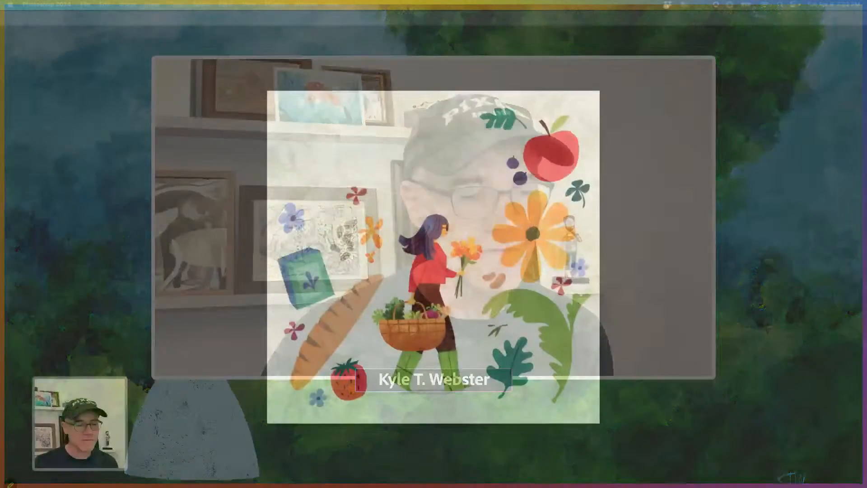
# Step: Show the hidden workspace panels and look through the illustration's layer stack
pyautogui.press('Tab')
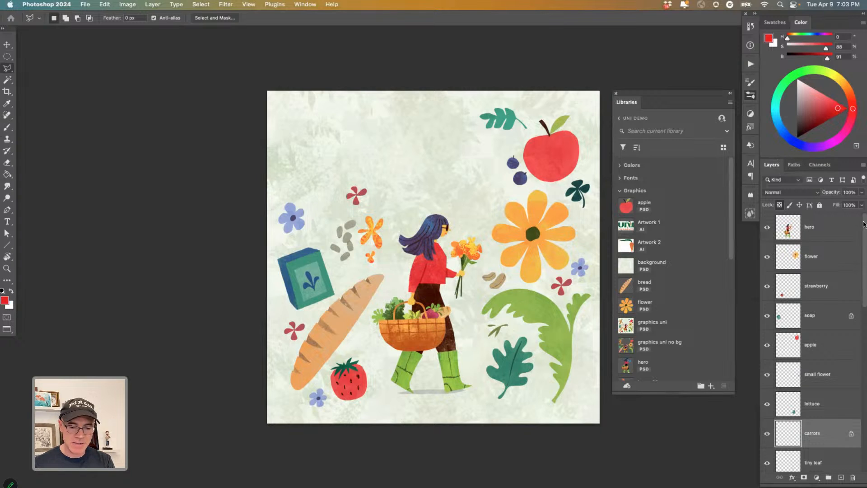
pyautogui.scroll(-3, 842, 273)
pyautogui.scroll(-7, 843, 273)
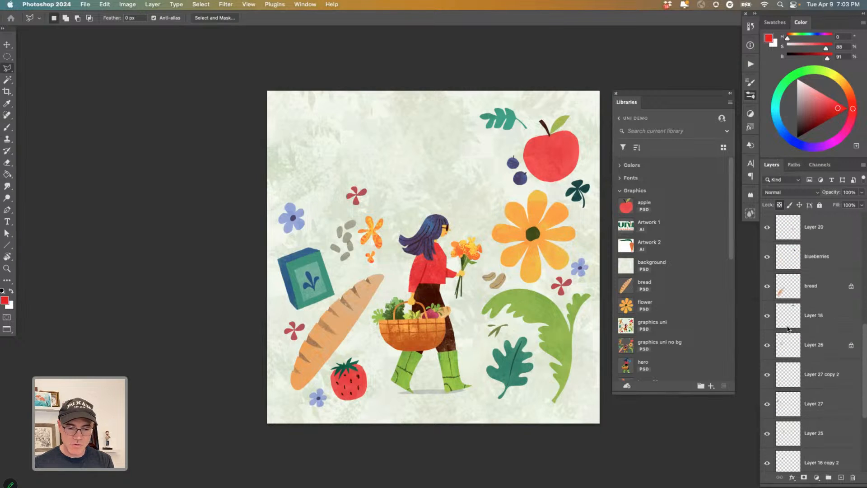
pyautogui.scroll(10, 786, 316)
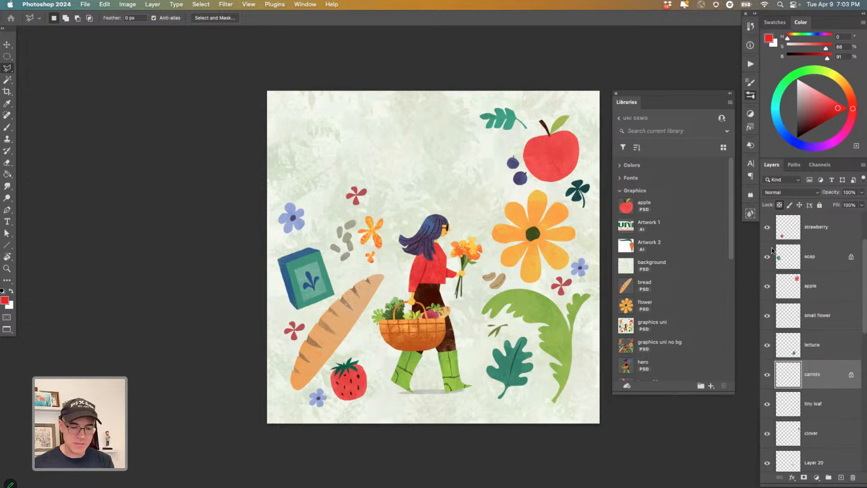
# Step: Toggle the visibility of the small flower and flower layers off and on to check which artwork each holds
pyautogui.click(788, 345)
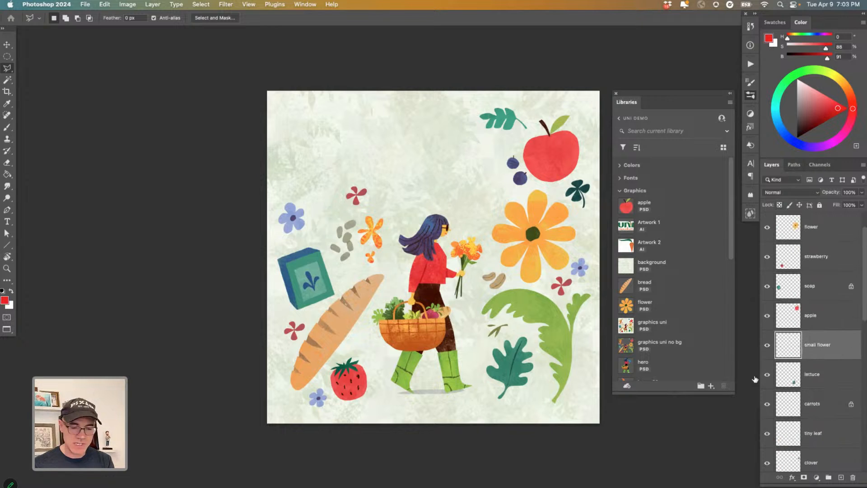
pyautogui.click(767, 346)
pyautogui.click(767, 345)
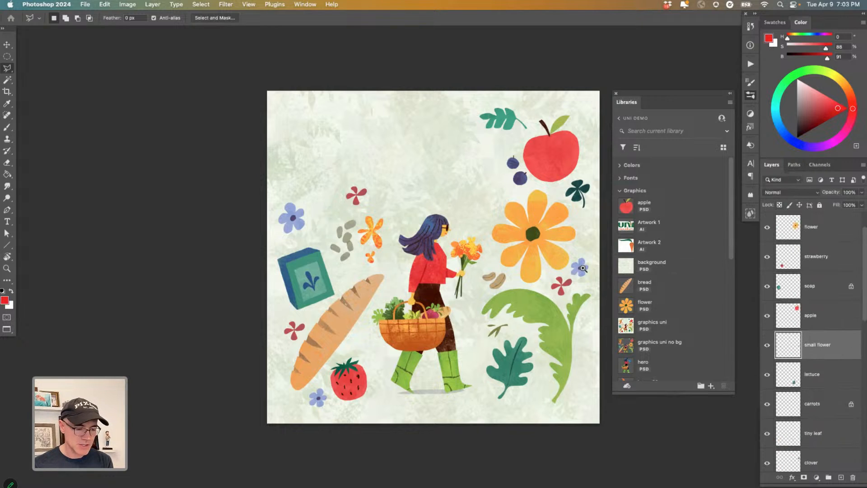
pyautogui.scroll(1, 580, 267)
pyautogui.scroll(3, 580, 267)
pyautogui.click(767, 346)
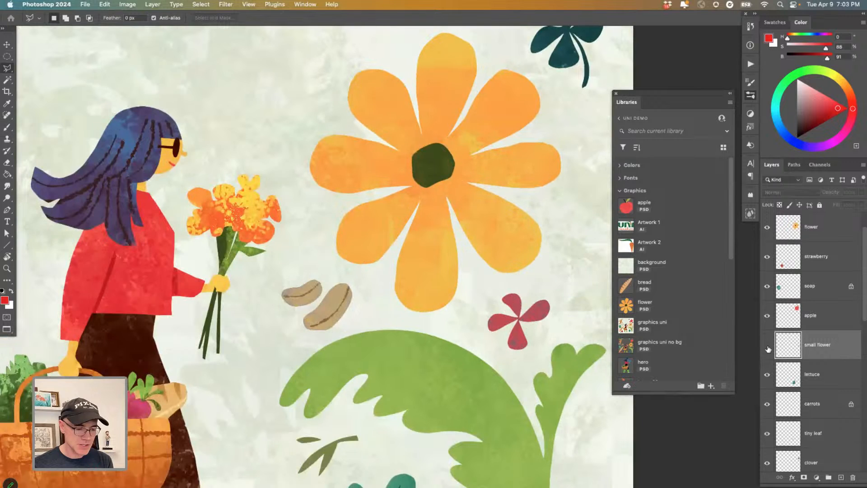
pyautogui.click(767, 346)
pyautogui.click(767, 227)
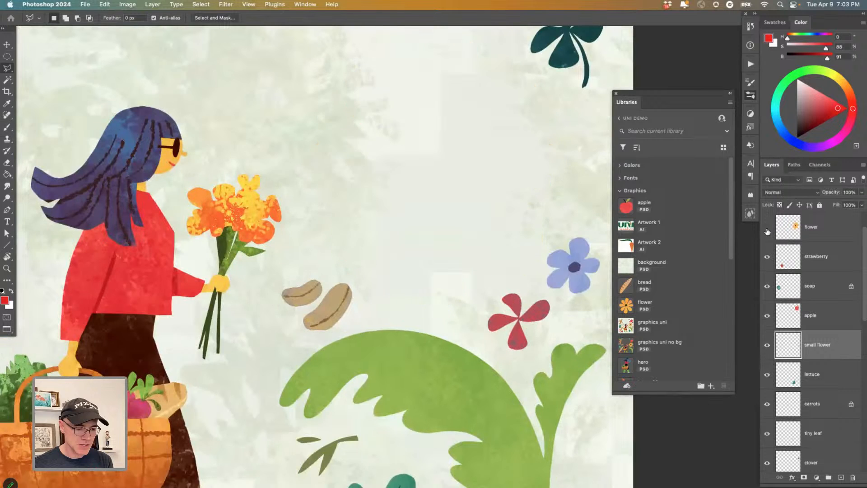
pyautogui.click(768, 227)
# Step: Make the flower layer the active layer
pyautogui.scroll(-1, 421, 316)
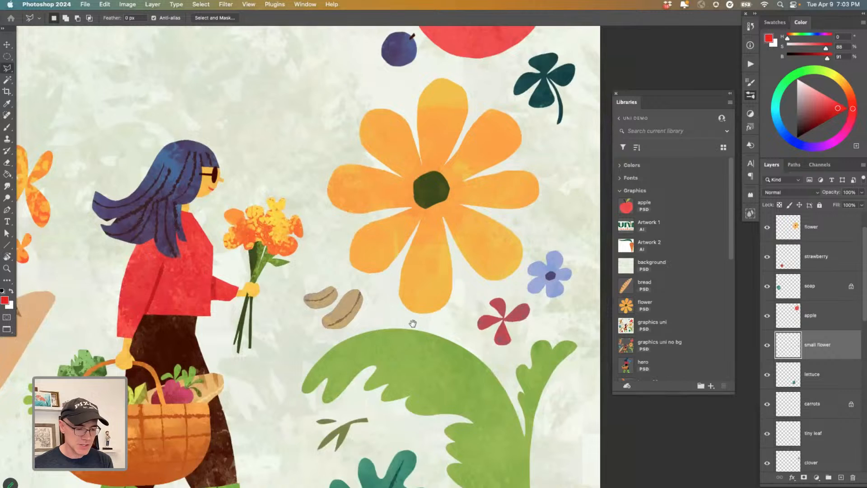
pyautogui.scroll(-2, 410, 323)
pyautogui.moveTo(600, 261); pyautogui.dragTo(659, 238)
pyautogui.click(781, 230)
pyautogui.moveTo(507, 238); pyautogui.dragTo(470, 241)
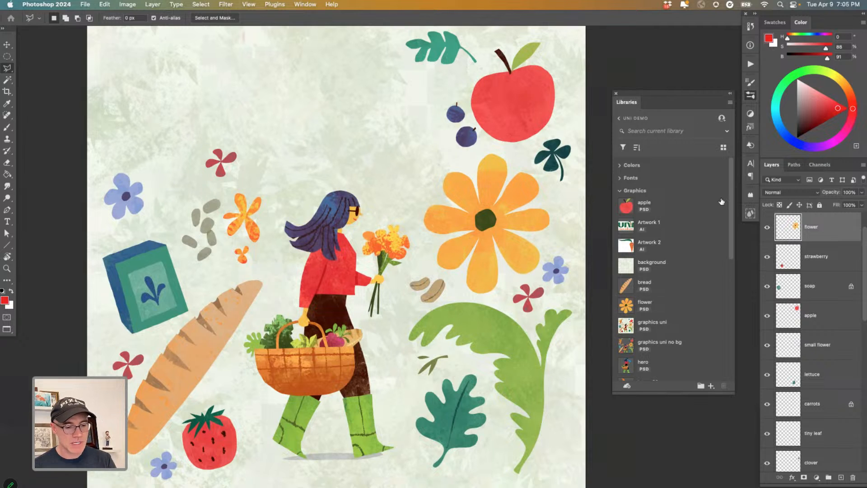
# Step: Browse the graphics stored in the UNI DEMO library
pyautogui.moveTo(729, 177)
pyautogui.mouseDown()
pyautogui.moveTo(729, 219)
pyautogui.moveTo(729, 177)
pyautogui.mouseUp()
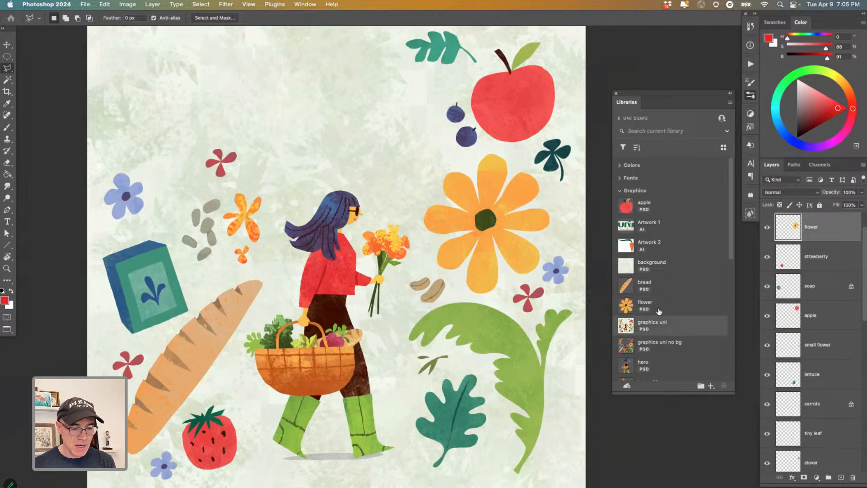
pyautogui.scroll(-2, 694, 246)
pyautogui.scroll(-5, 694, 246)
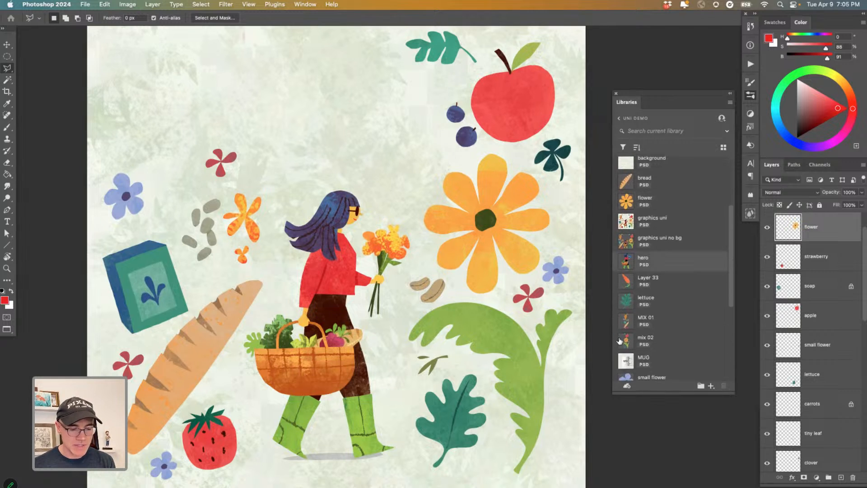
pyautogui.scroll(7, 729, 240)
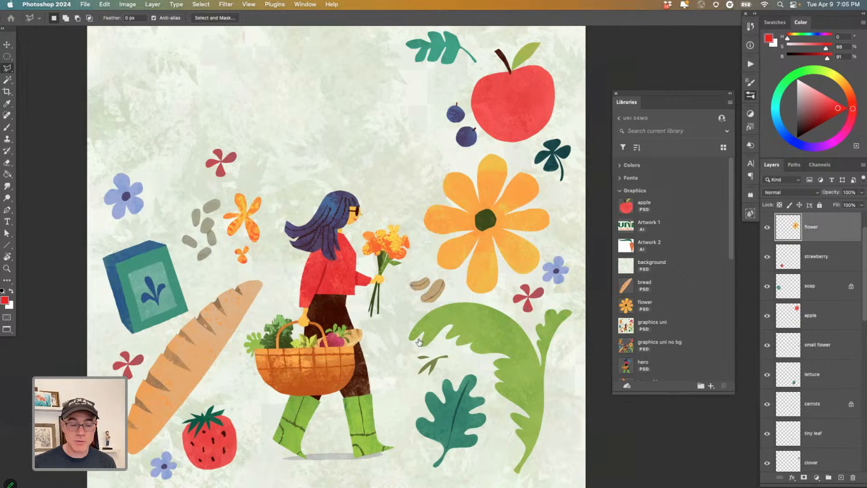
# Step: Create a blank document and place the library's apple graphic in its upper-left area at about X 449 px, Y 494 px
pyautogui.press('super+n')
pyautogui.press('Return')
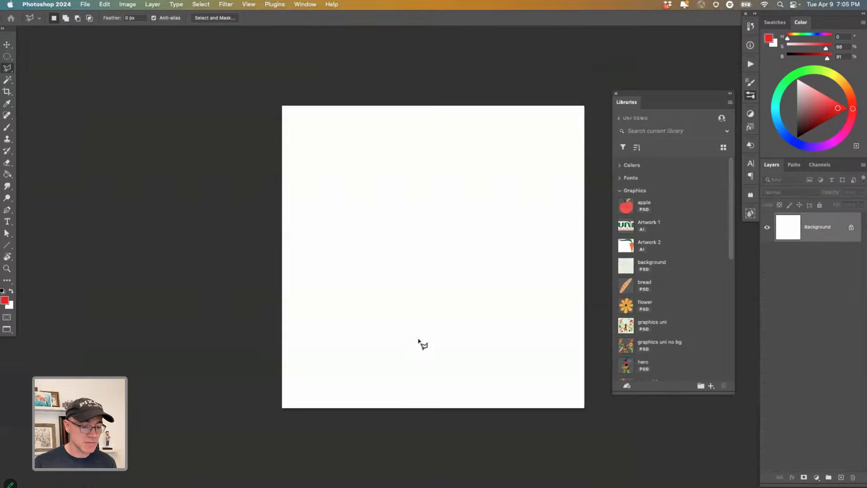
pyautogui.click(624, 208)
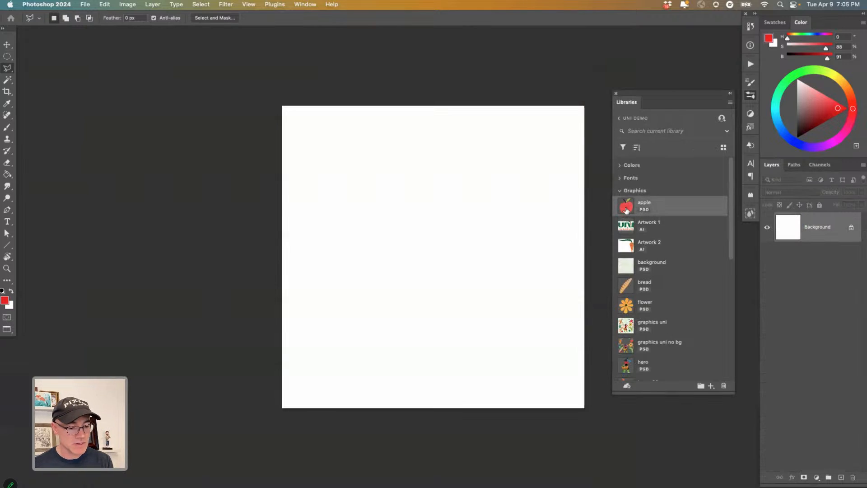
pyautogui.moveTo(623, 209); pyautogui.dragTo(456, 234)
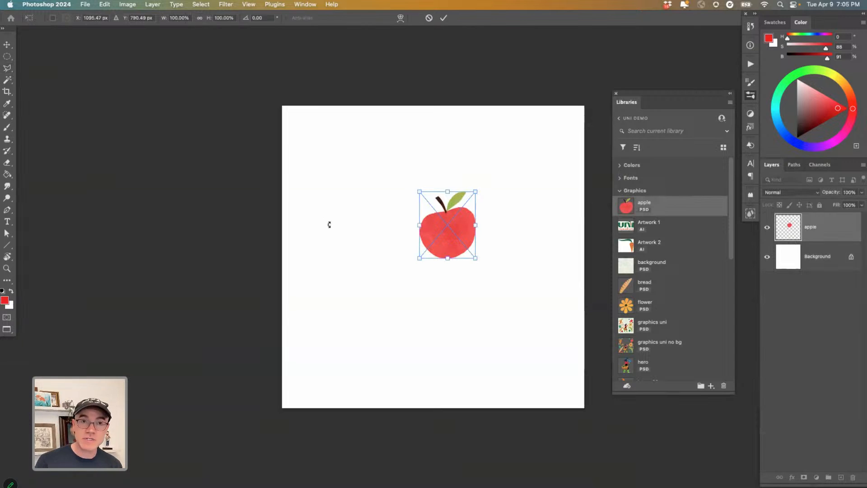
pyautogui.moveTo(447, 229); pyautogui.dragTo(350, 181)
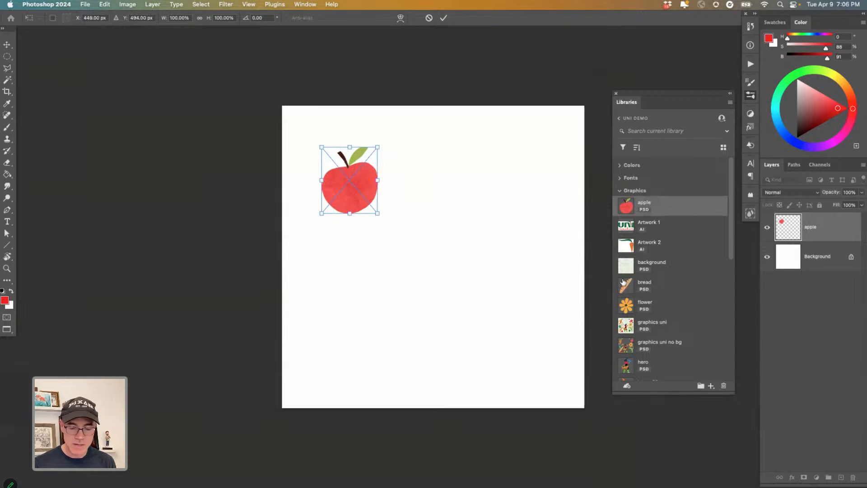
pyautogui.press('Return')
# Step: Place the library's bread graphic below the apple at about X 823 px, Y 1166 px
pyautogui.moveTo(628, 291)
pyautogui.mouseDown()
pyautogui.moveTo(457, 300)
pyautogui.moveTo(400, 281)
pyautogui.mouseUp()
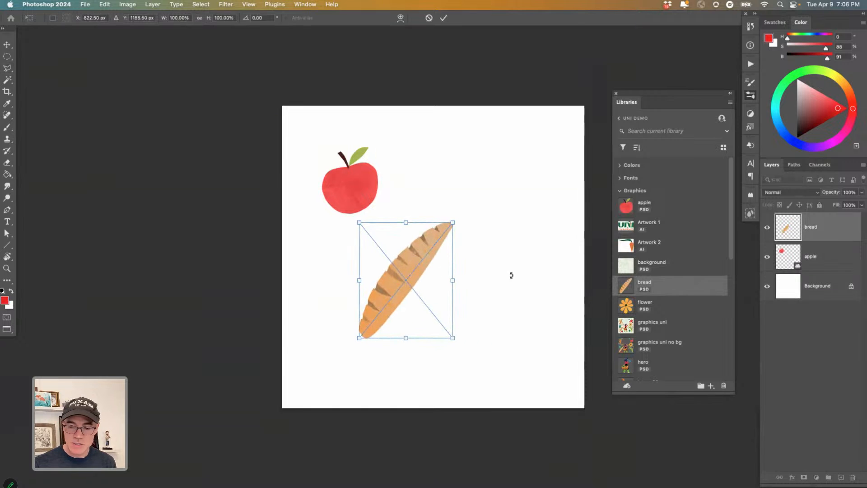
pyautogui.press('Return')
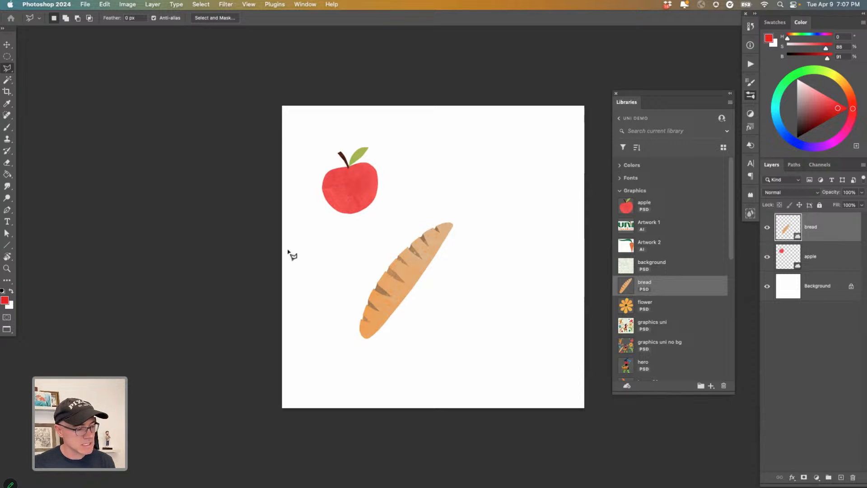
# Step: Close the apple and bread test document without saving to return to the illustration
pyautogui.click(267, 239)
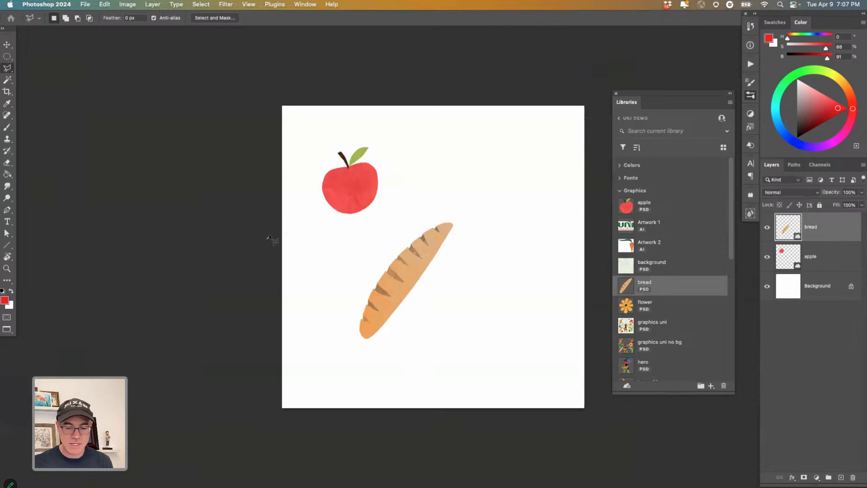
pyautogui.click(16, 47)
pyautogui.press('Escape')
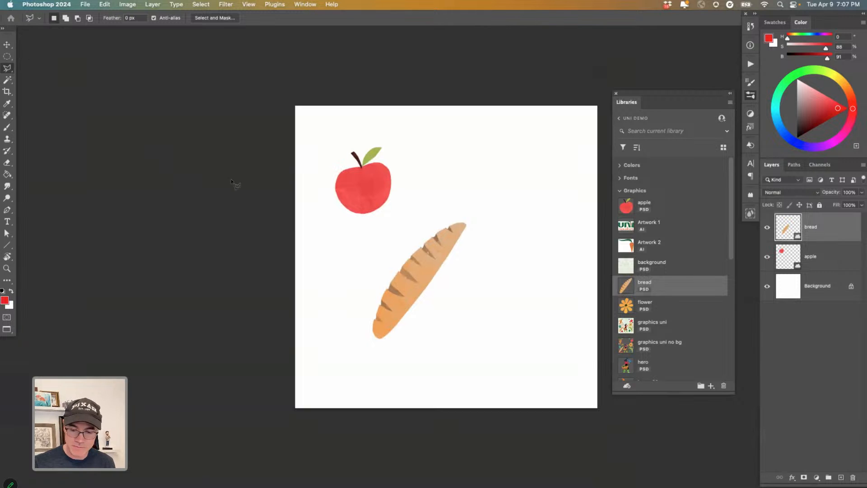
pyautogui.press('super+w')
pyautogui.click(413, 198)
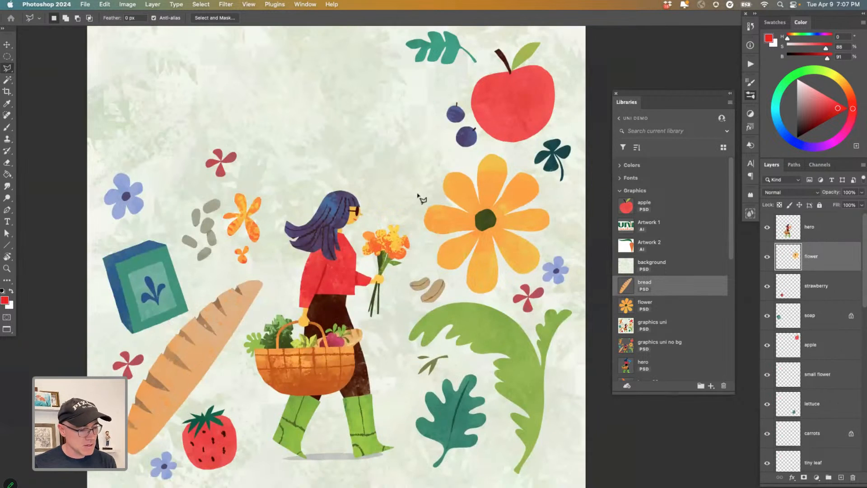
# Step: Examine the illustration's shapes and textures, including a close look at the woman, her basket and the bread
pyautogui.moveTo(331, 264); pyautogui.dragTo(400, 277)
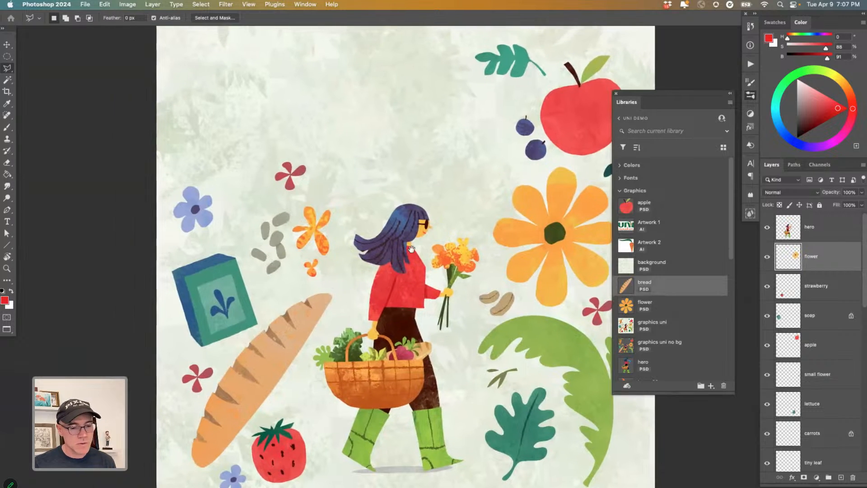
pyautogui.scroll(3, 343, 273)
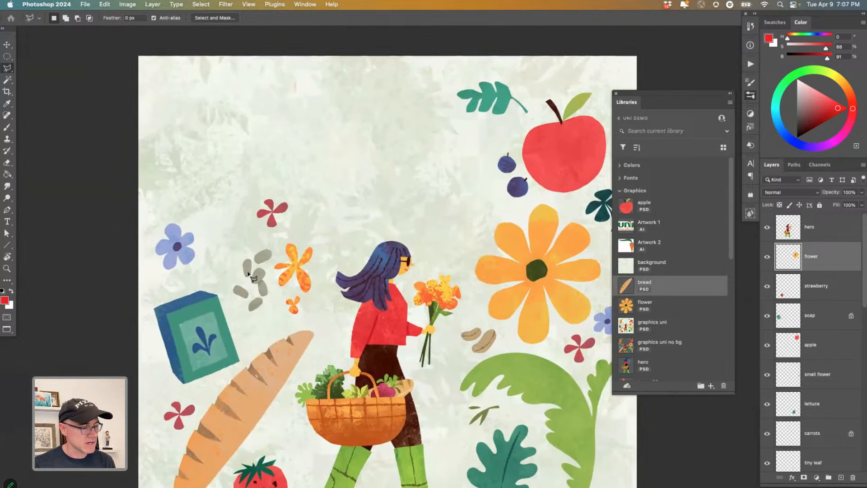
pyautogui.hscroll(3, 256, 192)
pyautogui.scroll(-2, 256, 192)
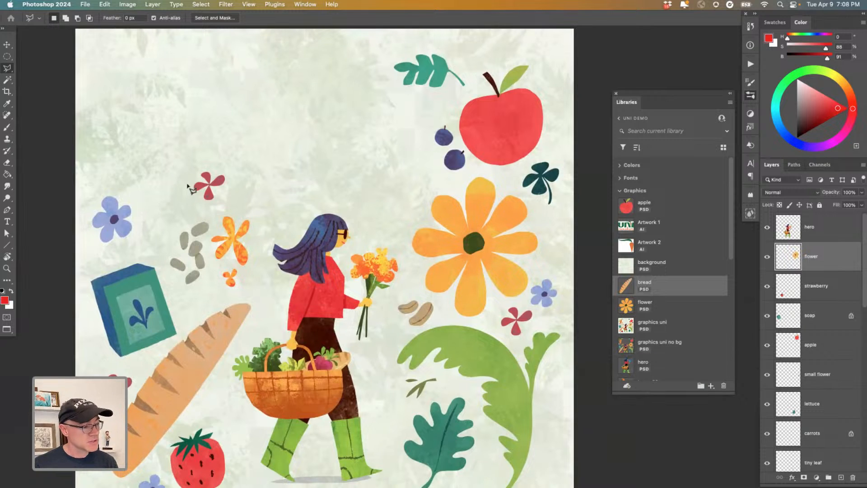
pyautogui.moveTo(199, 189); pyautogui.dragTo(253, 192)
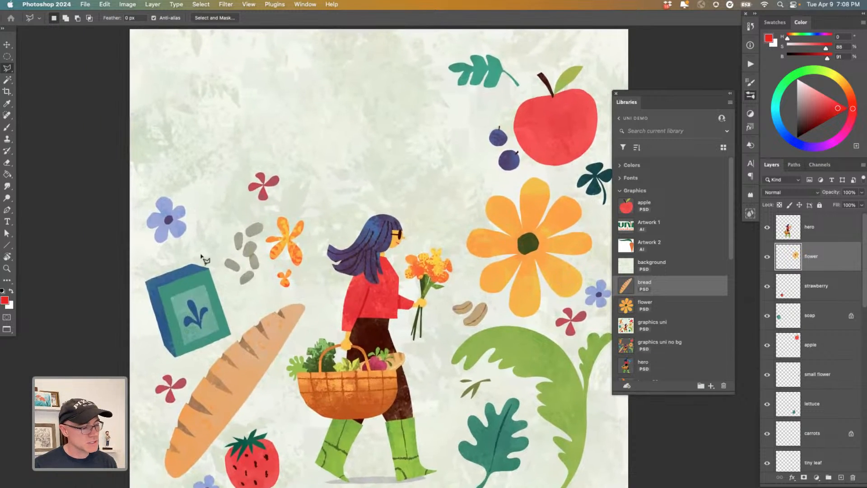
pyautogui.doubleClick(6, 268)
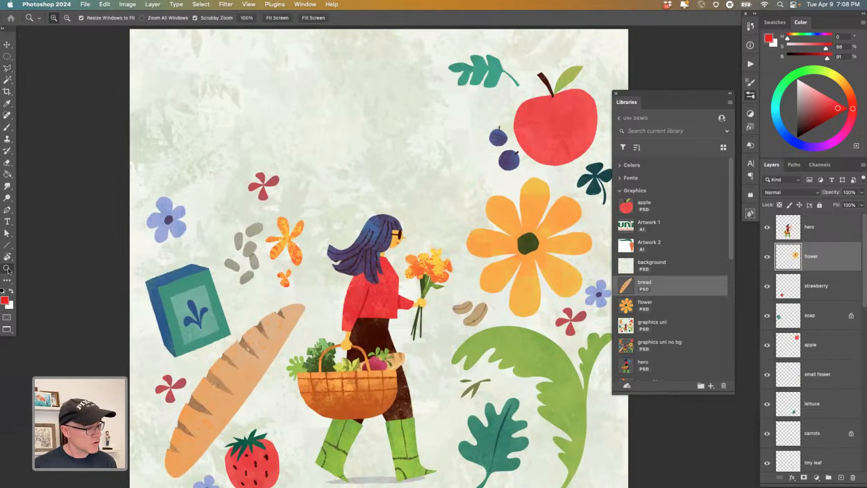
pyautogui.scroll(-6, 296, 312)
pyautogui.hscroll(-4, 297, 312)
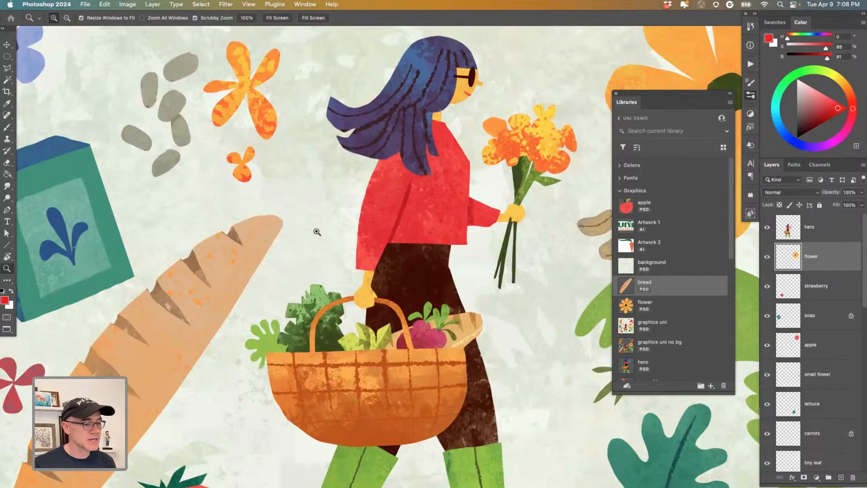
pyautogui.press('l')
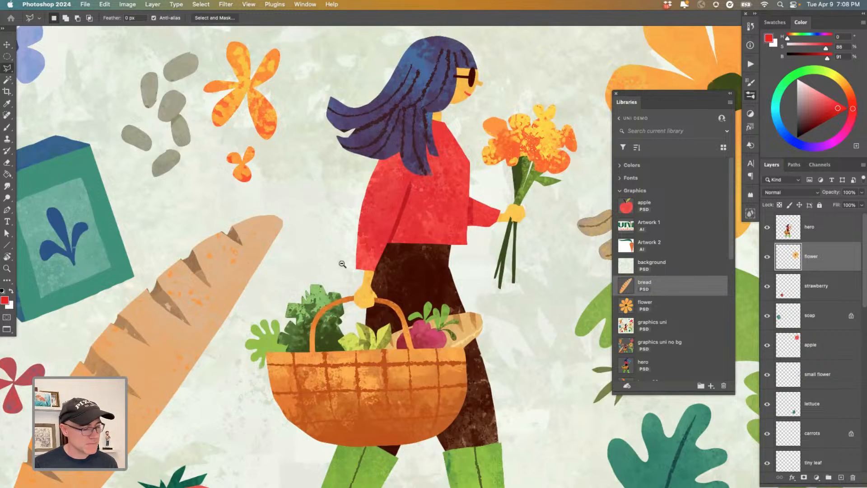
pyautogui.scroll(-6, 339, 266)
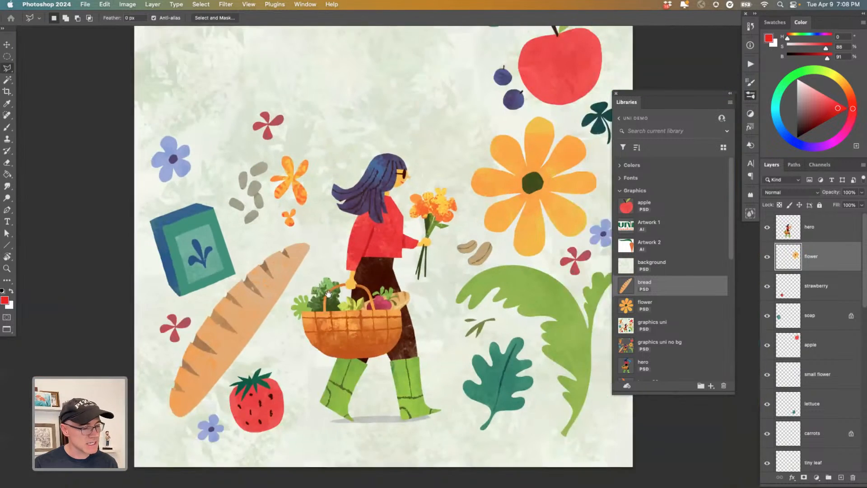
pyautogui.moveTo(224, 252); pyautogui.dragTo(239, 335)
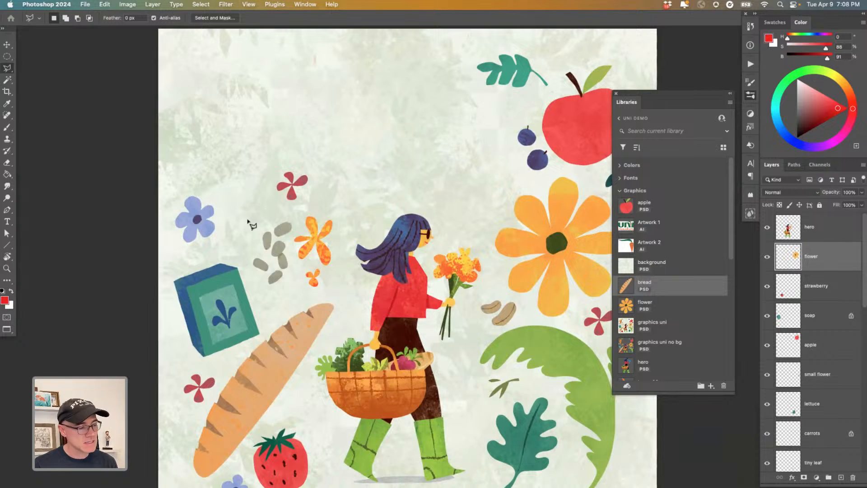
# Step: Switch to the freehand Lasso tool and open the Super Lasso plugin
pyautogui.hotkey('shift', 'l')
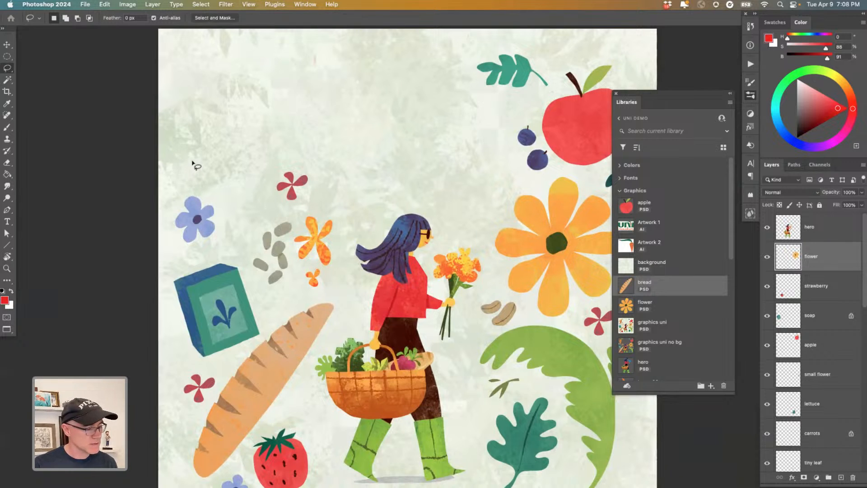
pyautogui.moveTo(259, 164); pyautogui.dragTo(255, 170)
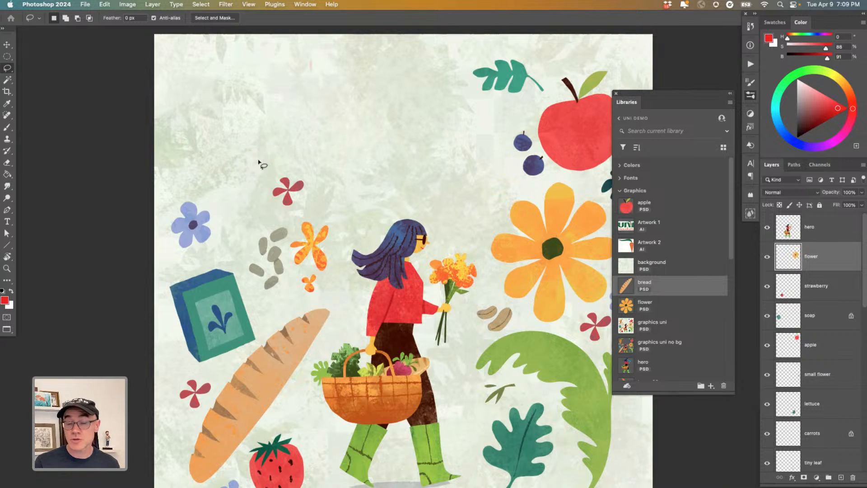
pyautogui.click(750, 213)
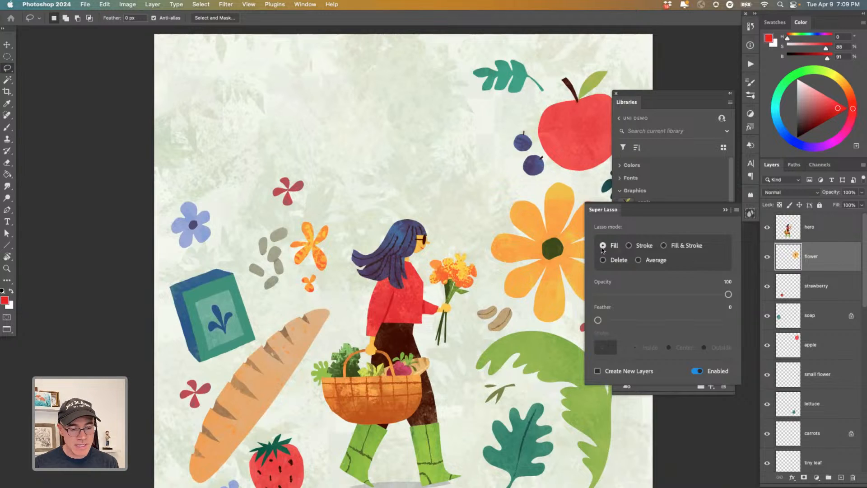
# Step: Set the foreground color to orange (H 21, S 88, B 97) and add a new layer above the flower layer
pyautogui.click(850, 94)
pyautogui.click(840, 106)
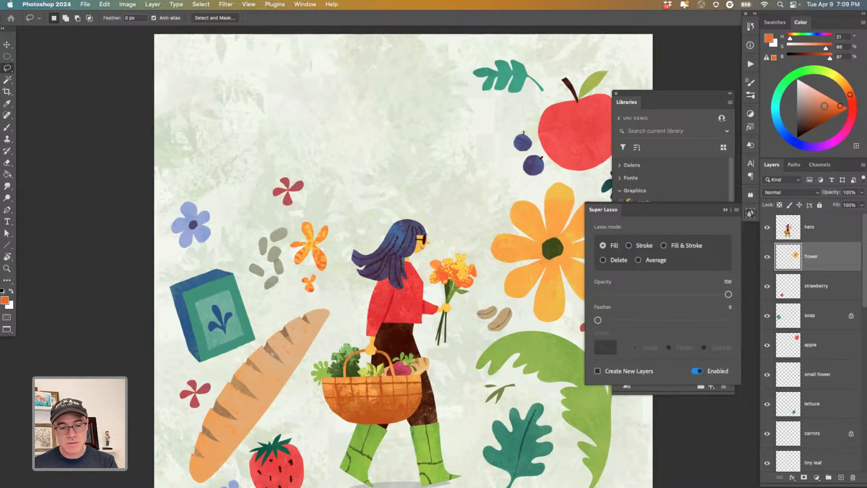
pyautogui.click(841, 478)
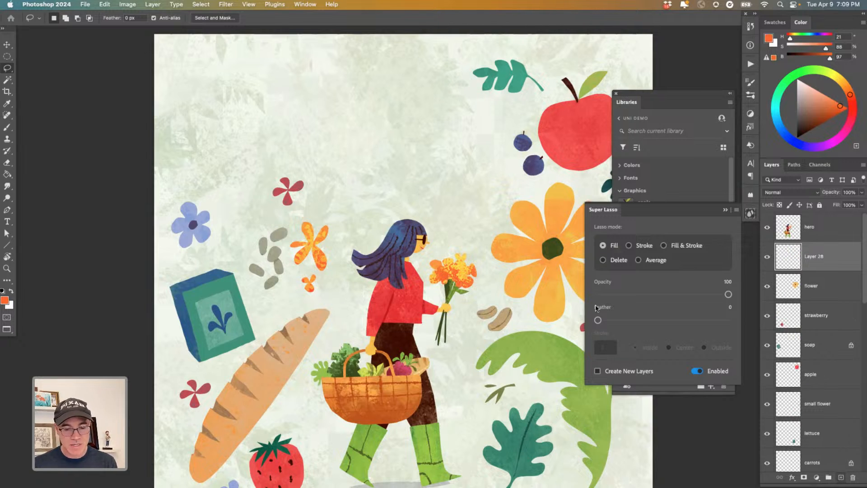
# Step: Try drawing freehand filled orange shapes with the Super Lasso in the blank area above the woman, and undo them
pyautogui.moveTo(234, 193)
pyautogui.mouseDown()
pyautogui.moveTo(310, 83)
pyautogui.moveTo(278, 64)
pyautogui.moveTo(240, 143)
pyautogui.moveTo(242, 113)
pyautogui.moveTo(218, 90)
pyautogui.moveTo(210, 103)
pyautogui.moveTo(229, 230)
pyautogui.moveTo(236, 188)
pyautogui.moveTo(215, 207)
pyautogui.moveTo(228, 188)
pyautogui.mouseUp()
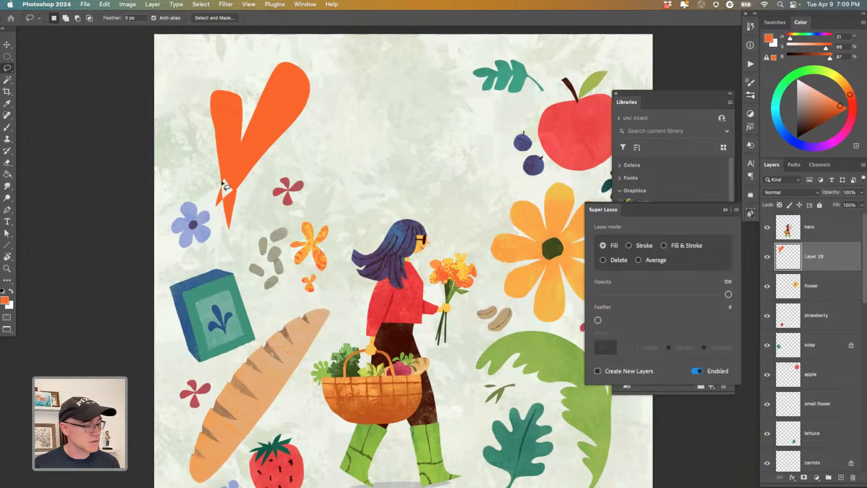
pyautogui.press('super+z')
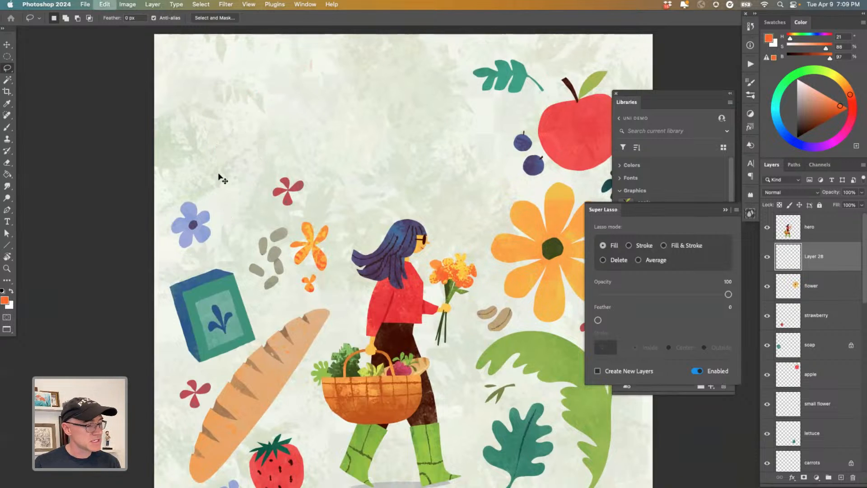
pyautogui.moveTo(416, 127)
pyautogui.mouseDown()
pyautogui.moveTo(337, 96)
pyautogui.moveTo(329, 121)
pyautogui.moveTo(410, 140)
pyautogui.moveTo(355, 143)
pyautogui.moveTo(357, 163)
pyautogui.moveTo(406, 152)
pyautogui.moveTo(427, 183)
pyautogui.moveTo(460, 143)
pyautogui.moveTo(437, 145)
pyautogui.moveTo(451, 96)
pyautogui.moveTo(425, 84)
pyautogui.moveTo(423, 121)
pyautogui.moveTo(406, 104)
pyautogui.moveTo(416, 129)
pyautogui.mouseUp()
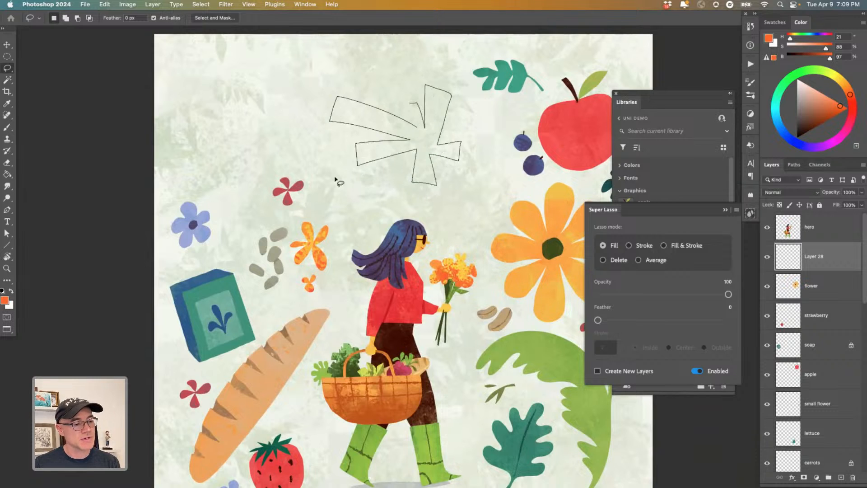
pyautogui.press('super+z')
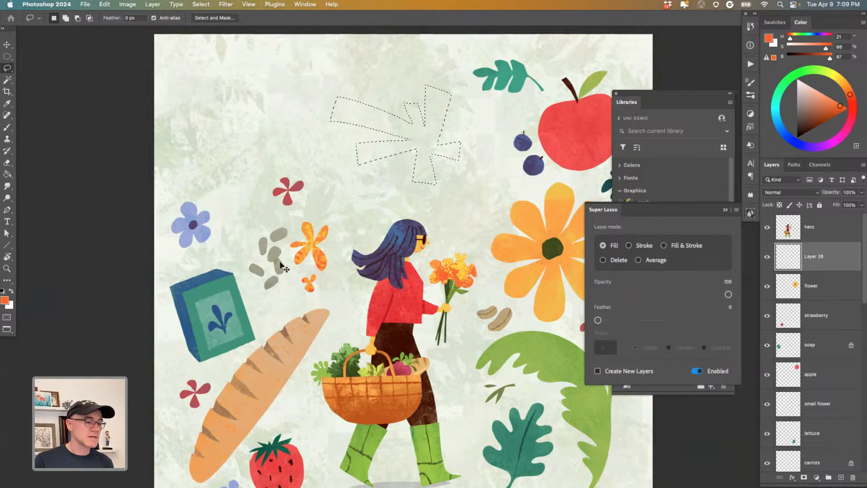
pyautogui.press('super+z')
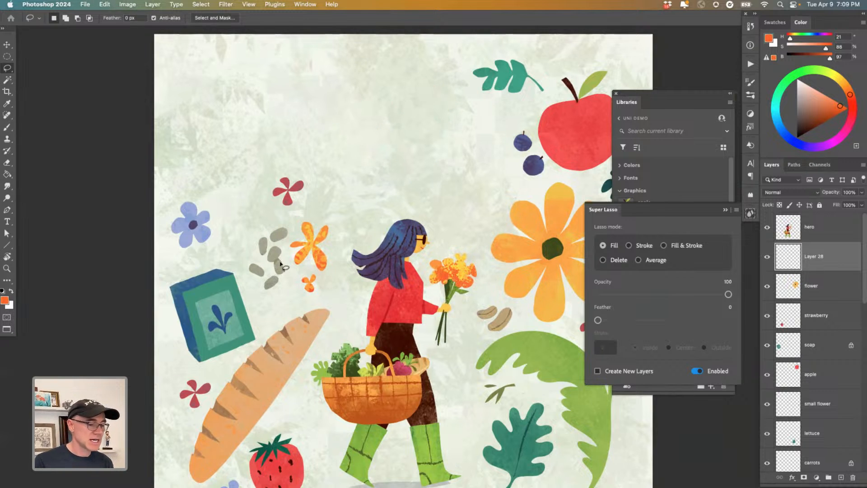
# Step: Disable the Super Lasso plugin and draw a freehand carrot-shaped selection in the blank area above the soap box
pyautogui.click(726, 211)
pyautogui.click(750, 213)
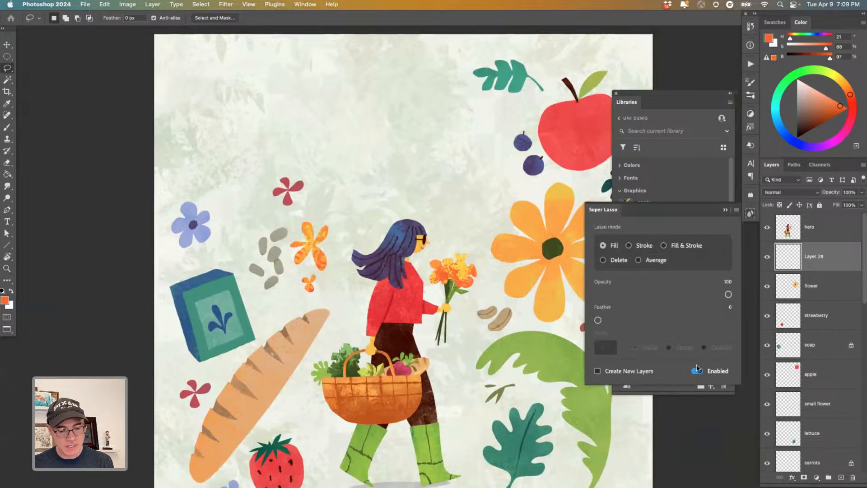
pyautogui.click(726, 210)
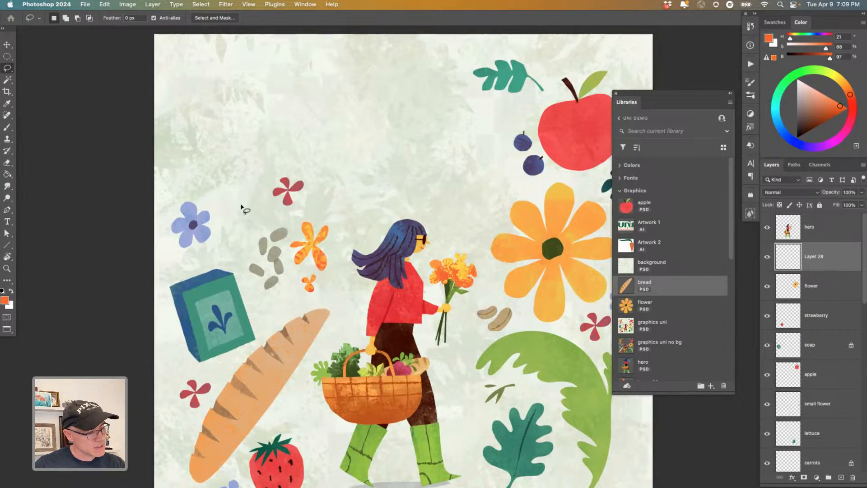
pyautogui.moveTo(240, 209)
pyautogui.mouseDown()
pyautogui.moveTo(280, 105)
pyautogui.moveTo(275, 74)
pyautogui.moveTo(258, 67)
pyautogui.moveTo(243, 70)
pyautogui.moveTo(229, 96)
pyautogui.moveTo(226, 245)
pyautogui.moveTo(241, 206)
pyautogui.mouseUp()
pyautogui.moveTo(213, 295); pyautogui.dragTo(213, 296)
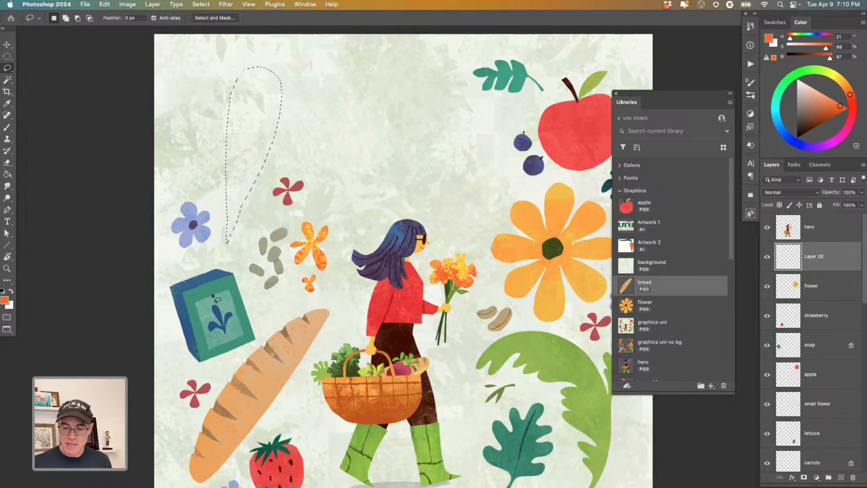
# Step: Switch to the Brush tool, show the brush presets and collapse the Summer 2024 group
pyautogui.press('b')
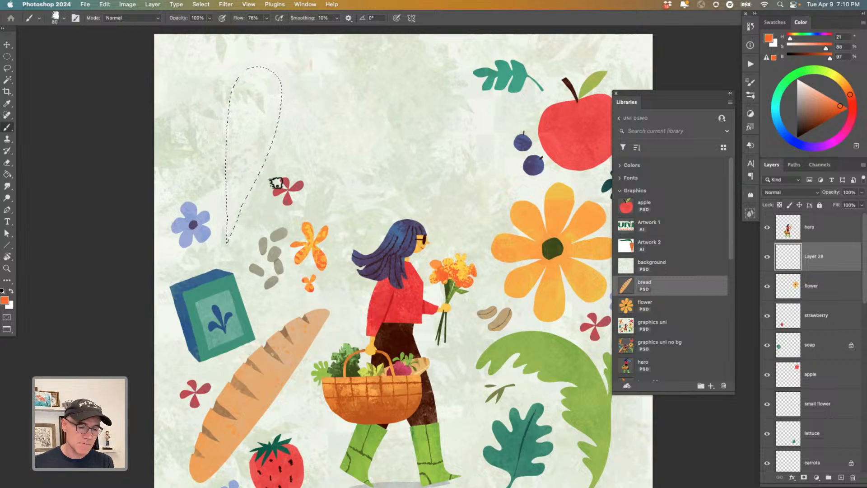
pyautogui.click(750, 95)
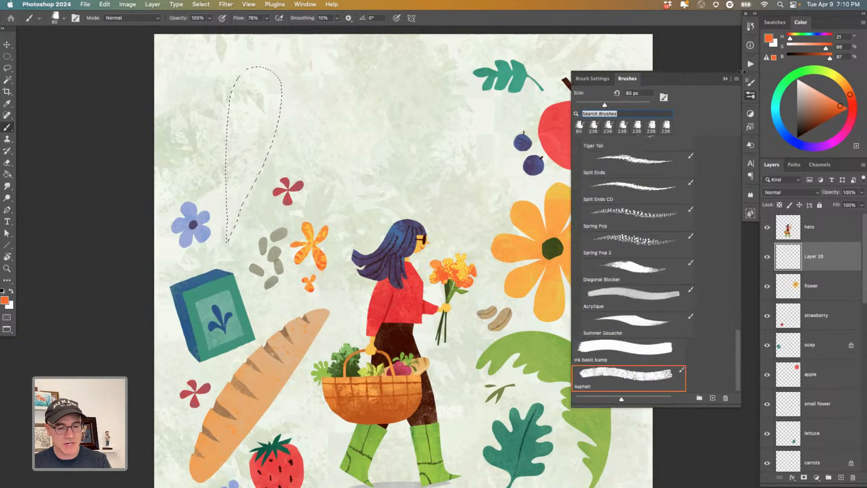
pyautogui.scroll(10, 593, 250)
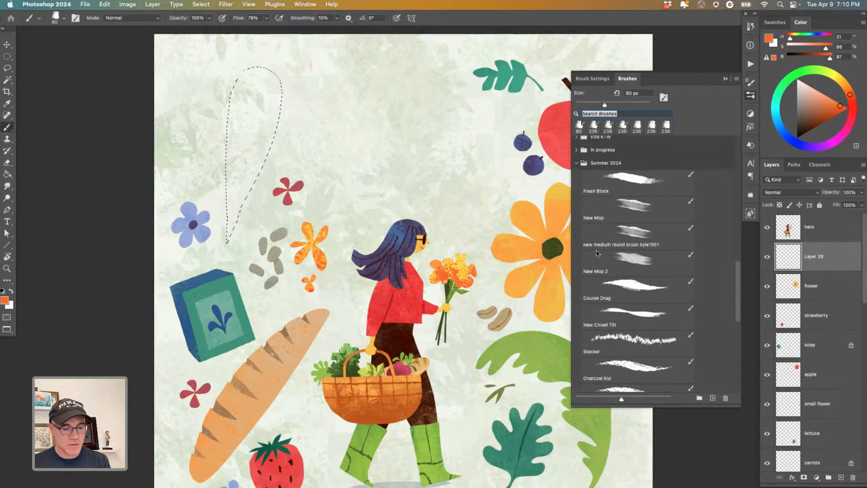
pyautogui.click(576, 233)
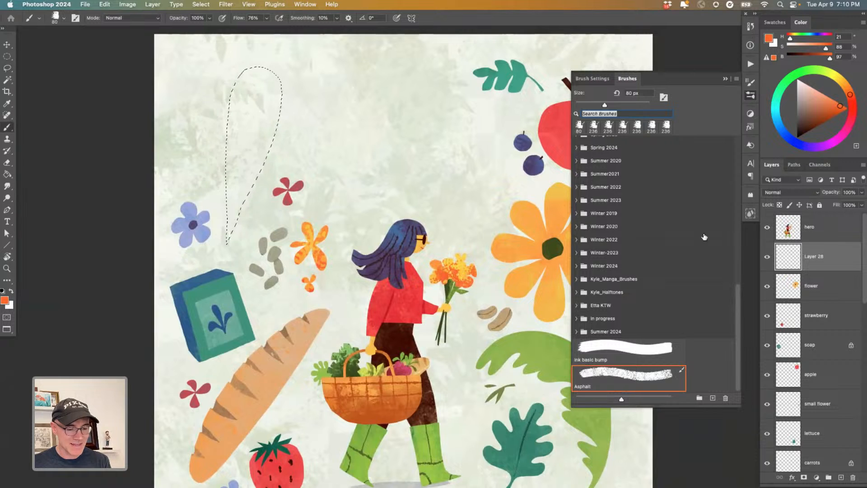
# Step: Look through the Spring 2021 and Spring 2020 brush groups for a textured painting brush
pyautogui.scroll(3, 739, 290)
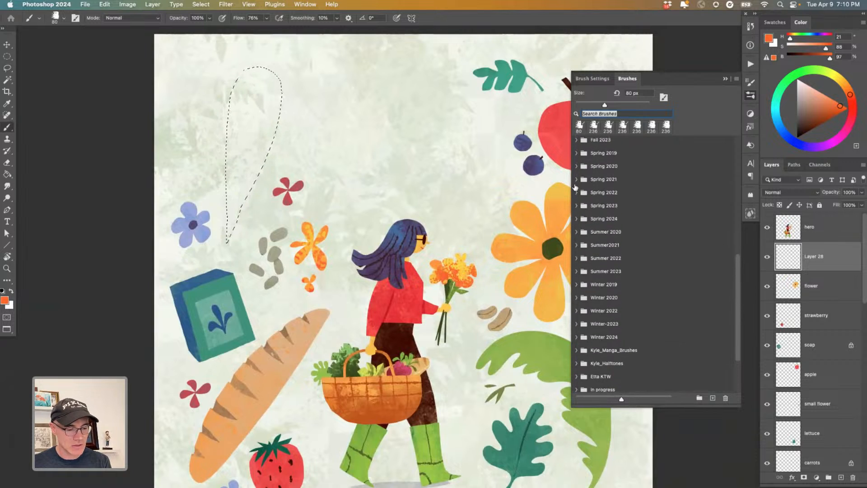
pyautogui.click(576, 180)
pyautogui.scroll(-5, 738, 202)
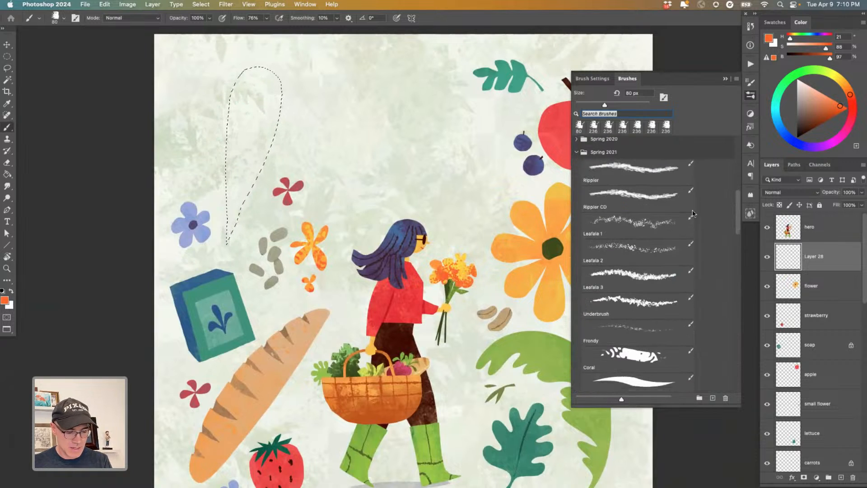
pyautogui.scroll(-8, 588, 244)
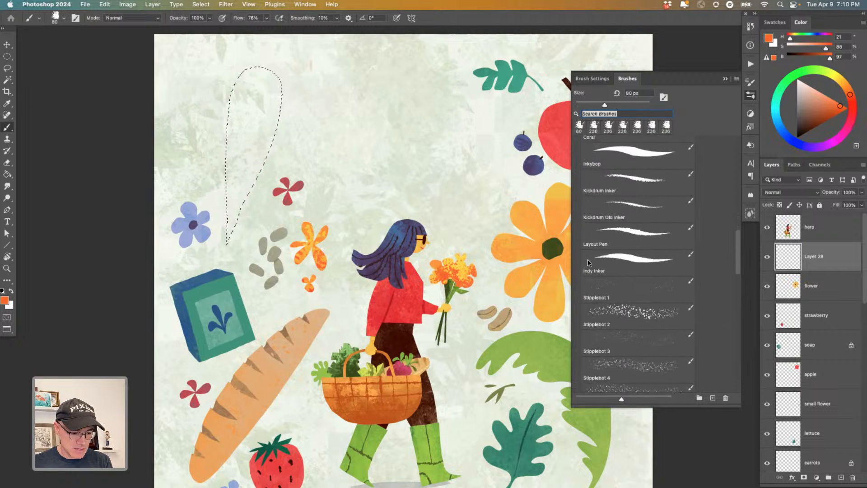
pyautogui.scroll(12, 582, 208)
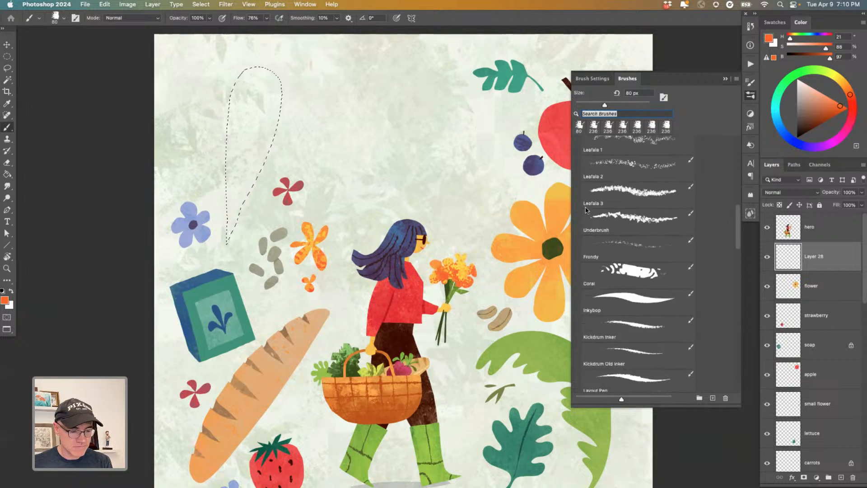
pyautogui.click(577, 181)
pyautogui.click(577, 180)
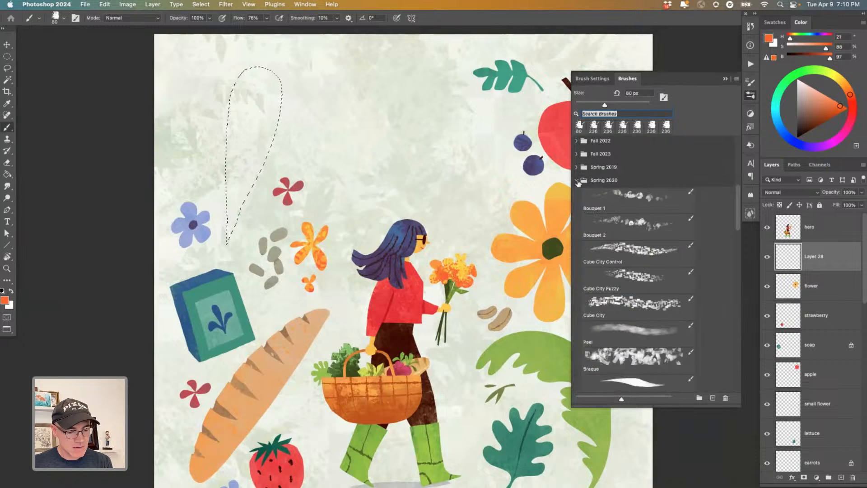
pyautogui.scroll(-5, 602, 235)
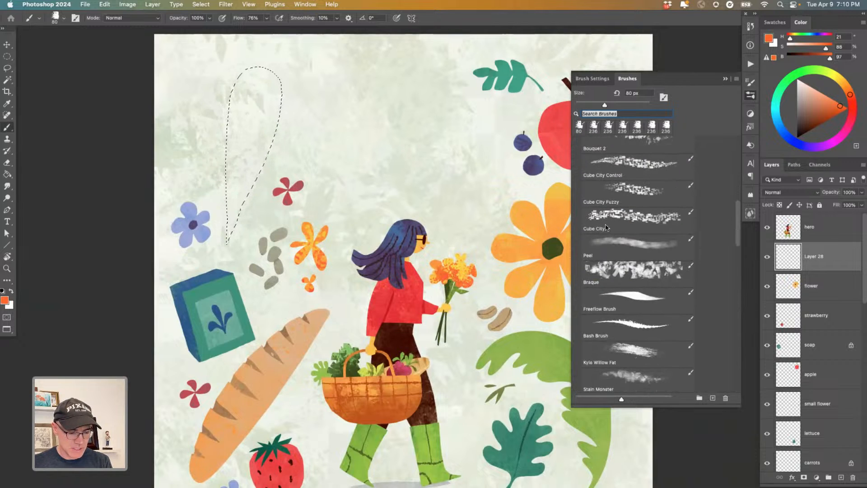
pyautogui.scroll(-4, 602, 235)
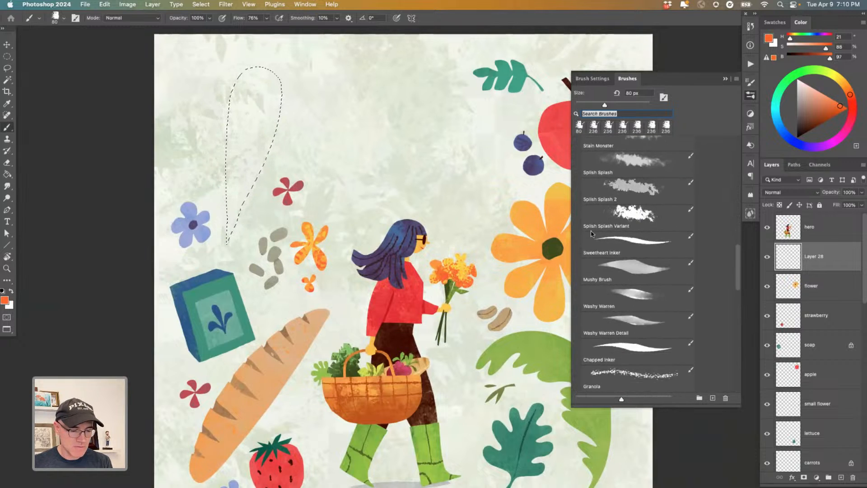
pyautogui.scroll(8, 588, 221)
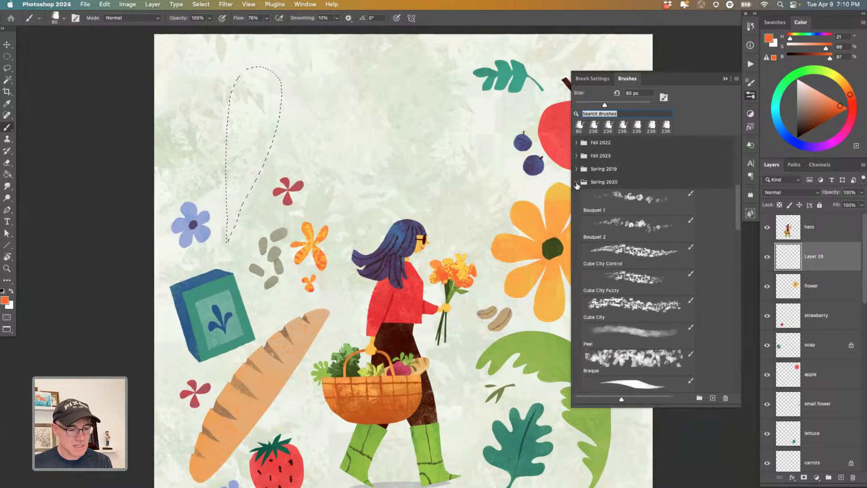
pyautogui.click(578, 167)
pyautogui.scroll(2, 585, 143)
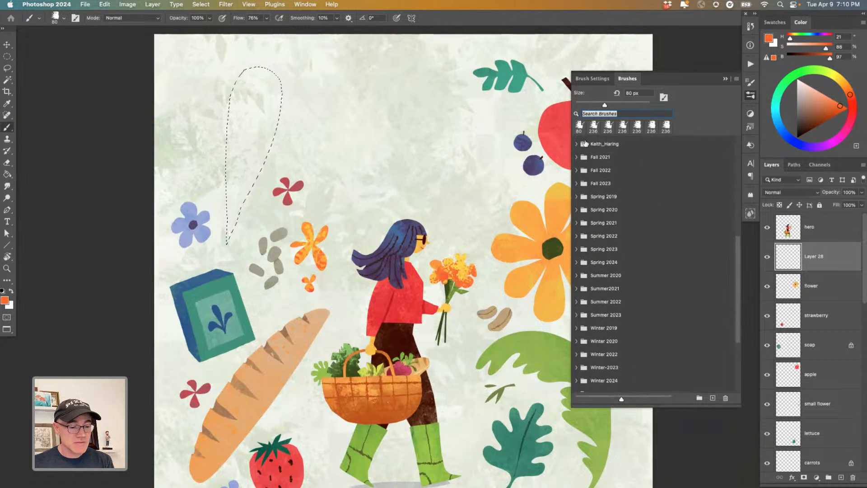
# Step: Choose the Pigmentia brush from the Fall 2021 group
pyautogui.click(578, 159)
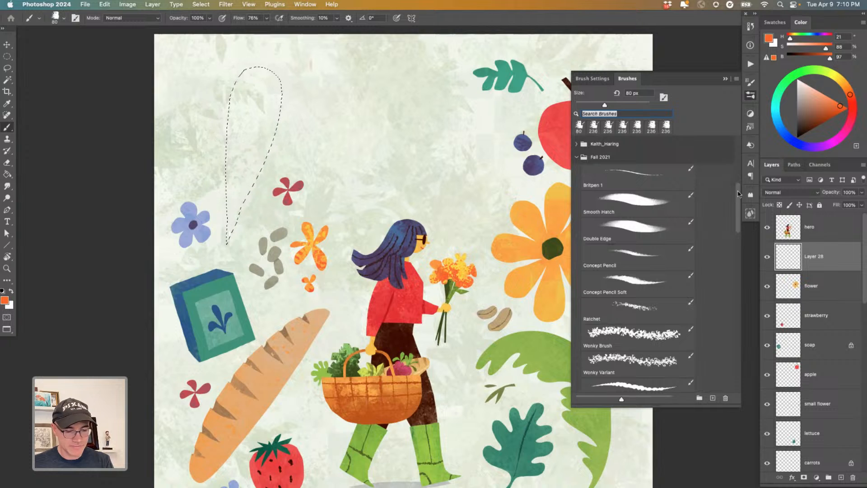
pyautogui.scroll(-3, 670, 206)
pyautogui.scroll(-10, 670, 206)
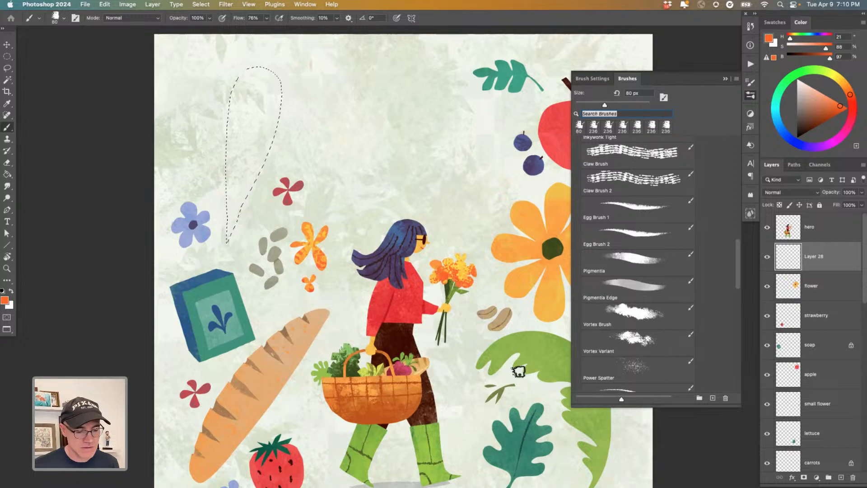
pyautogui.click(637, 259)
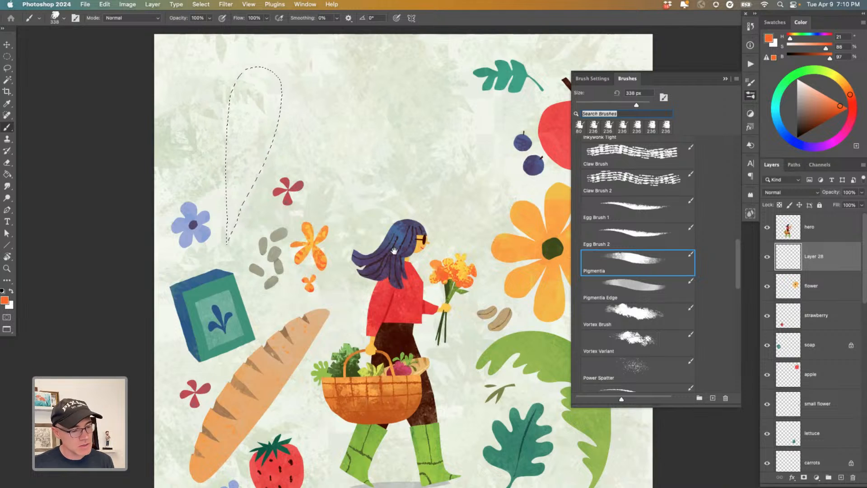
# Step: Sample a lighter orange from the artwork (H 27, S 82, B 98) and paint the whole carrot selection with it
pyautogui.moveTo(394, 249); pyautogui.dragTo(332, 244)
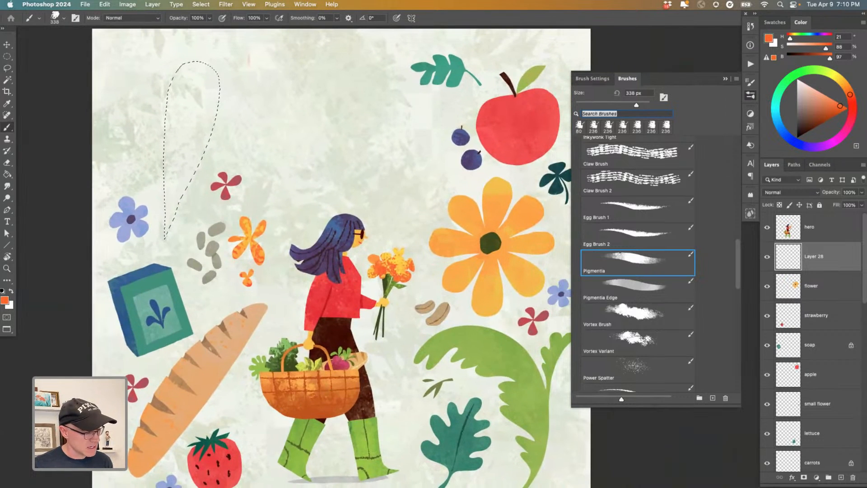
pyautogui.moveTo(236, 235)
pyautogui.mouseDown()
pyautogui.moveTo(255, 228)
pyautogui.moveTo(343, 251)
pyautogui.mouseUp()
pyautogui.keyDown('alt'); pyautogui.click(255, 228); pyautogui.keyUp('alt')
pyautogui.moveTo(312, 97); pyautogui.dragTo(293, 173)
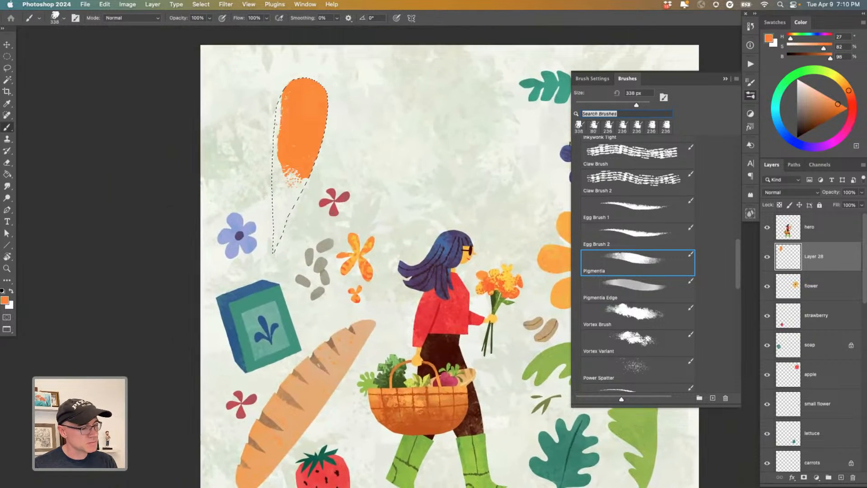
pyautogui.moveTo(280, 120); pyautogui.dragTo(288, 262)
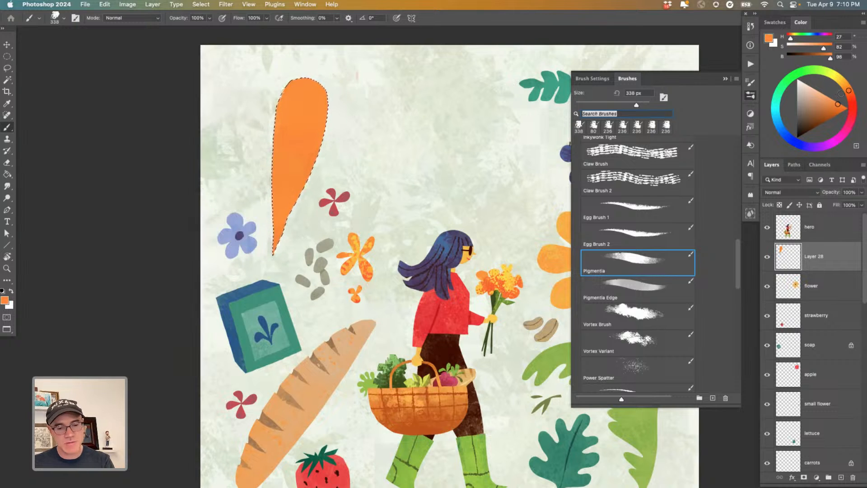
# Step: Set the foreground color to H 23, S 85, B 93 and paint darker orange texture over the carrot
pyautogui.moveTo(849, 91); pyautogui.dragTo(837, 106)
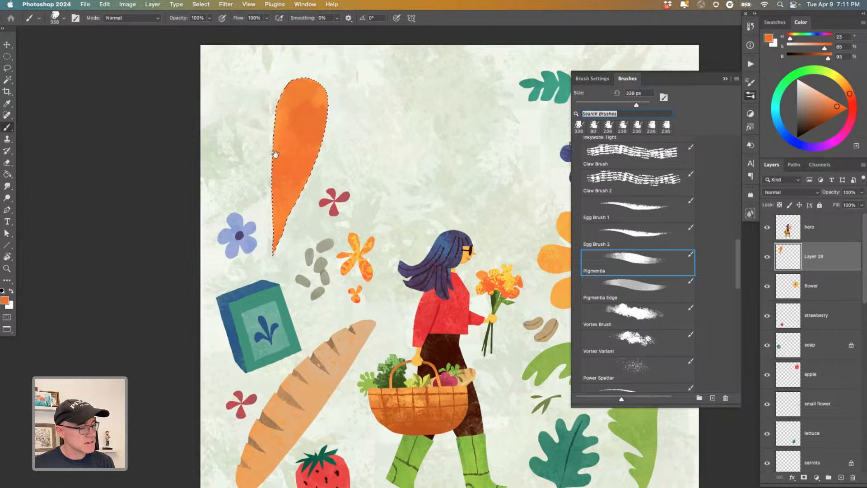
pyautogui.scroll(2, 282, 165)
pyautogui.scroll(3, 286, 167)
pyautogui.moveTo(286, 166); pyautogui.dragTo(309, 257)
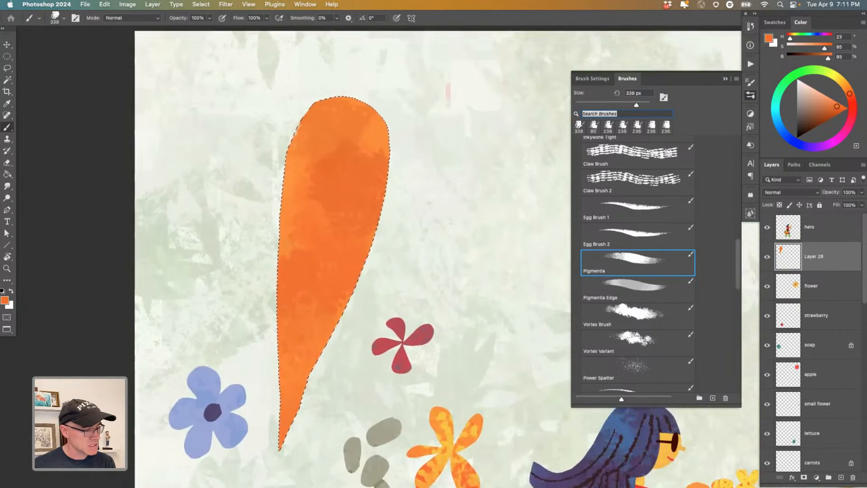
# Step: Examine the brush texture on the carrot, flowers, soap box and bread up close
pyautogui.moveTo(273, 235); pyautogui.dragTo(331, 75)
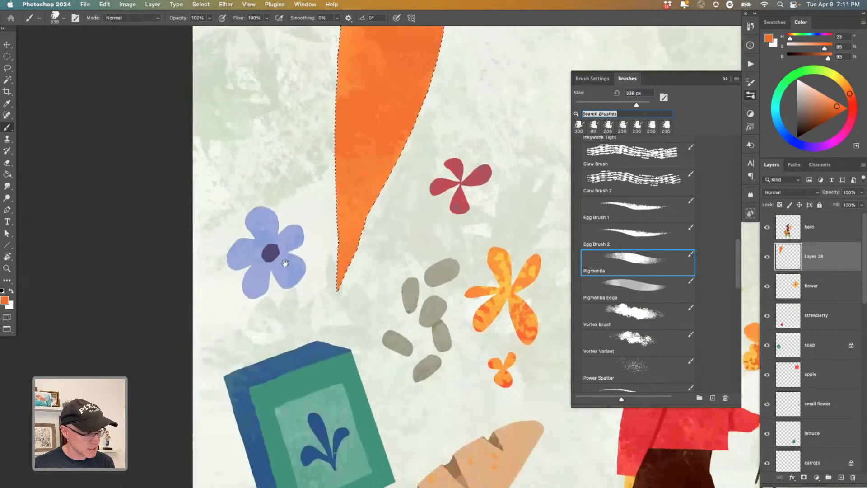
pyautogui.moveTo(285, 263); pyautogui.dragTo(256, 166)
pyautogui.moveTo(386, 305); pyautogui.dragTo(231, 124)
pyautogui.moveTo(368, 280); pyautogui.dragTo(379, 320)
pyautogui.moveTo(181, 152); pyautogui.dragTo(310, 306)
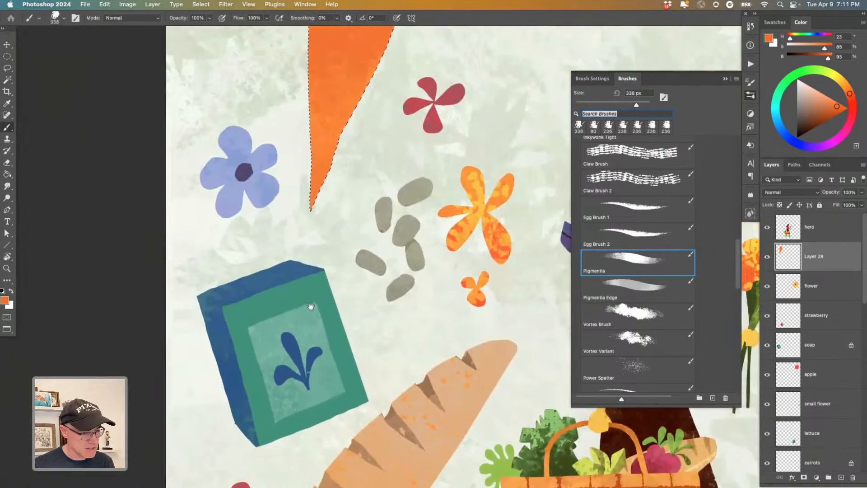
pyautogui.moveTo(340, 238); pyautogui.dragTo(325, 296)
pyautogui.moveTo(339, 254); pyautogui.dragTo(327, 299)
pyautogui.scroll(3, 329, 333)
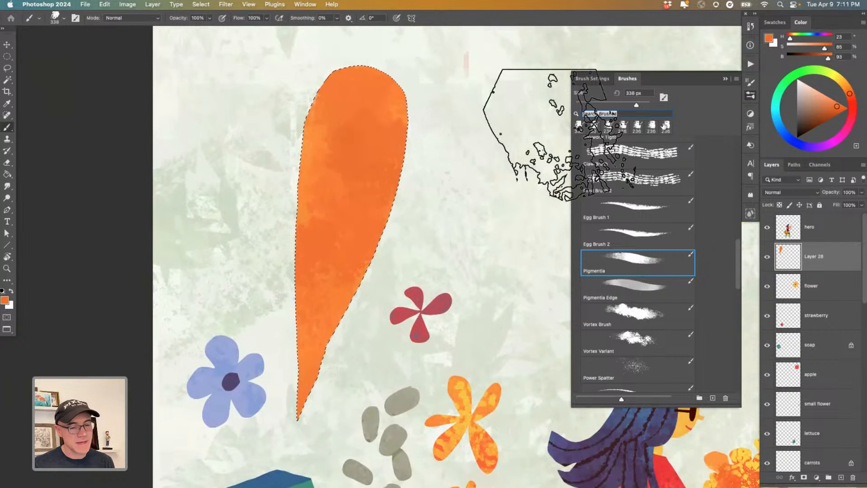
# Step: Paint yellow-orange (H 39, S 85, B 93) down the carrot's left side and dab sampled darker orange (H 23, S 85, B 91) over it
pyautogui.click(844, 84)
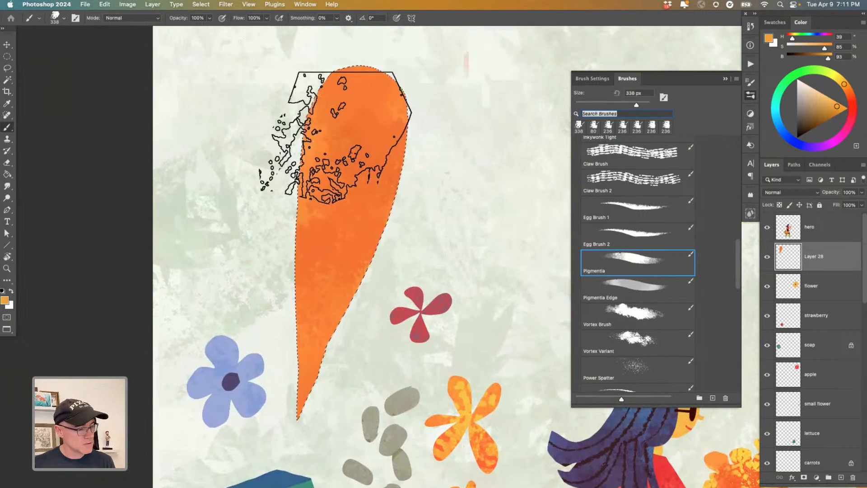
pyautogui.click(323, 152)
pyautogui.click(299, 243)
pyautogui.click(285, 312)
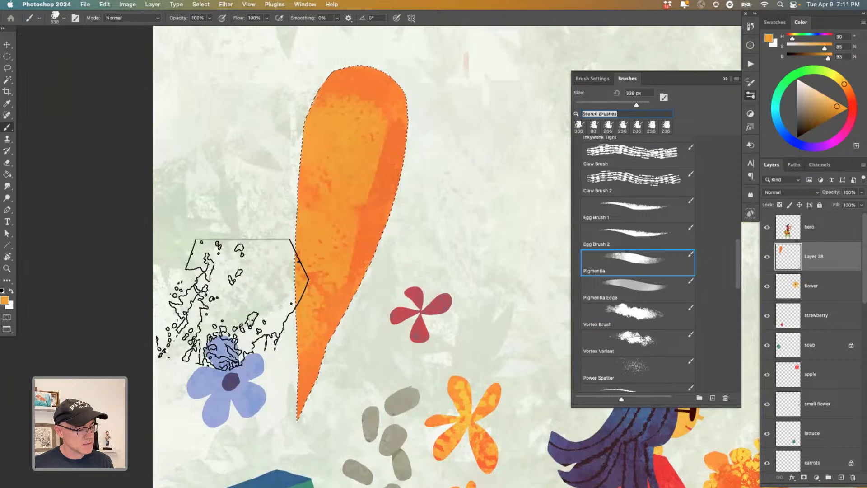
pyautogui.keyDown('alt'); pyautogui.click(387, 174); pyautogui.keyUp('alt')
pyautogui.click(376, 132)
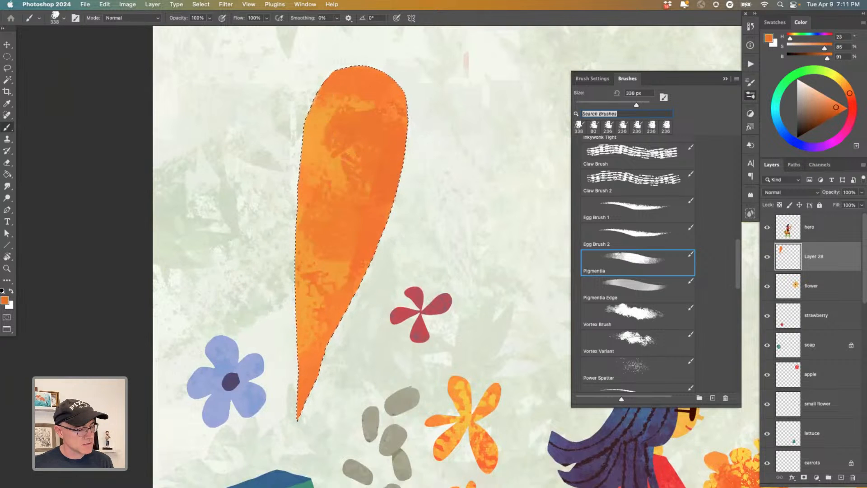
# Step: Paint redder orange (H 18, S 88, B 86) texture over the carrot with the Pigmentia brush and deselect the shape
pyautogui.moveTo(383, 256)
pyautogui.mouseDown()
pyautogui.moveTo(316, 298)
pyautogui.moveTo(338, 242)
pyautogui.mouseUp()
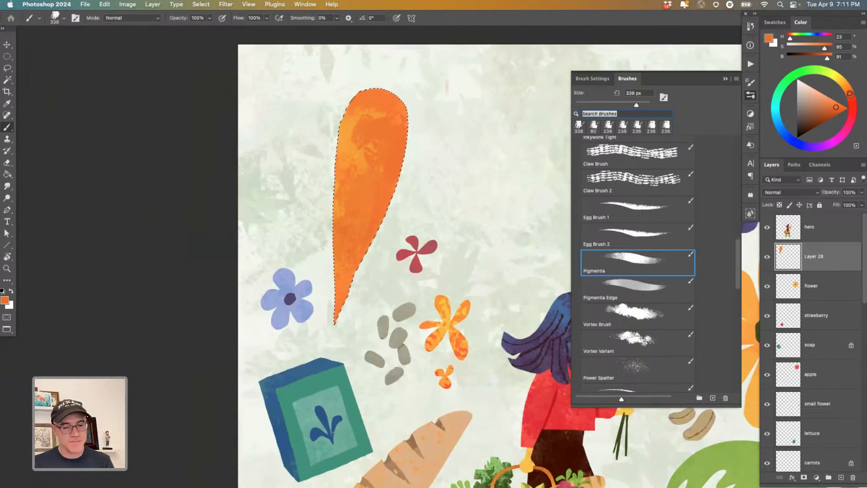
pyautogui.moveTo(850, 93); pyautogui.dragTo(851, 96)
pyautogui.click(835, 110)
pyautogui.moveTo(372, 140); pyautogui.dragTo(359, 221)
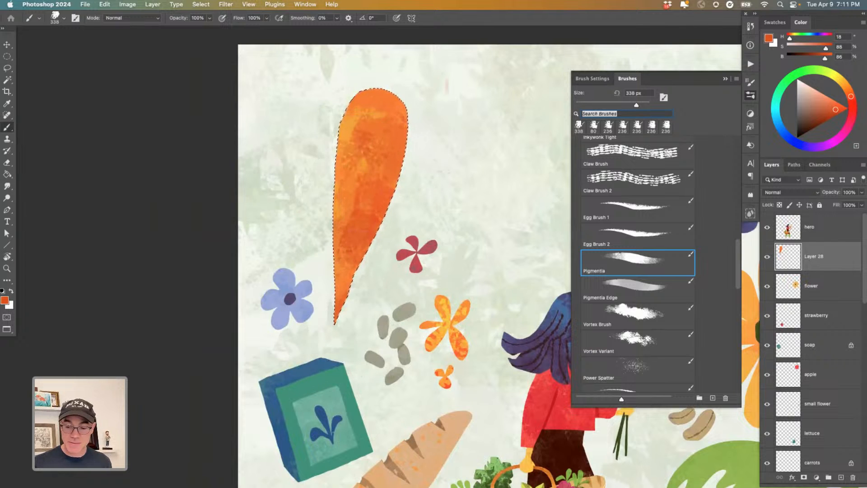
pyautogui.press('super+d')
pyautogui.keyDown('alt'); pyautogui.click(322, 287); pyautogui.keyUp('alt')
pyautogui.moveTo(313, 303); pyautogui.dragTo(318, 251)
pyautogui.keyDown('alt'); pyautogui.click(319, 251); pyautogui.keyUp('alt')
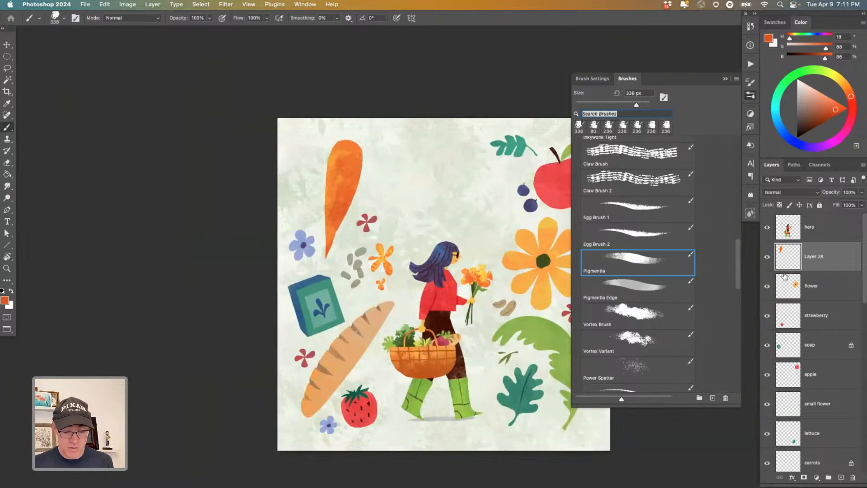
# Step: Rename the painted carrot's layer as carrot and add a new layer directly above the flower layer
pyautogui.doubleClick(811, 257)
pyautogui.write('carrot')
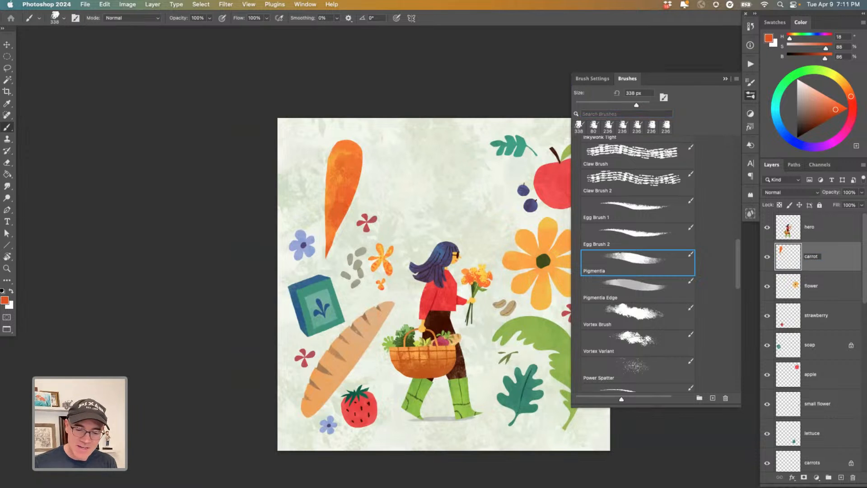
pyautogui.press('Return')
pyautogui.click(780, 286)
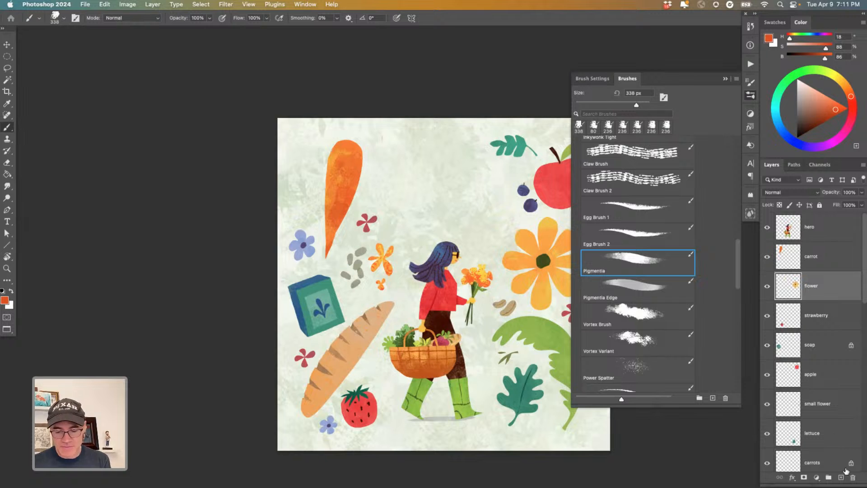
pyautogui.click(841, 478)
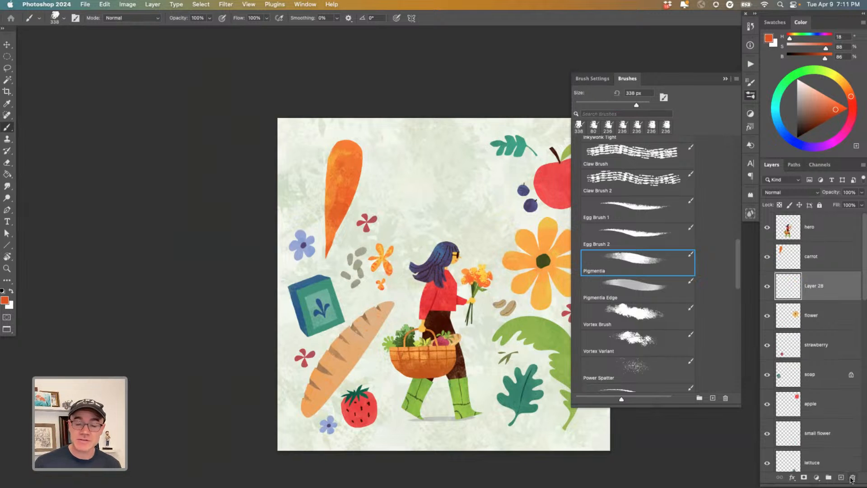
# Step: Lasso a smaller, tilted carrot crossing behind the first and paint it with oranges sampled from the artwork
pyautogui.press('l')
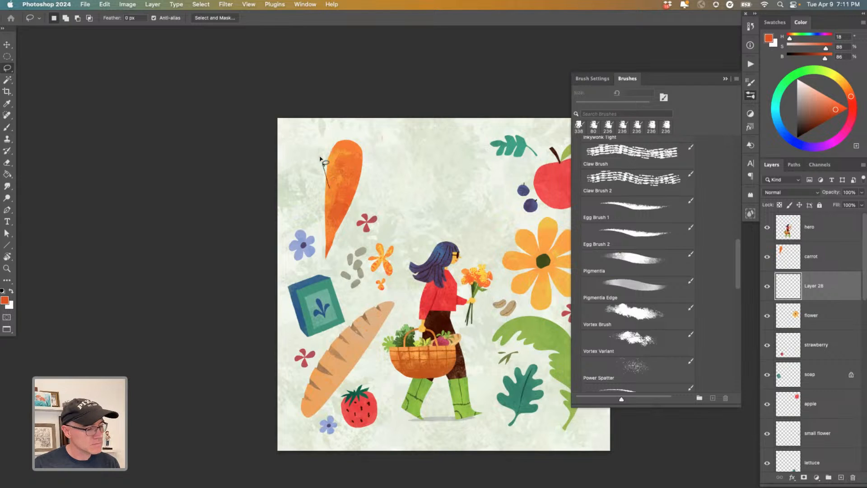
pyautogui.moveTo(321, 159)
pyautogui.mouseDown()
pyautogui.moveTo(305, 144)
pyautogui.moveTo(296, 166)
pyautogui.moveTo(345, 245)
pyautogui.mouseUp()
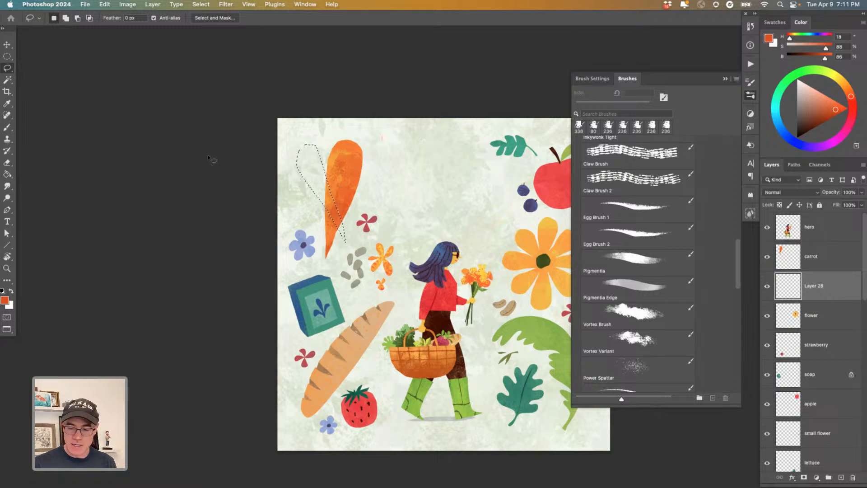
pyautogui.press('b')
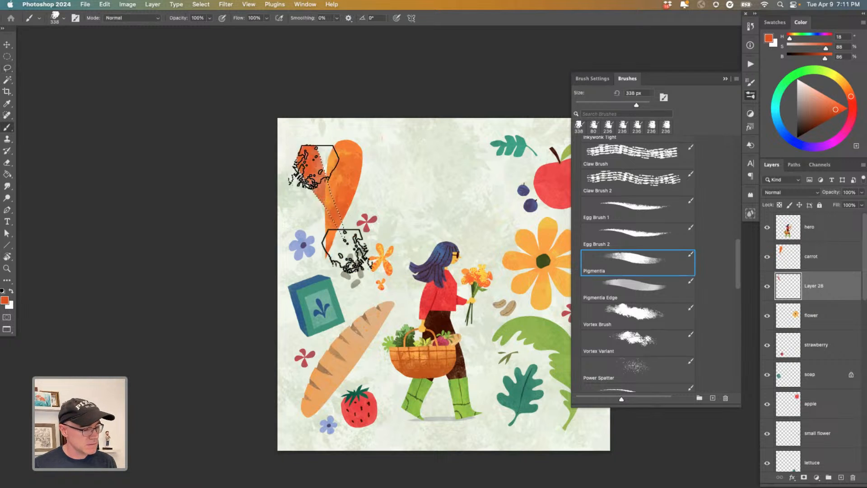
pyautogui.keyDown('alt'); pyautogui.click(344, 159); pyautogui.keyUp('alt')
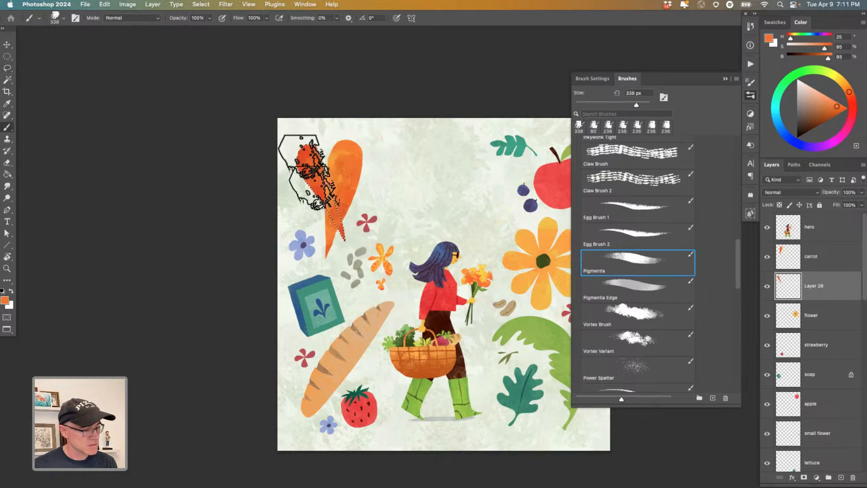
pyautogui.keyDown('alt'); pyautogui.click(307, 155); pyautogui.keyUp('alt')
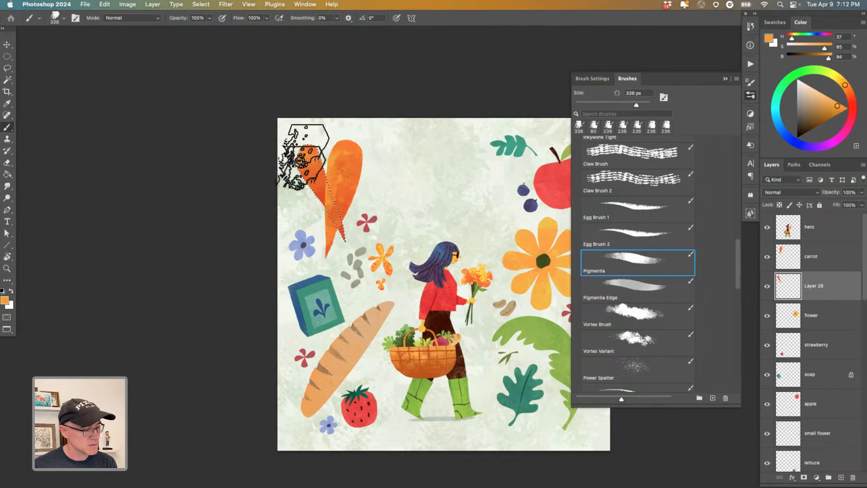
pyautogui.keyDown('alt'); pyautogui.click(336, 173); pyautogui.keyUp('alt')
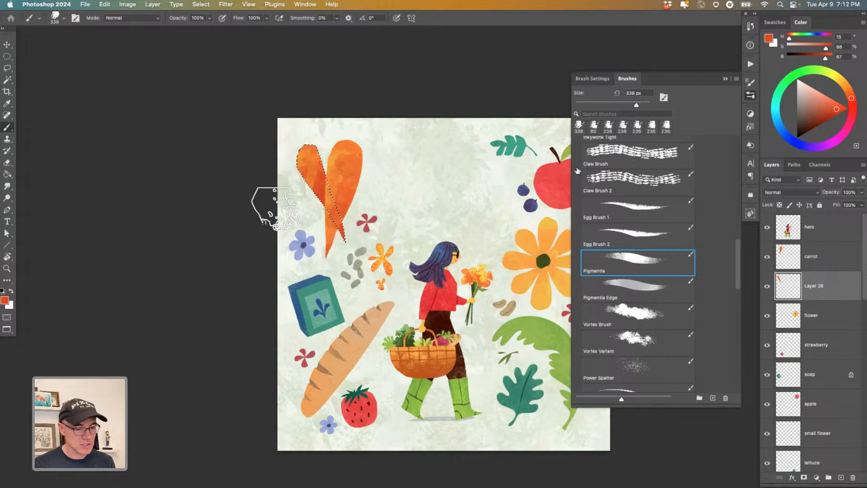
# Step: Shade the smaller carrot where it passes behind the larger one with dark orange (H 15, S 81, B 73) and deselect it
pyautogui.click(827, 112)
pyautogui.scroll(1, 333, 205)
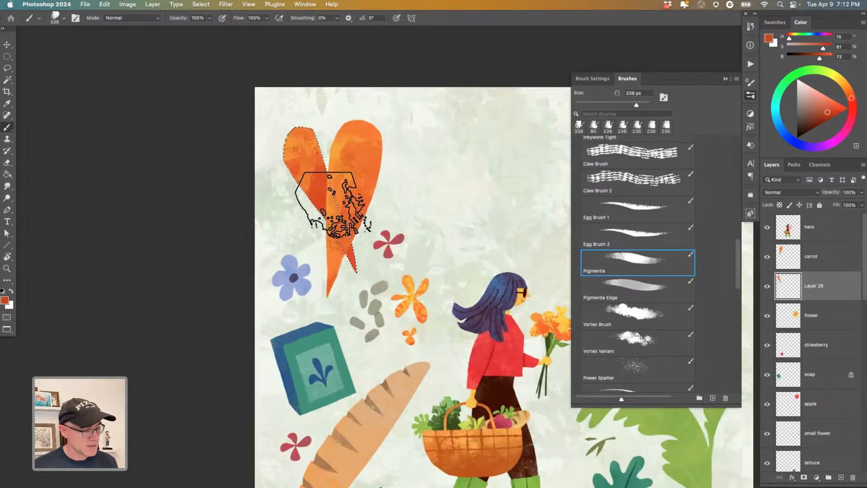
pyautogui.moveTo(329, 203)
pyautogui.mouseDown()
pyautogui.moveTo(294, 190)
pyautogui.moveTo(257, 212)
pyautogui.mouseUp()
pyautogui.scroll(-4, 353, 306)
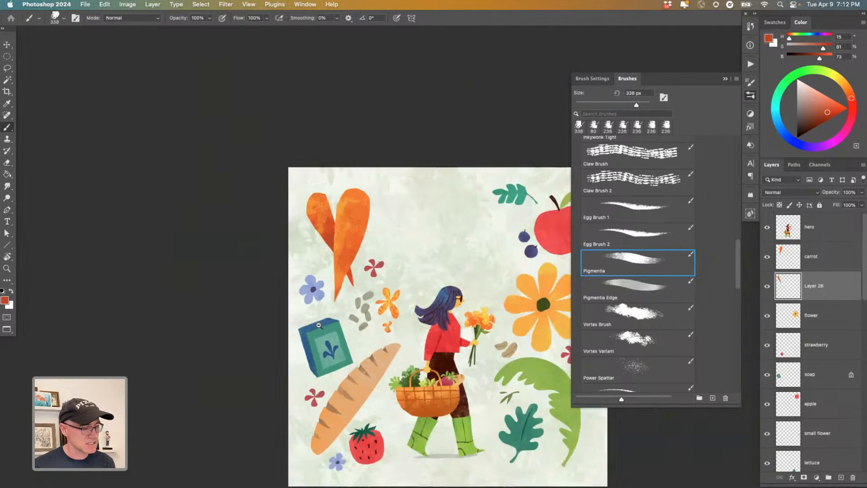
pyautogui.scroll(2, 340, 210)
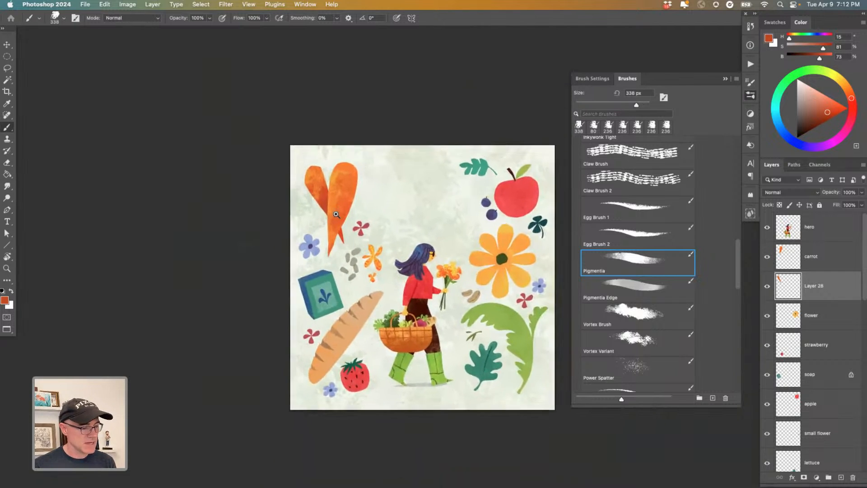
pyautogui.moveTo(339, 239); pyautogui.dragTo(315, 196)
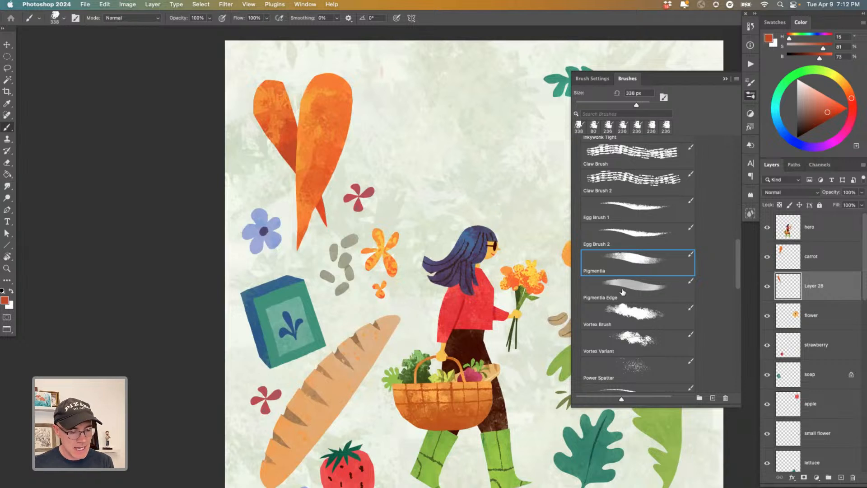
# Step: Choose the Inkwonk brush at 45 px for the carrots' line details
pyautogui.scroll(-5, 736, 247)
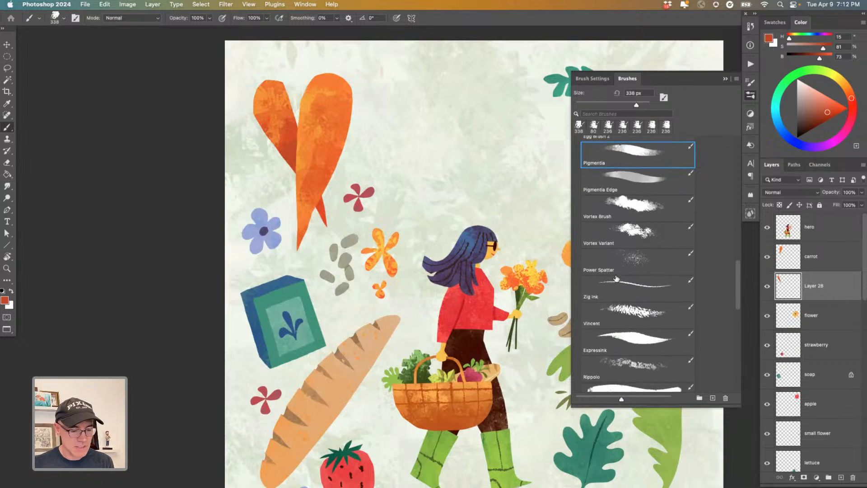
pyautogui.scroll(-8, 631, 278)
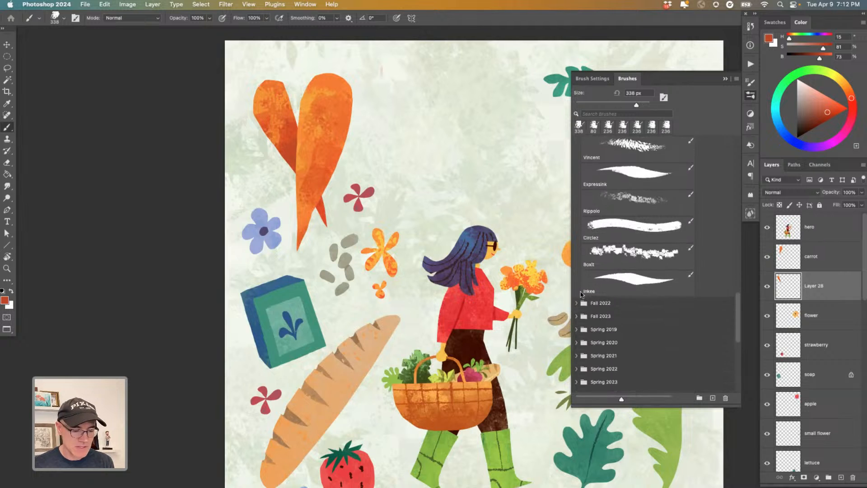
pyautogui.scroll(10, 587, 212)
pyautogui.scroll(5, 588, 212)
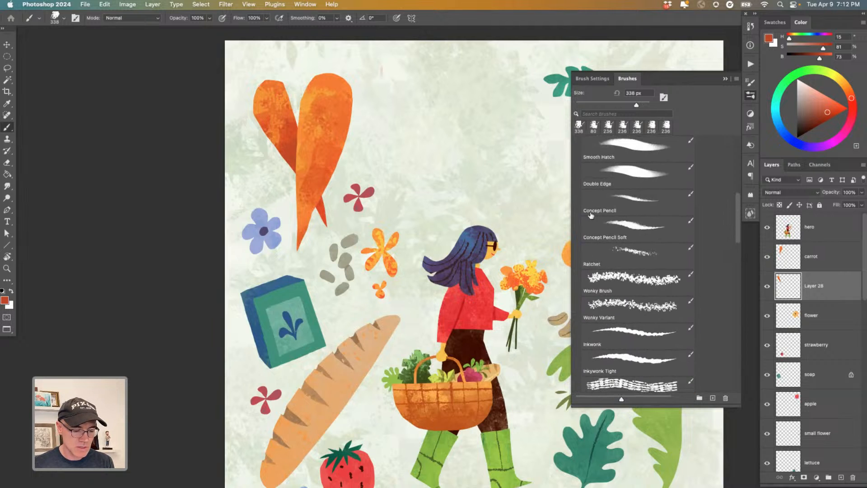
pyautogui.click(624, 331)
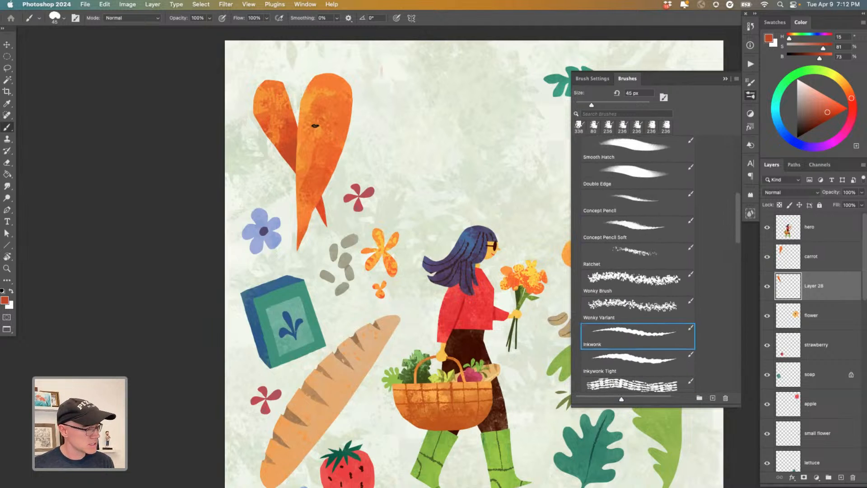
pyautogui.scroll(2, 315, 126)
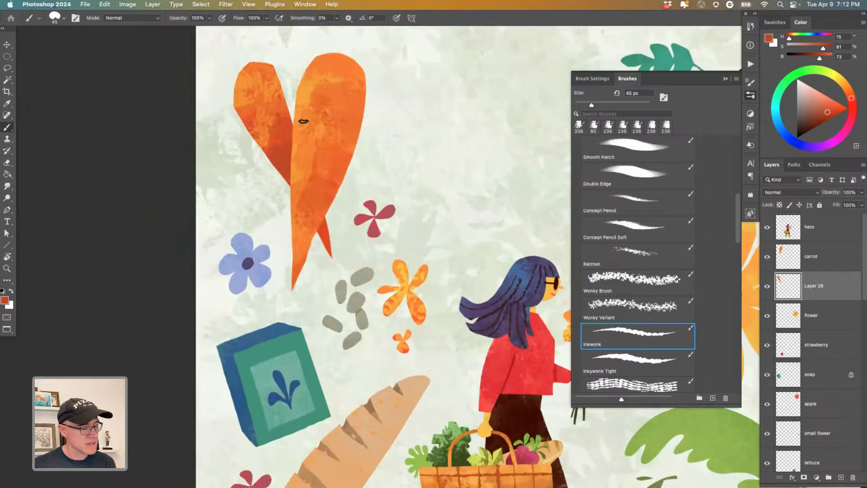
# Step: Merge the smaller carrot's layer with the carrot layer and draw dark orange crease lines across the larger carrot
pyautogui.keyDown('shift'); pyautogui.click(784, 261); pyautogui.keyUp('shift')
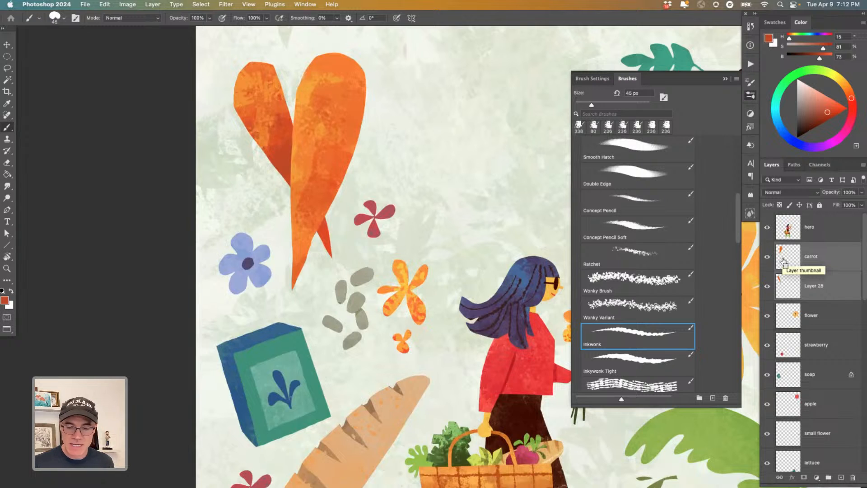
pyautogui.press('super+e')
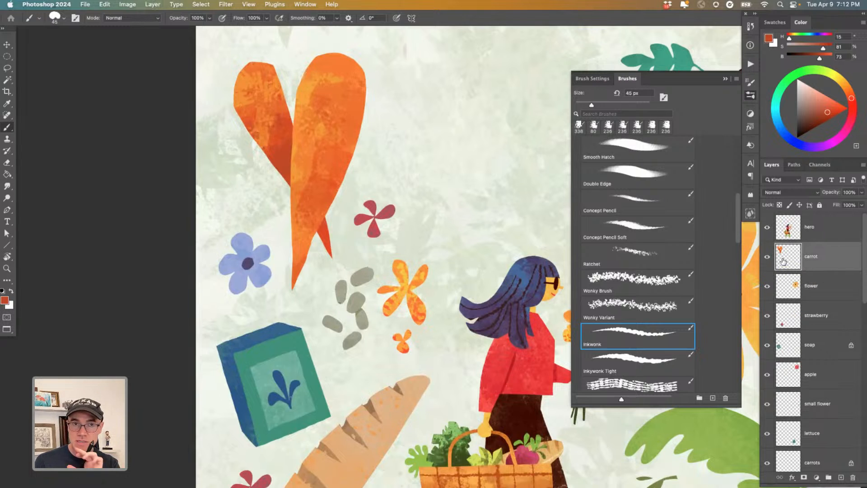
pyautogui.moveTo(306, 188); pyautogui.dragTo(340, 280)
pyautogui.moveTo(396, 181); pyautogui.dragTo(335, 169)
pyautogui.moveTo(394, 217); pyautogui.dragTo(333, 208)
pyautogui.moveTo(377, 255); pyautogui.dragTo(336, 248)
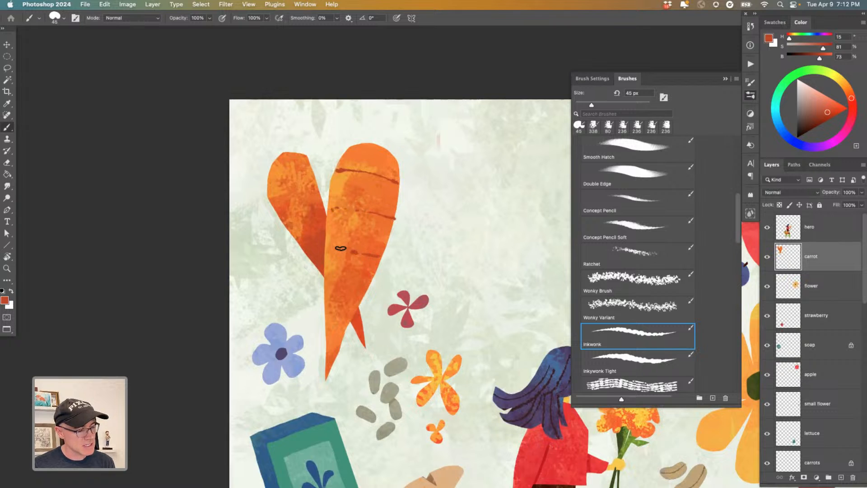
pyautogui.moveTo(372, 278)
pyautogui.mouseDown()
pyautogui.moveTo(346, 273)
pyautogui.moveTo(360, 298)
pyautogui.moveTo(329, 297)
pyautogui.moveTo(331, 345)
pyautogui.mouseUp()
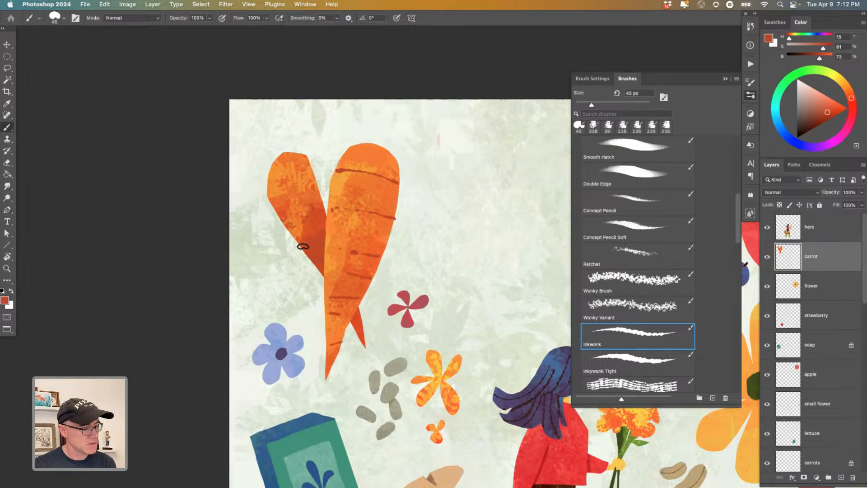
# Step: Draw crease lines across the smaller carrot, alternating dark orange (H 15, S 81, B 73) with sampled light orange (H 33, S 84, B 95)
pyautogui.moveTo(291, 172); pyautogui.dragTo(274, 185)
pyautogui.moveTo(316, 187); pyautogui.dragTo(289, 197)
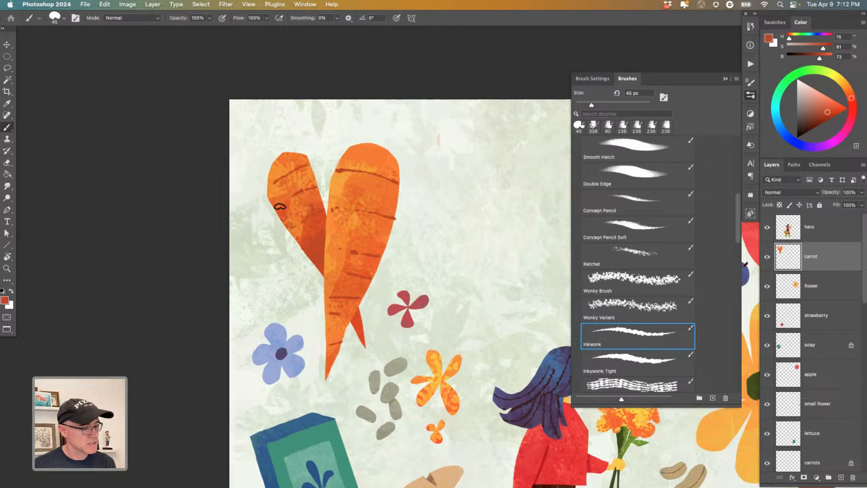
pyautogui.keyDown('alt'); pyautogui.click(280, 170); pyautogui.keyUp('alt')
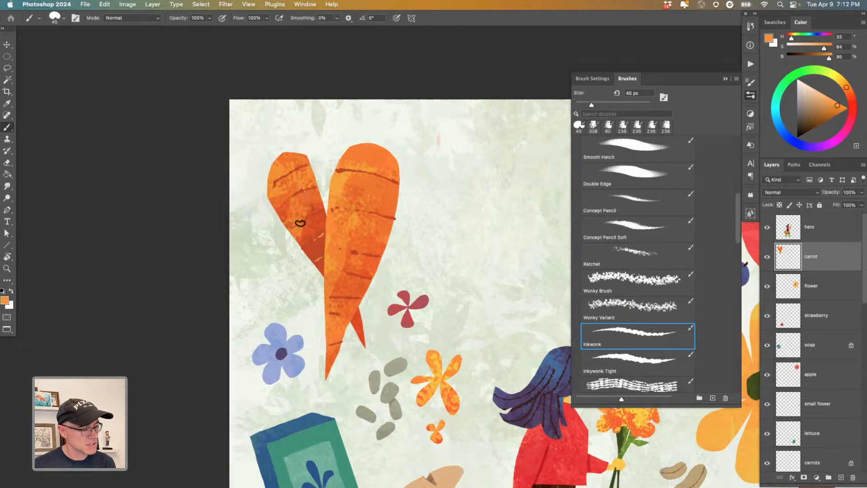
pyautogui.keyDown('alt'); pyautogui.click(297, 192); pyautogui.keyUp('alt')
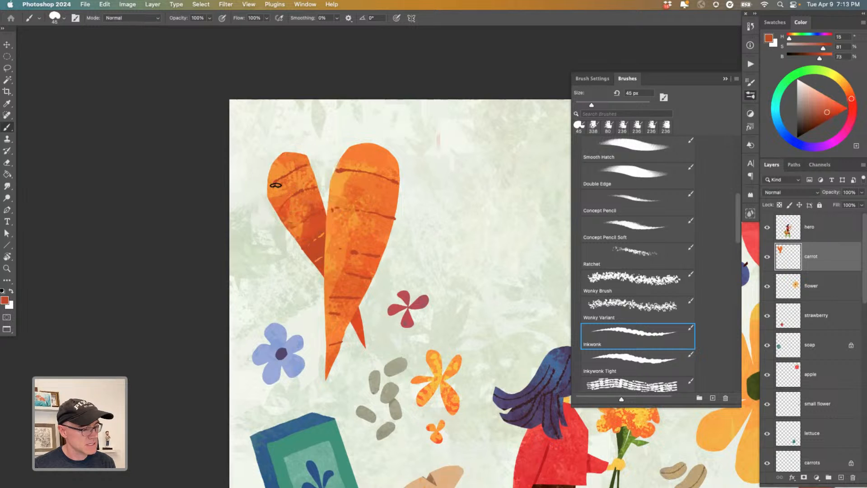
pyautogui.keyDown('alt'); pyautogui.click(272, 187); pyautogui.keyUp('alt')
pyautogui.keyDown('alt'); pyautogui.click(278, 168); pyautogui.keyUp('alt')
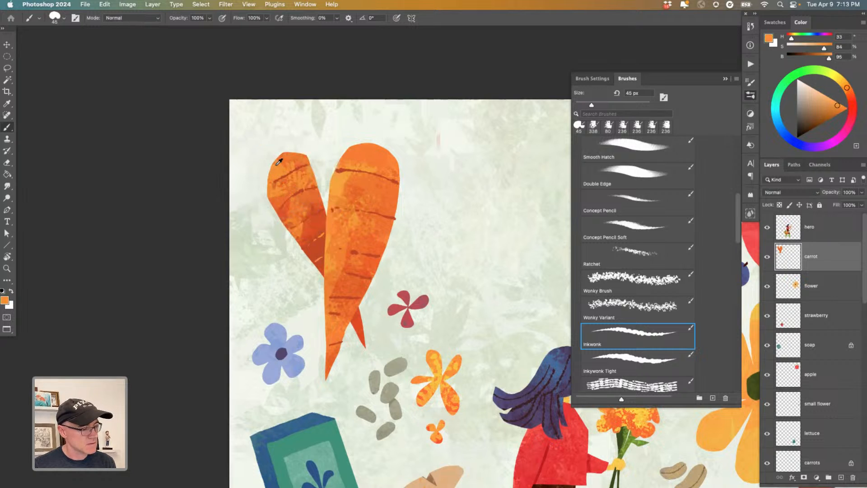
# Step: Sample mid orange (H 21, S 87, B 91) from the larger carrot and touch up its crease lines
pyautogui.keyDown('alt'); pyautogui.click(347, 252); pyautogui.keyUp('alt')
pyautogui.keyDown('alt'); pyautogui.click(348, 254); pyautogui.keyUp('alt')
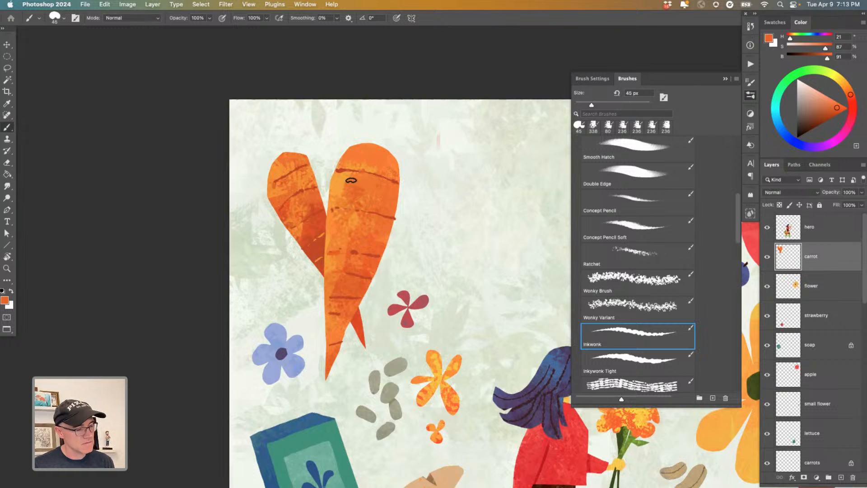
pyautogui.keyDown('alt'); pyautogui.click(315, 313); pyautogui.keyUp('alt')
pyautogui.moveTo(303, 362); pyautogui.dragTo(297, 278)
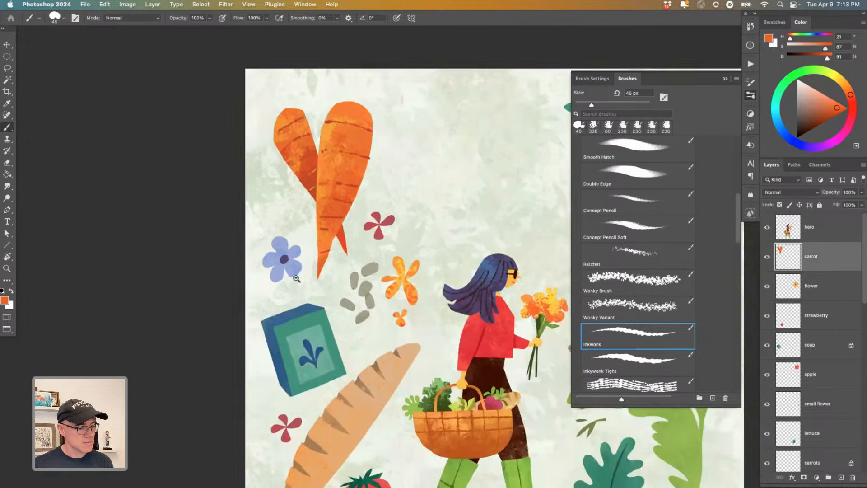
pyautogui.keyDown('alt'); pyautogui.click(301, 293); pyautogui.keyUp('alt')
pyautogui.moveTo(313, 309); pyautogui.dragTo(280, 260)
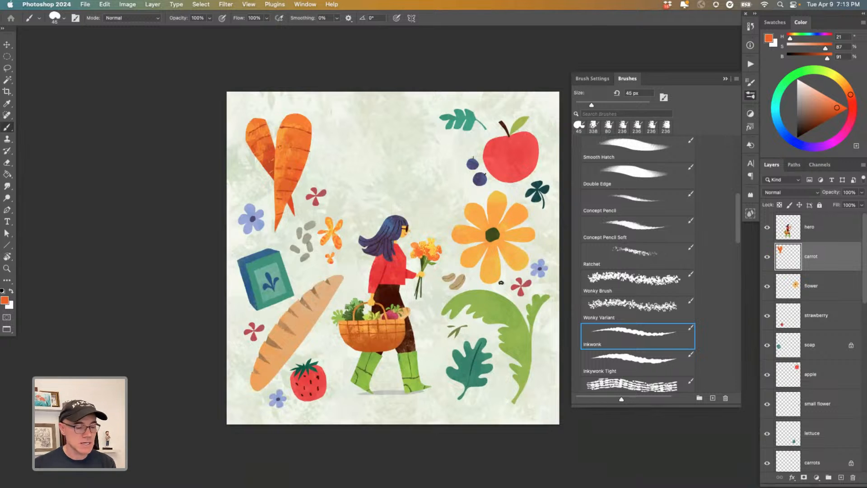
# Step: Sample light green (H 79, S 61, B 72) from the large curved leaf and lasso leafy top shapes above both carrots
pyautogui.keyDown('alt'); pyautogui.click(504, 303); pyautogui.keyUp('alt')
pyautogui.scroll(2, 303, 163)
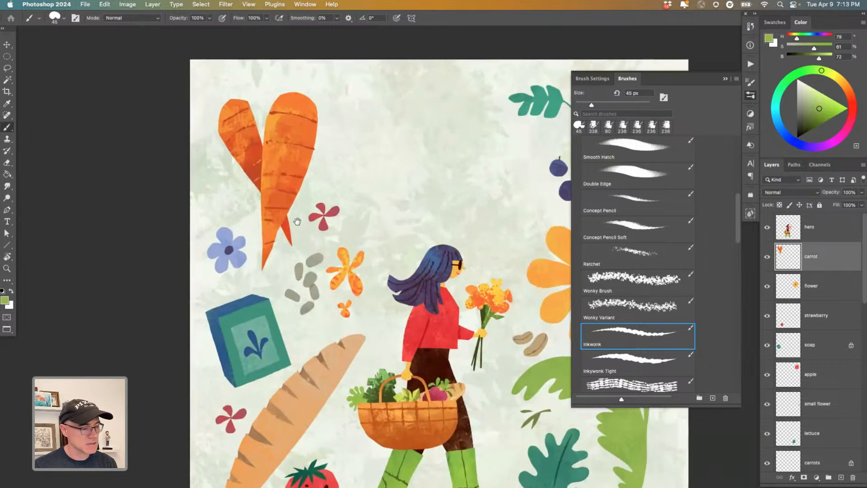
pyautogui.scroll(3, 312, 159)
pyautogui.press('l')
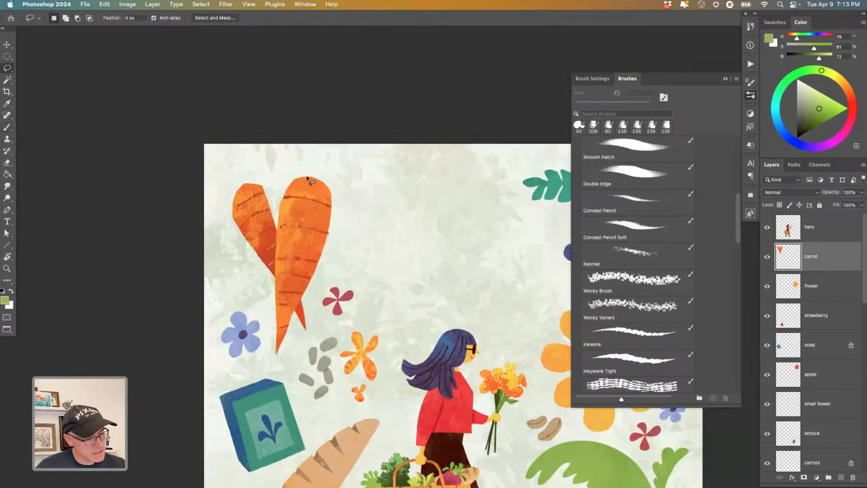
pyautogui.moveTo(313, 176)
pyautogui.mouseDown()
pyautogui.moveTo(353, 155)
pyautogui.moveTo(328, 170)
pyautogui.moveTo(394, 176)
pyautogui.moveTo(315, 180)
pyautogui.mouseUp()
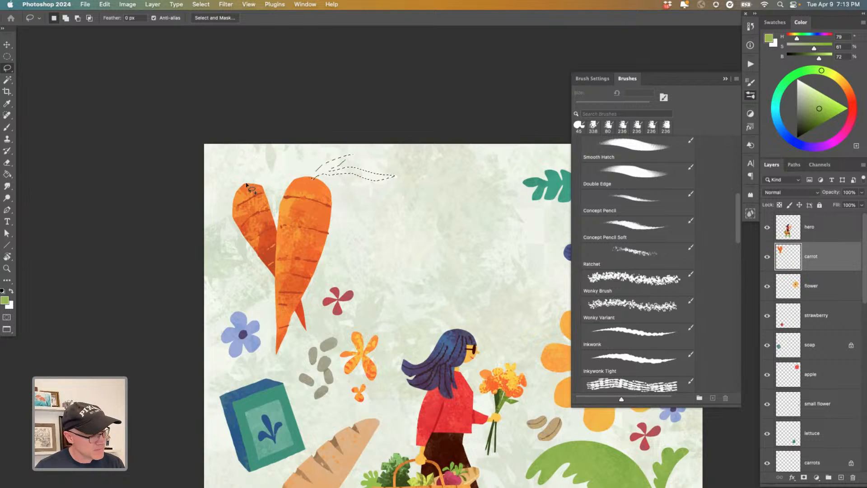
pyautogui.press('shift')
pyautogui.moveTo(244, 185)
pyautogui.mouseDown()
pyautogui.moveTo(262, 164)
pyautogui.moveTo(275, 177)
pyautogui.moveTo(239, 185)
pyautogui.mouseUp()
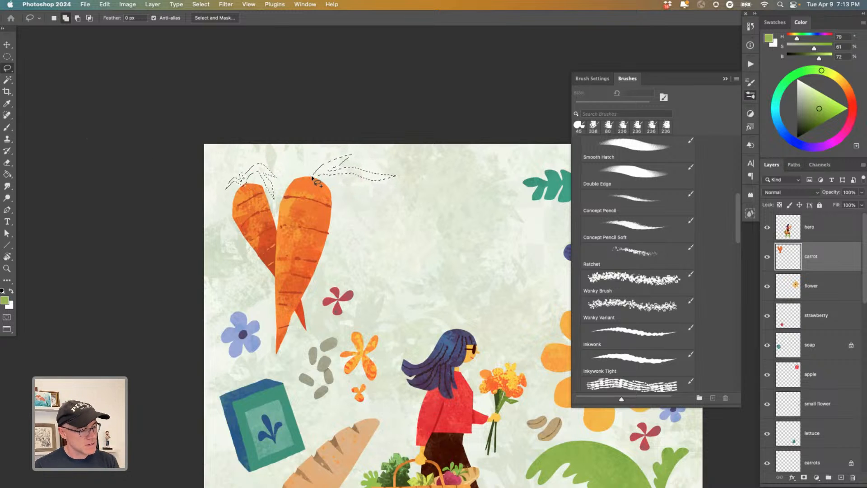
# Step: Fill the selected carrot tops with textured light green using the Pigmentia brush at 338 px
pyautogui.press('b')
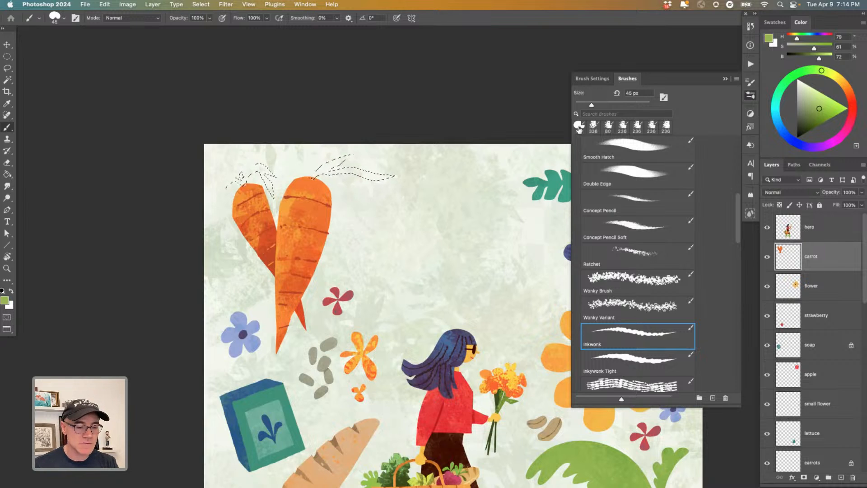
pyautogui.click(594, 126)
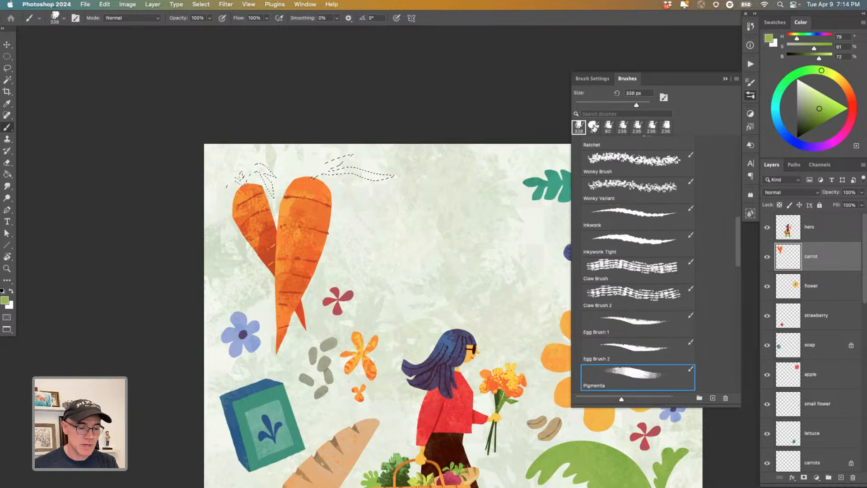
pyautogui.click(614, 128)
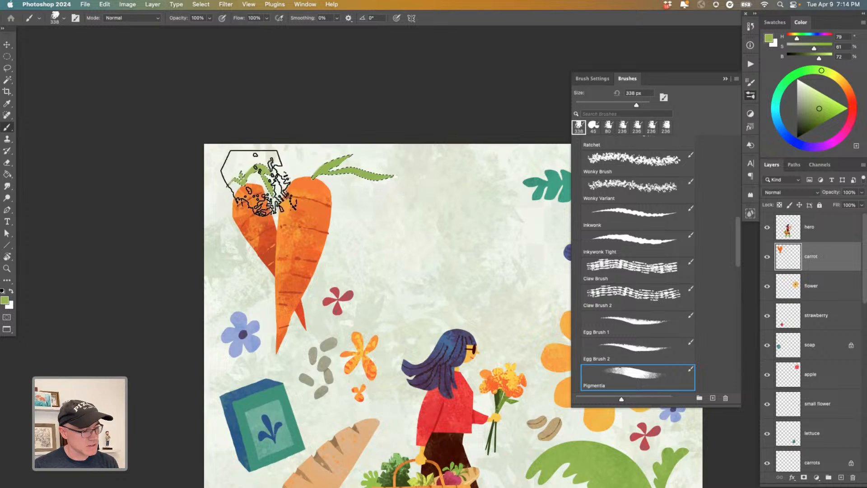
pyautogui.scroll(-6, 517, 422)
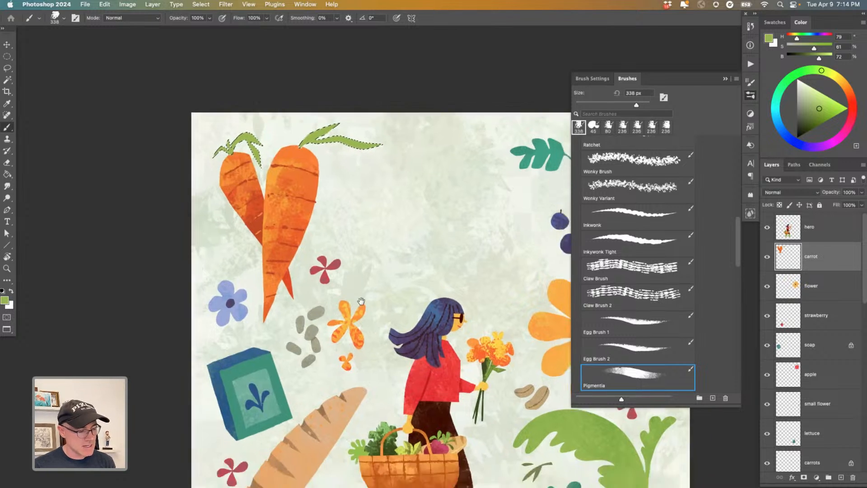
# Step: Shade the carrot tops with teal green sampled from the artwork (H 160, S 55, B 51), using the Pigmentia brush at 200 px
pyautogui.keyDown('alt'); pyautogui.click(515, 424); pyautogui.keyUp('alt')
pyautogui.scroll(3, 254, 83)
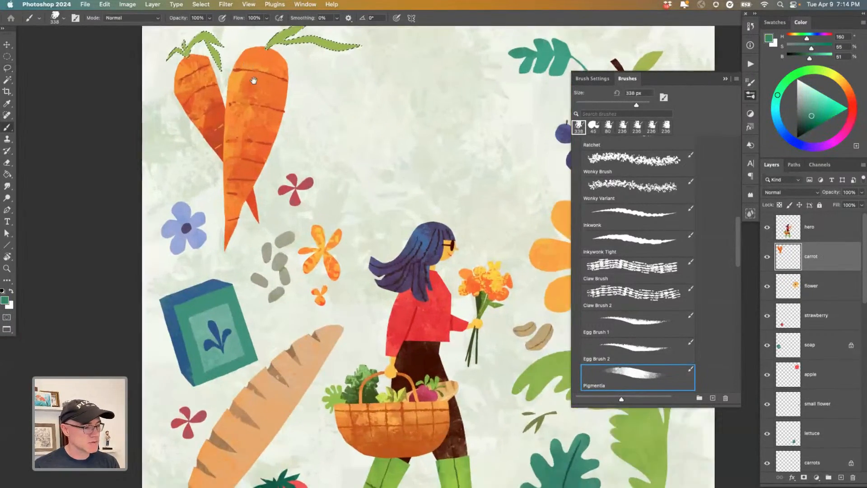
pyautogui.moveTo(254, 83); pyautogui.dragTo(295, 308)
pyautogui.moveTo(311, 271)
pyautogui.mouseDown()
pyautogui.moveTo(336, 171)
pyautogui.moveTo(369, 157)
pyautogui.moveTo(430, 155)
pyautogui.moveTo(345, 146)
pyautogui.mouseUp()
pyautogui.press('[')
pyautogui.press('[')
pyautogui.press('[')
pyautogui.press('[')
pyautogui.press('[')
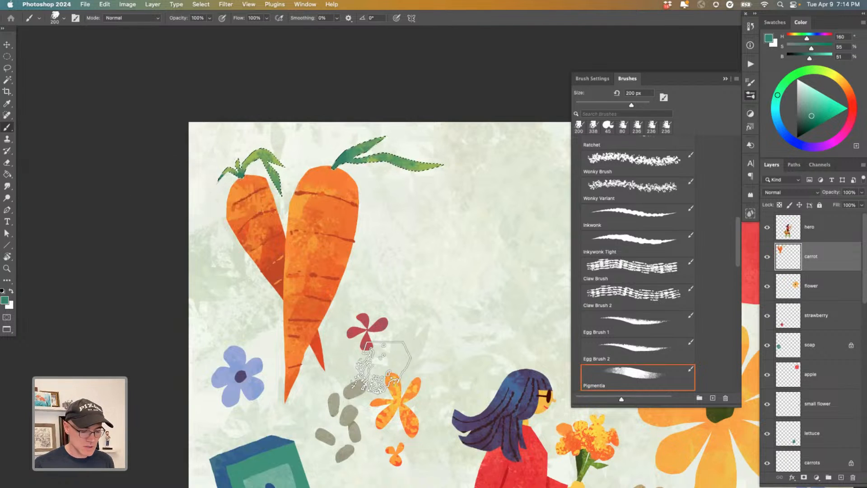
pyautogui.moveTo(380, 357); pyautogui.dragTo(362, 357)
pyautogui.moveTo(560, 379); pyautogui.dragTo(499, 291)
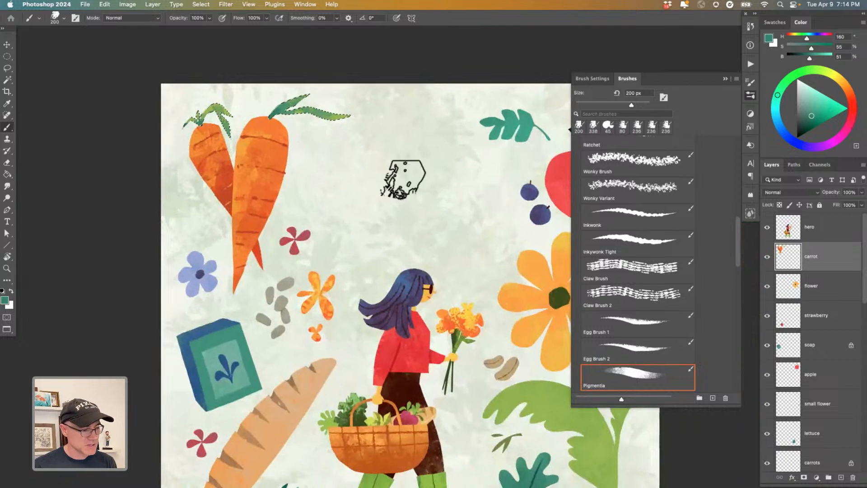
# Step: Tint the carrot tops with orange sampled from the large flower (H 36, S 77, B 97), deselect, and toggle the carrot layer's visibility to compare
pyautogui.keyDown('alt'); pyautogui.click(533, 294); pyautogui.keyUp('alt')
pyautogui.keyDown('super'); pyautogui.click(282, 92); pyautogui.keyUp('super')
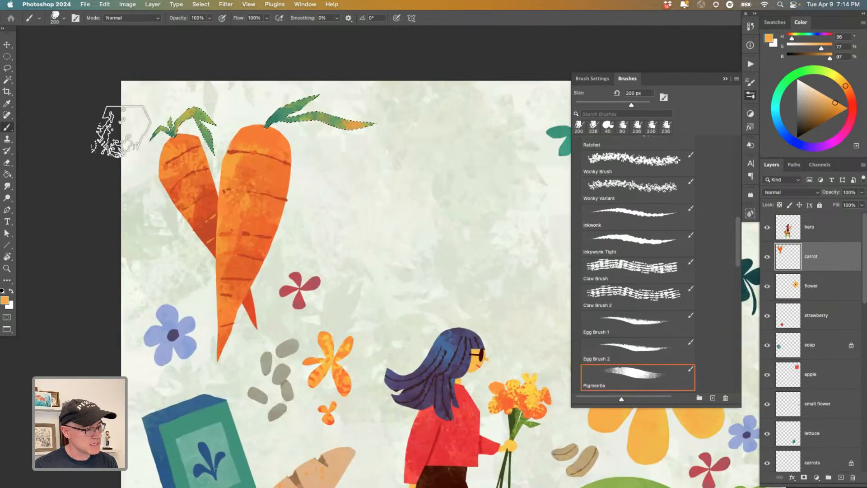
pyautogui.press('super+d')
pyautogui.moveTo(295, 381); pyautogui.dragTo(290, 257)
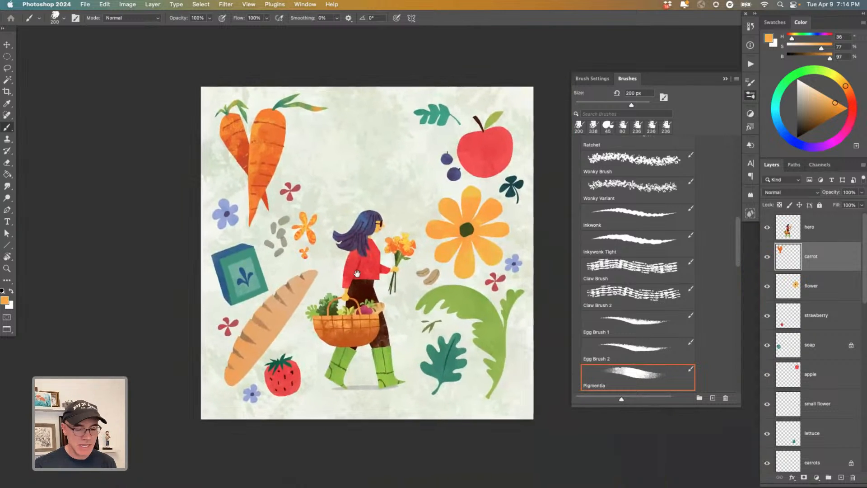
pyautogui.click(767, 257)
pyautogui.click(767, 256)
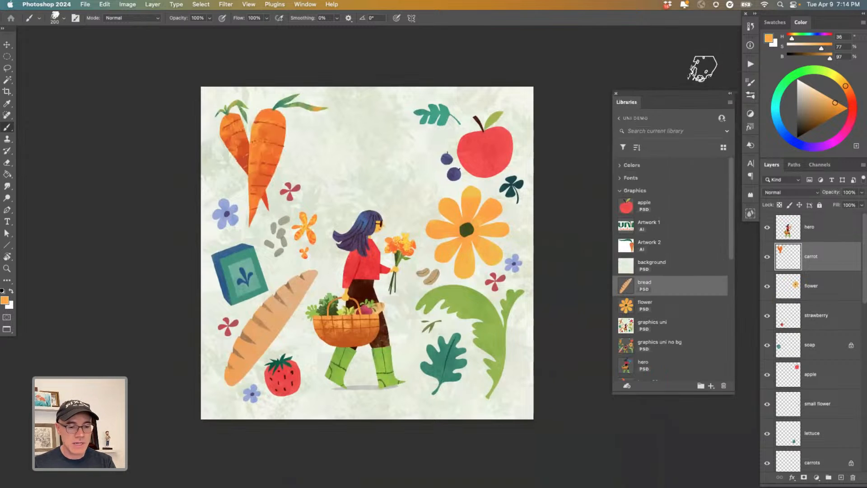
# Step: Show the UNI DEMO library and add the carrot layer to it as a graphic
pyautogui.click(725, 79)
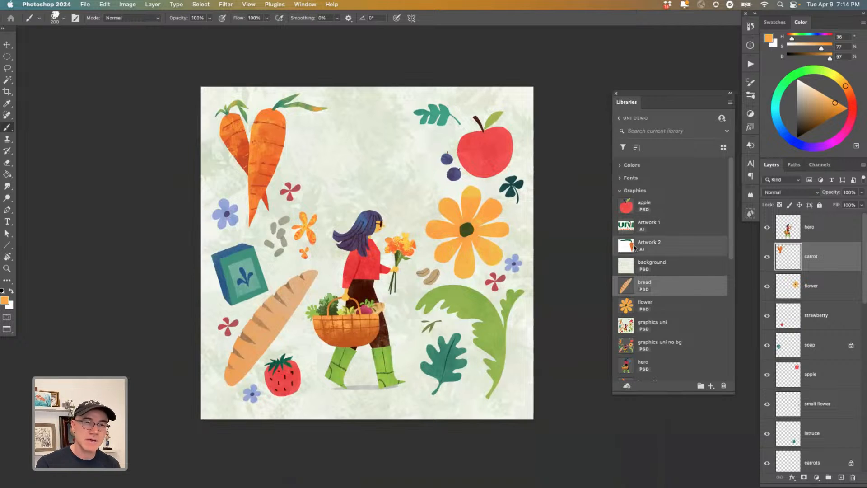
pyautogui.moveTo(634, 248)
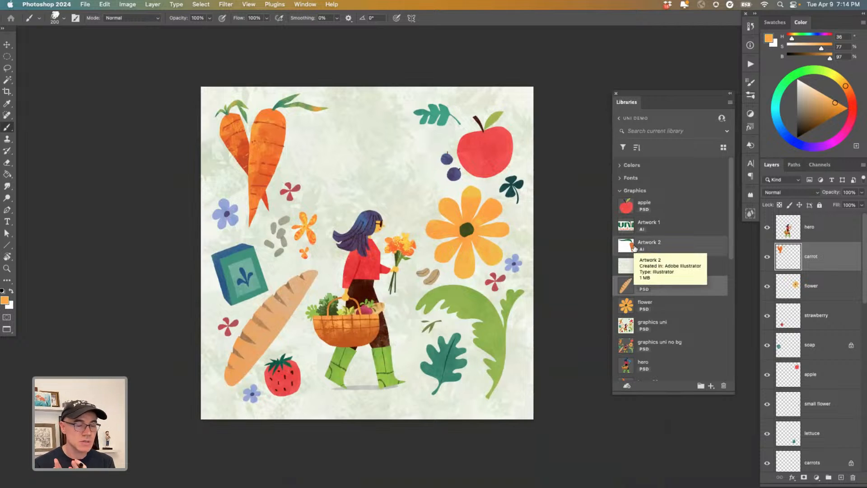
pyautogui.click(301, 6)
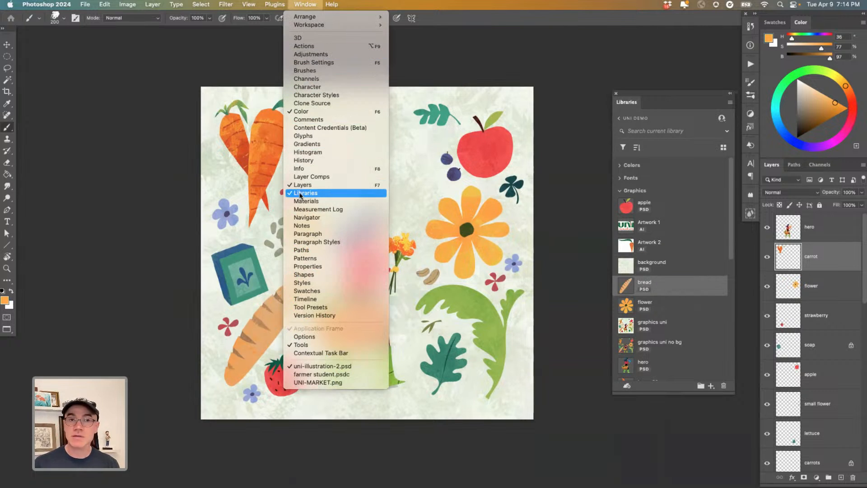
pyautogui.click(305, 5)
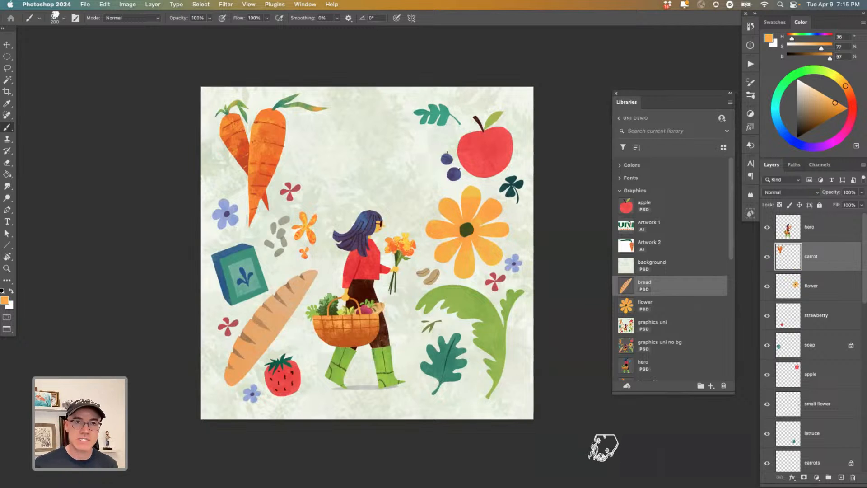
pyautogui.click(710, 386)
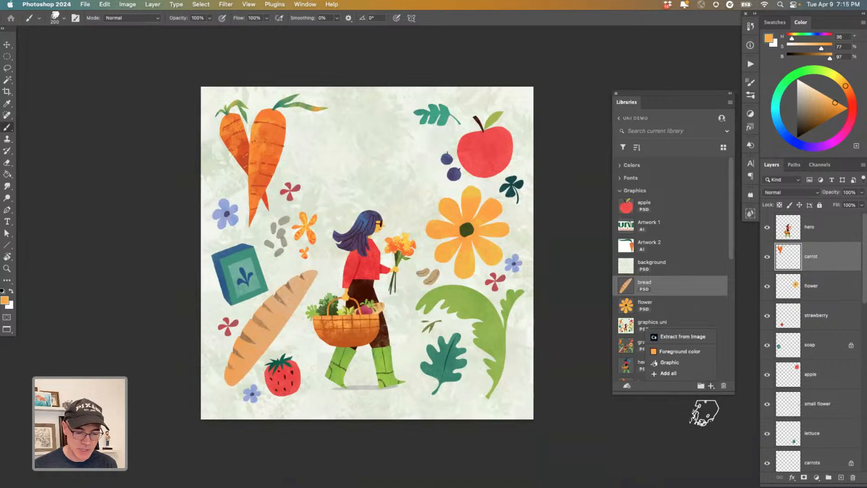
pyautogui.click(658, 363)
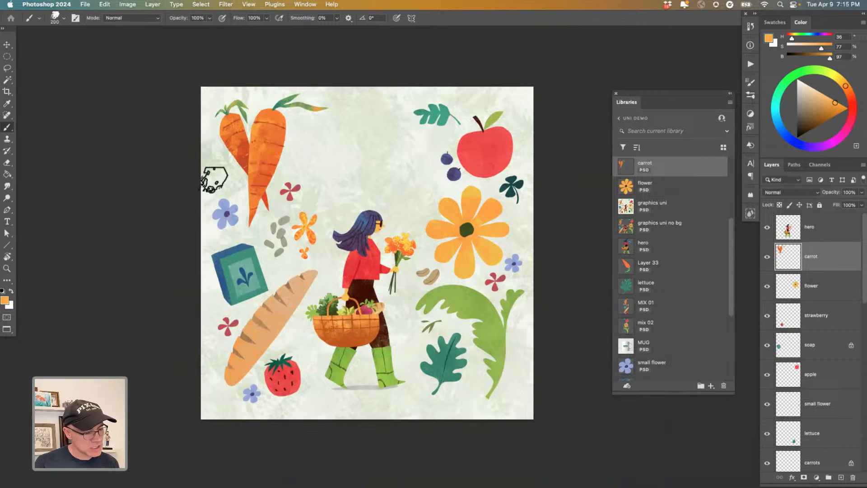
# Step: Check the extent of the carrot layer's transform bounds for stray pixels beyond the carrots
pyautogui.press('super+t')
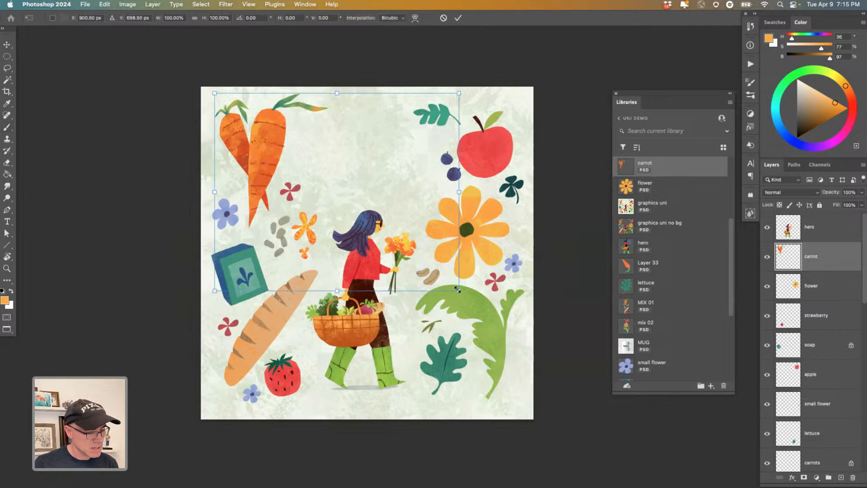
pyautogui.press('Return')
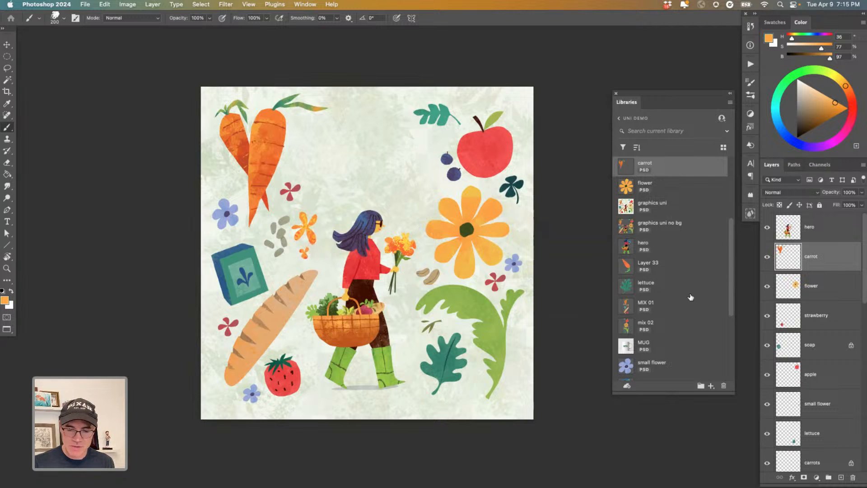
pyautogui.keyDown('alt'); pyautogui.click(788, 260); pyautogui.keyUp('alt')
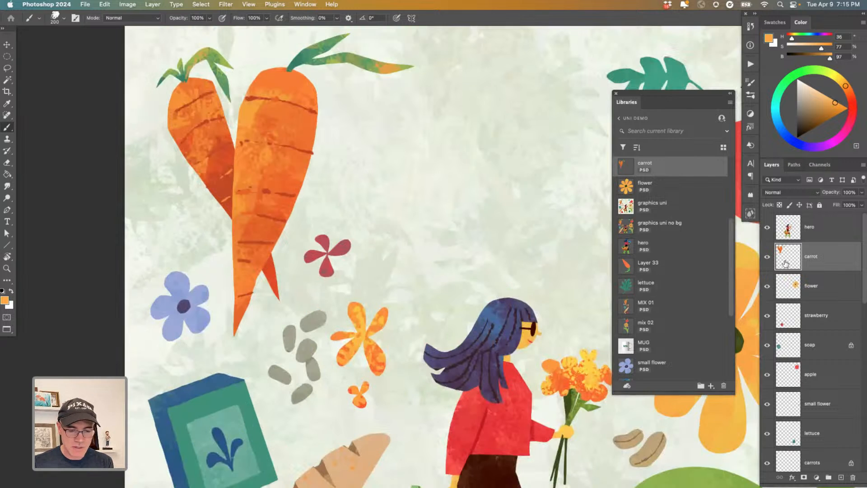
pyautogui.press('super+minus')
pyautogui.press('super+t')
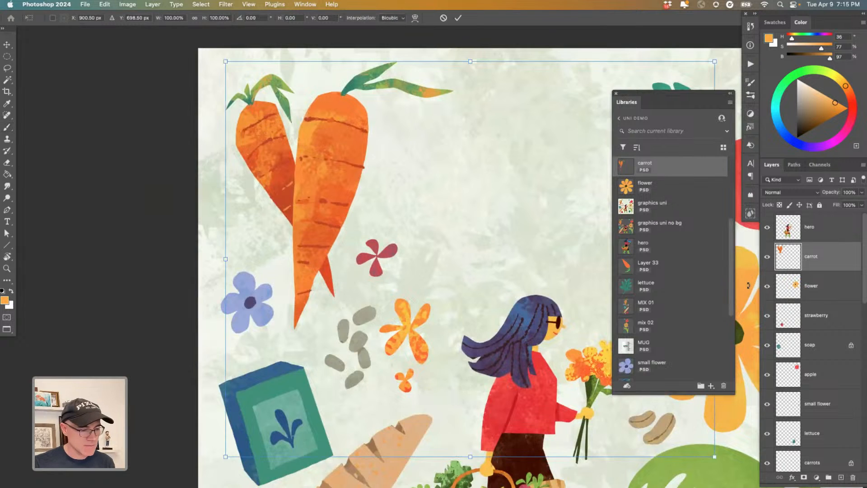
pyautogui.keyDown('alt'); pyautogui.click(435, 312); pyautogui.keyUp('alt')
pyautogui.moveTo(524, 368); pyautogui.dragTo(388, 296)
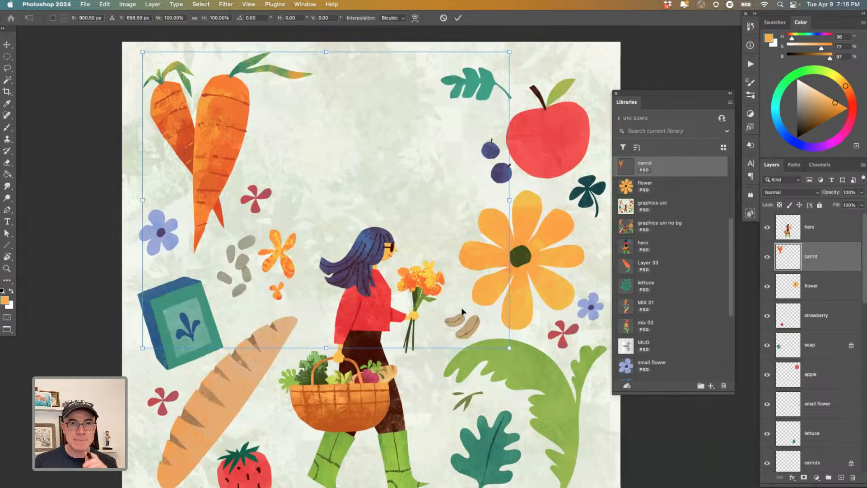
pyautogui.press('b')
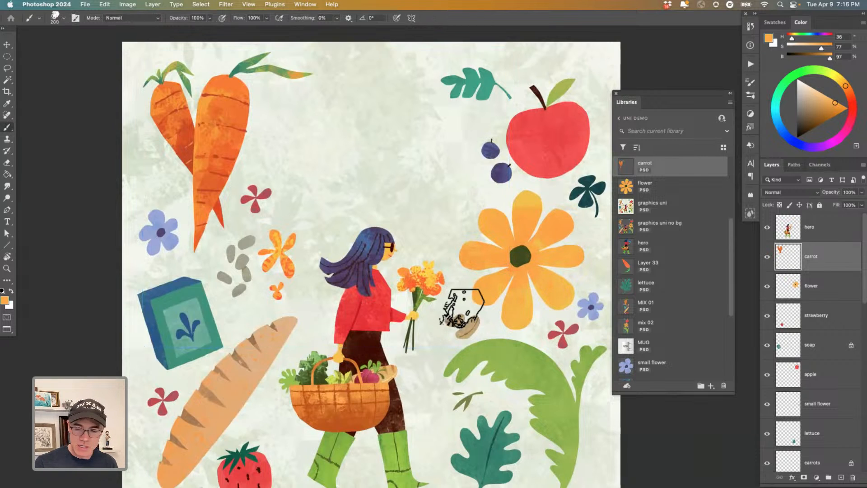
# Step: Lasso loosely around both carrots, invert the selection, delete the stray pixels outside them, and deselect
pyautogui.press('l')
pyautogui.moveTo(192, 59)
pyautogui.mouseDown()
pyautogui.moveTo(136, 76)
pyautogui.moveTo(149, 128)
pyautogui.moveTo(187, 198)
pyautogui.moveTo(197, 260)
pyautogui.moveTo(230, 225)
pyautogui.moveTo(233, 184)
pyautogui.moveTo(252, 139)
pyautogui.moveTo(250, 82)
pyautogui.moveTo(305, 83)
pyautogui.moveTo(314, 69)
pyautogui.moveTo(273, 47)
pyautogui.moveTo(213, 69)
pyautogui.moveTo(190, 58)
pyautogui.mouseUp()
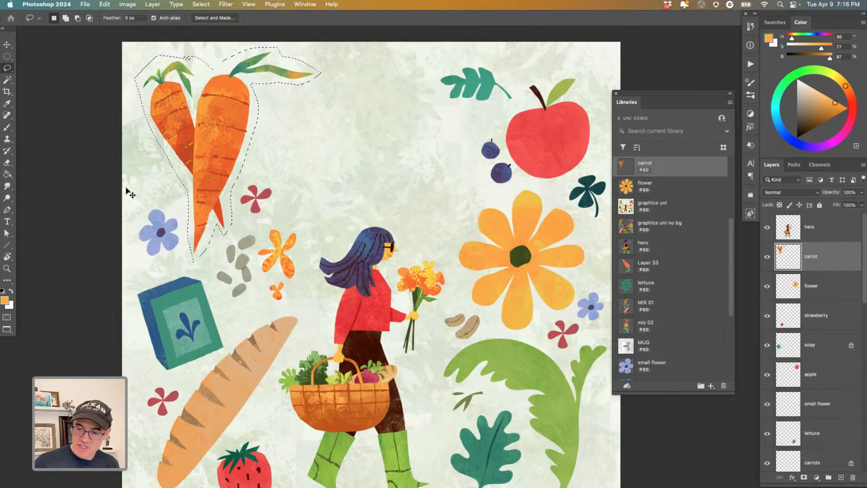
pyautogui.press('super+shift+i')
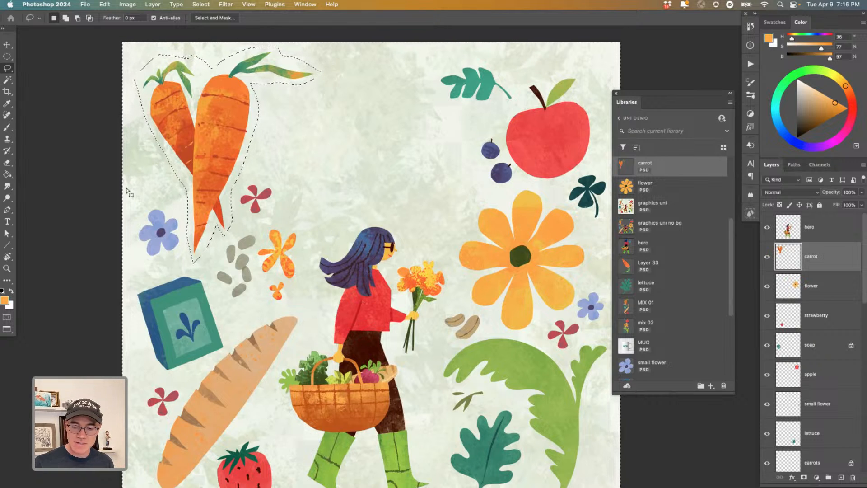
pyautogui.press('super+d')
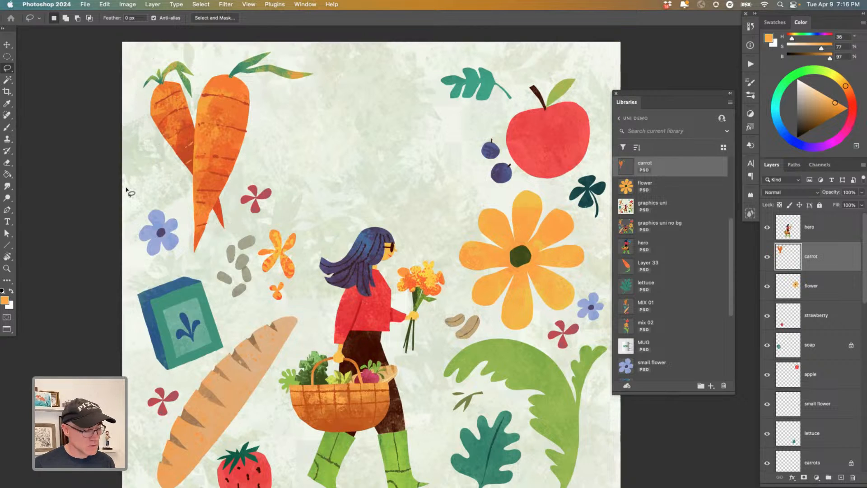
pyautogui.press('super+minus')
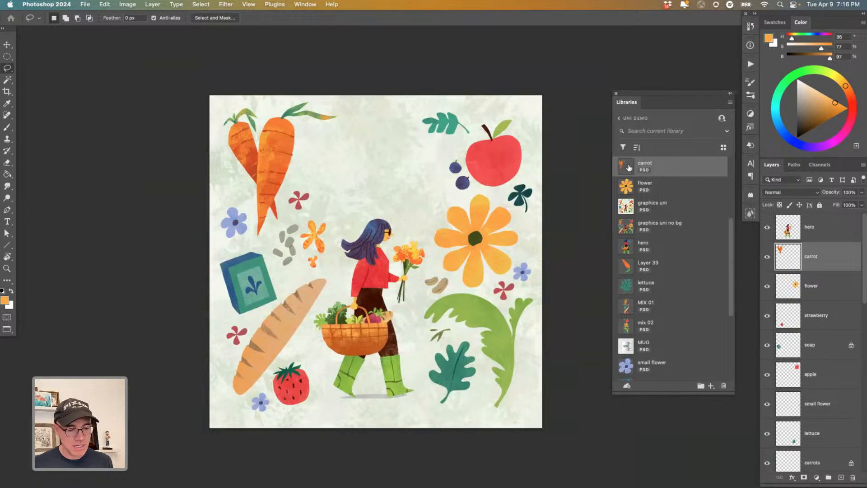
# Step: Delete the old carrot graphic from the UNI DEMO library and add the cleaned carrot layer as a new graphic
pyautogui.click(723, 385)
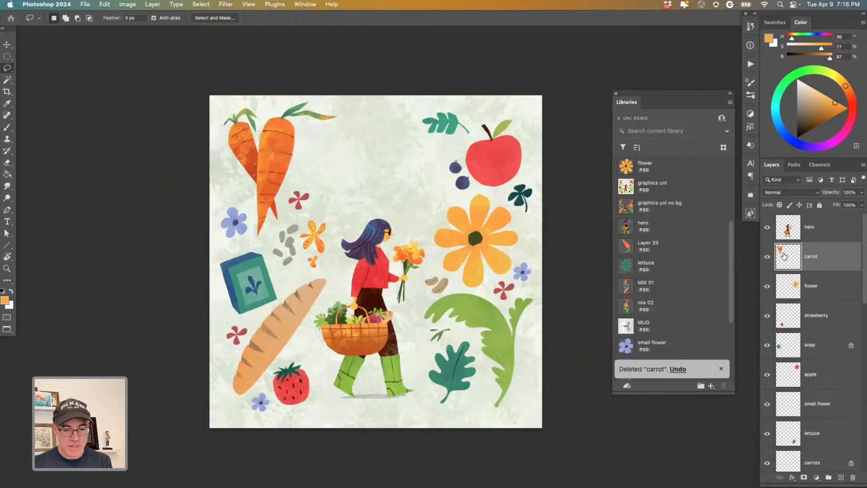
pyautogui.click(711, 386)
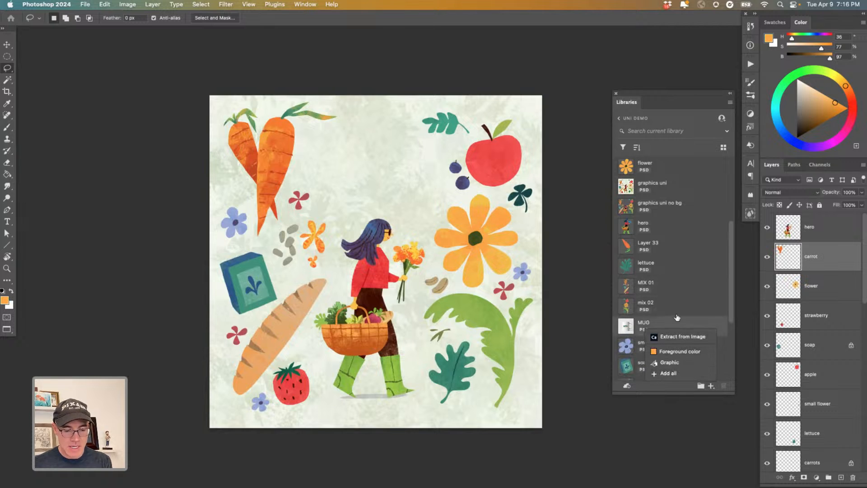
pyautogui.click(667, 362)
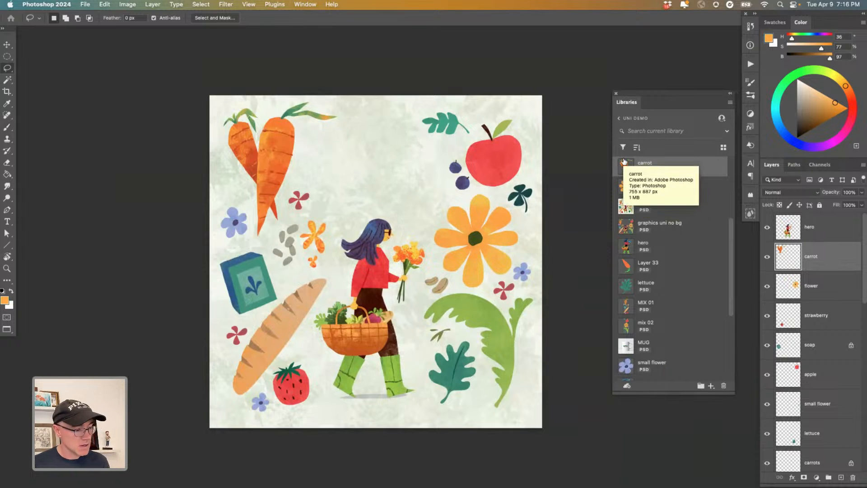
# Step: Scale the carrot layer down to about 91% and shift it slightly inward from the canvas corner
pyautogui.press('super+t')
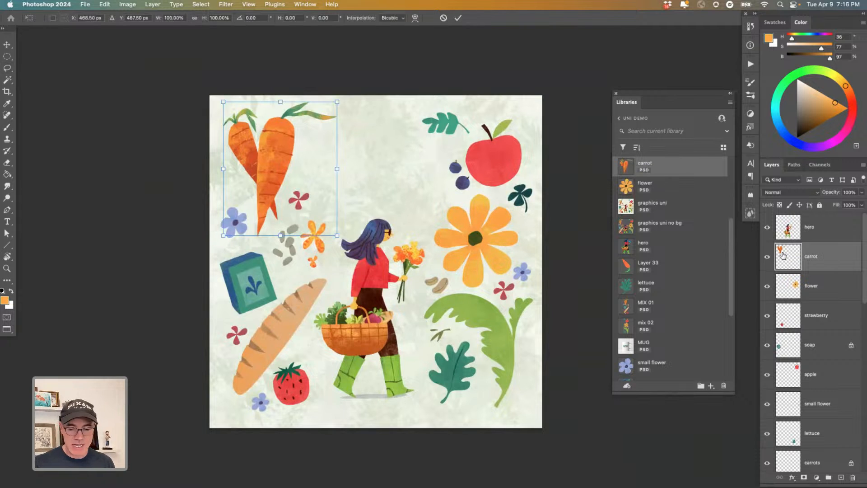
pyautogui.moveTo(336, 102); pyautogui.dragTo(326, 114)
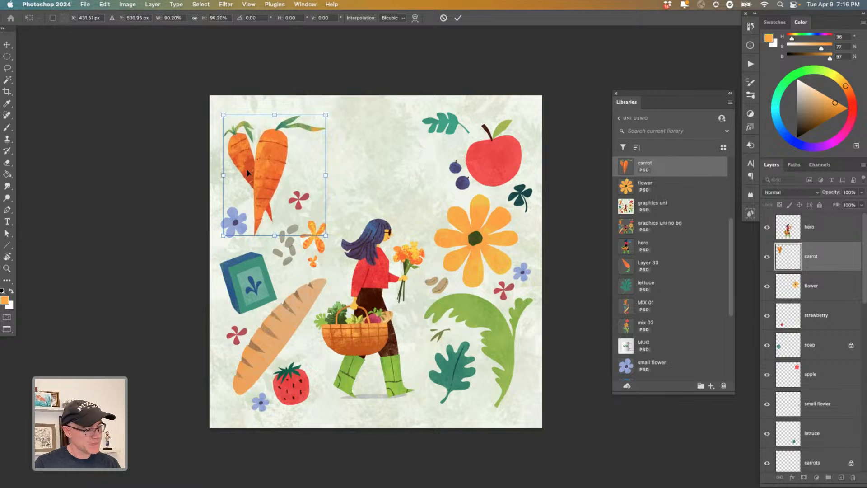
pyautogui.moveTo(248, 173); pyautogui.dragTo(252, 168)
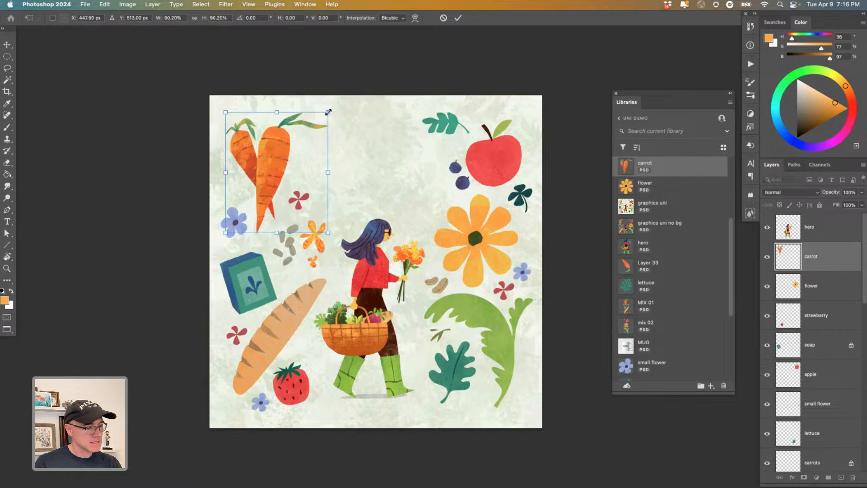
pyautogui.moveTo(330, 111); pyautogui.dragTo(330, 110)
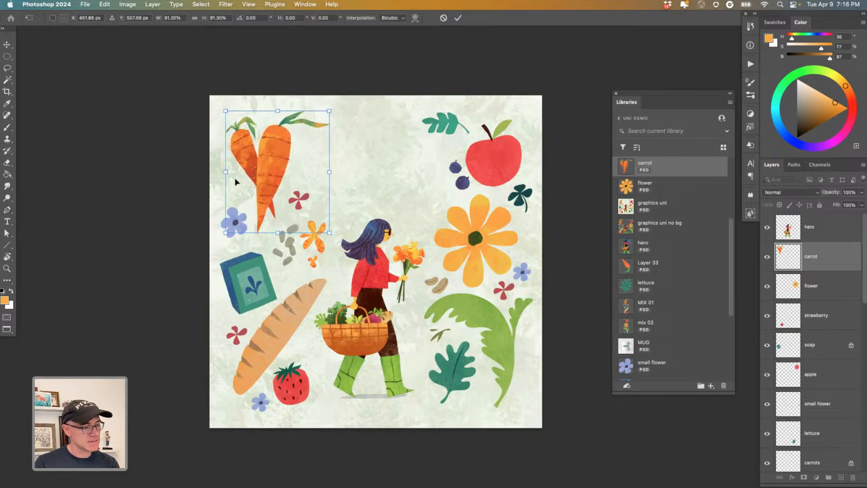
pyautogui.press('Return')
pyautogui.press('l')
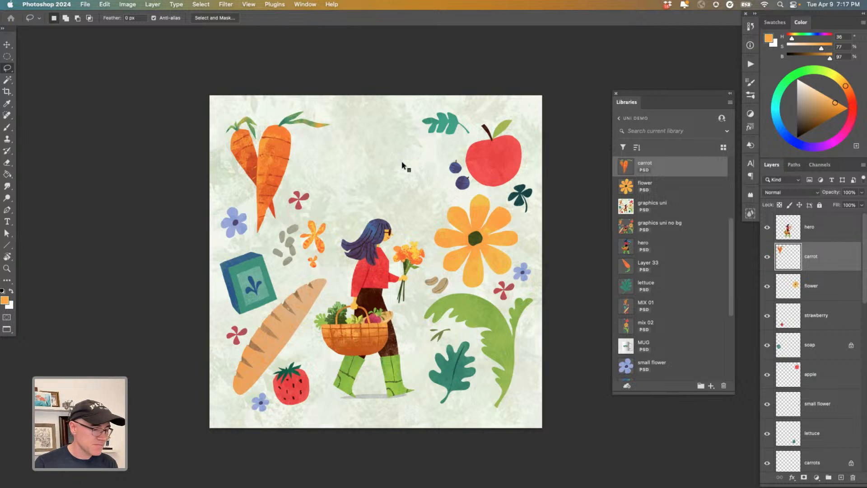
# Step: Copy the whole UNI market logo from its document and paste it into the market illustration
pyautogui.hotkey('ctrl', 'Tab')
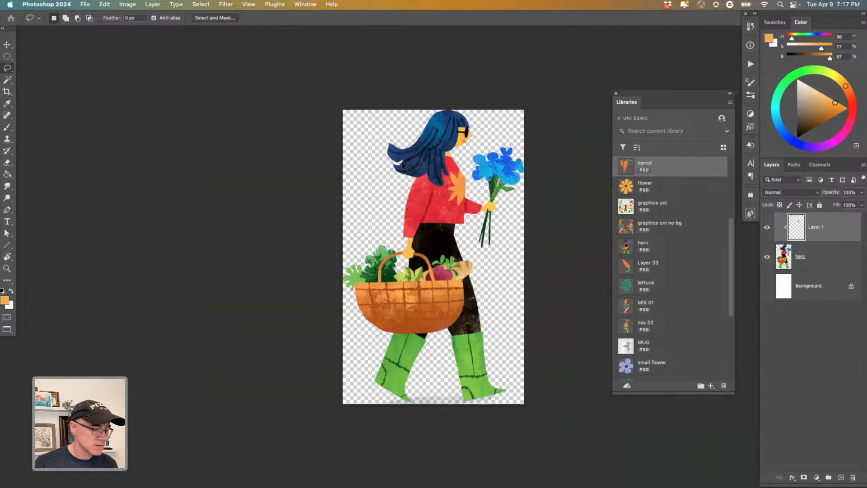
pyautogui.hotkey('ctrl', 'Tab')
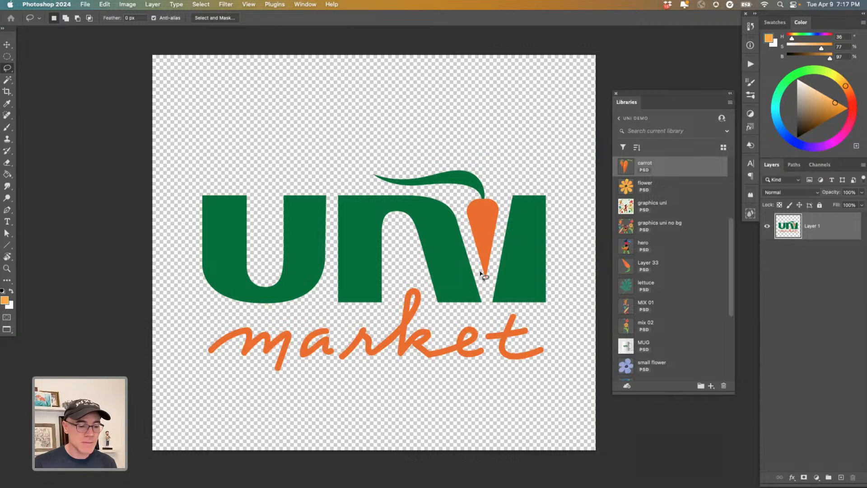
pyautogui.press('super+a')
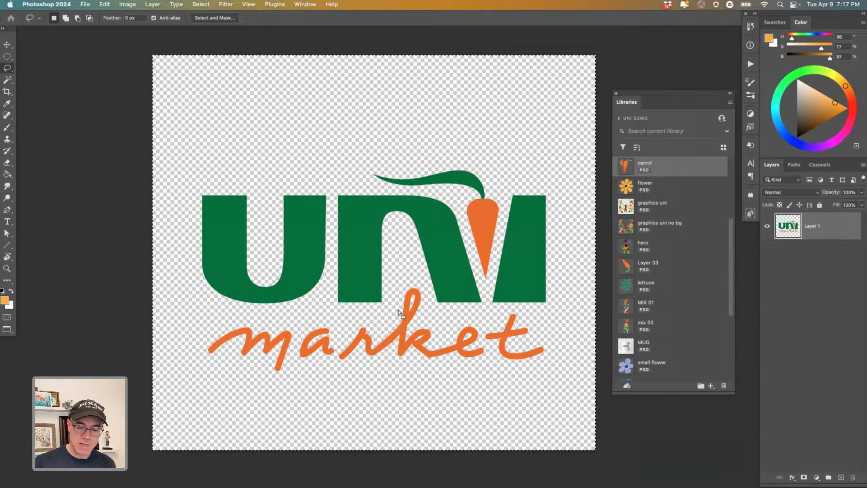
pyautogui.hotkey('ctrl', 'Tab')
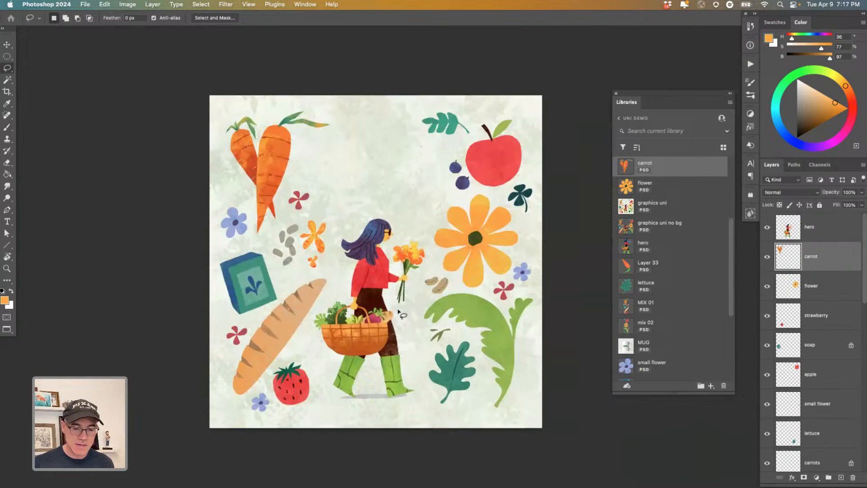
pyautogui.press('super+v')
# Step: Try the pasted logo at about 51% scale in the empty space above the woman, and delete its layer
pyautogui.press('super+t')
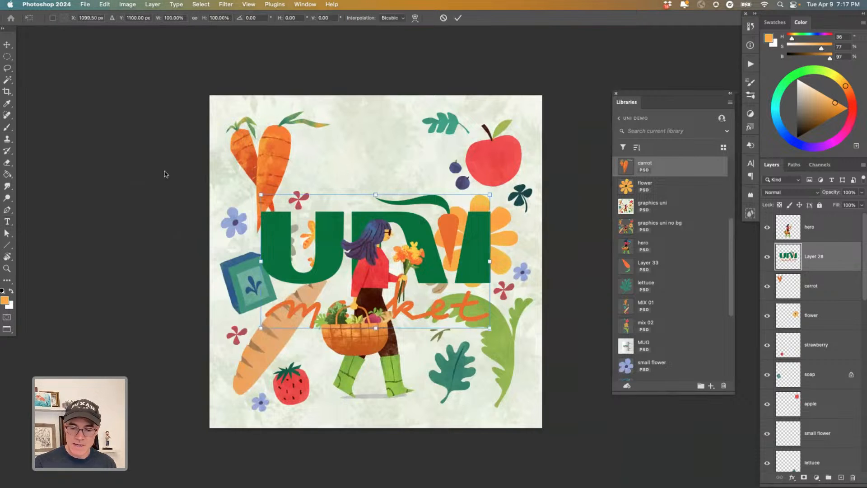
pyautogui.moveTo(261, 195); pyautogui.dragTo(327, 159)
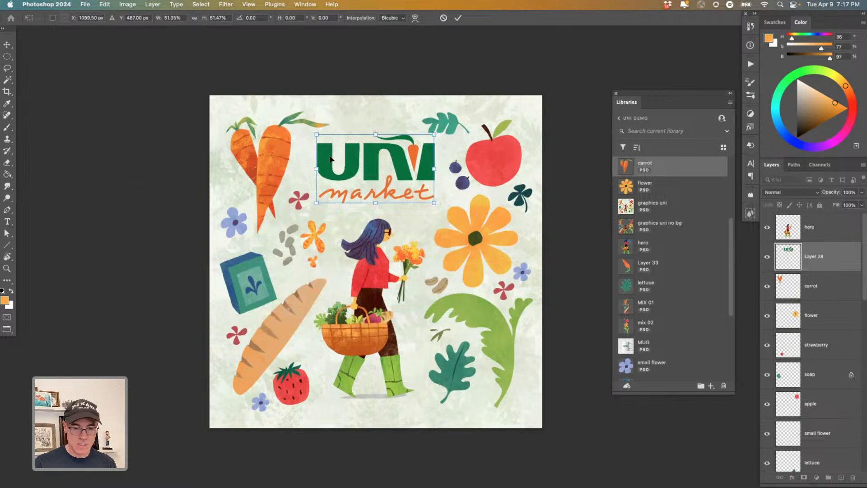
pyautogui.press('Return')
pyautogui.press('t')
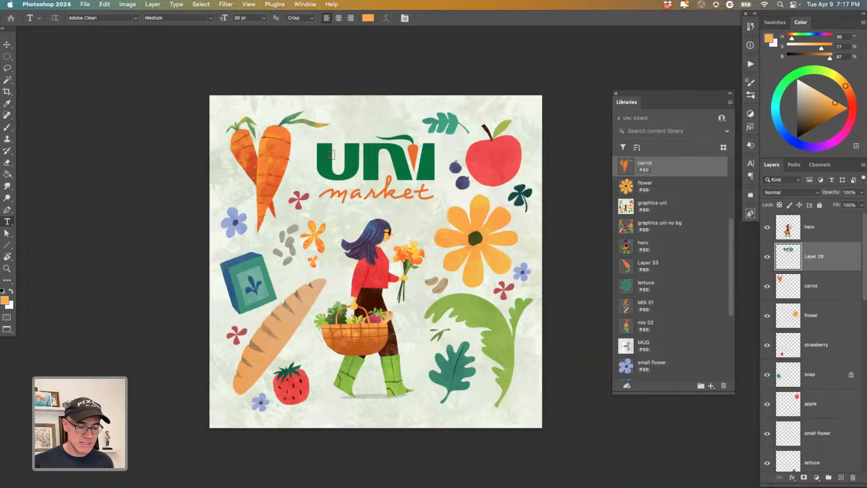
pyautogui.press('BackSpace')
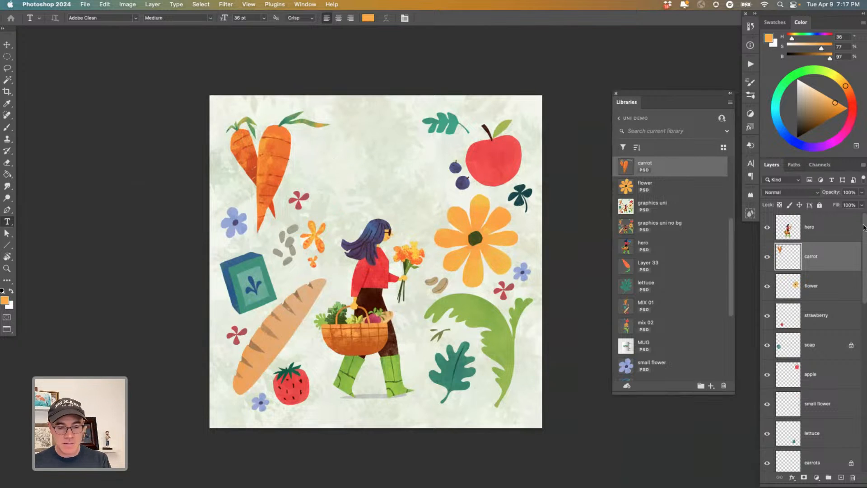
# Step: Check the artwork on Layer 16, Layer 16 copy and Layer 16 copy 2, and merge the three into one layer
pyautogui.scroll(-5, 762, 307)
pyautogui.scroll(-10, 763, 307)
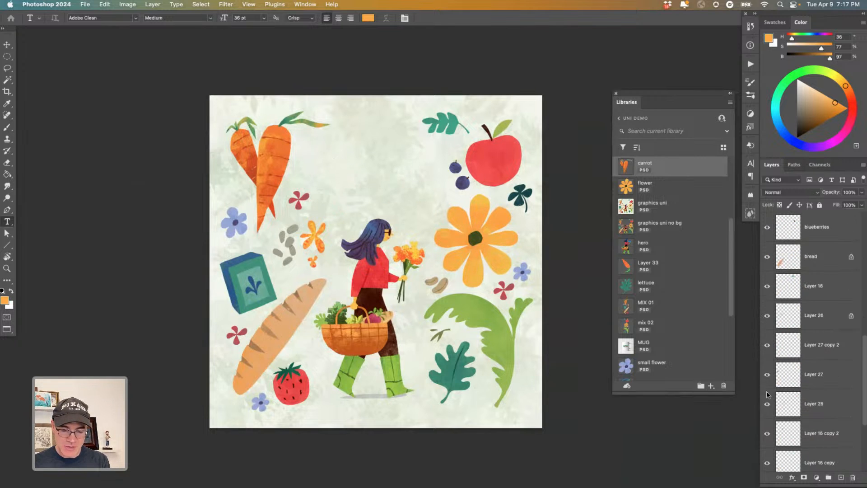
pyautogui.click(767, 310)
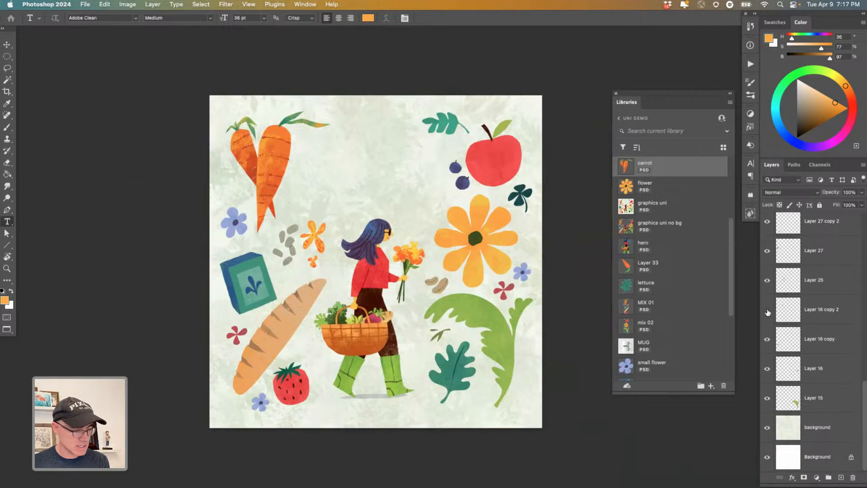
pyautogui.click(767, 311)
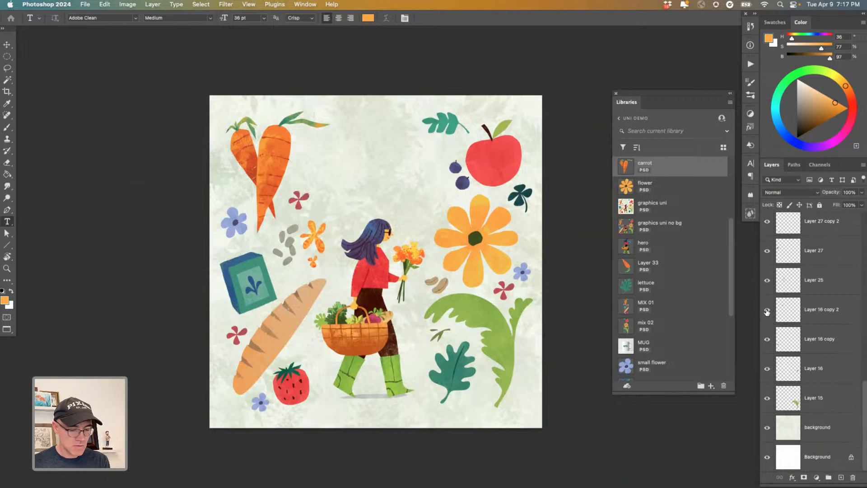
pyautogui.click(767, 340)
pyautogui.click(768, 341)
pyautogui.click(766, 368)
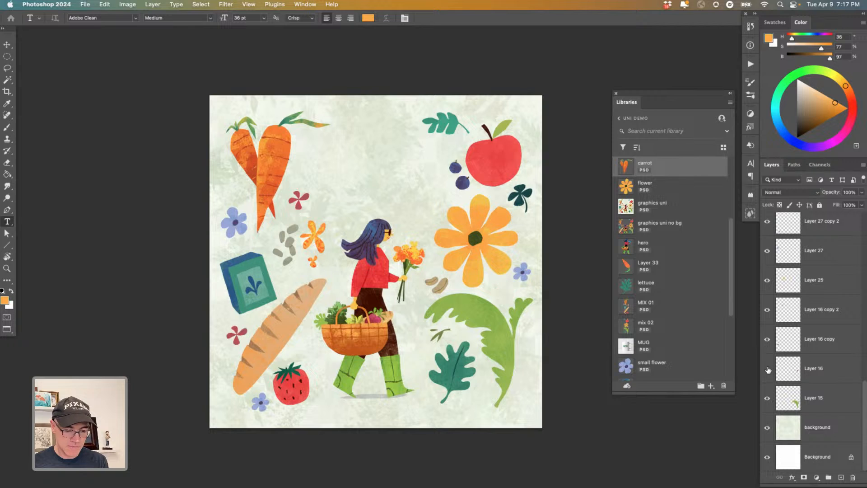
pyautogui.click(767, 368)
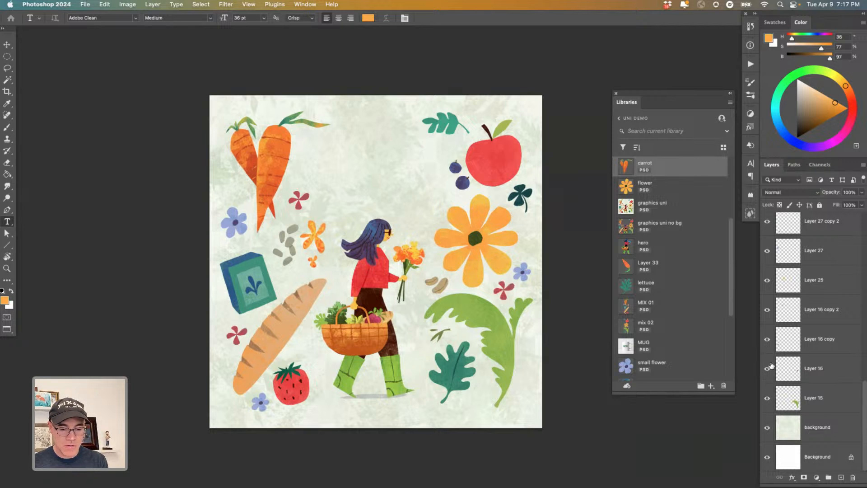
pyautogui.click(768, 369)
pyautogui.click(767, 368)
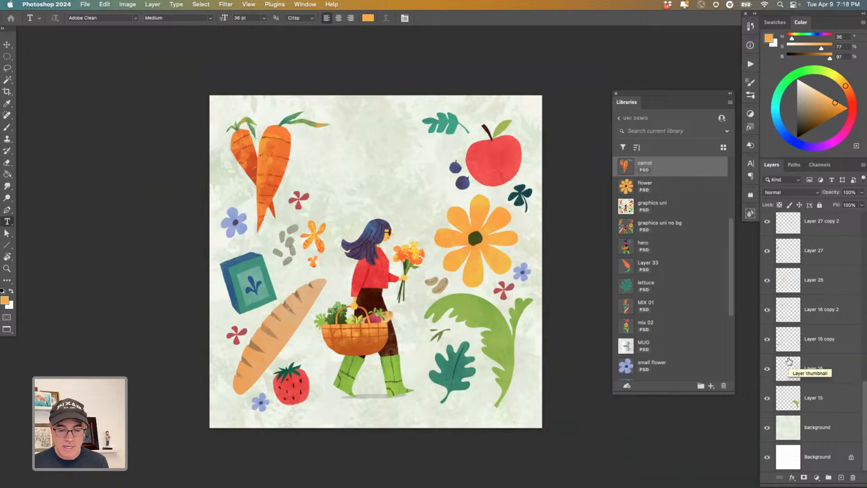
pyautogui.click(789, 365)
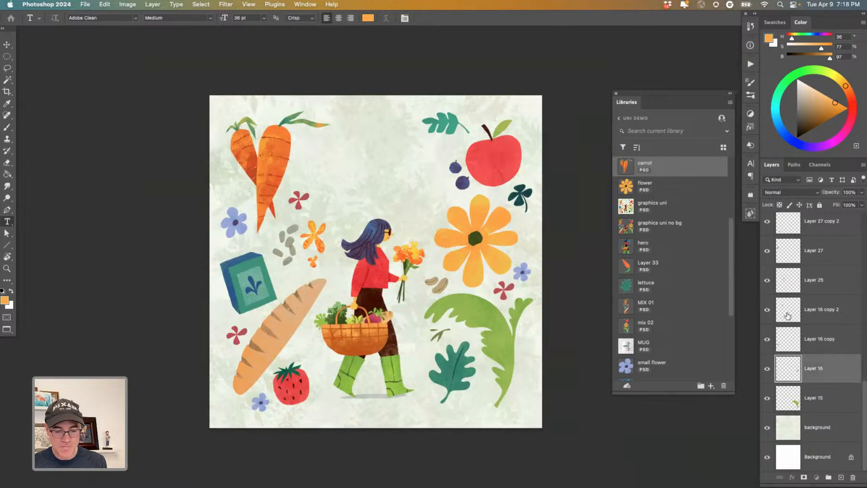
pyautogui.keyDown('shift'); pyautogui.click(788, 316); pyautogui.keyUp('shift')
pyautogui.press('super+g')
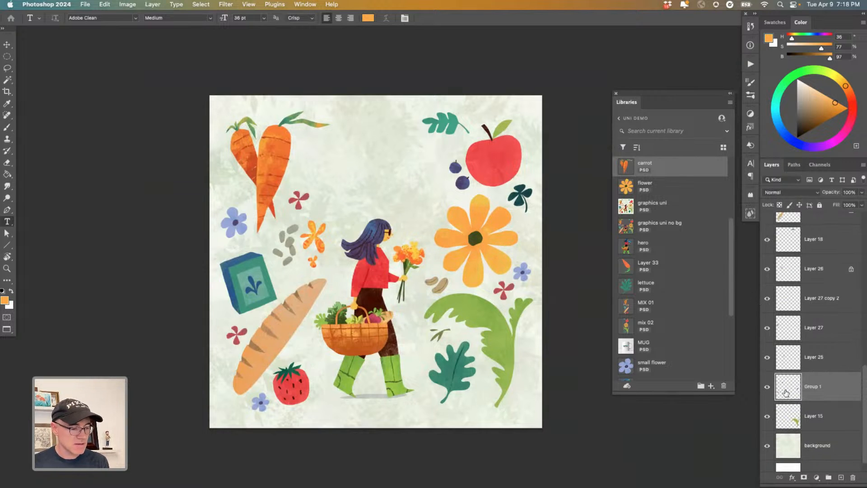
# Step: Check the artwork on Layer 25 and merge that layer with Group 1 directly below it
pyautogui.click(766, 358)
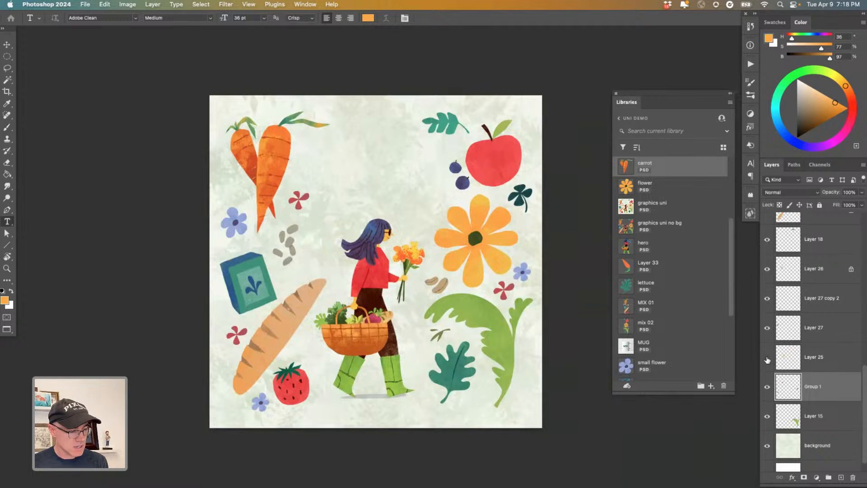
pyautogui.click(767, 359)
pyautogui.click(780, 359)
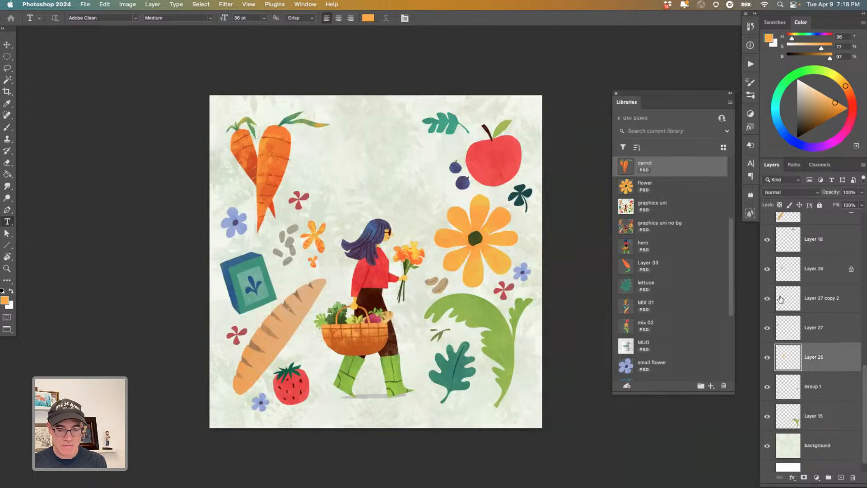
pyautogui.keyDown('shift'); pyautogui.click(781, 381); pyautogui.keyUp('shift')
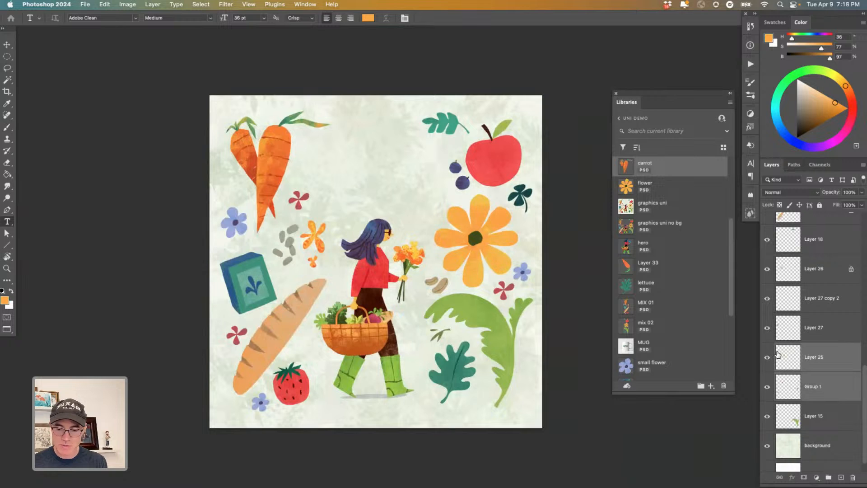
pyautogui.press('super+e')
# Step: Identify the artwork on Layer 27 by toggling its visibility, and rename the layer as purple flower
pyautogui.click(769, 339)
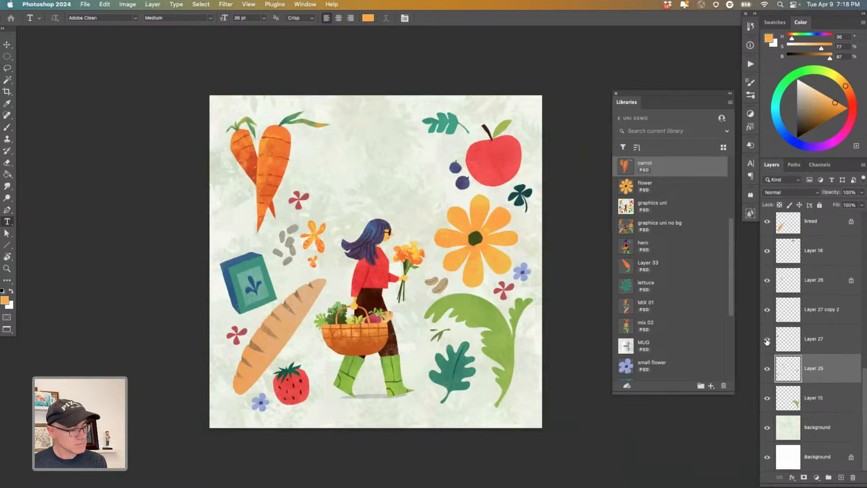
pyautogui.click(770, 339)
pyautogui.doubleClick(808, 338)
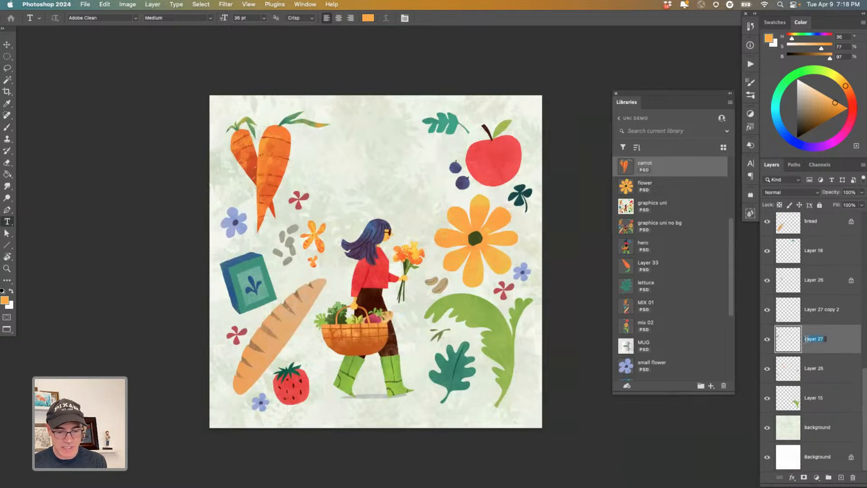
pyautogui.write('purple')
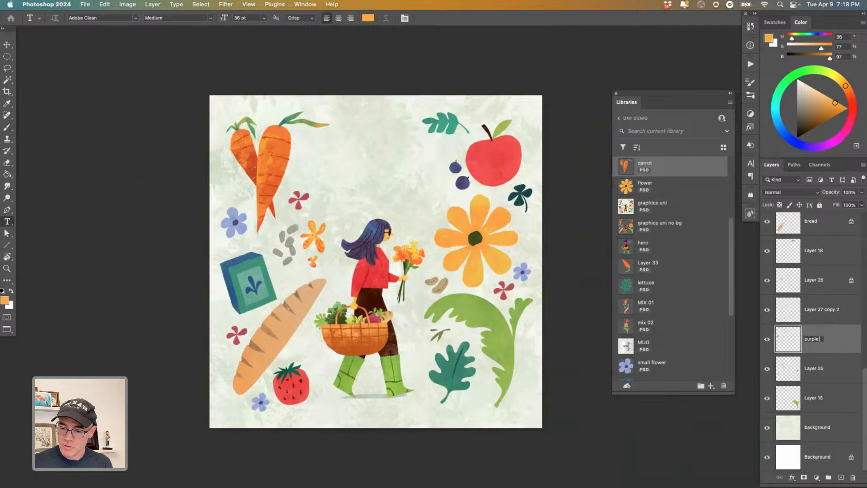
pyautogui.write(' flower')
pyautogui.press('Return')
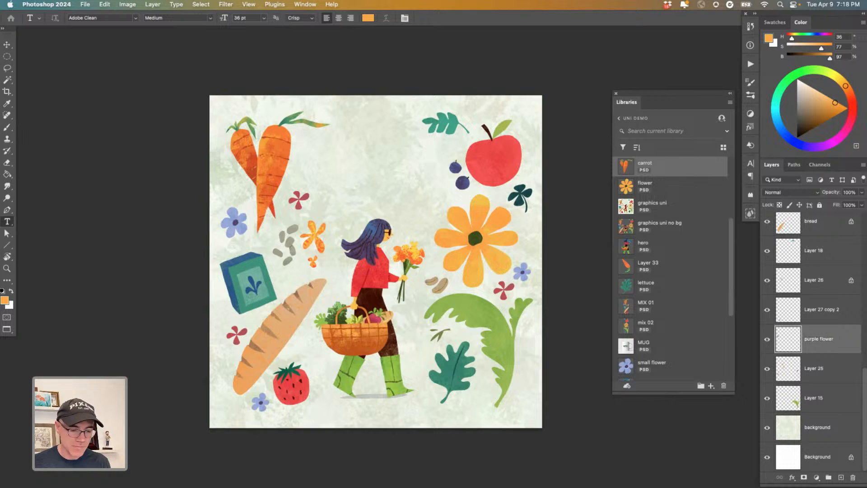
# Step: Compare the purple flower layer with Layer 27 copy 2 and merge the two layers
pyautogui.click(767, 339)
pyautogui.click(767, 338)
pyautogui.click(767, 312)
pyautogui.click(767, 312)
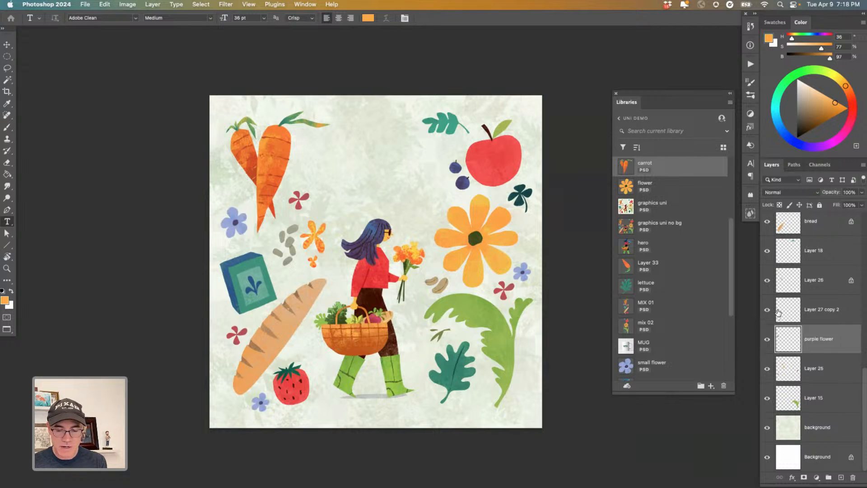
pyautogui.keyDown('shift'); pyautogui.click(783, 314); pyautogui.keyUp('shift')
pyautogui.press('super+e')
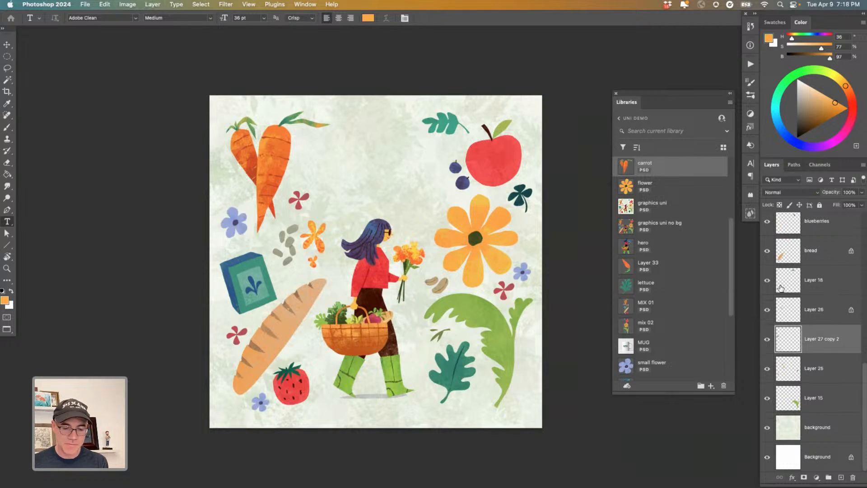
# Step: Toggle Layer 26 and Layer 18 off and on to identify their artwork, and review the remaining layers up to hero
pyautogui.click(767, 310)
pyautogui.click(767, 310)
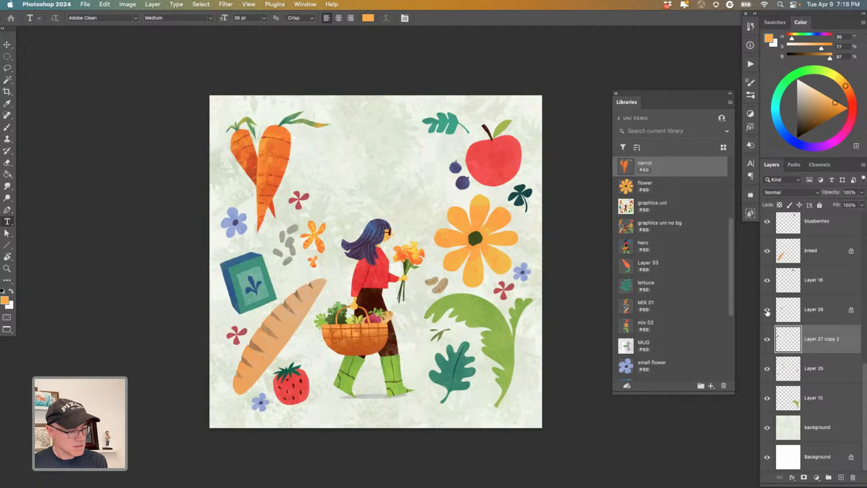
pyautogui.click(782, 312)
pyautogui.click(767, 283)
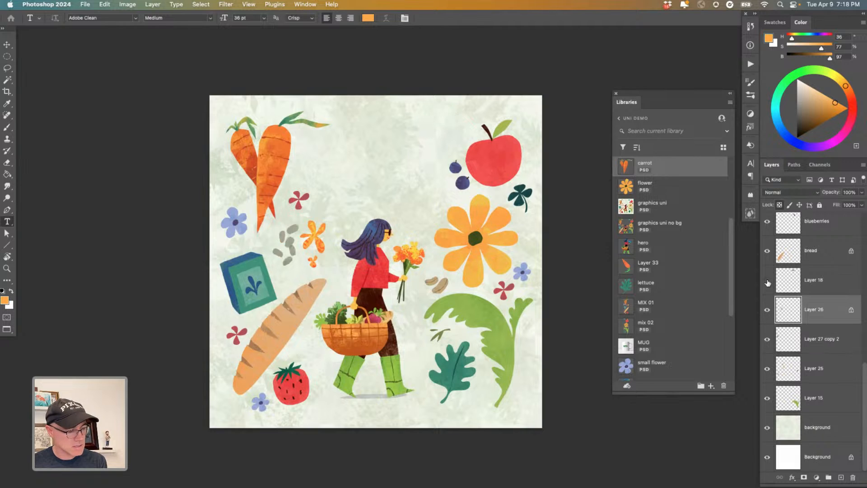
pyautogui.click(767, 282)
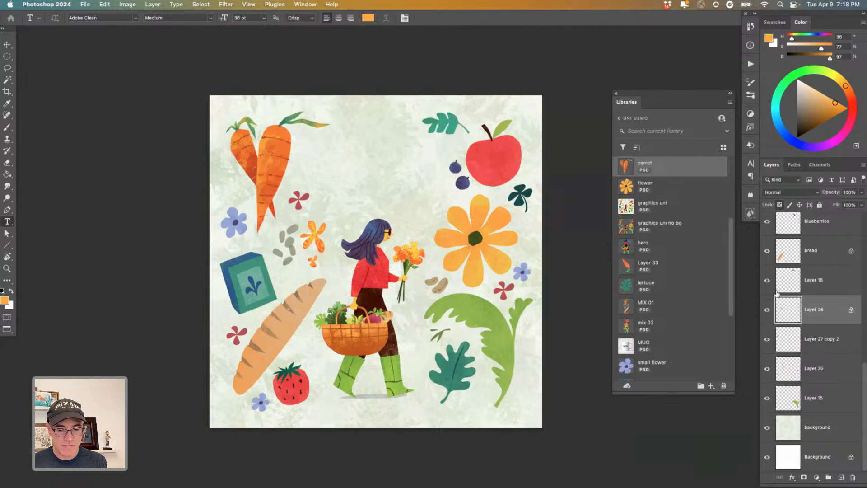
pyautogui.scroll(8, 836, 307)
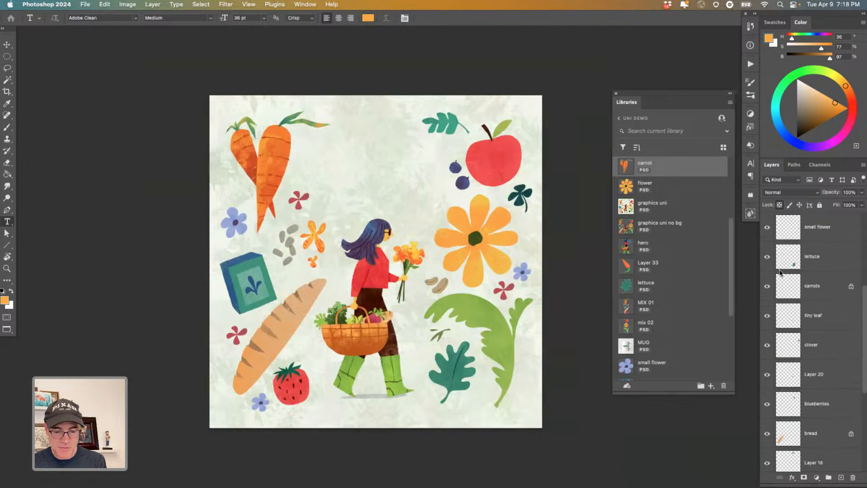
pyautogui.scroll(4, 771, 246)
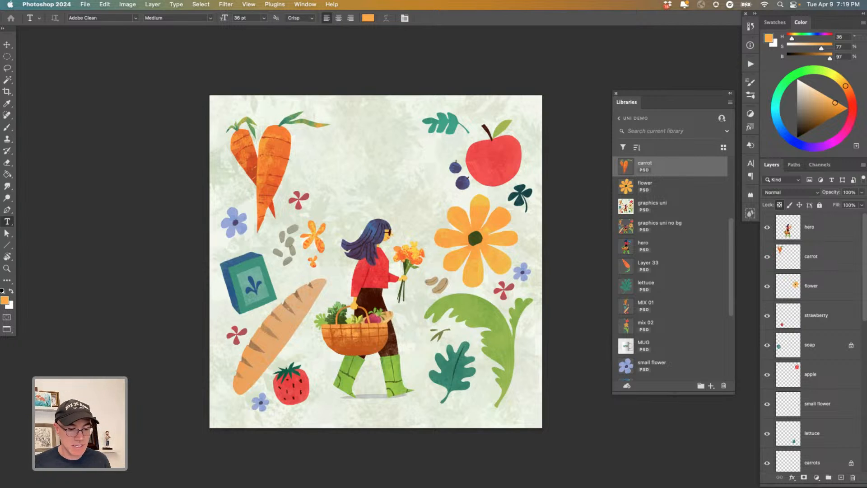
# Step: Show the brush presets with their options and follow the Get More Brushes option
pyautogui.click(750, 95)
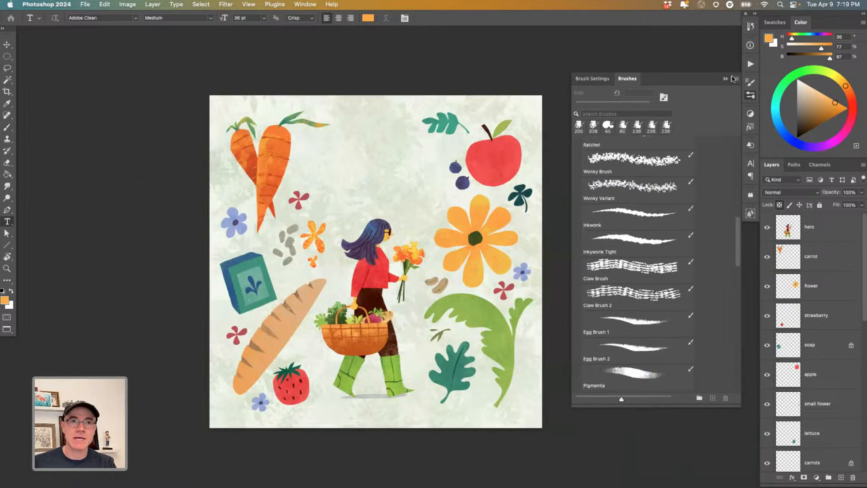
pyautogui.click(737, 80)
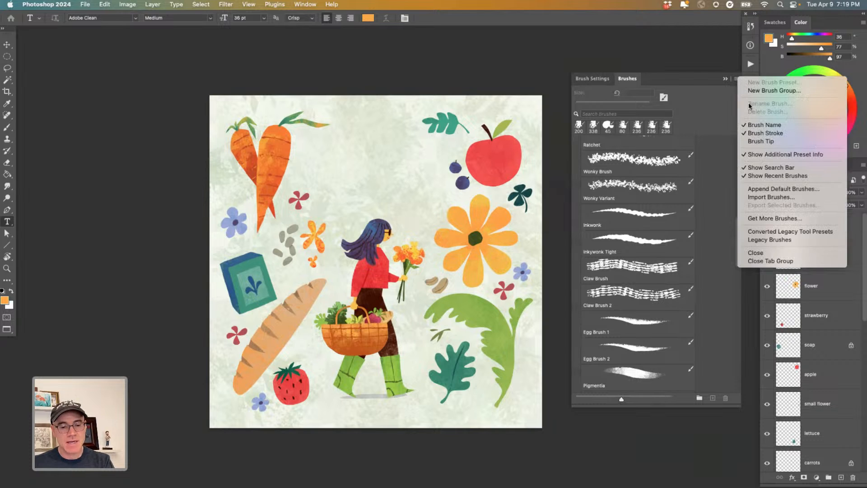
pyautogui.click(753, 218)
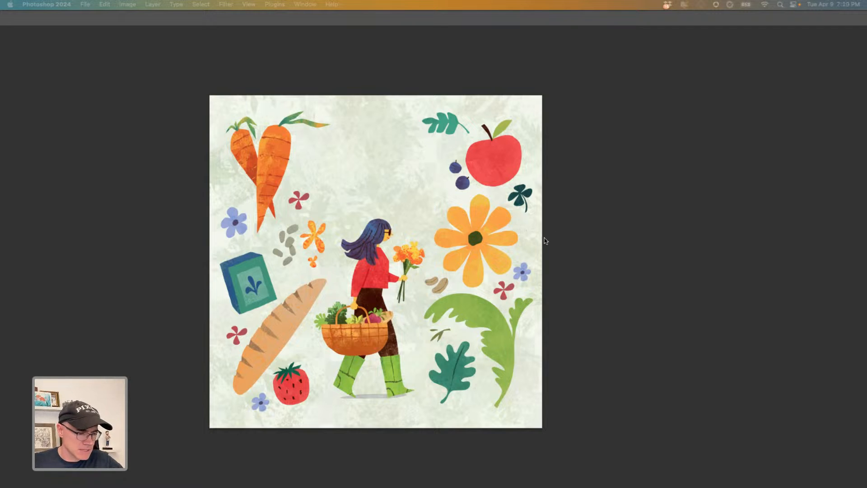
pyautogui.press('Tab')
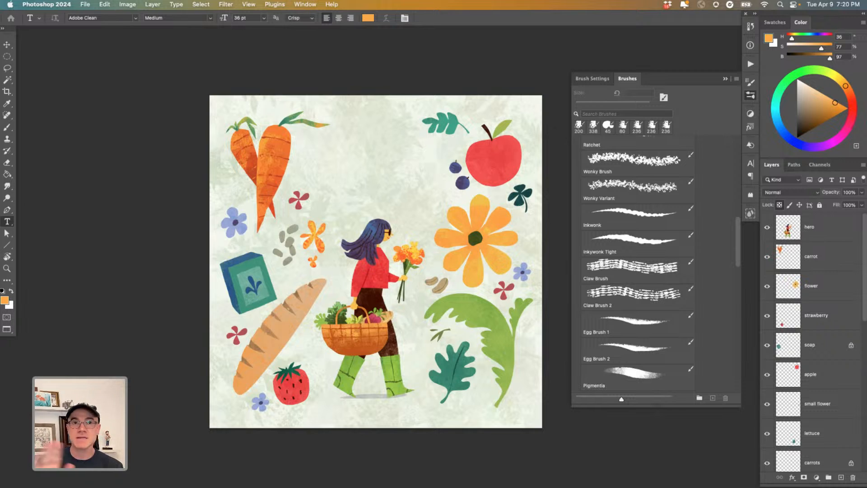
pyautogui.click(182, 259)
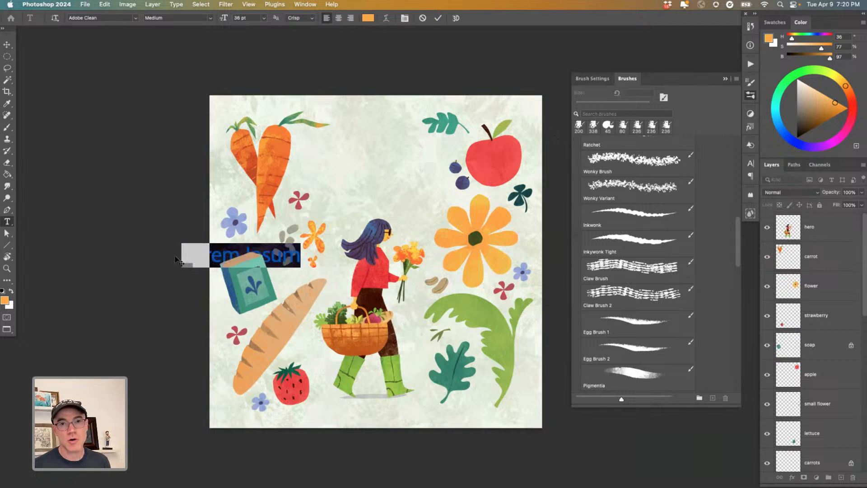
pyautogui.click(8, 44)
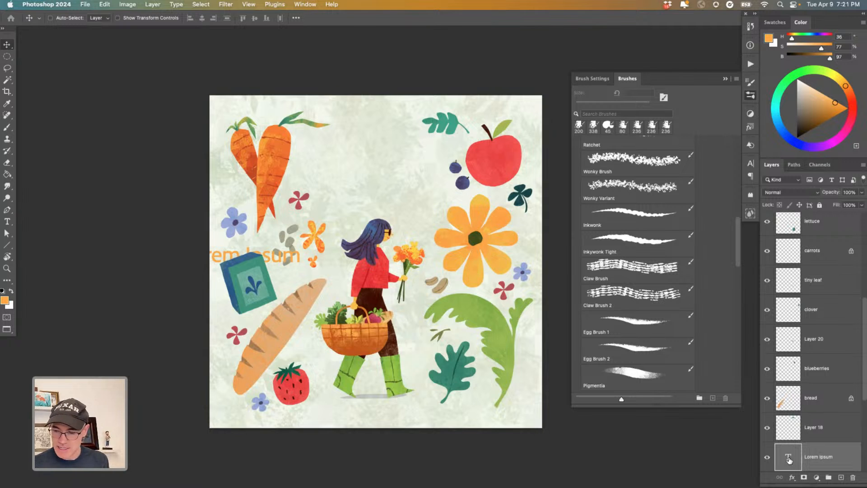
pyautogui.press('BackSpace')
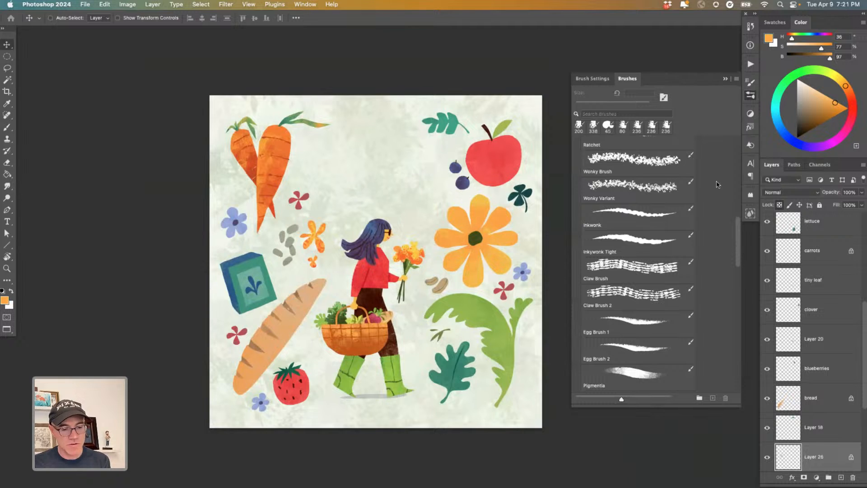
# Step: Collapse the brush presets, and switch to the enlarged and repositioned Adobe Express browser window in Chrome
pyautogui.click(725, 80)
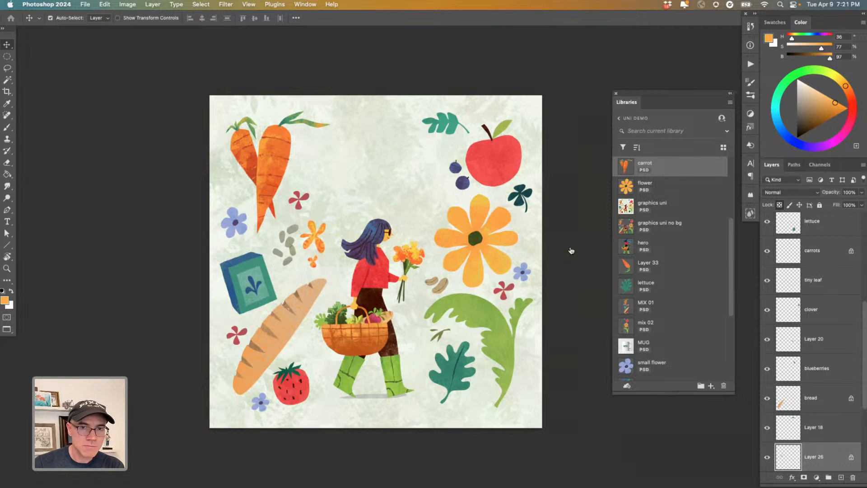
pyautogui.press('super+Tab')
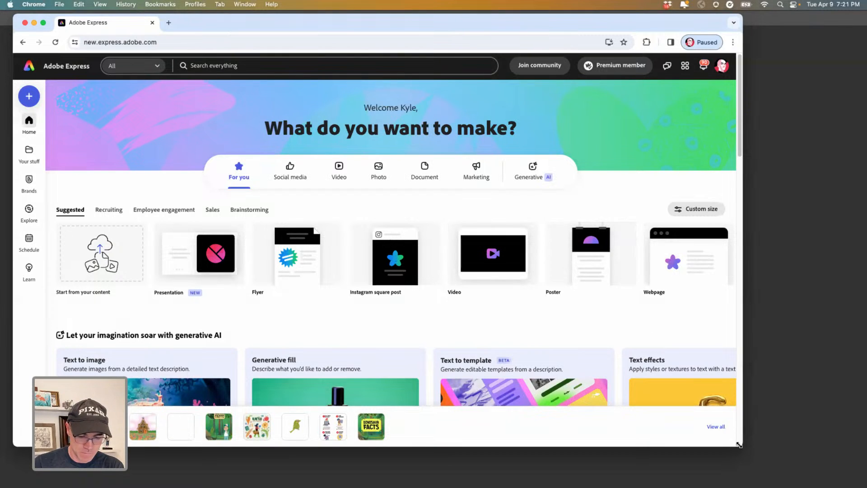
pyautogui.moveTo(743, 446); pyautogui.dragTo(829, 463)
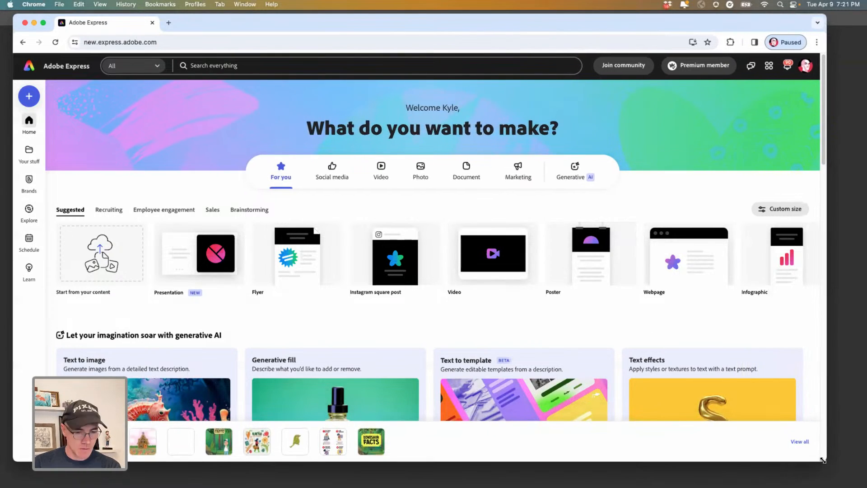
pyautogui.moveTo(432, 15); pyautogui.dragTo(438, 22)
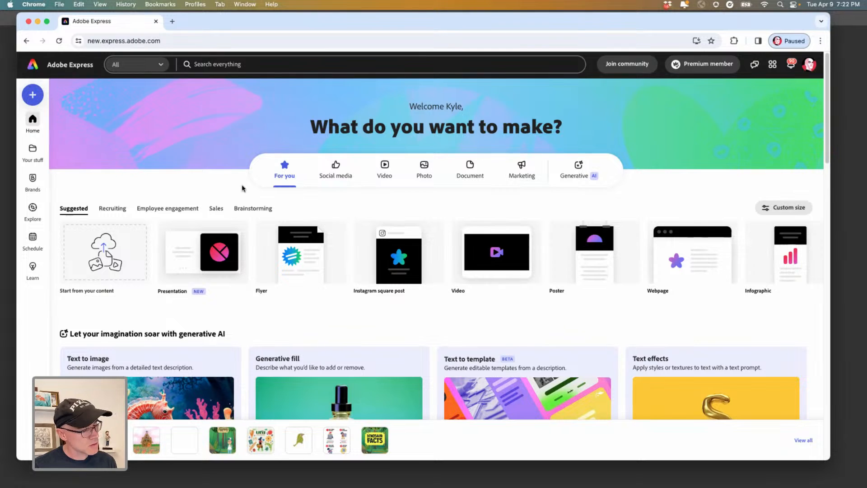
# Step: Create a new blank Instagram story from the social media formats and skim through its templates
pyautogui.click(334, 172)
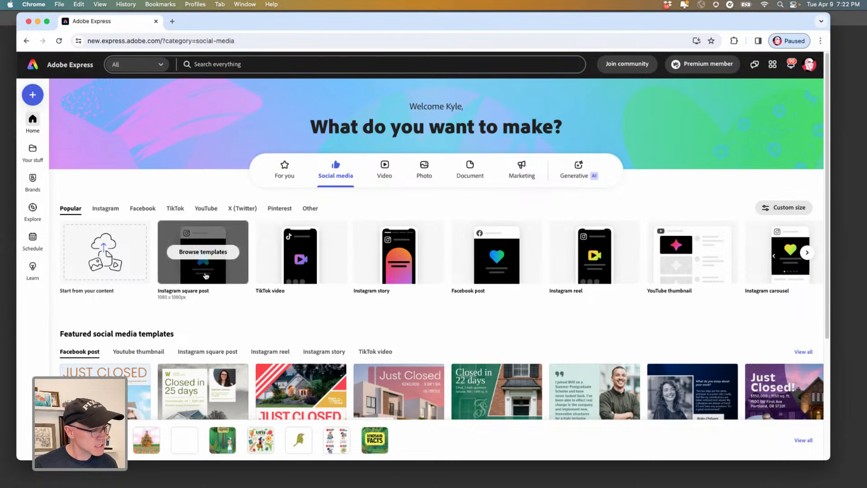
pyautogui.click(397, 276)
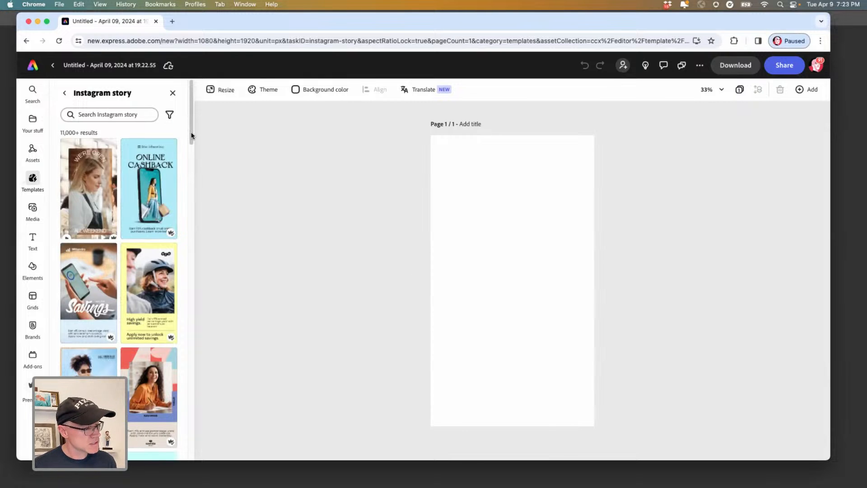
pyautogui.scroll(-20, 149, 248)
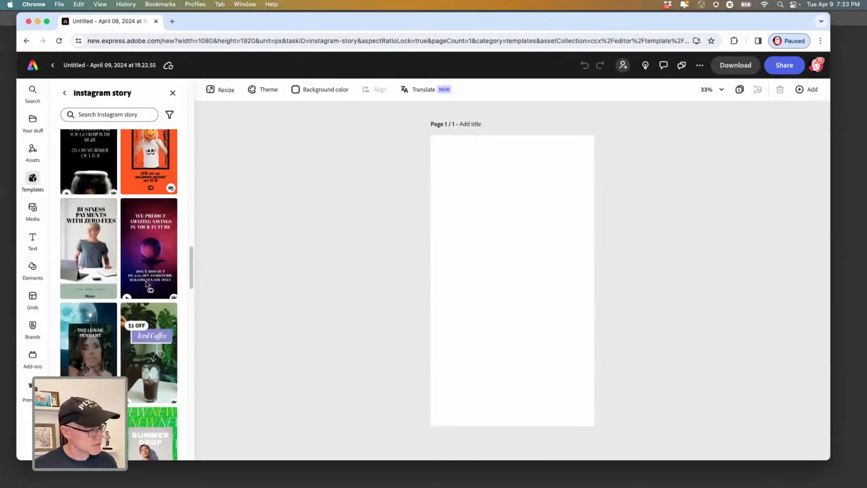
pyautogui.scroll(20, 146, 284)
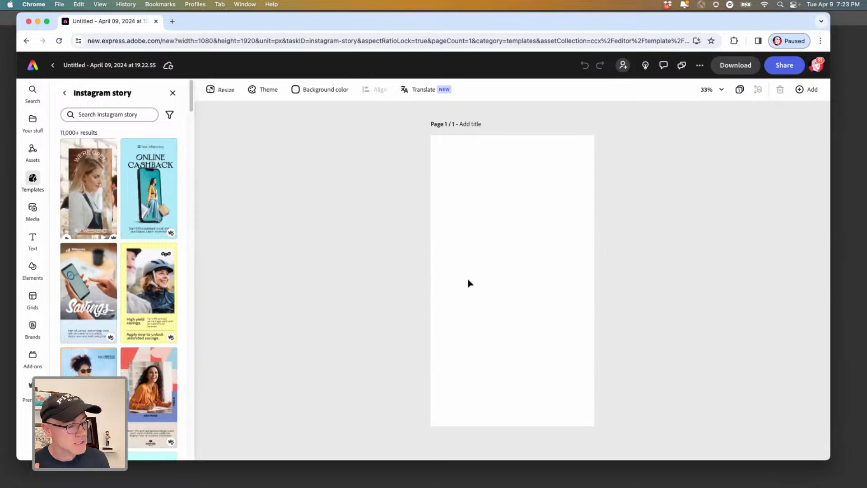
# Step: Open the libraries among your own stuff and look through the whole list for the library holding the market illustration graphics
pyautogui.click(32, 120)
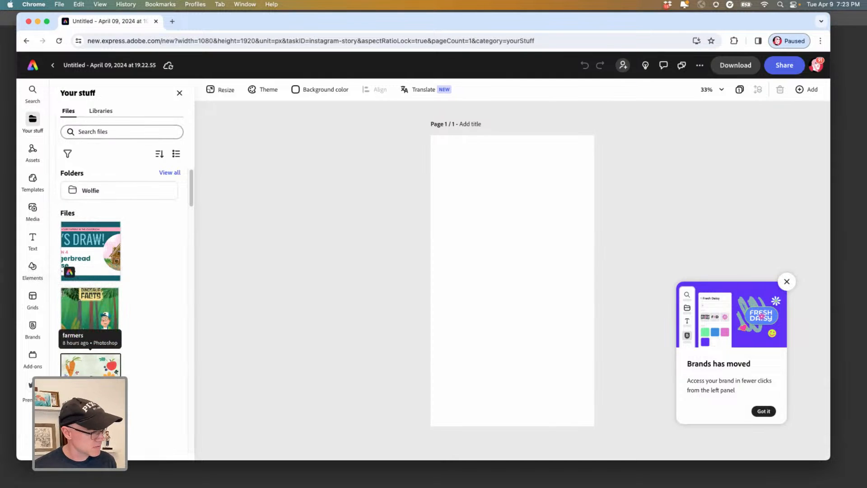
pyautogui.click(101, 111)
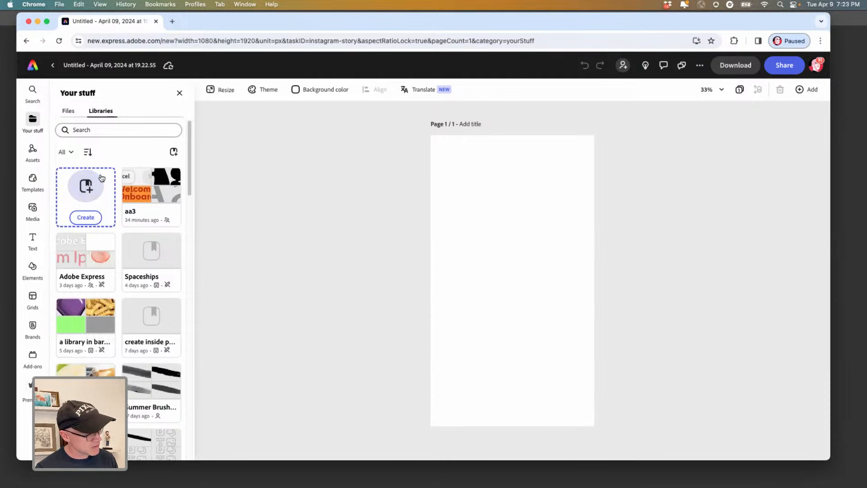
pyautogui.scroll(-5, 169, 187)
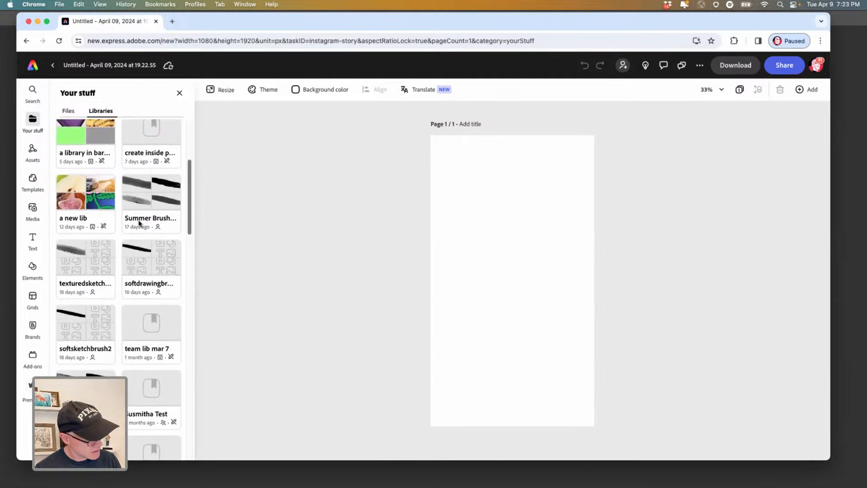
pyautogui.scroll(-6, 116, 252)
pyautogui.scroll(-12, 117, 253)
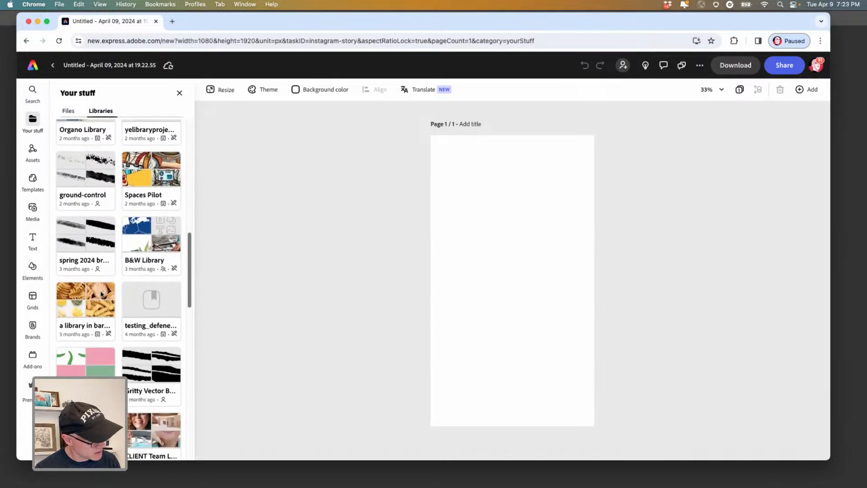
pyautogui.scroll(-10, 88, 353)
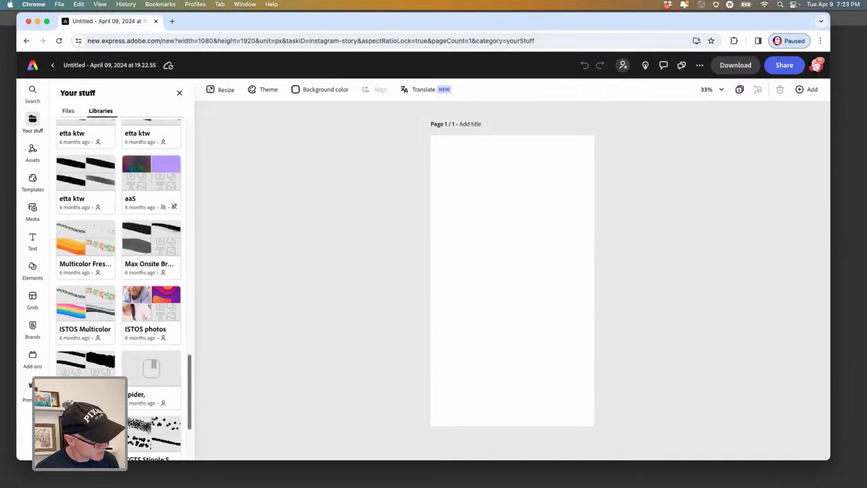
pyautogui.scroll(-5, 118, 289)
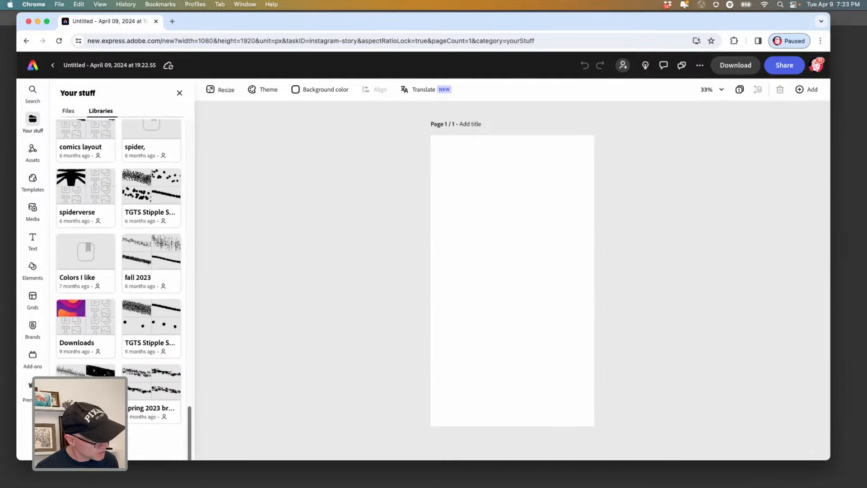
pyautogui.scroll(6, 118, 289)
pyautogui.scroll(15, 72, 252)
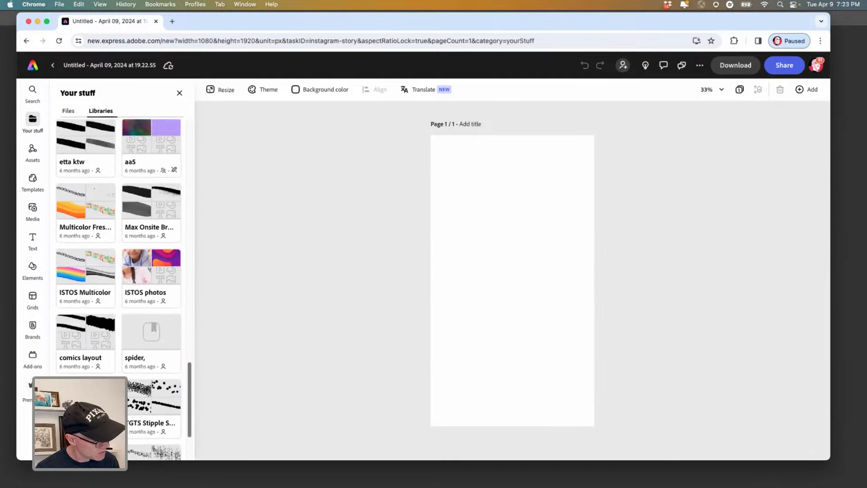
pyautogui.scroll(20, 72, 251)
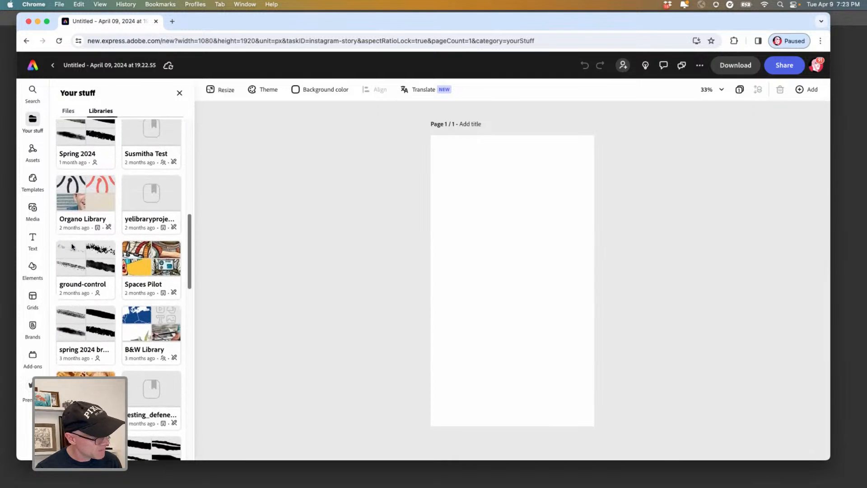
pyautogui.scroll(3, 64, 167)
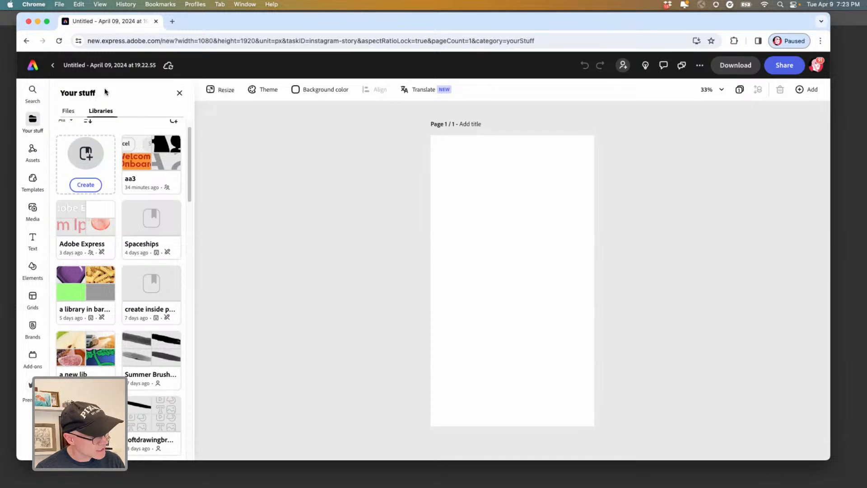
pyautogui.moveTo(189, 154); pyautogui.dragTo(188, 157)
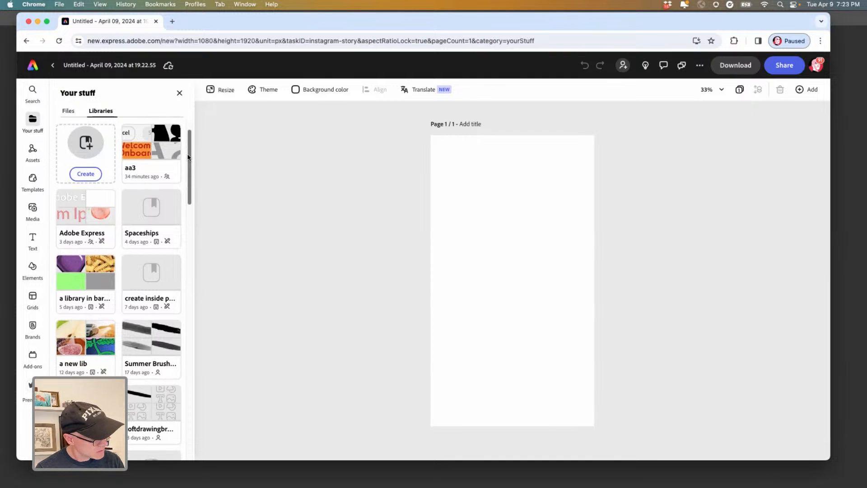
pyautogui.scroll(-12, 121, 219)
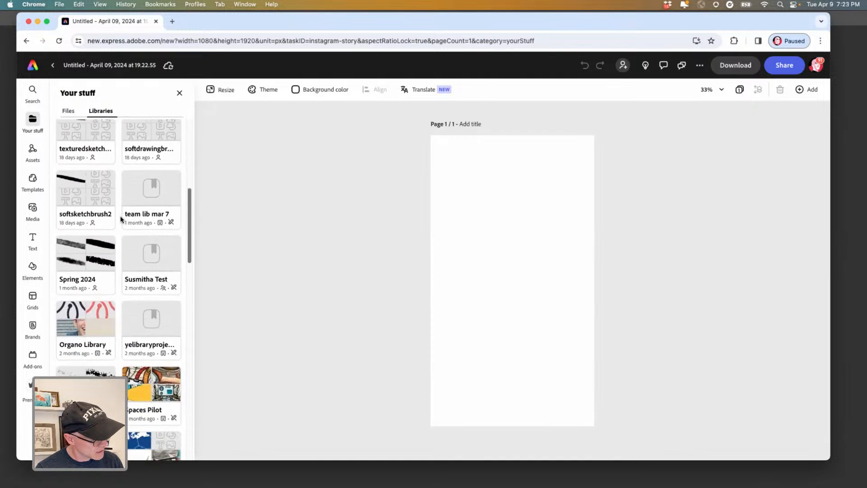
pyautogui.scroll(-11, 121, 219)
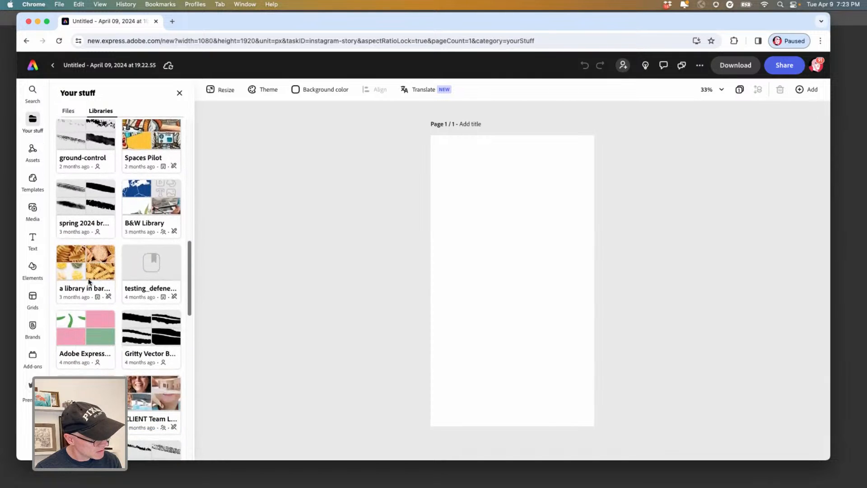
pyautogui.scroll(-12, 89, 282)
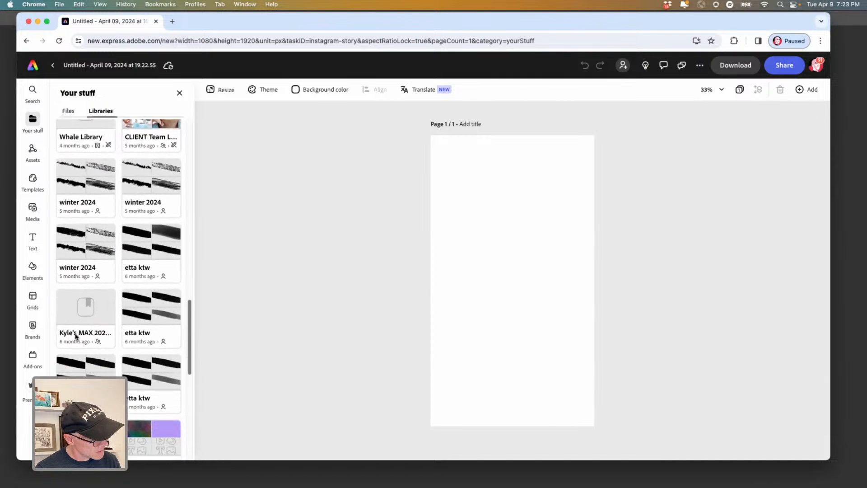
pyautogui.scroll(-10, 76, 336)
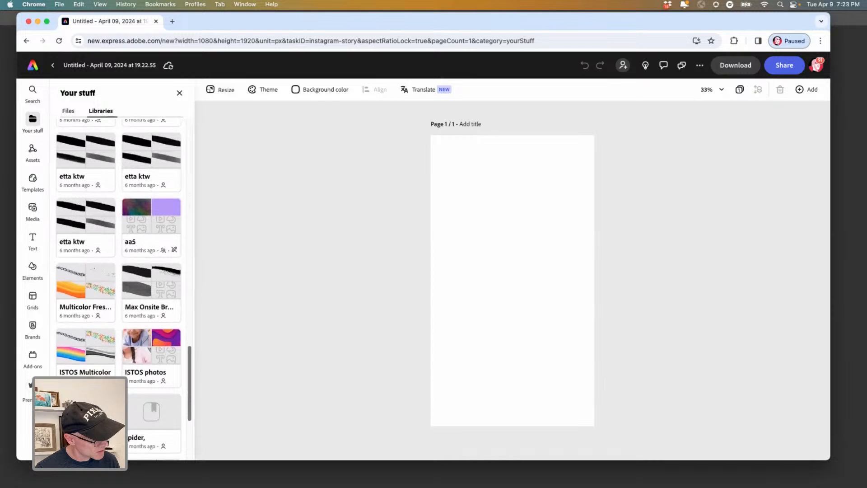
pyautogui.scroll(-11, 119, 289)
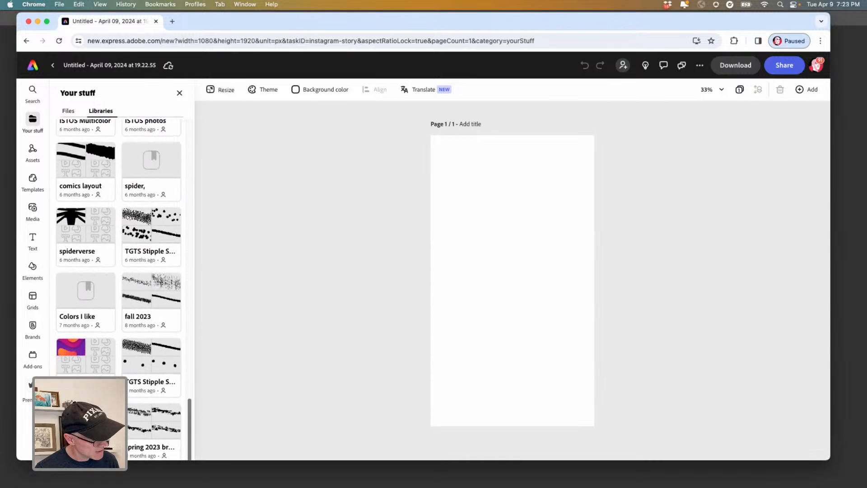
pyautogui.scroll(20, 81, 189)
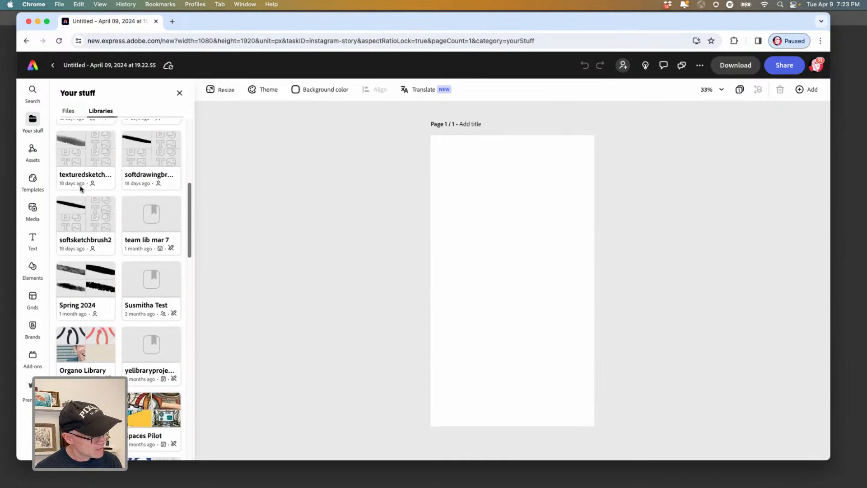
pyautogui.scroll(12, 81, 189)
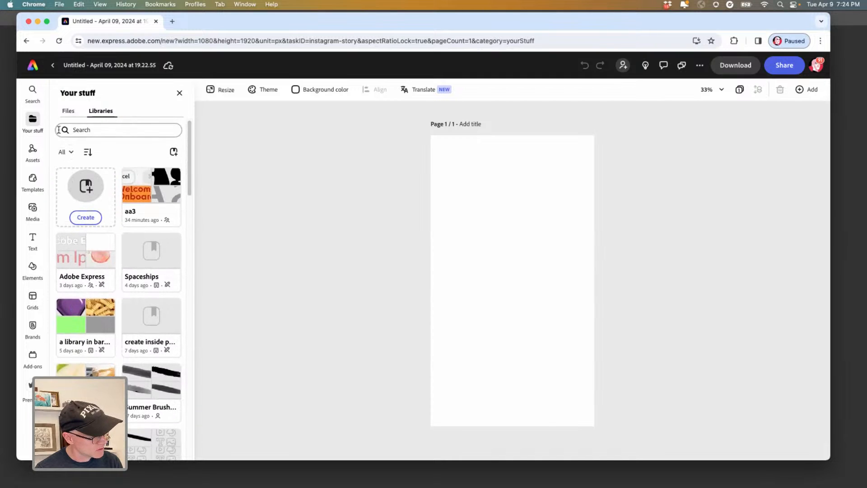
# Step: Look through the complete libraries list among your own stuff again for the library with the market illustration graphics
pyautogui.click(69, 110)
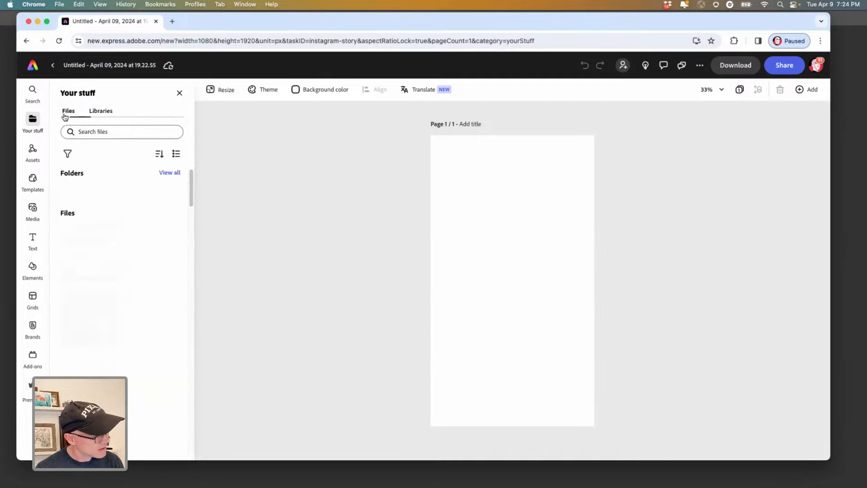
pyautogui.click(95, 112)
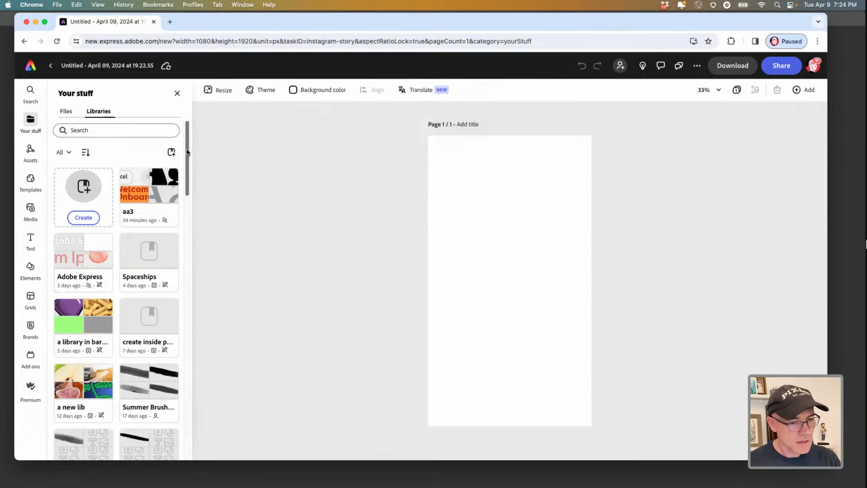
pyautogui.moveTo(185, 152); pyautogui.dragTo(155, 237)
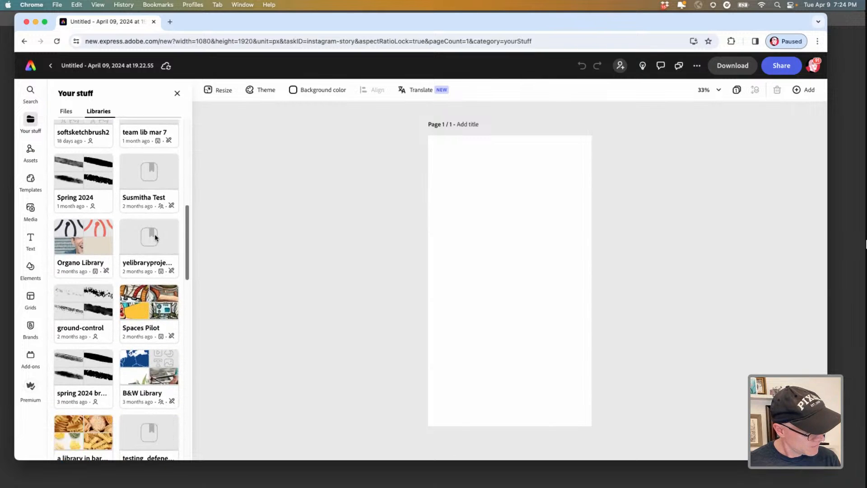
pyautogui.scroll(-5, 88, 283)
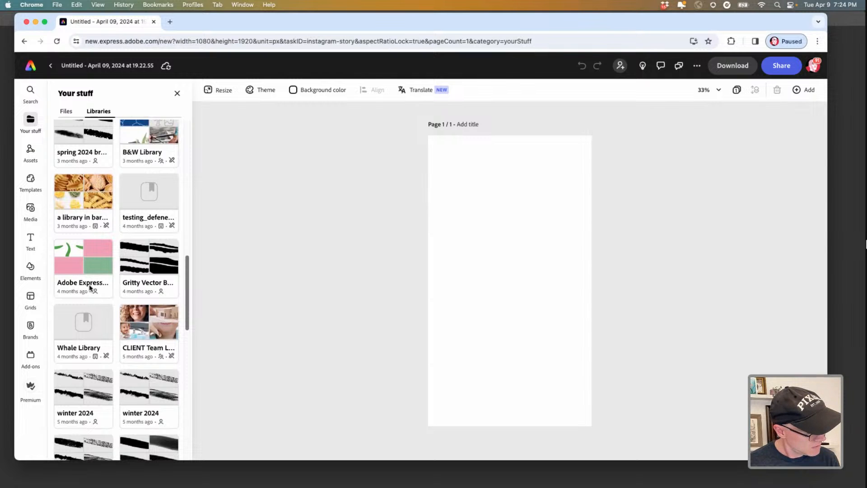
pyautogui.scroll(-5, 89, 288)
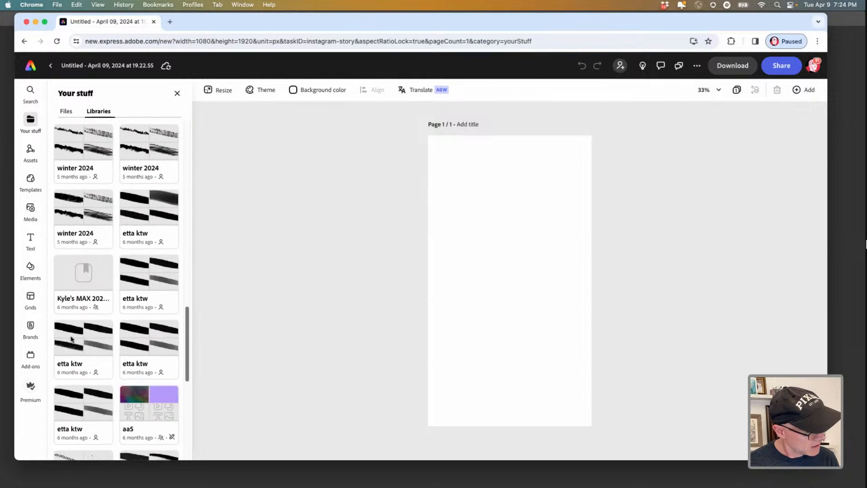
pyautogui.scroll(-4, 71, 339)
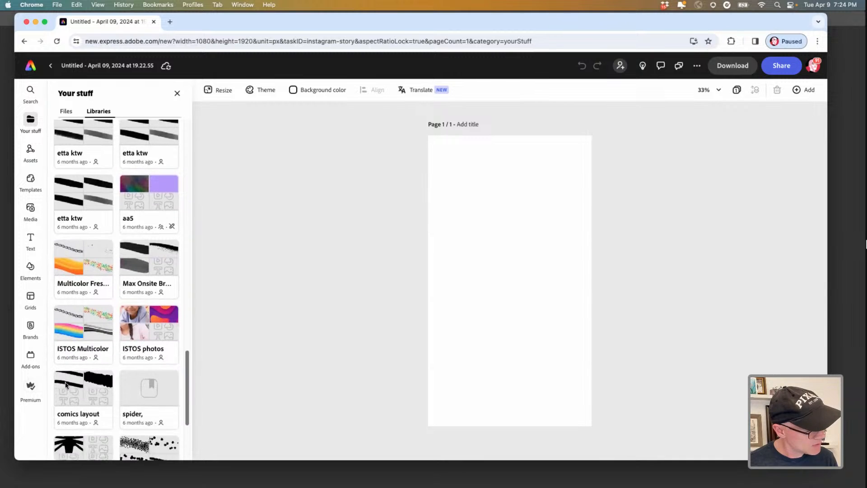
pyautogui.scroll(-5, 66, 385)
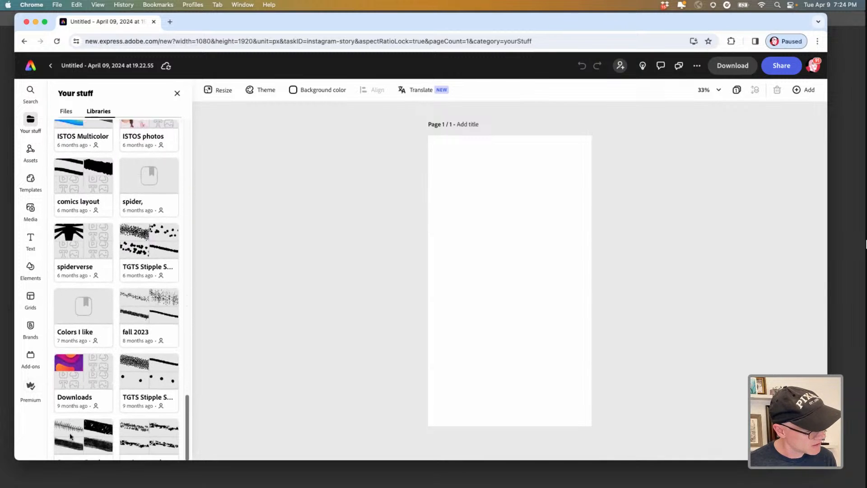
pyautogui.scroll(-2, 71, 438)
pyautogui.scroll(3, 144, 402)
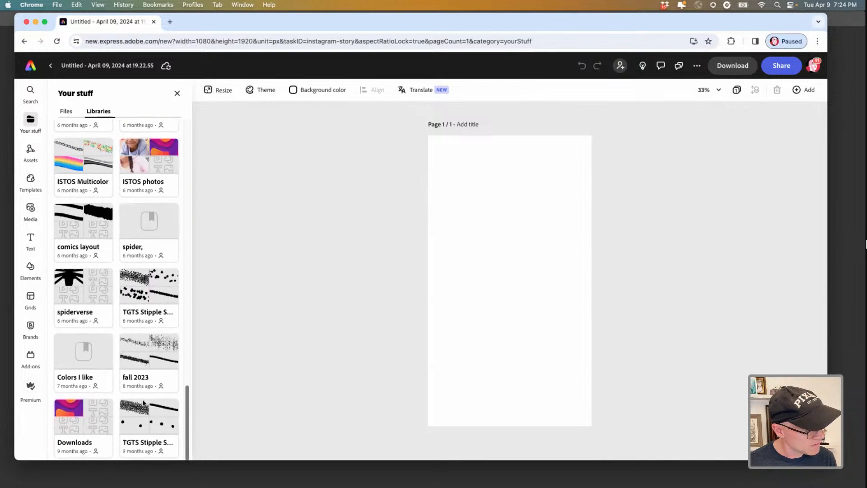
pyautogui.scroll(7, 143, 402)
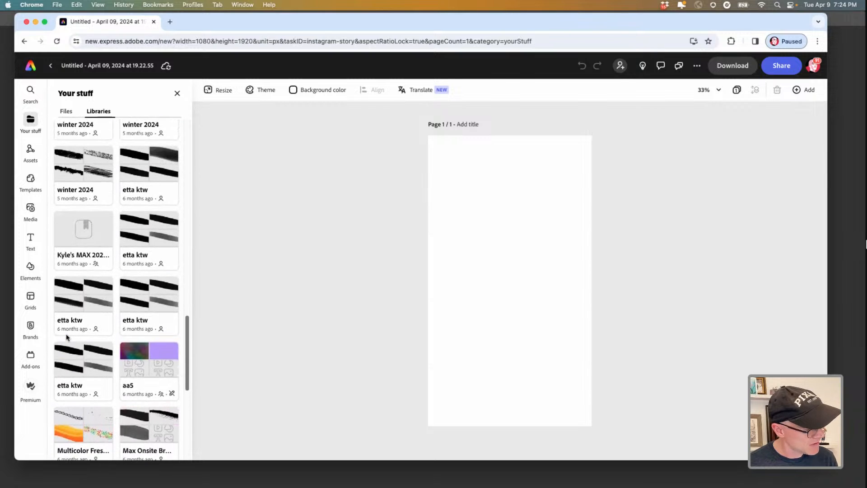
pyautogui.scroll(10, 67, 337)
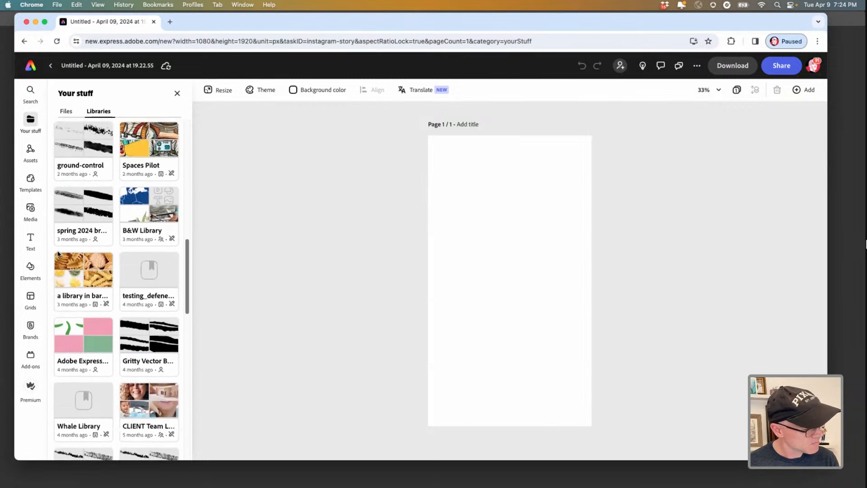
pyautogui.scroll(3, 58, 253)
pyautogui.scroll(5, 60, 177)
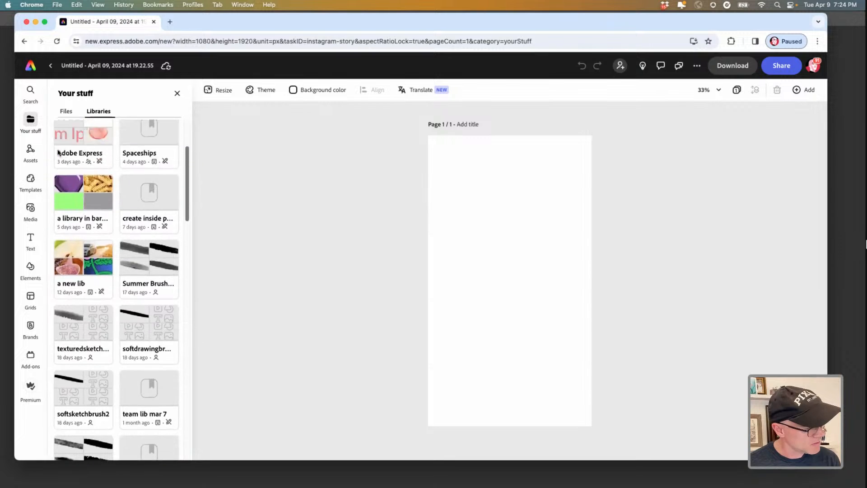
# Step: Look through the files stored among your own stuff for the market illustration artwork
pyautogui.click(66, 112)
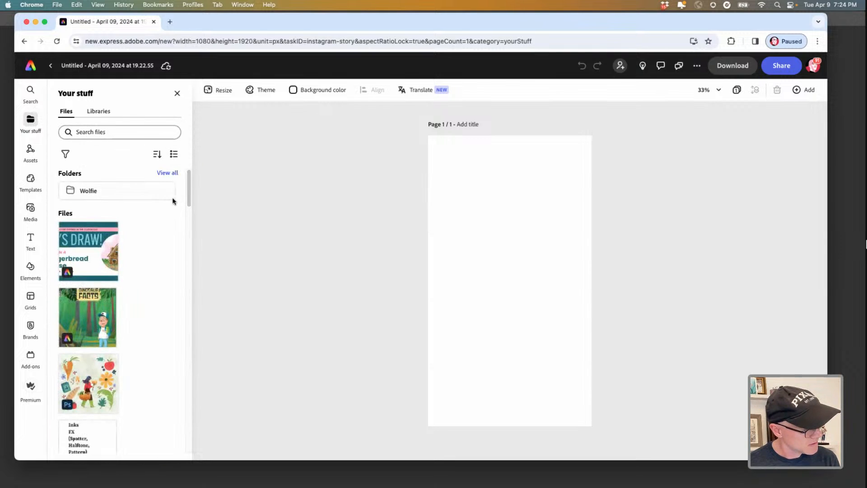
pyautogui.scroll(-10, 126, 254)
pyautogui.scroll(-10, 95, 321)
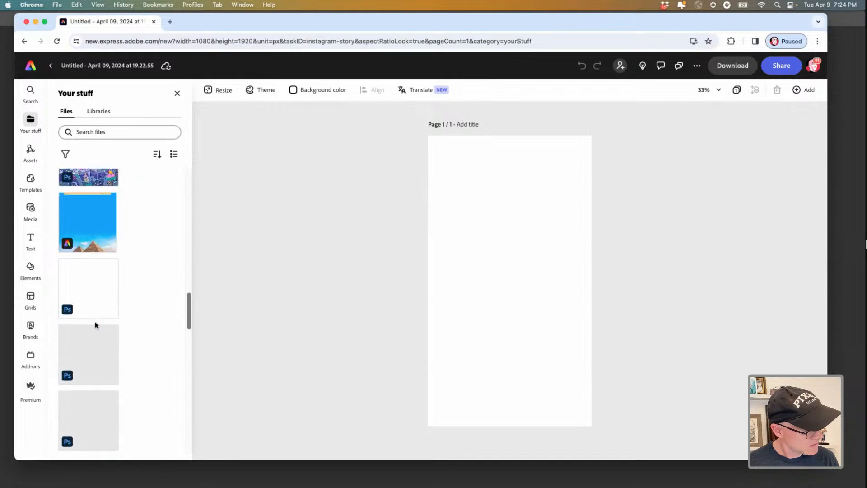
pyautogui.scroll(-5, 80, 346)
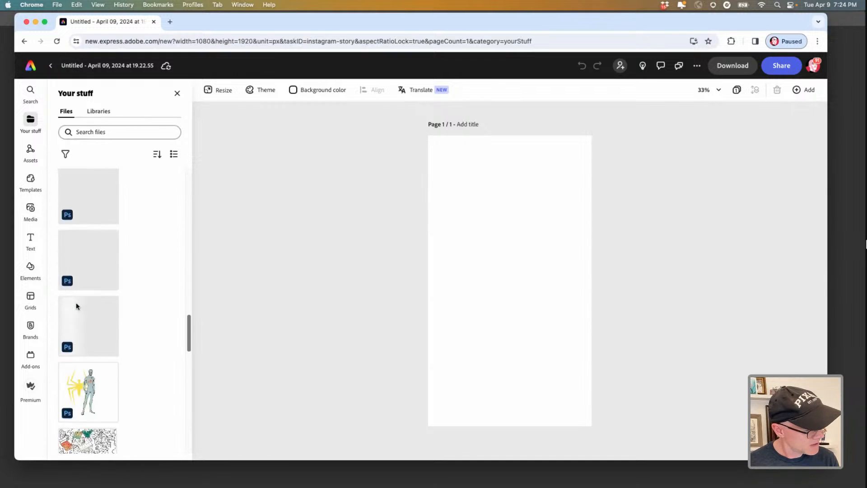
pyautogui.scroll(-3, 78, 405)
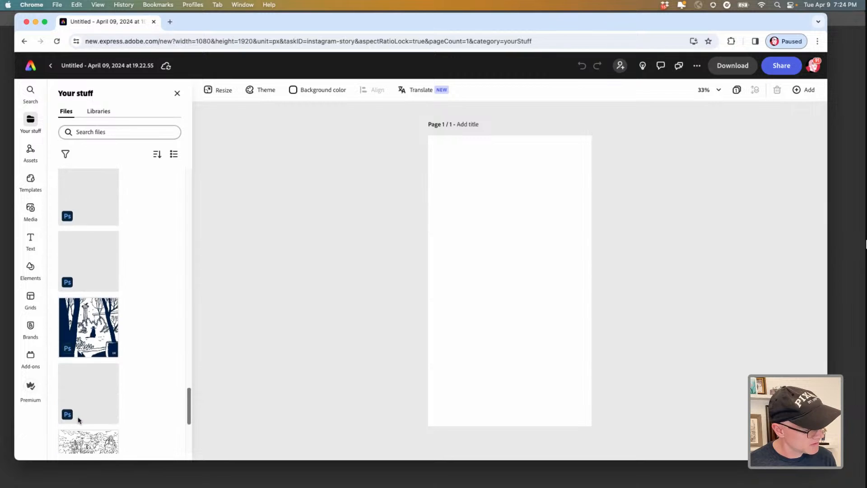
pyautogui.scroll(8, 74, 386)
pyautogui.scroll(10, 65, 320)
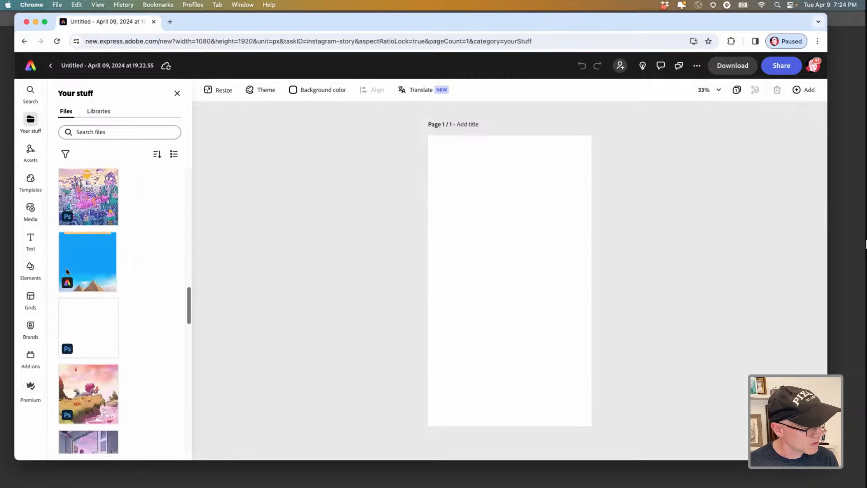
pyautogui.scroll(-4, 67, 240)
pyautogui.scroll(10, 67, 241)
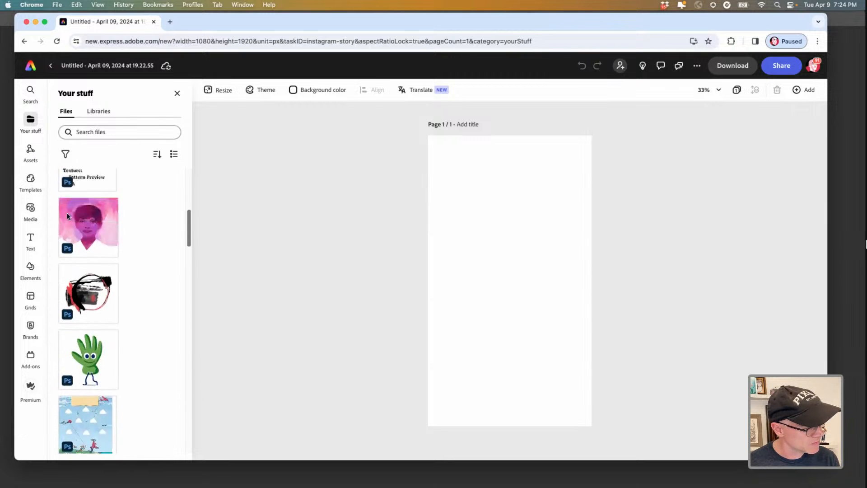
# Step: Search the libraries for "uni", clear the search, and reload the page
pyautogui.click(95, 113)
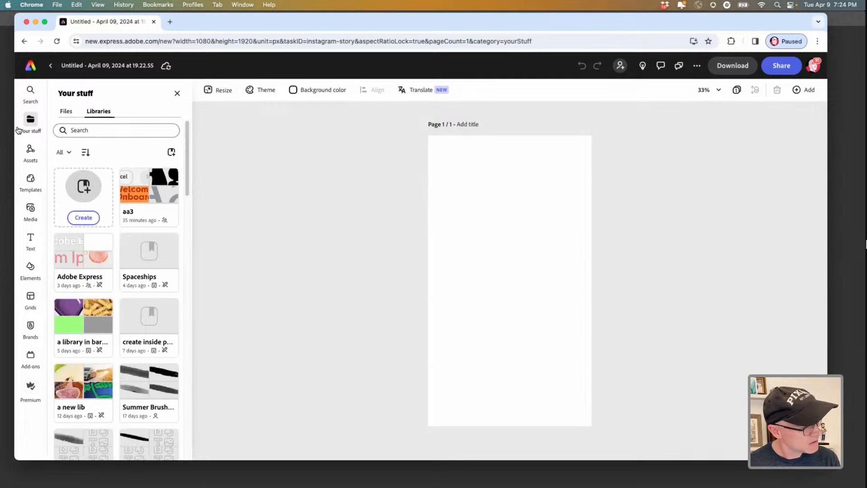
pyautogui.click(79, 131)
pyautogui.write('uni')
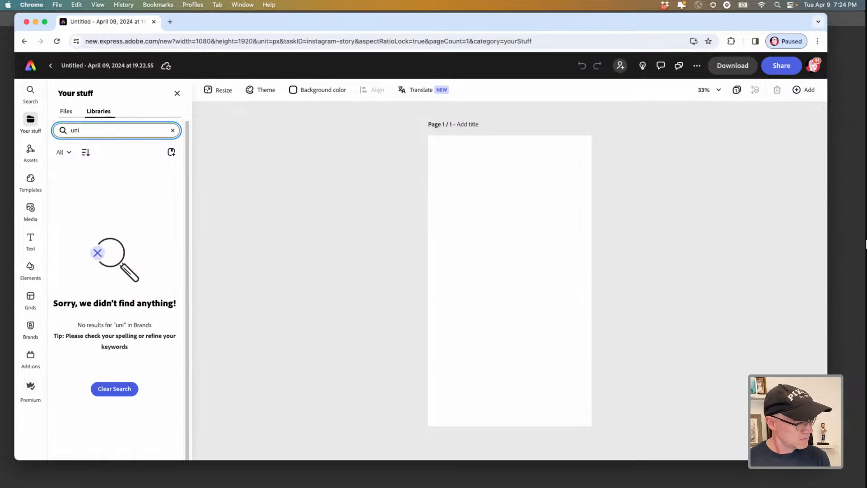
pyautogui.moveTo(79, 131); pyautogui.dragTo(59, 129)
pyautogui.press('BackSpace')
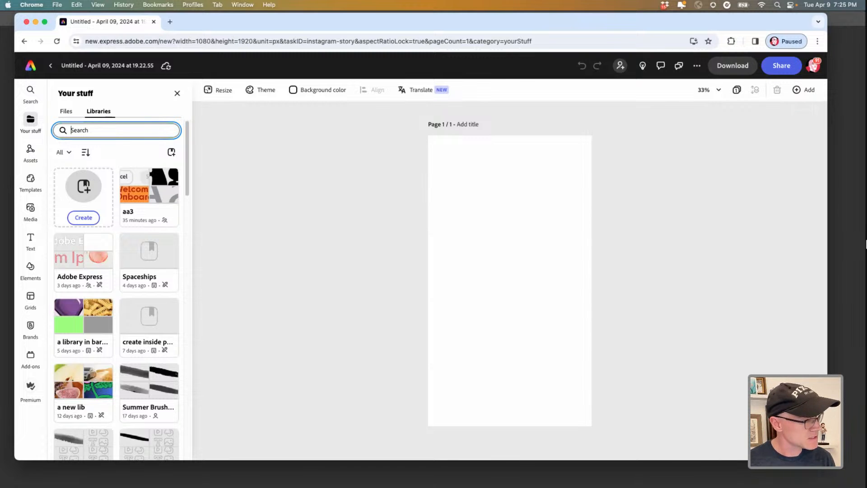
pyautogui.press('super+r')
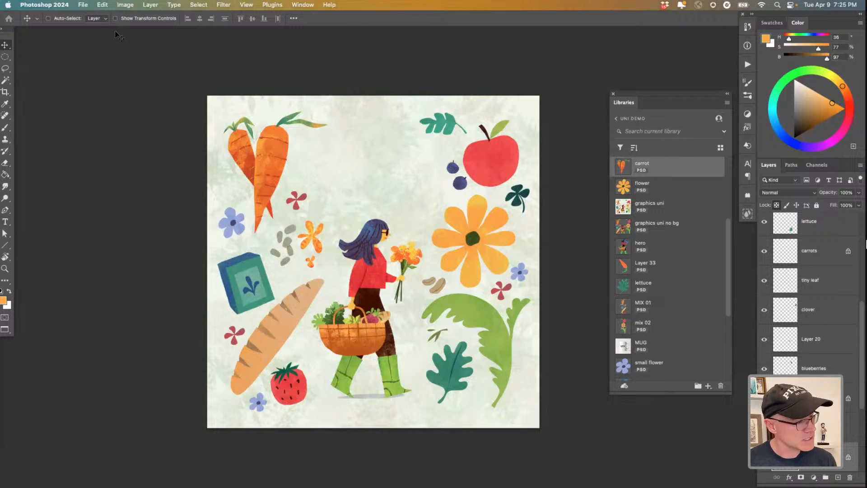
# Step: Switch to Photoshop and merge Layer 18, Layer 26, Layer 27 copy 2 and Layer 25 into one layer
pyautogui.scroll(-5, 860, 341)
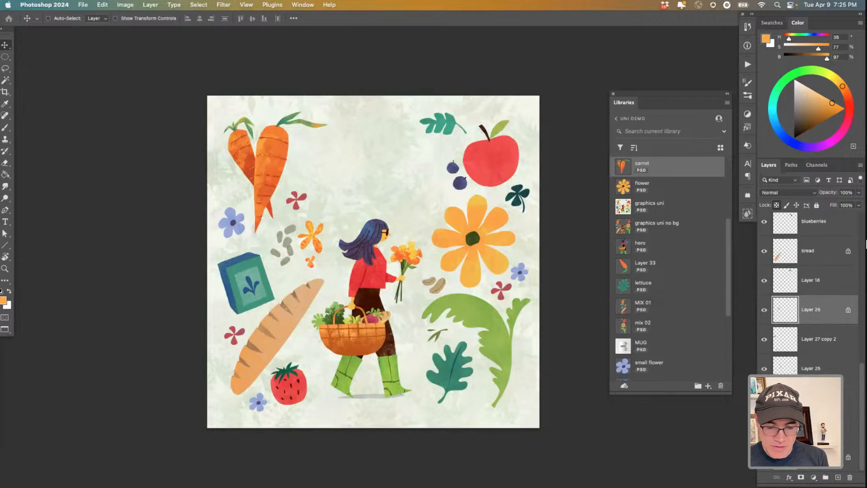
pyautogui.click(764, 368)
pyautogui.click(764, 368)
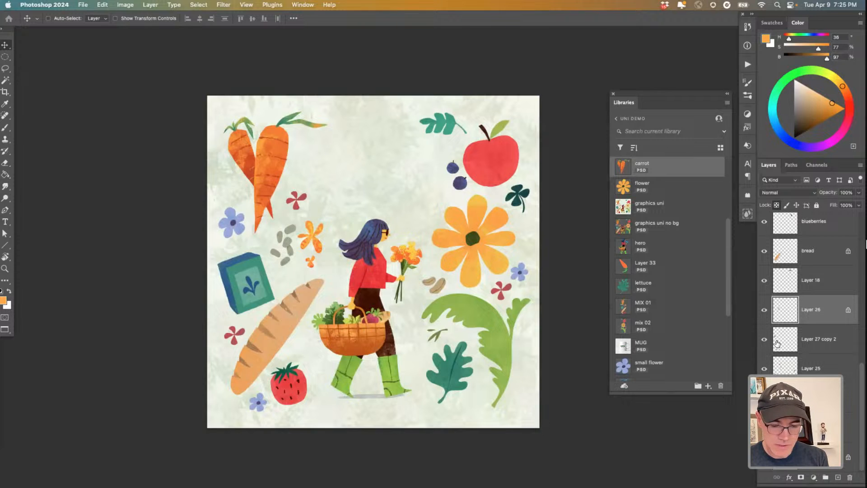
pyautogui.click(784, 364)
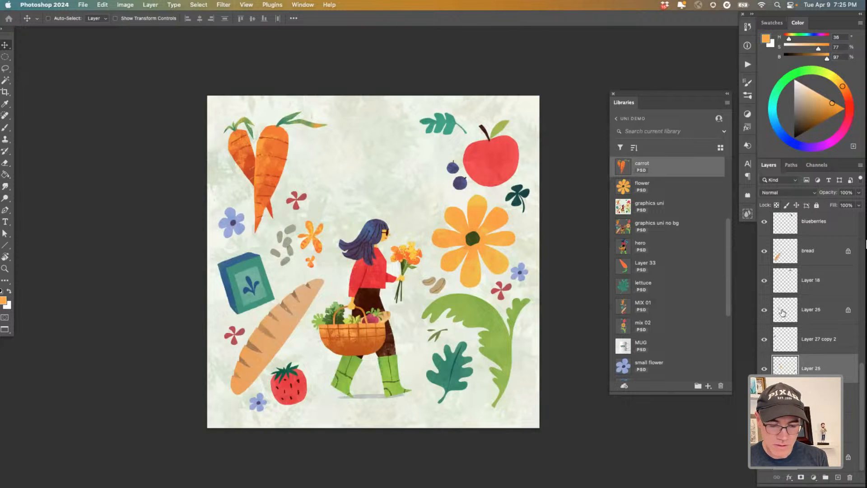
pyautogui.click(764, 281)
pyautogui.click(764, 281)
pyautogui.keyDown('shift'); pyautogui.click(786, 289); pyautogui.keyUp('shift')
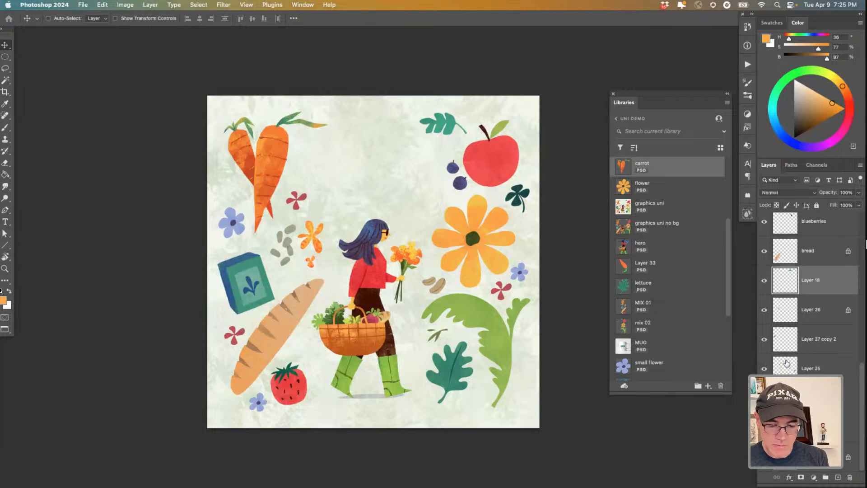
pyautogui.hotkey('ctrl', 'e')
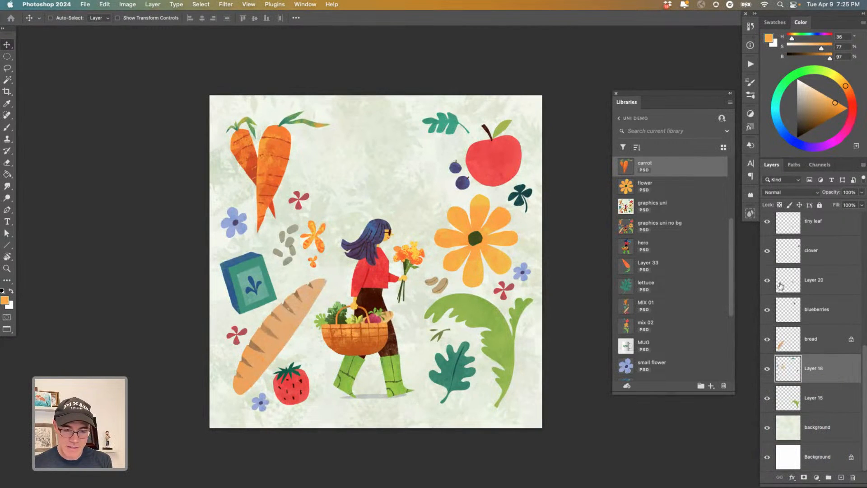
# Step: Move Layer 20 below Layer 18 in the layer stack and merge the two layers
pyautogui.moveTo(779, 294); pyautogui.dragTo(775, 358)
pyautogui.keyDown('shift'); pyautogui.click(785, 345); pyautogui.keyUp('shift')
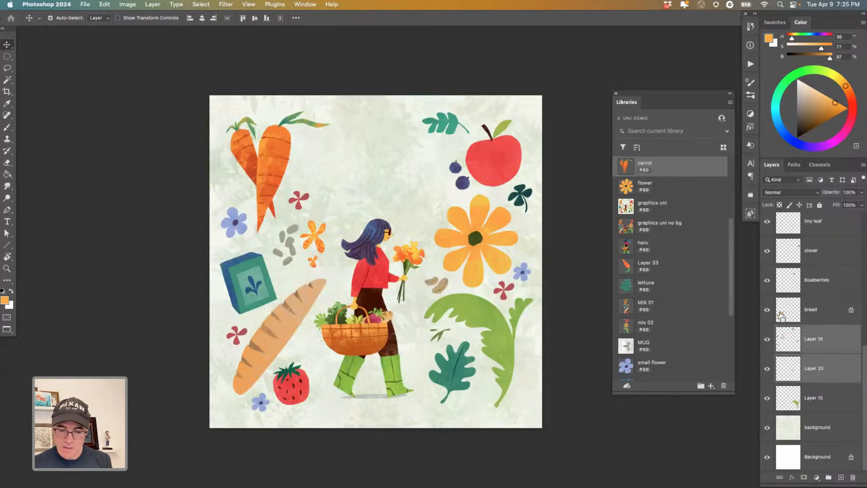
pyautogui.hotkey('ctrl', 'e')
# Step: Save the illustration as uni-illustration-3.psd in the Creative Campus folder
pyautogui.click(82, 6)
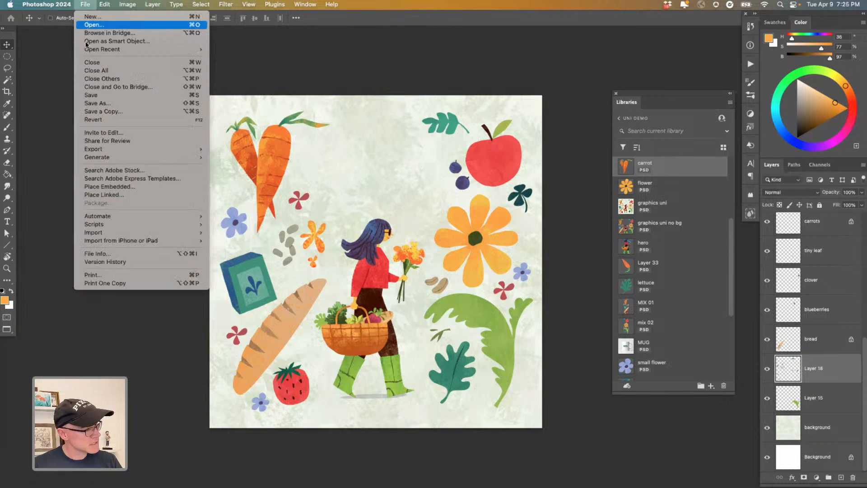
pyautogui.click(90, 101)
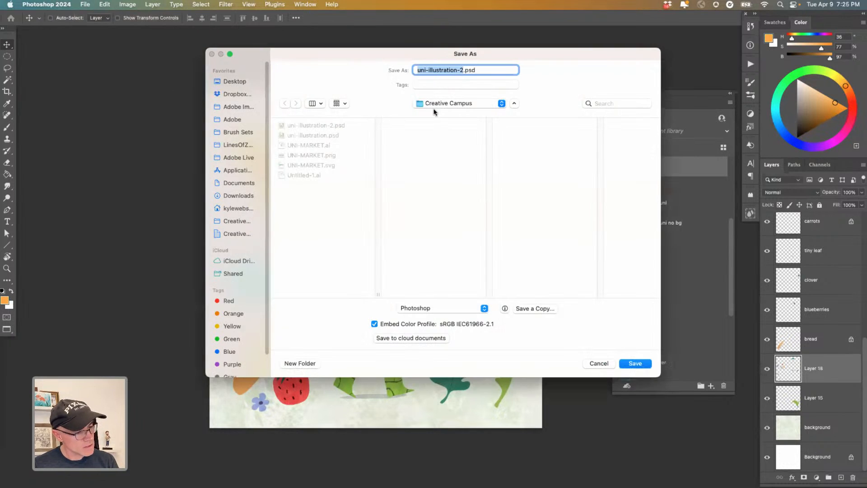
pyautogui.click(462, 71)
pyautogui.press('BackSpace')
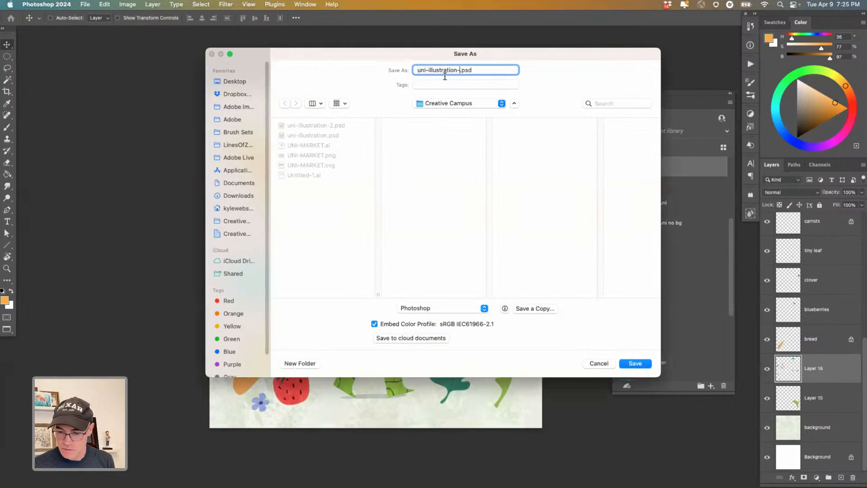
pyautogui.write('3')
pyautogui.press('Return')
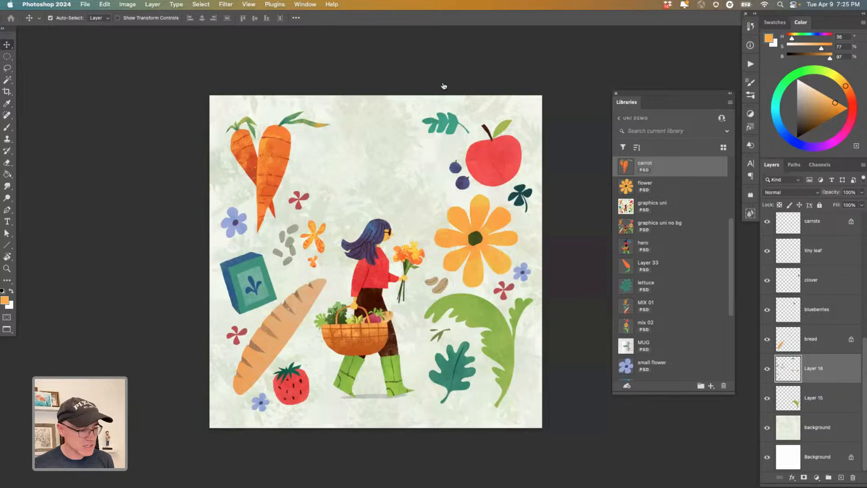
# Step: Switch to Adobe Express in Chrome, return to its home page, and shift the browser window slightly
pyautogui.press('super+Tab')
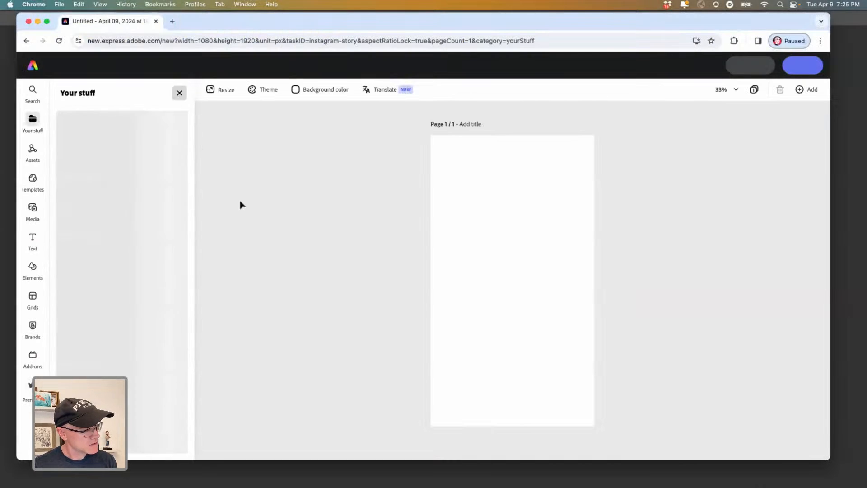
pyautogui.click(33, 67)
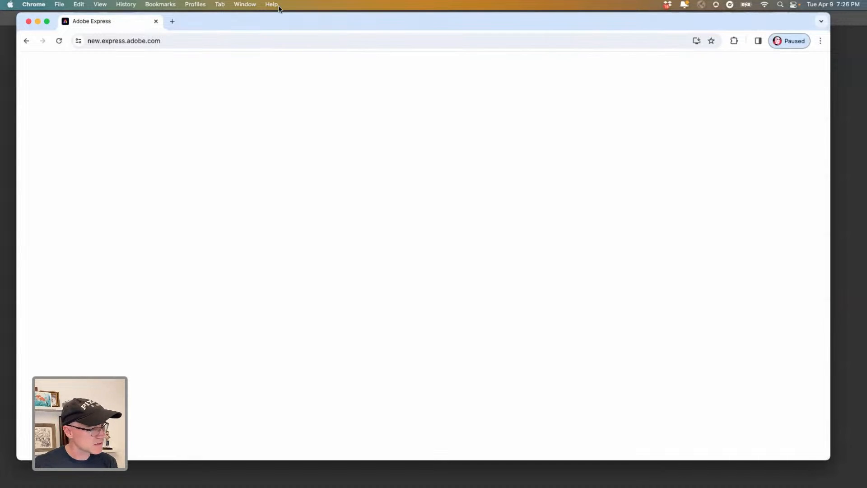
pyautogui.moveTo(276, 19); pyautogui.dragTo(281, 22)
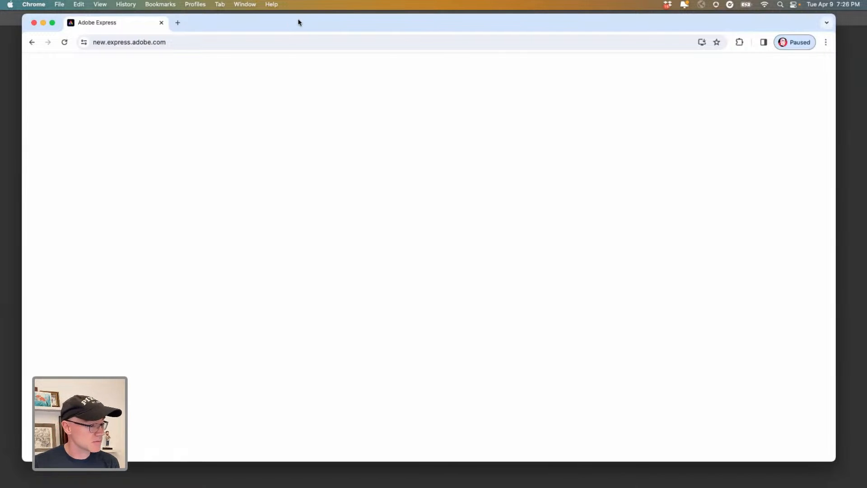
pyautogui.moveTo(298, 22); pyautogui.dragTo(302, 20)
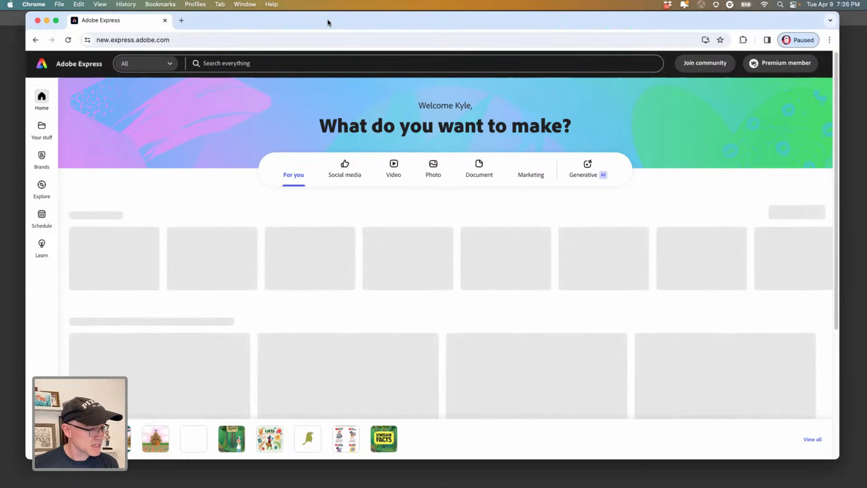
# Step: Upload uni-illustration-3.psd from the Creative Campus folder and open the converted Adobe Express file
pyautogui.moveTo(328, 21); pyautogui.dragTo(326, 21)
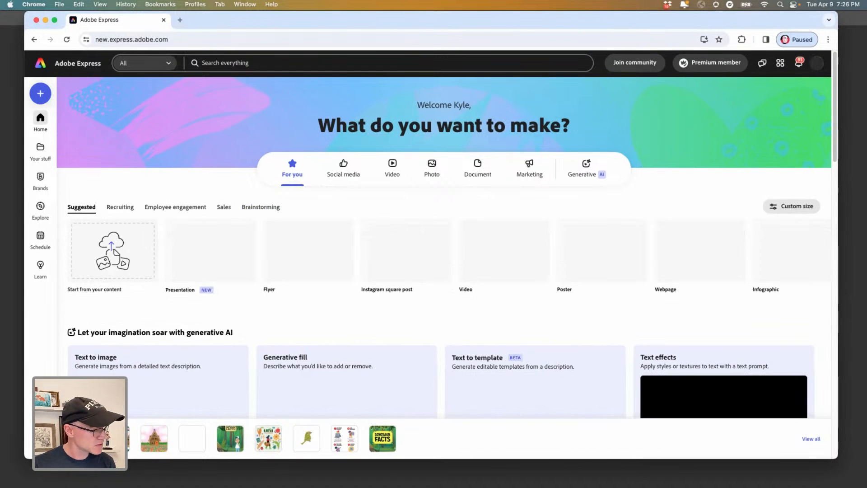
pyautogui.click(40, 95)
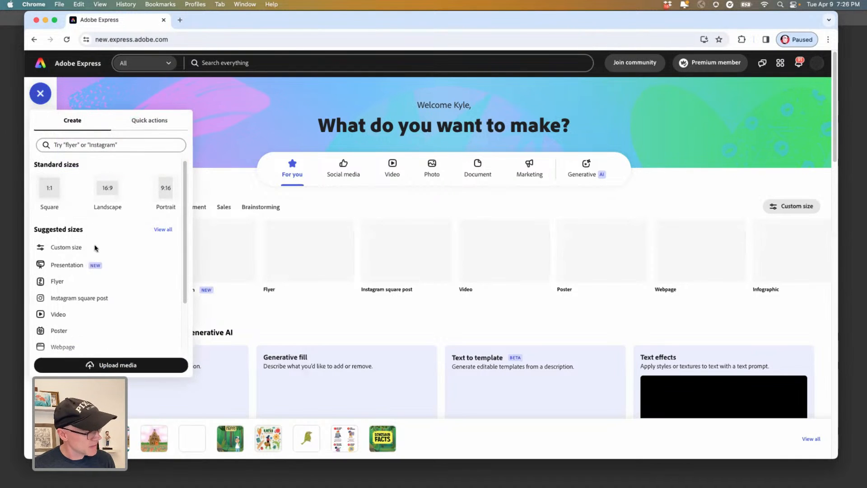
pyautogui.click(111, 365)
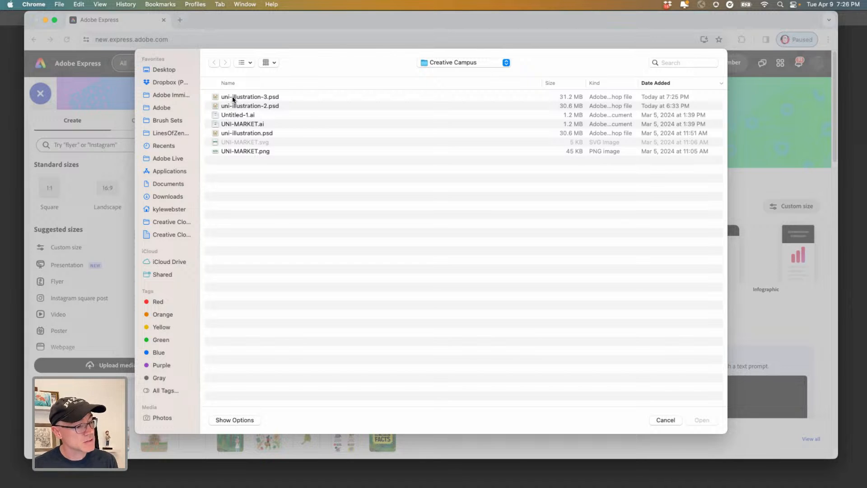
pyautogui.click(244, 96)
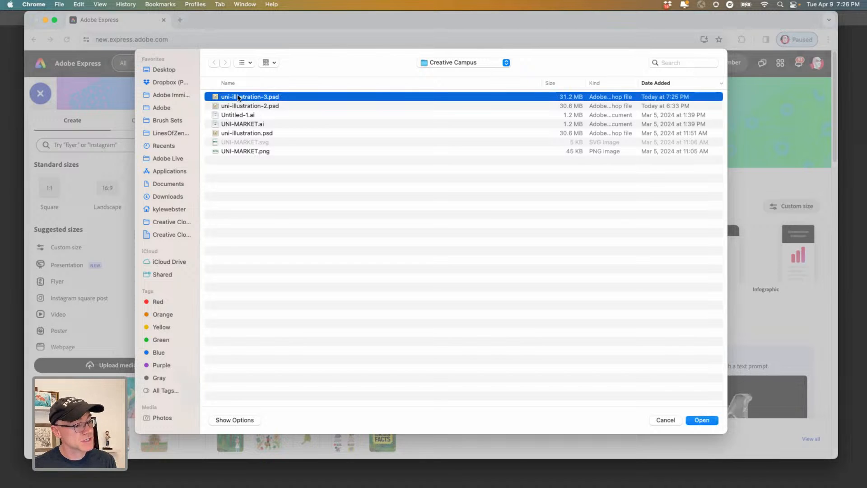
pyautogui.click(702, 420)
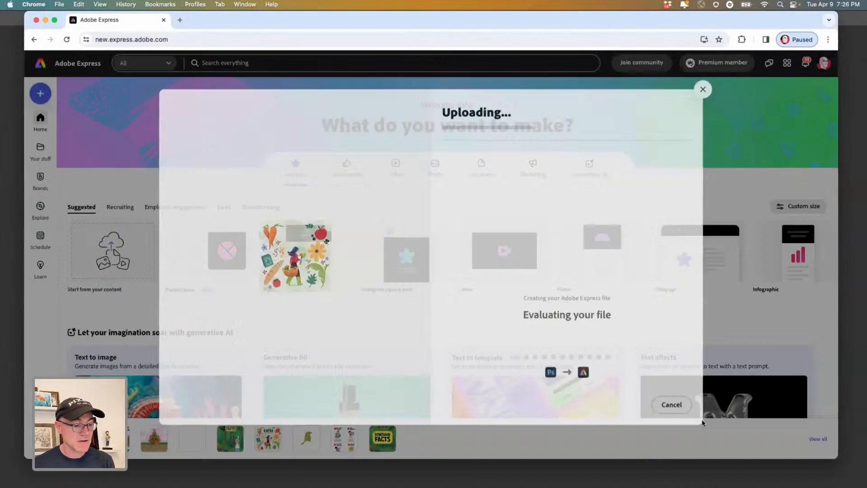
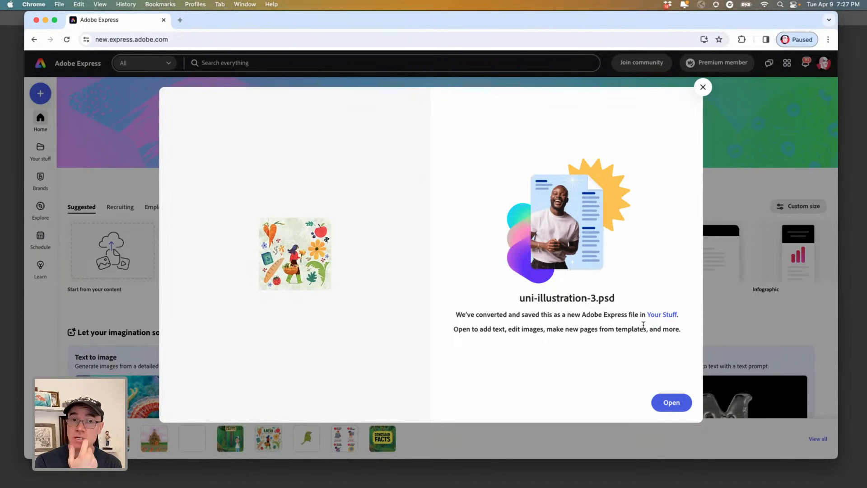
pyautogui.click(662, 402)
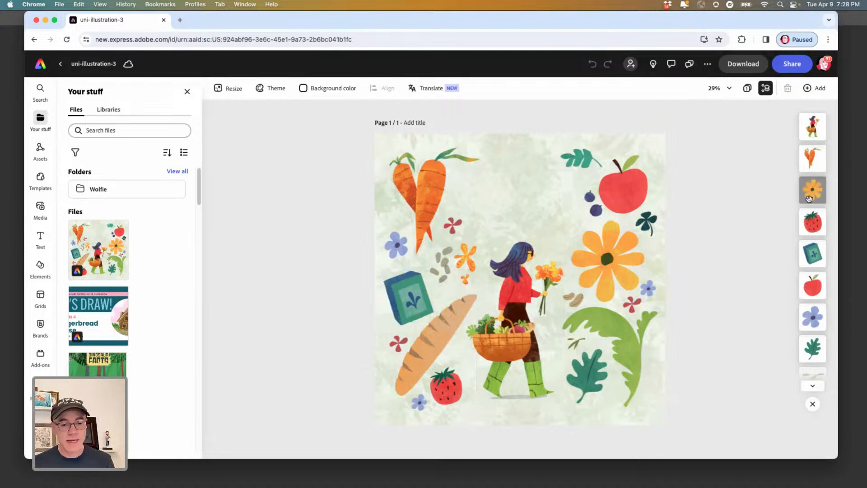
# Step: Look through the imported illustration's layer stack from the uppermost elements down to the background
pyautogui.click(811, 386)
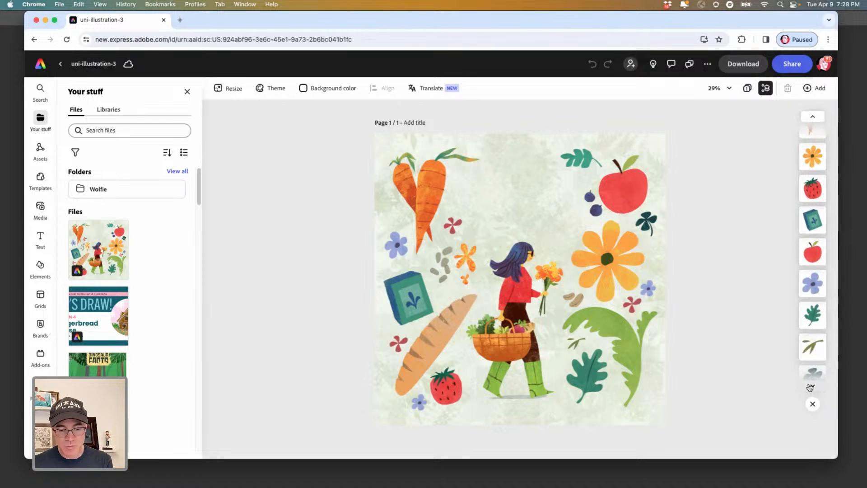
pyautogui.click(811, 387)
pyautogui.click(810, 387)
pyautogui.click(811, 387)
pyautogui.click(810, 387)
pyautogui.click(810, 387)
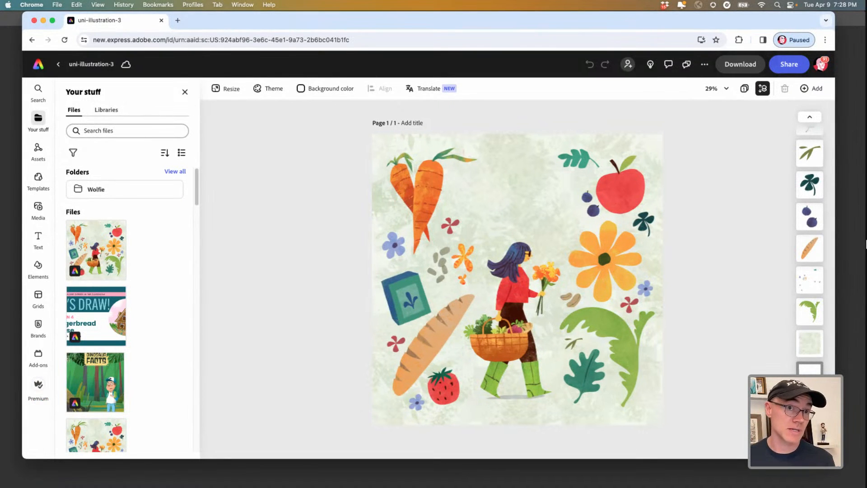
# Step: Browse the full list of available libraries, then return to the list of files
pyautogui.click(106, 110)
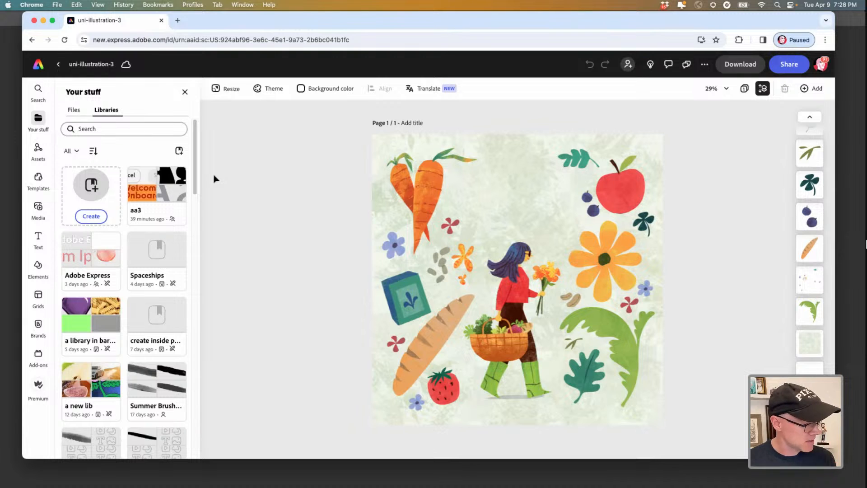
pyautogui.scroll(-4, 145, 195)
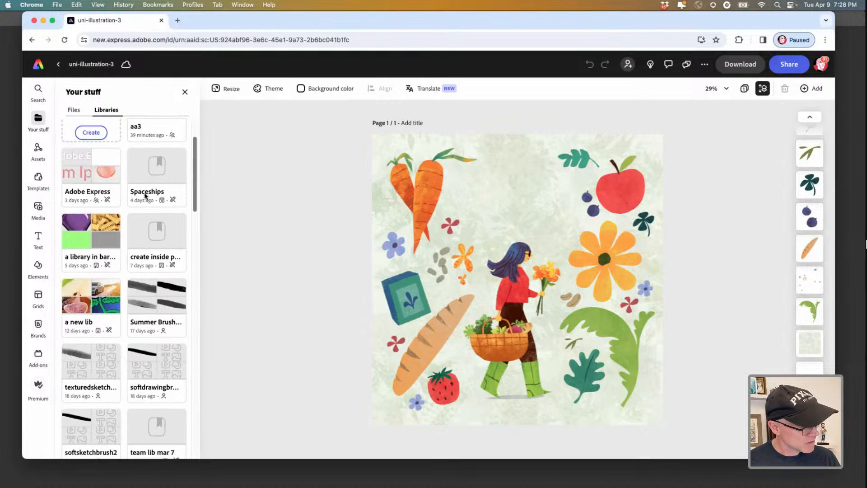
pyautogui.scroll(-20, 146, 195)
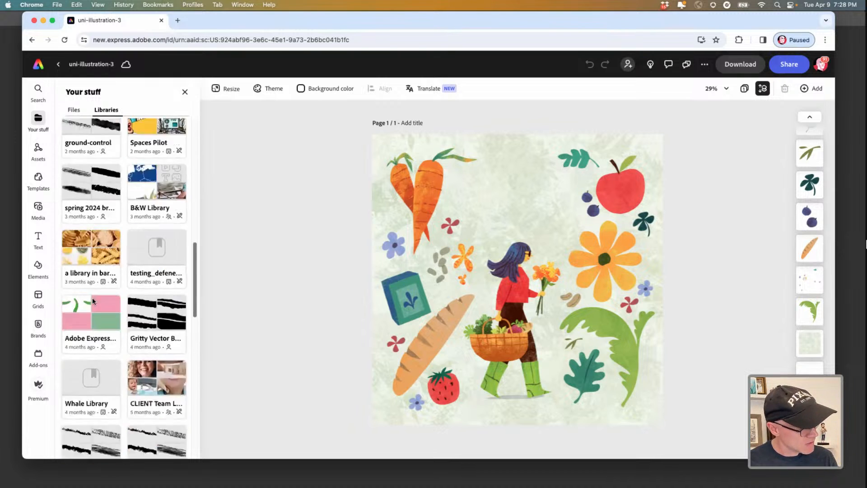
pyautogui.scroll(-18, 92, 297)
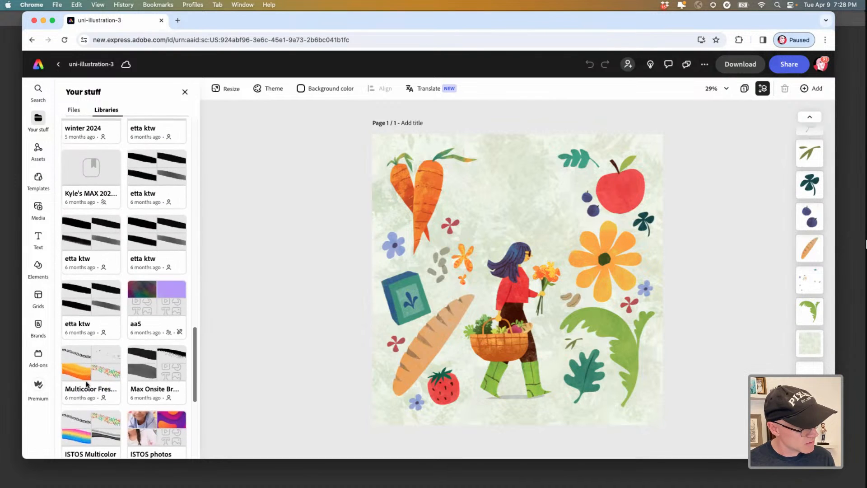
pyautogui.scroll(-6, 87, 385)
pyautogui.scroll(-11, 86, 432)
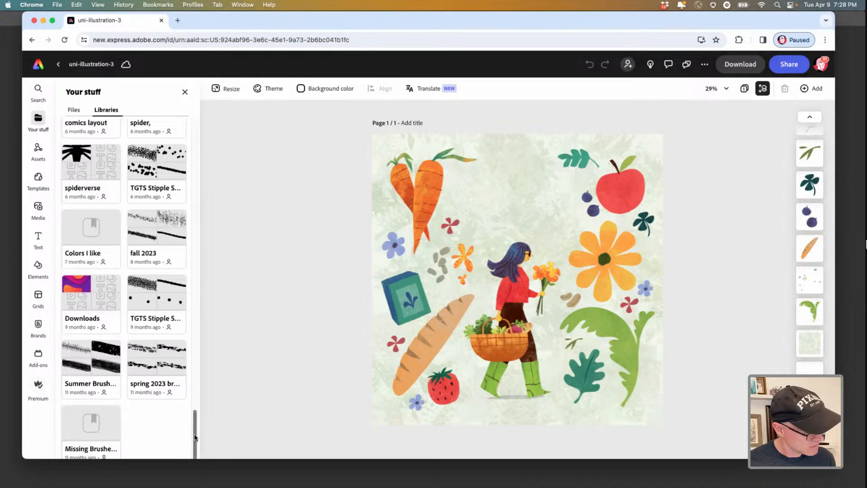
pyautogui.scroll(8, 90, 431)
pyautogui.scroll(20, 69, 285)
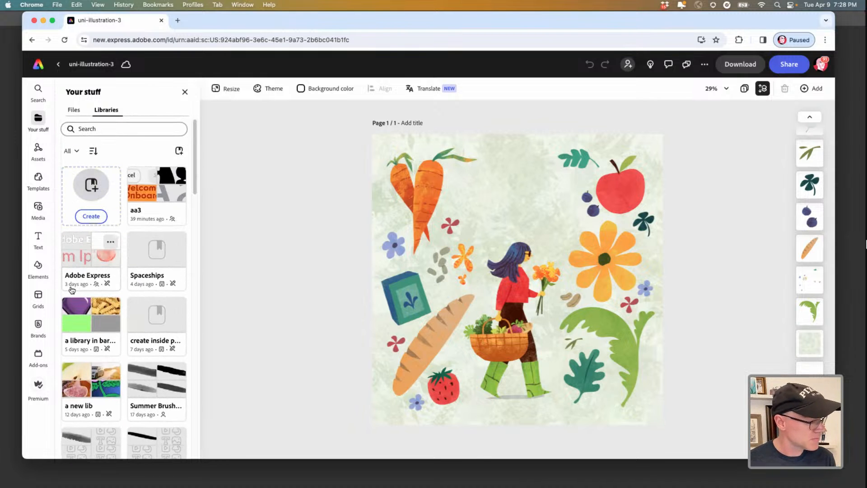
pyautogui.click(75, 110)
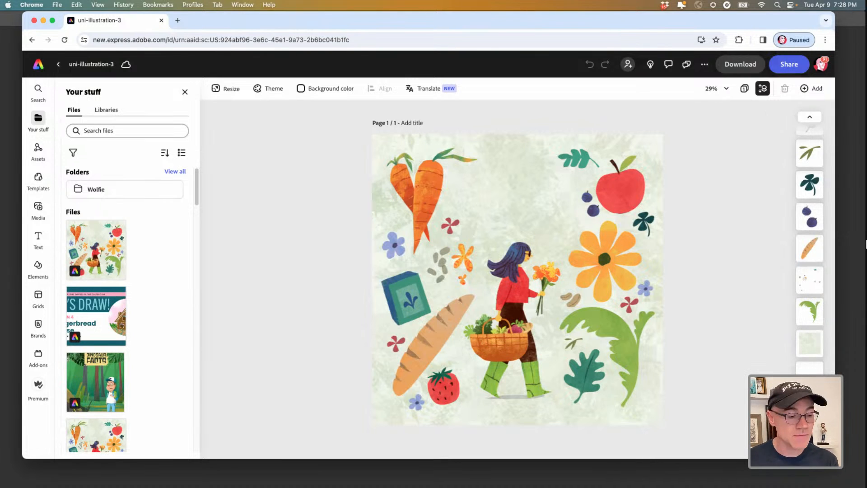
# Step: Apply a Drift in animation to the carrots image and set its duration to 0.94 s
pyautogui.click(419, 202)
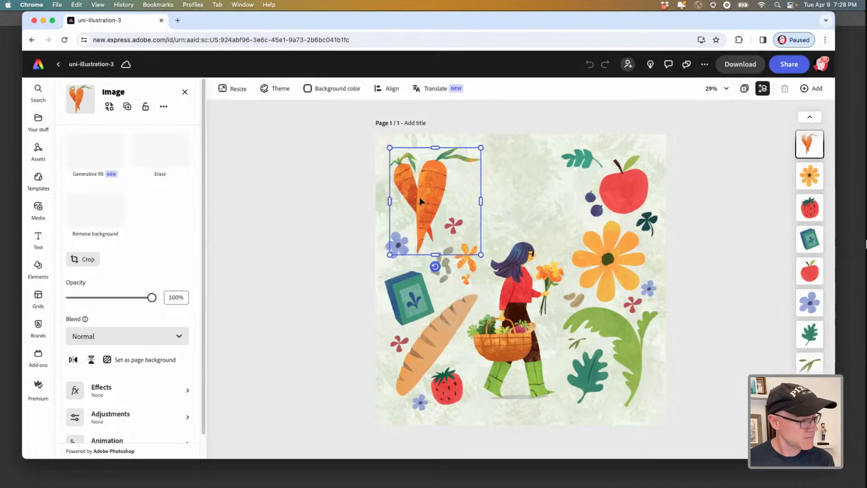
pyautogui.scroll(-2, 204, 289)
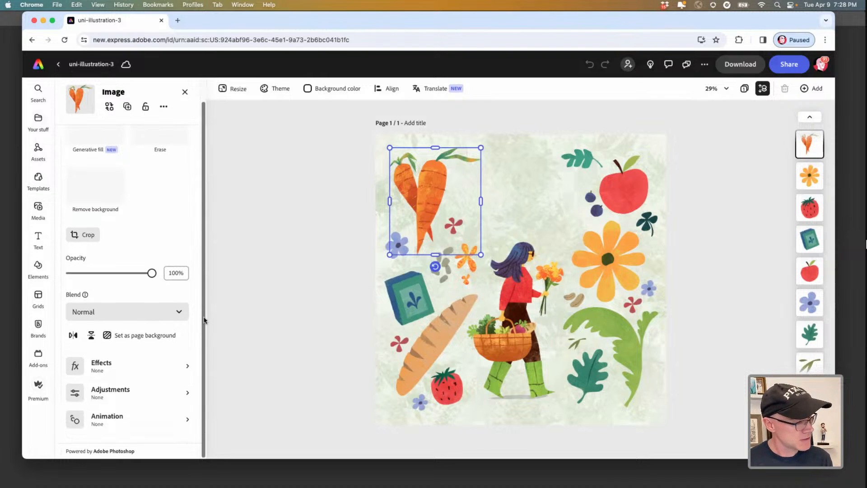
pyautogui.click(83, 422)
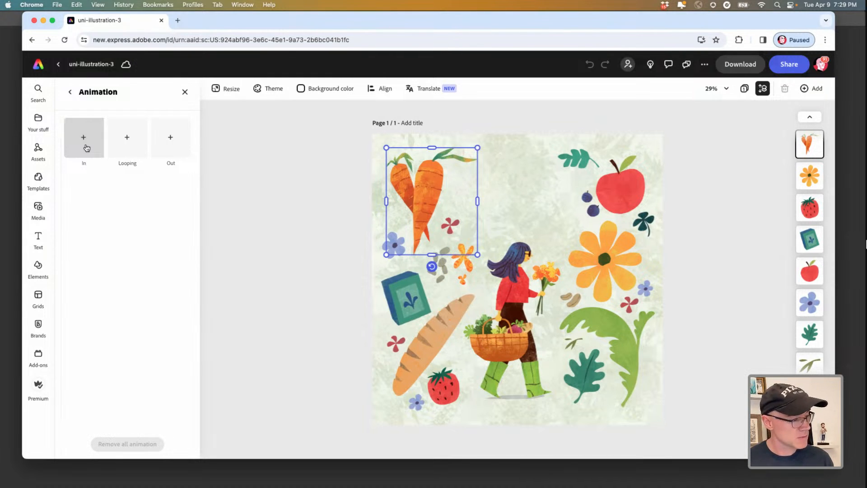
pyautogui.click(84, 138)
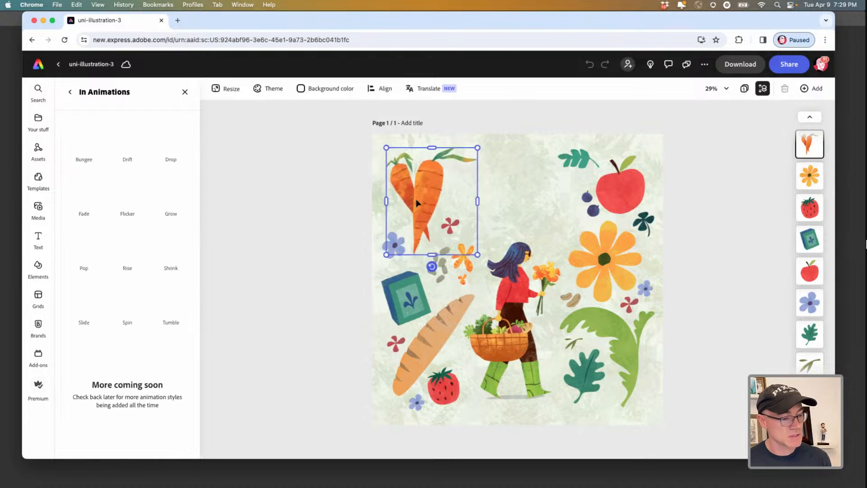
pyautogui.click(125, 140)
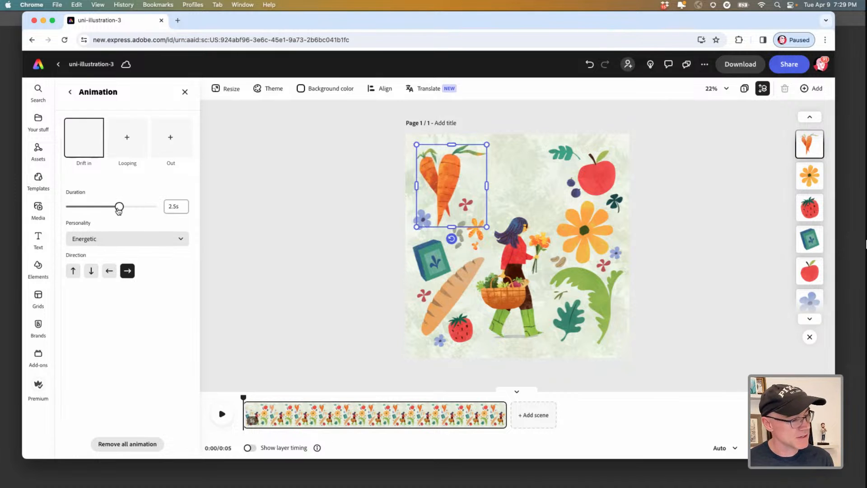
pyautogui.moveTo(119, 206); pyautogui.dragTo(86, 207)
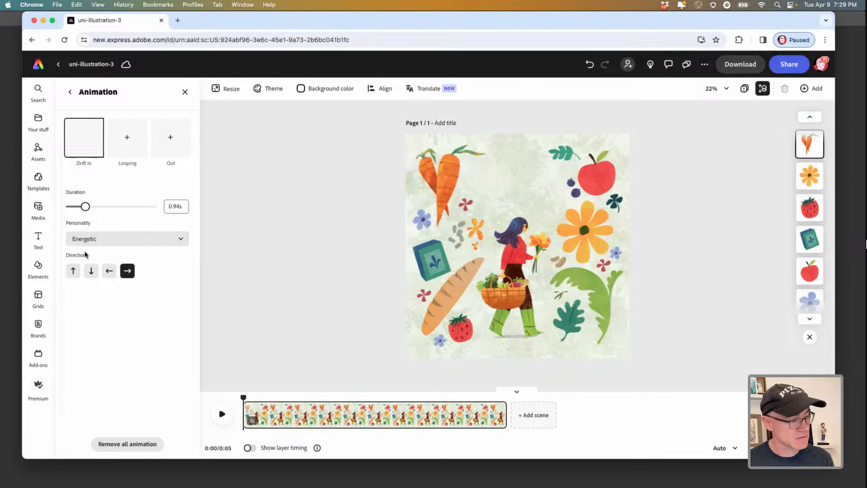
# Step: Try the Soft and Energetic personalities for the carrots' Drift in animation, then set it to Strong with a downward direction
pyautogui.click(86, 243)
pyautogui.click(78, 254)
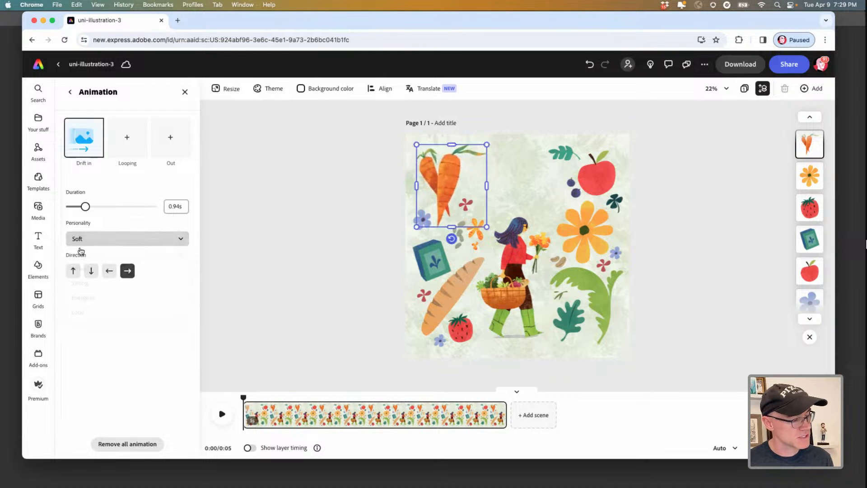
pyautogui.click(81, 244)
pyautogui.click(80, 299)
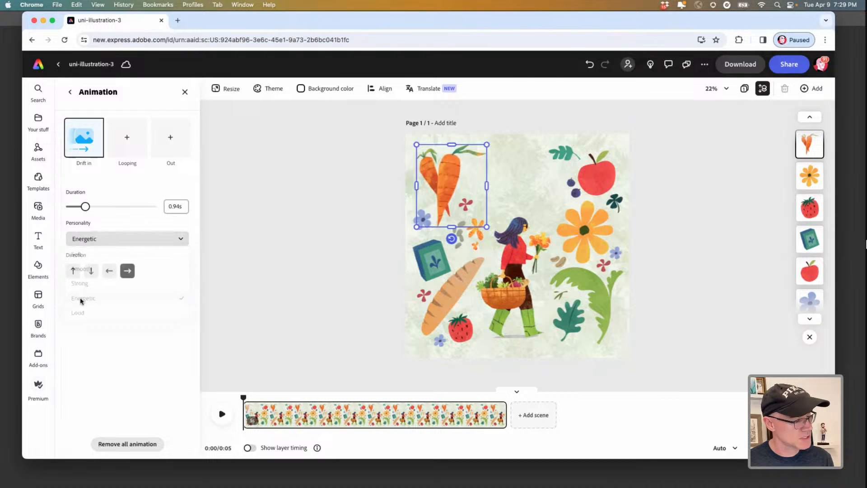
pyautogui.click(80, 244)
pyautogui.click(81, 284)
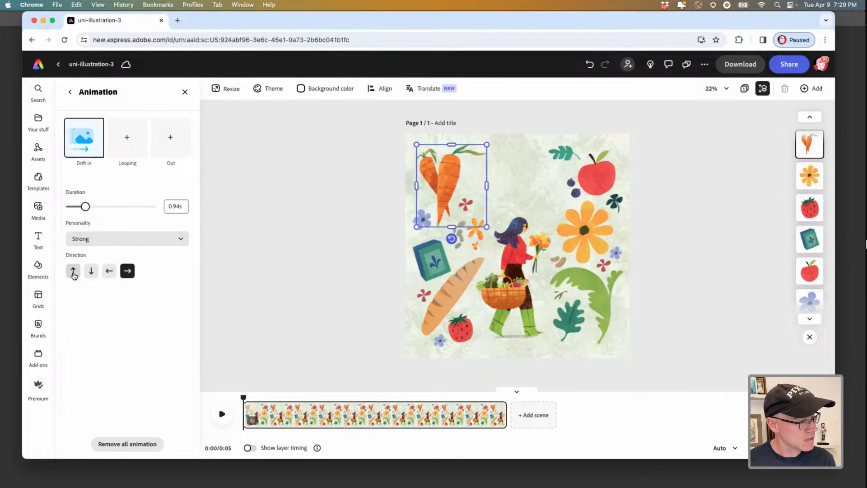
pyautogui.click(73, 272)
pyautogui.click(90, 273)
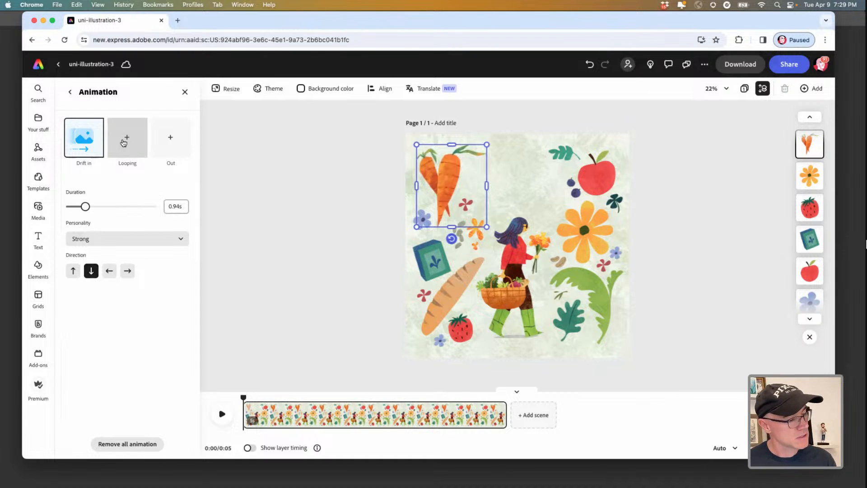
# Step: Add a looping Jitter animation to the carrots and set its speed to 46
pyautogui.click(120, 141)
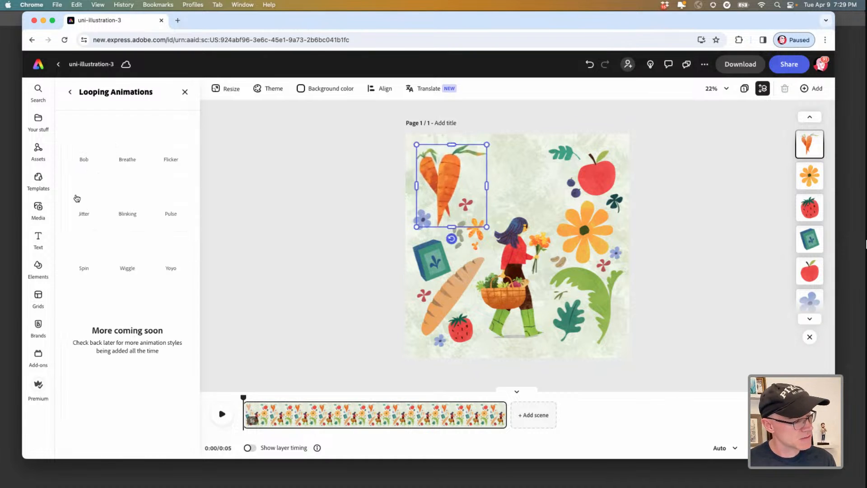
pyautogui.click(84, 209)
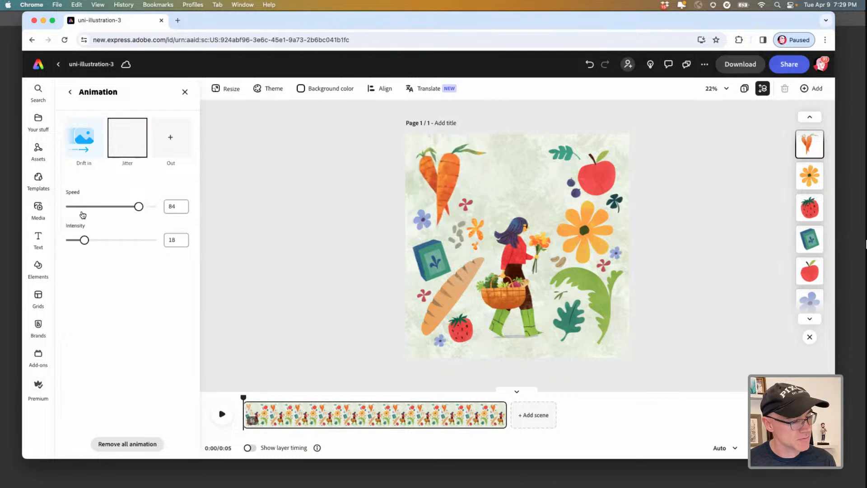
pyautogui.moveTo(139, 206); pyautogui.dragTo(107, 207)
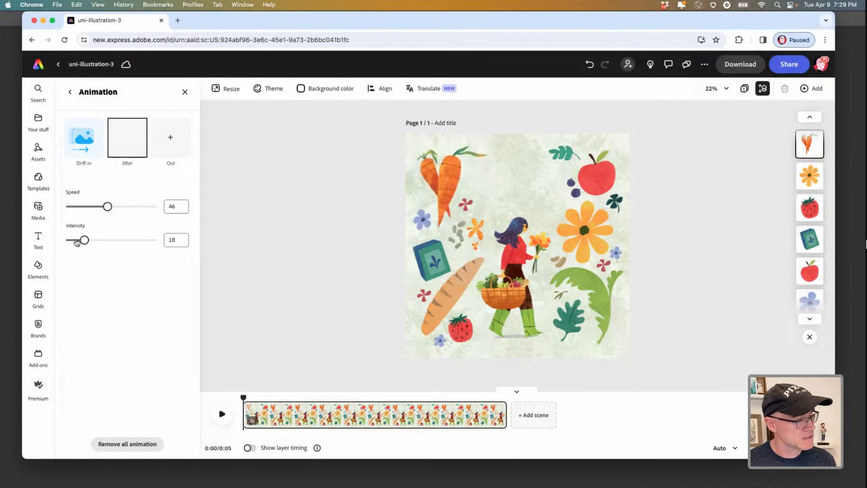
# Step: Set the carrots' Jitter animation to intensity 12 and speed 49, and show layer timing in the timeline
pyautogui.moveTo(84, 240); pyautogui.dragTo(79, 242)
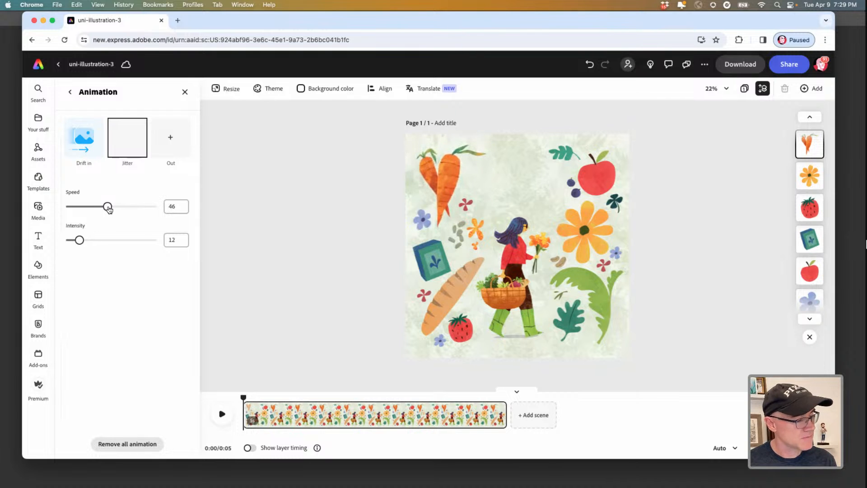
pyautogui.moveTo(107, 206); pyautogui.dragTo(110, 207)
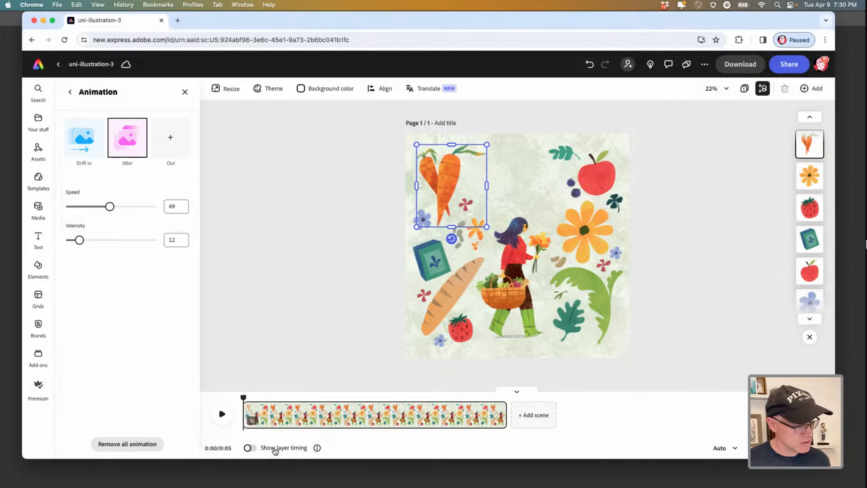
pyautogui.click(249, 449)
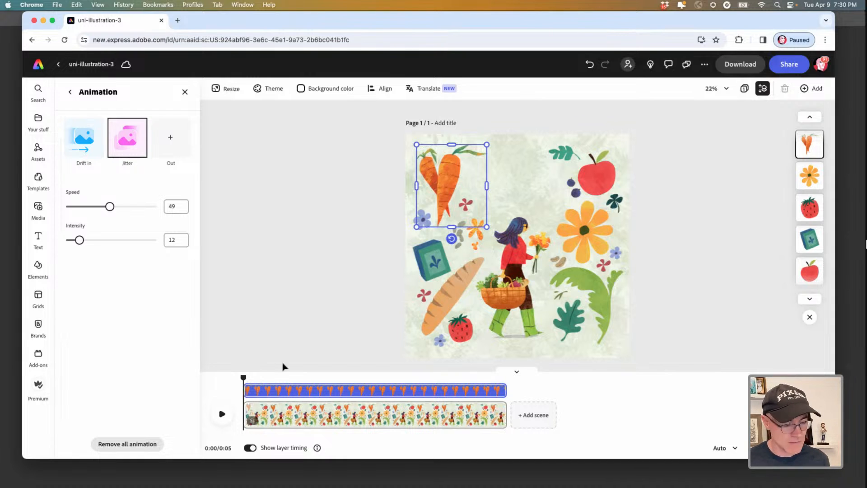
# Step: Try delaying the carrots' entrance by trimming the start of their layer, preview it, and extend the layer back to the scene's beginning
pyautogui.moveTo(249, 389)
pyautogui.mouseDown()
pyautogui.moveTo(270, 390)
pyautogui.moveTo(243, 379)
pyautogui.mouseUp()
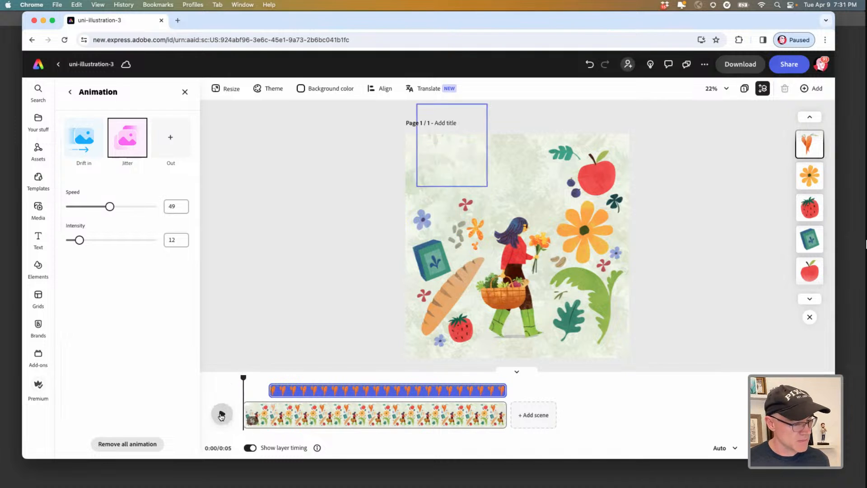
pyautogui.click(221, 414)
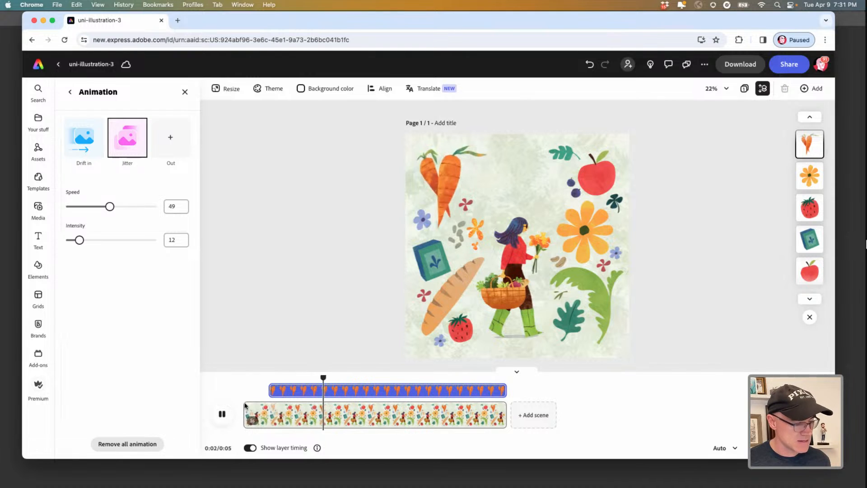
pyautogui.click(222, 413)
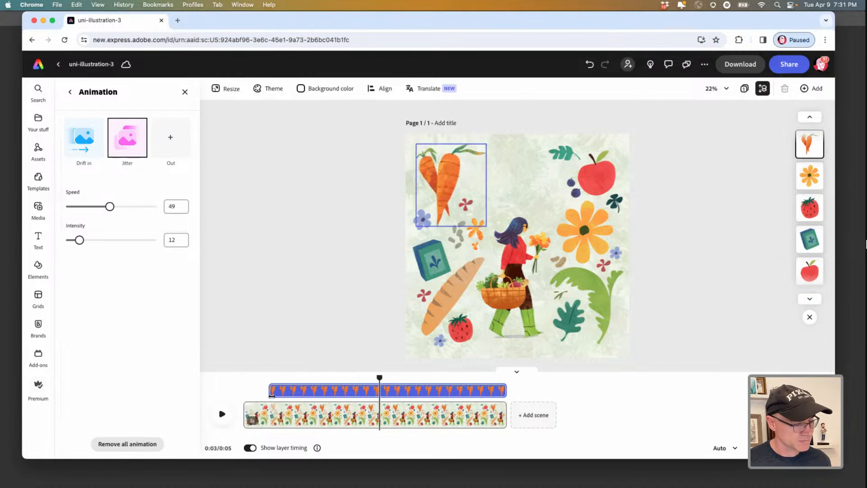
pyautogui.click(272, 390)
pyautogui.moveTo(272, 391); pyautogui.dragTo(242, 359)
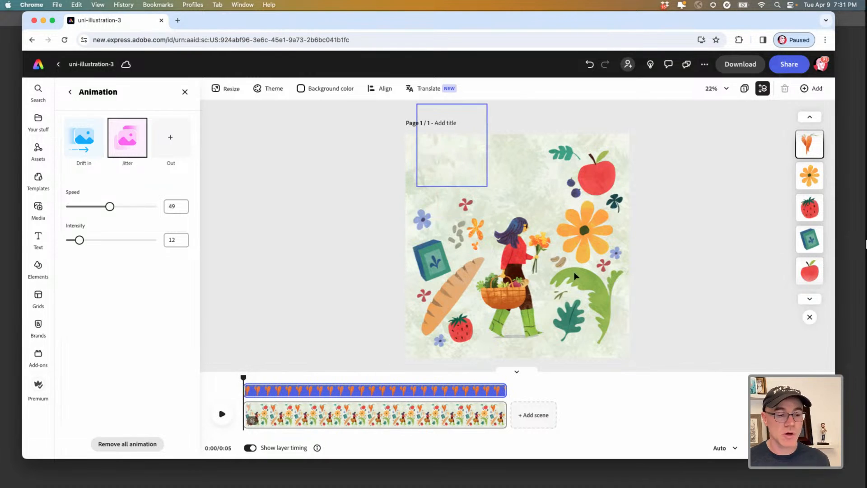
# Step: Apply the Grow in animation to the red apple with a duration of 1.07 s
pyautogui.click(594, 178)
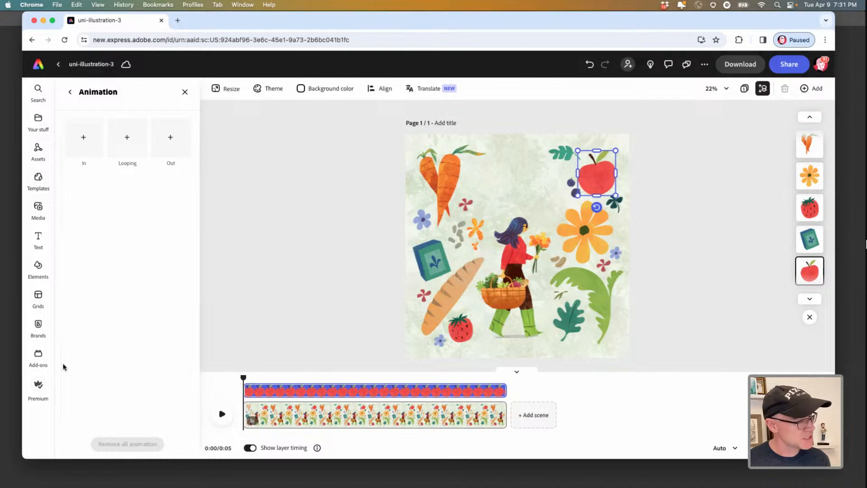
pyautogui.click(74, 141)
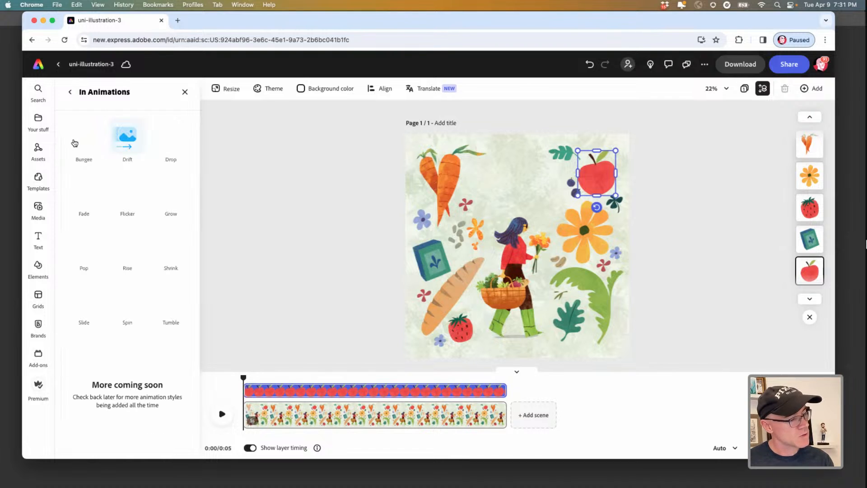
pyautogui.click(171, 210)
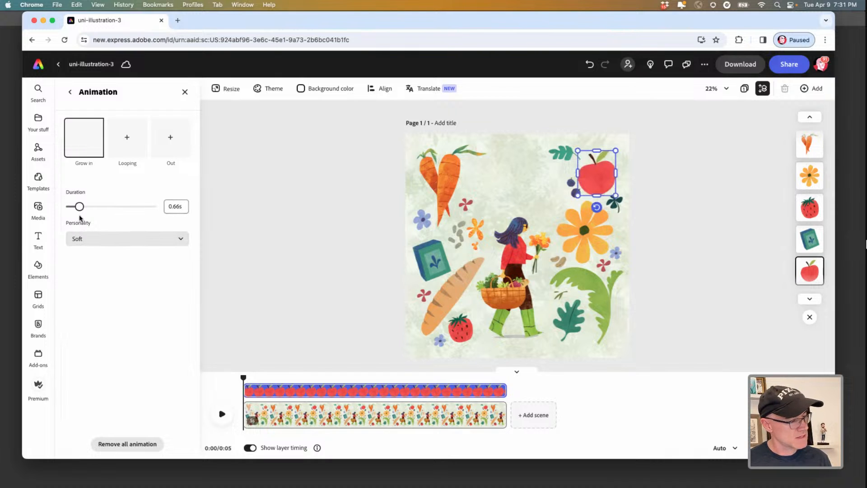
pyautogui.moveTo(79, 206); pyautogui.dragTo(87, 208)
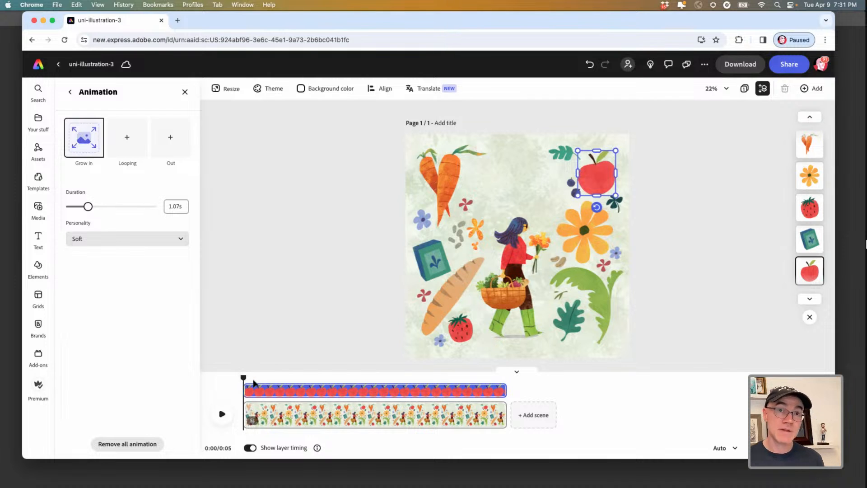
# Step: Trim the start of the apple's layer so it enters shortly after the scene begins, and preview the playback
pyautogui.moveTo(245, 390)
pyautogui.mouseDown()
pyautogui.moveTo(274, 394)
pyautogui.moveTo(257, 396)
pyautogui.mouseUp()
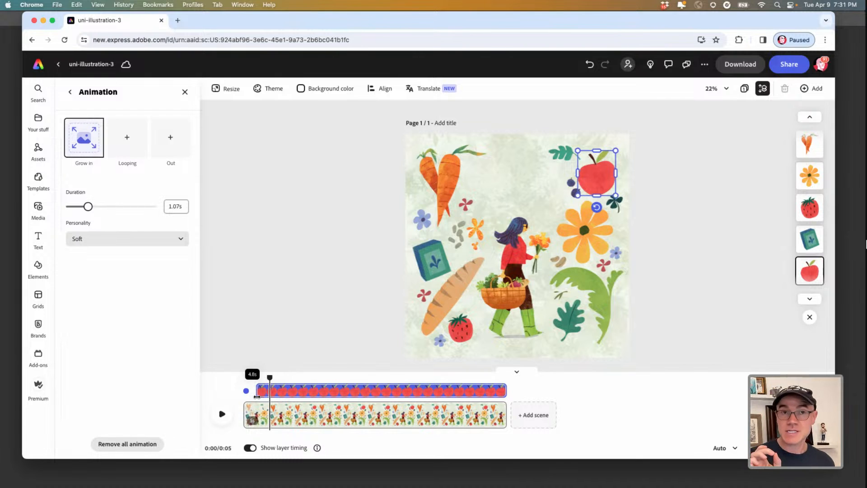
pyautogui.moveTo(257, 396); pyautogui.dragTo(239, 382)
pyautogui.click(223, 415)
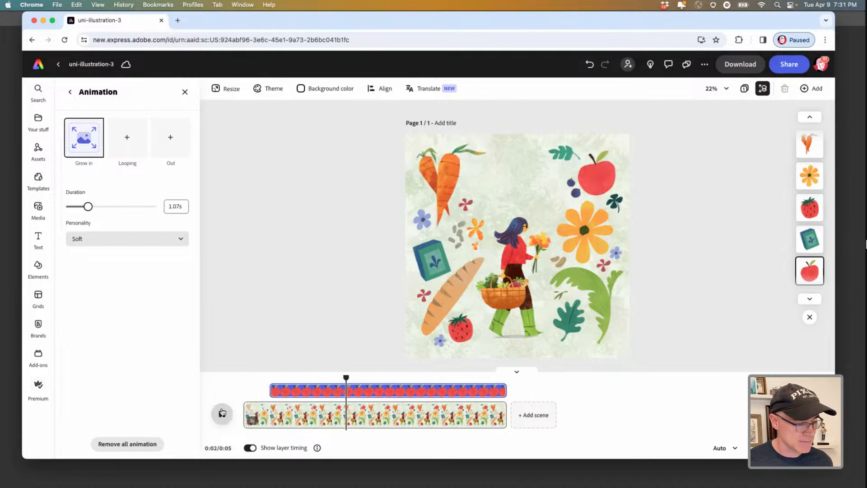
pyautogui.click(221, 413)
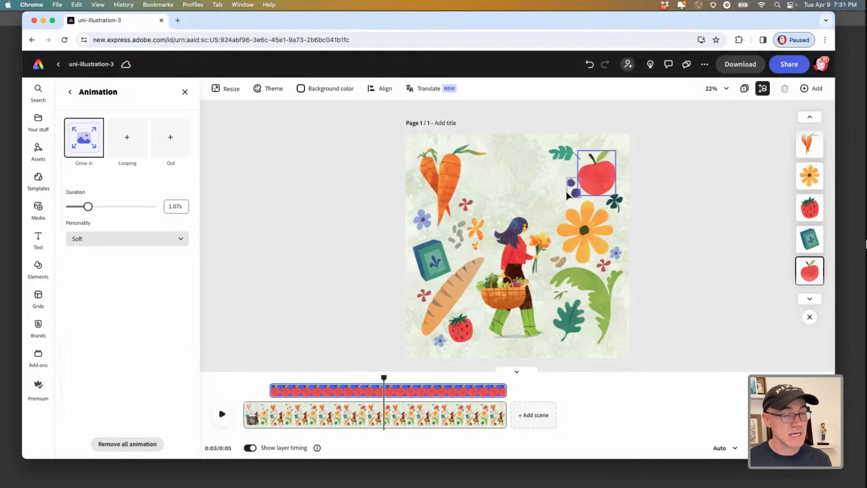
# Step: Add a Wiggle looping animation to the apple and set its intensity to 27
pyautogui.click(108, 148)
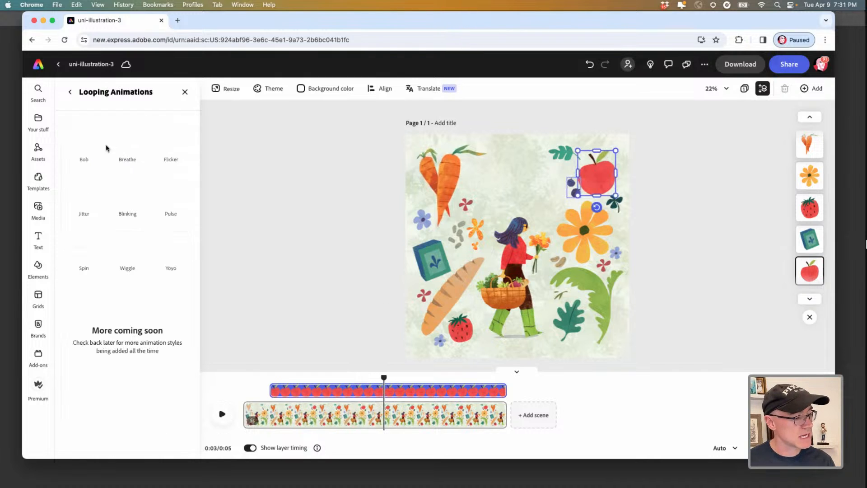
pyautogui.click(127, 267)
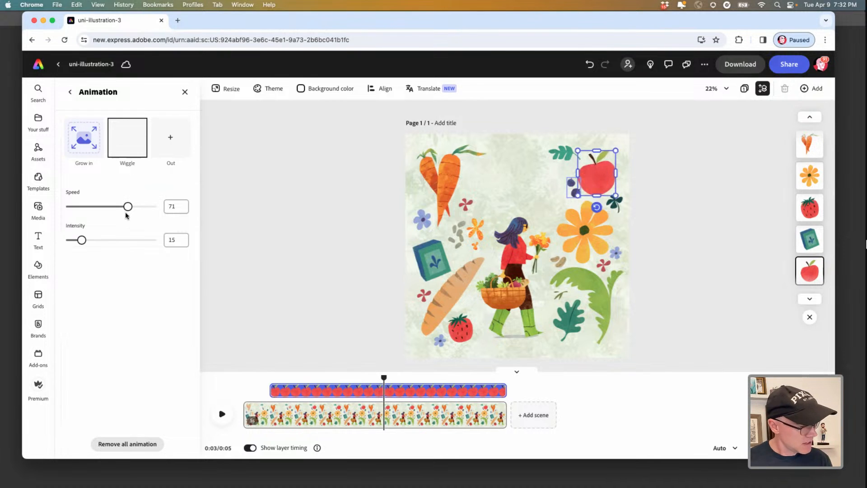
pyautogui.moveTo(81, 240); pyautogui.dragTo(92, 240)
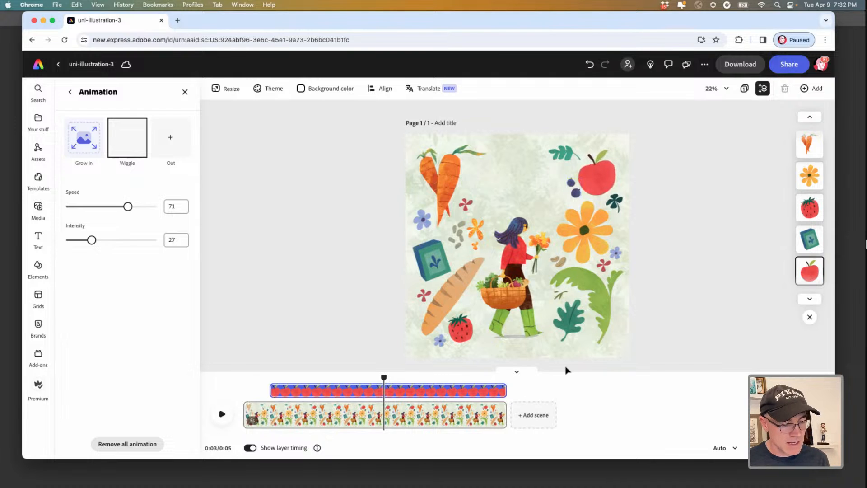
# Step: Apply the Tumble in animation to the large orange flower
pyautogui.click(585, 232)
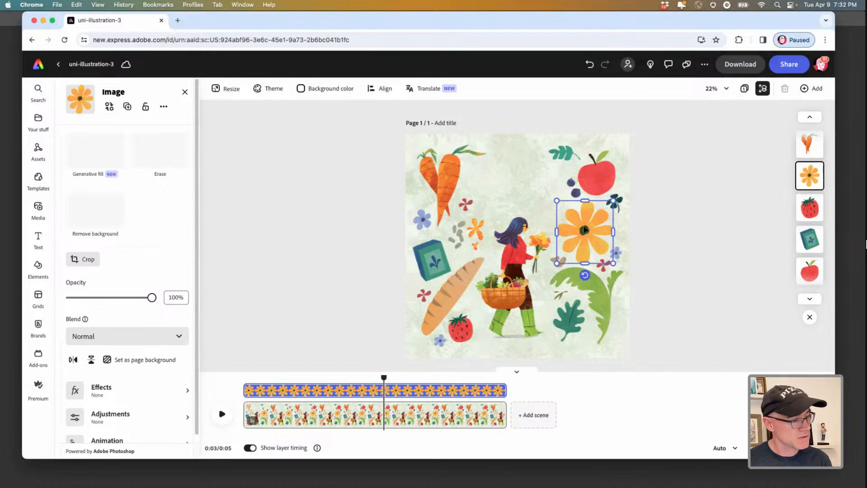
pyautogui.click(79, 438)
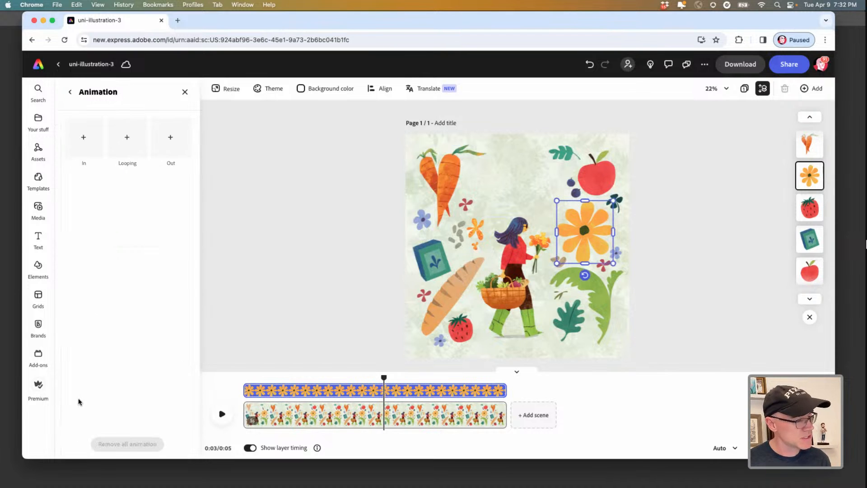
pyautogui.click(84, 137)
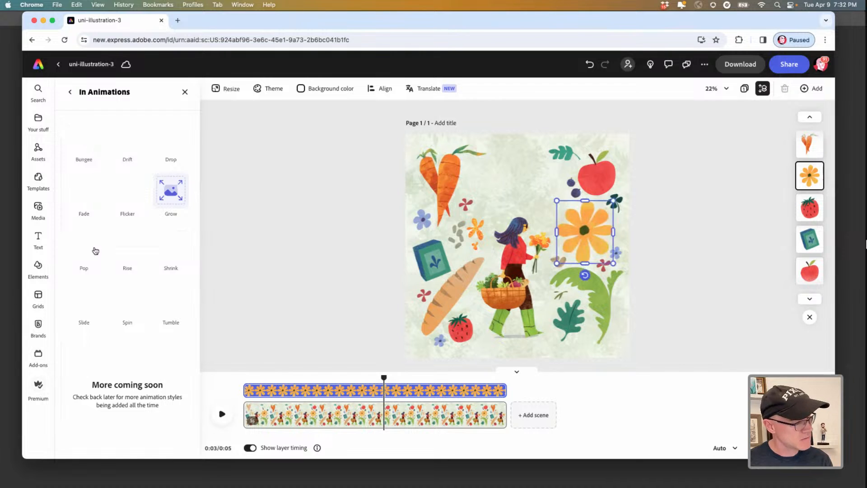
pyautogui.click(165, 320)
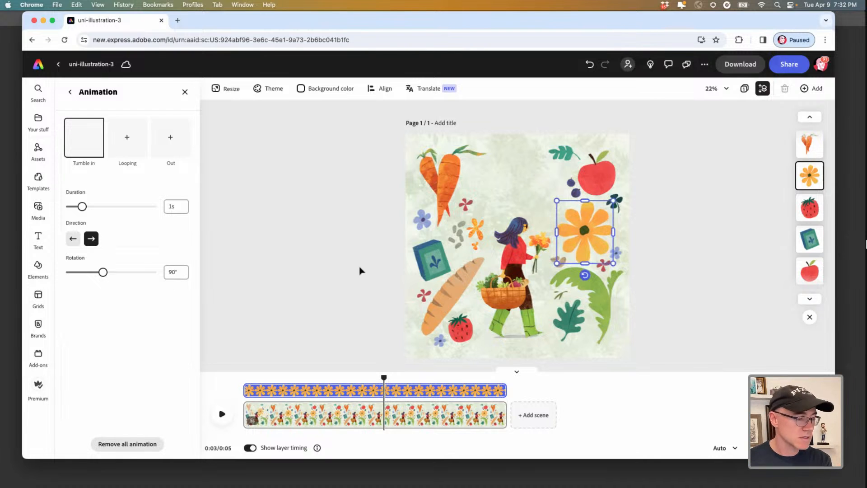
# Step: Add a Spin looping animation to the large orange flower and set its intensity to 5
pyautogui.click(127, 140)
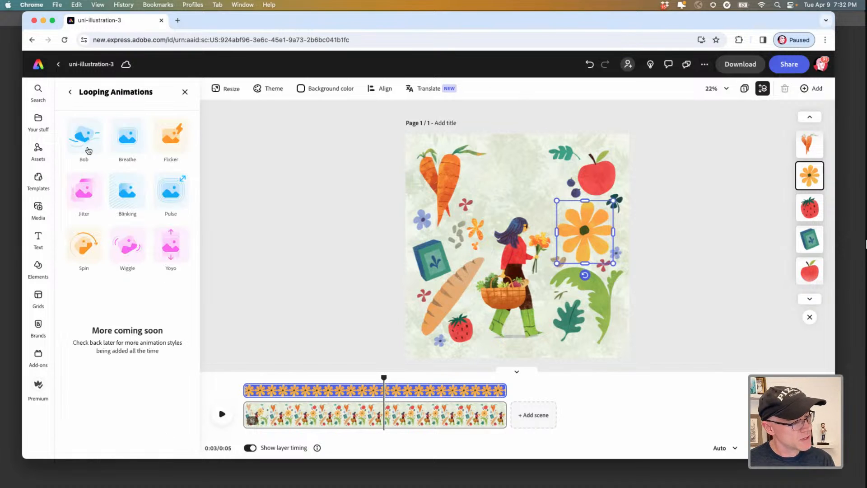
pyautogui.click(93, 259)
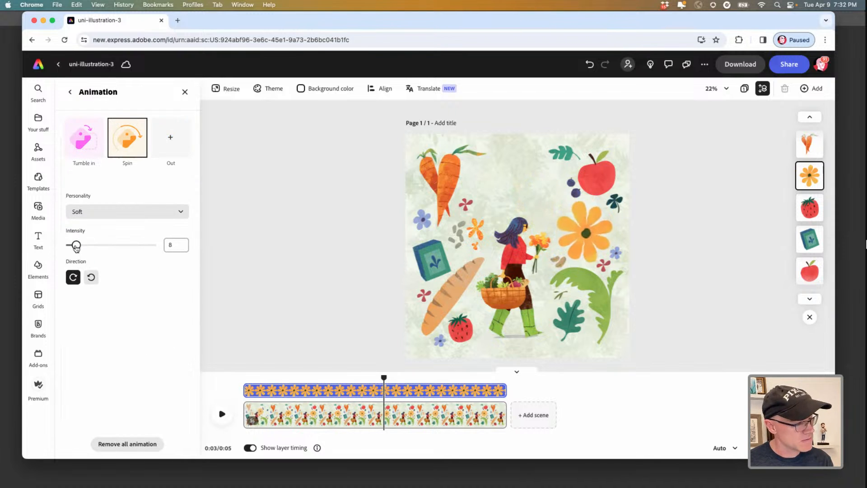
pyautogui.moveTo(76, 245); pyautogui.dragTo(73, 245)
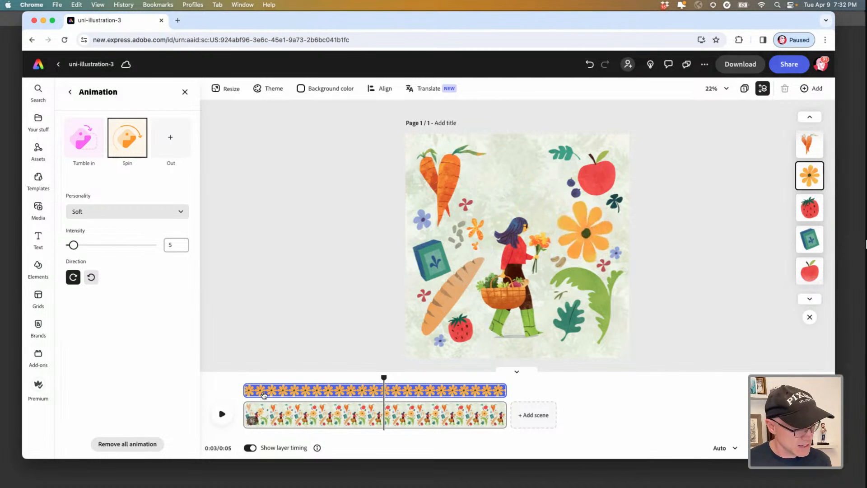
# Step: Trim the start of the orange flower's layer so it enters slightly later than the apple, and preview the playback
pyautogui.moveTo(245, 391); pyautogui.dragTo(286, 393)
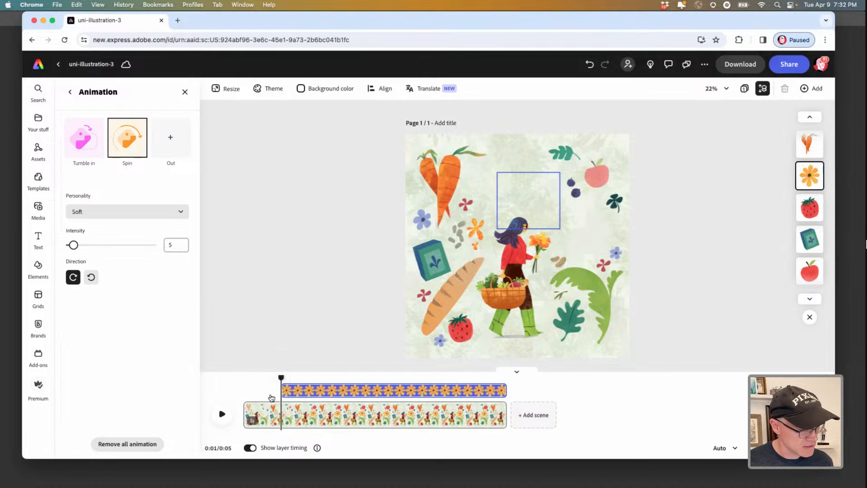
pyautogui.click(228, 412)
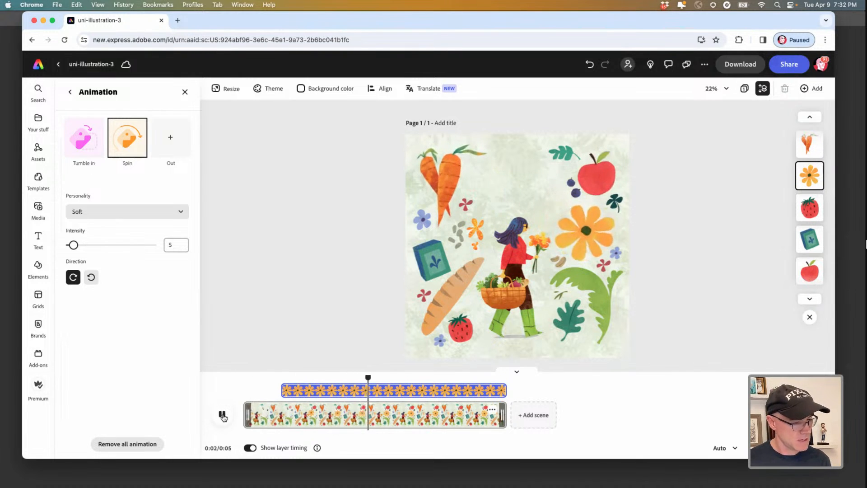
pyautogui.click(222, 415)
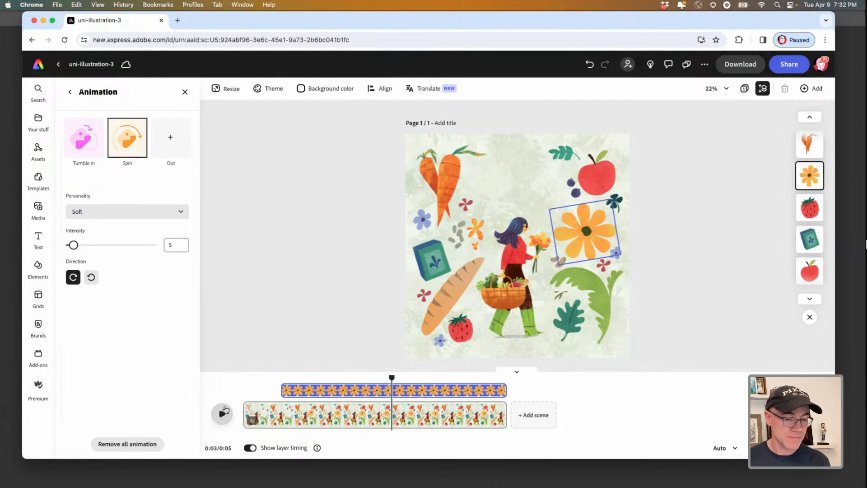
# Step: Apply the Rise in animation to the bread loaf and set its duration to 1.96 s
pyautogui.click(454, 285)
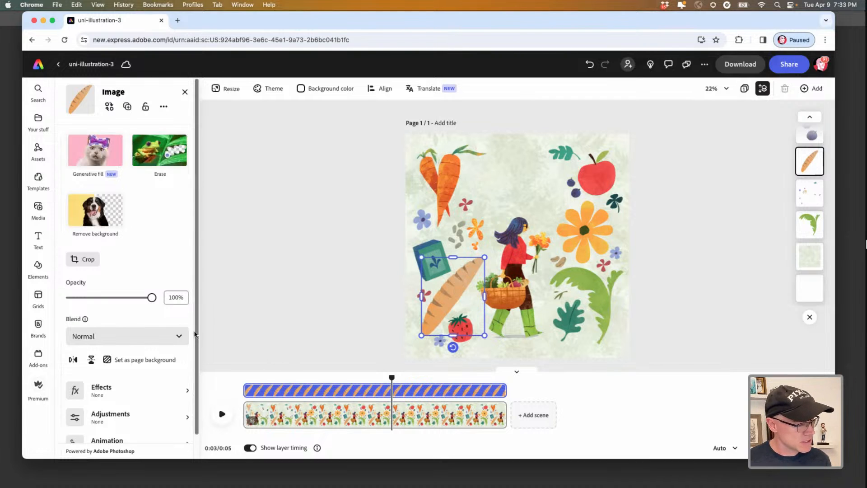
pyautogui.scroll(-1, 175, 360)
pyautogui.click(76, 419)
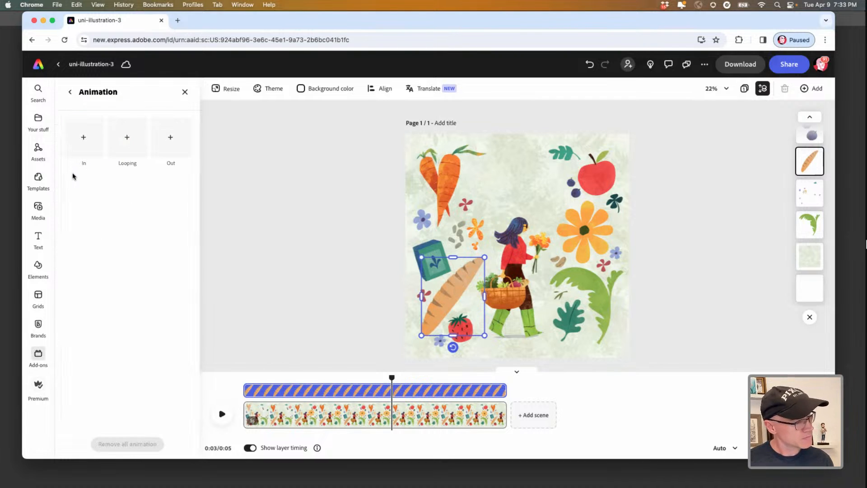
pyautogui.click(70, 149)
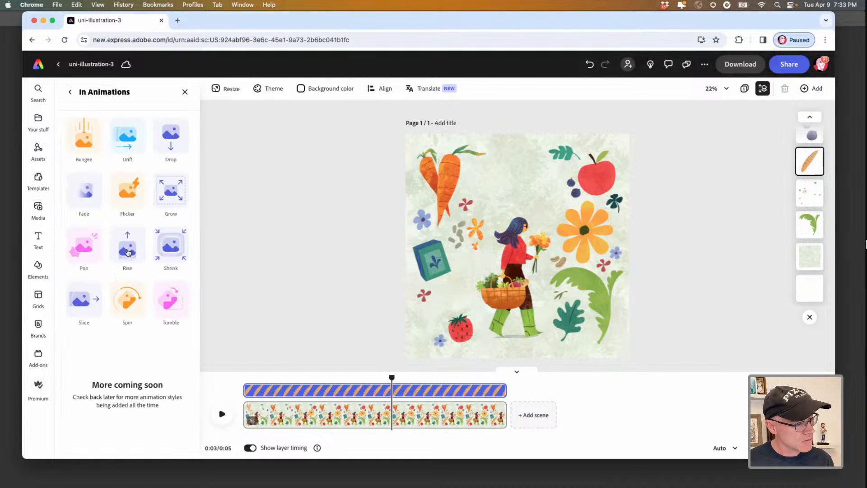
pyautogui.click(128, 247)
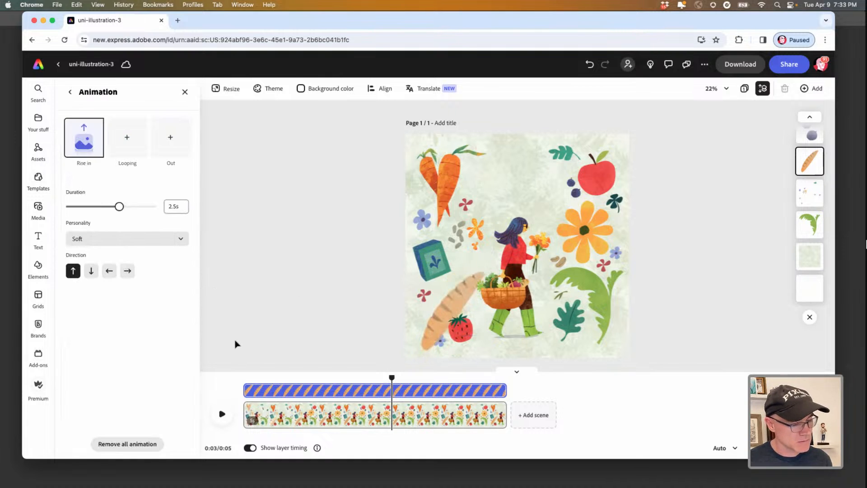
pyautogui.moveTo(120, 206); pyautogui.dragTo(106, 207)
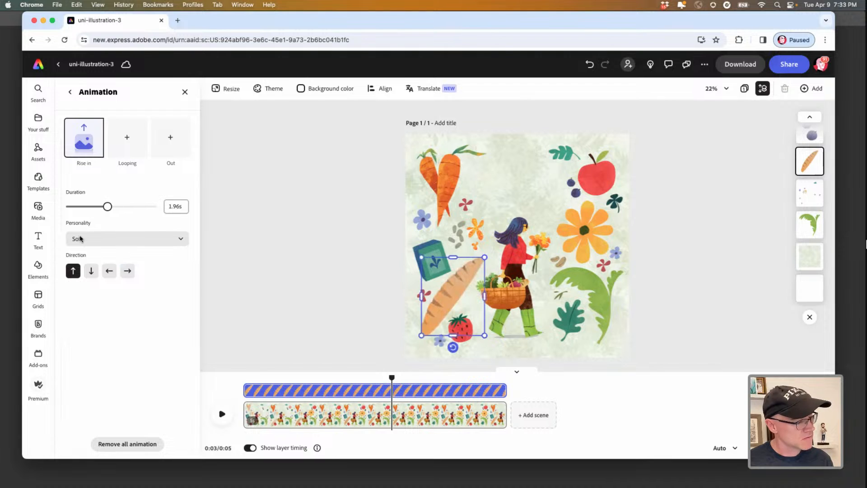
# Step: Add a Bob looping animation to the bread loaf with intensity 1 and speed 29
pyautogui.click(127, 137)
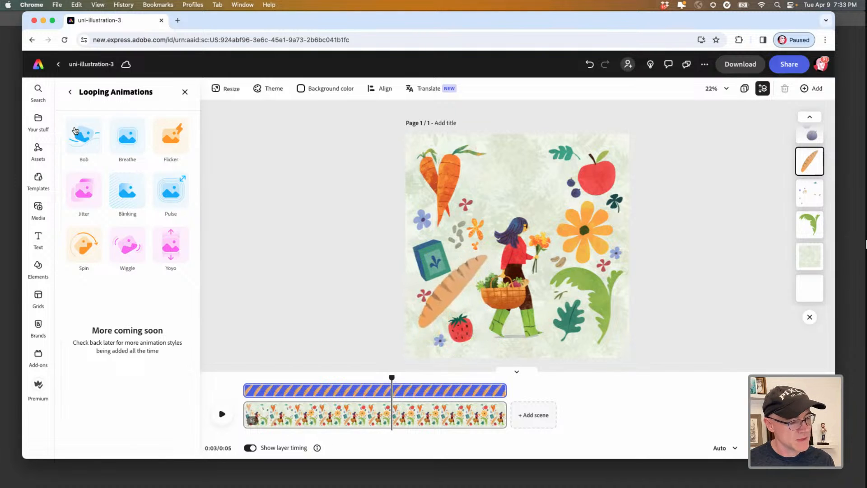
pyautogui.click(83, 144)
pyautogui.click(70, 240)
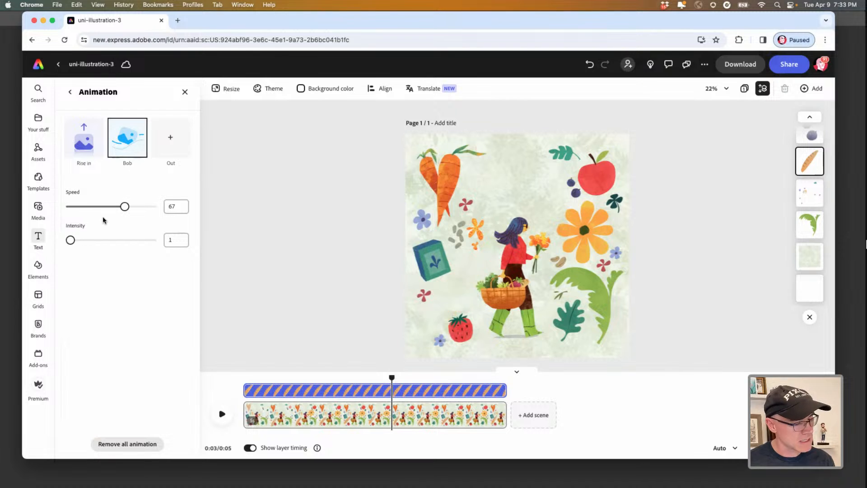
pyautogui.click(92, 211)
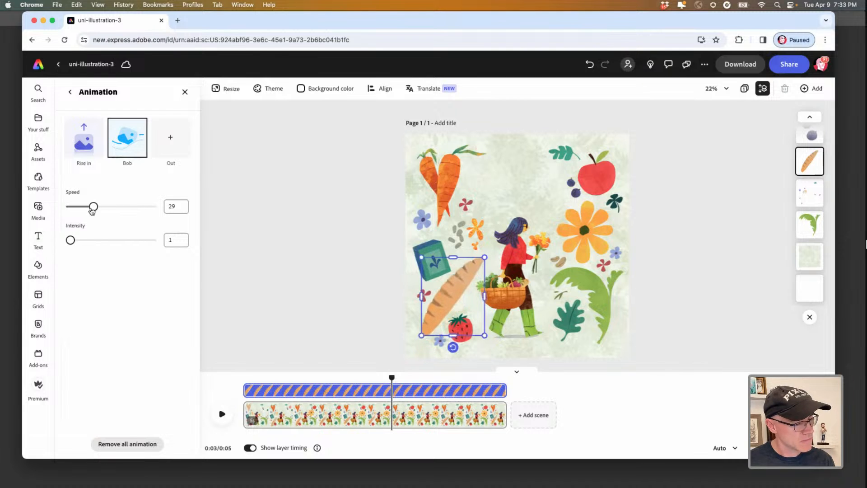
# Step: Set the bread loaf's Bob speed to 39 and trim its layer's start so it enters slightly later, previewing the playback
pyautogui.moveTo(96, 210); pyautogui.dragTo(101, 208)
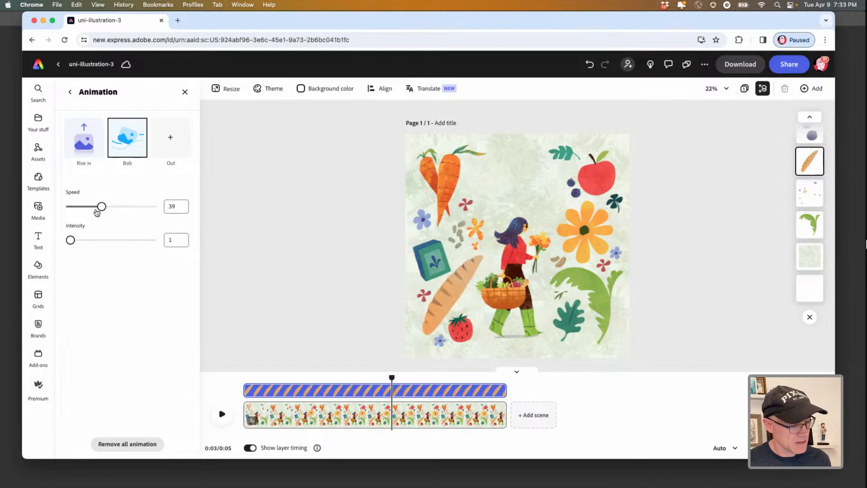
pyautogui.moveTo(248, 392); pyautogui.dragTo(230, 379)
pyautogui.click(221, 413)
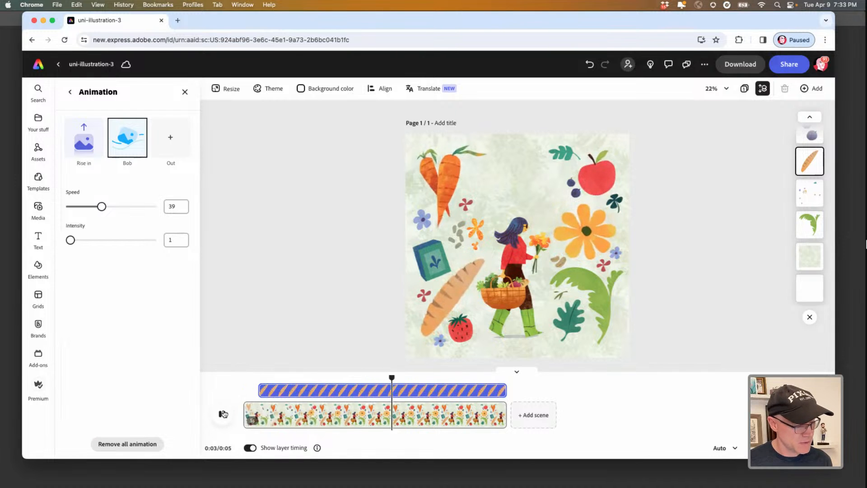
pyautogui.click(220, 404)
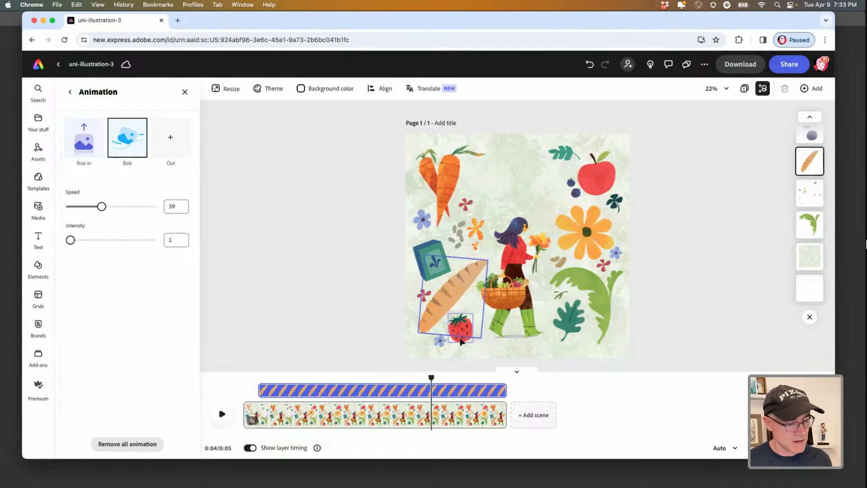
# Step: Apply the Rise in animation to the large green leaf and make it enter moving leftward
pyautogui.click(597, 286)
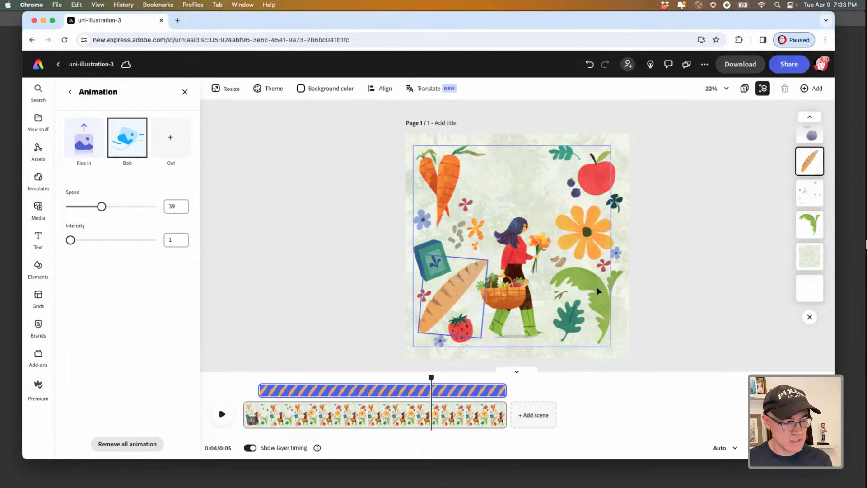
pyautogui.click(806, 221)
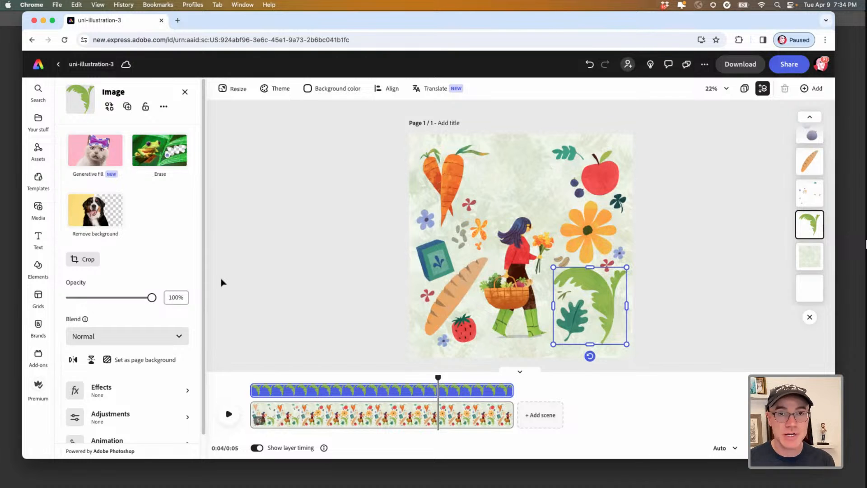
pyautogui.scroll(-3, 72, 382)
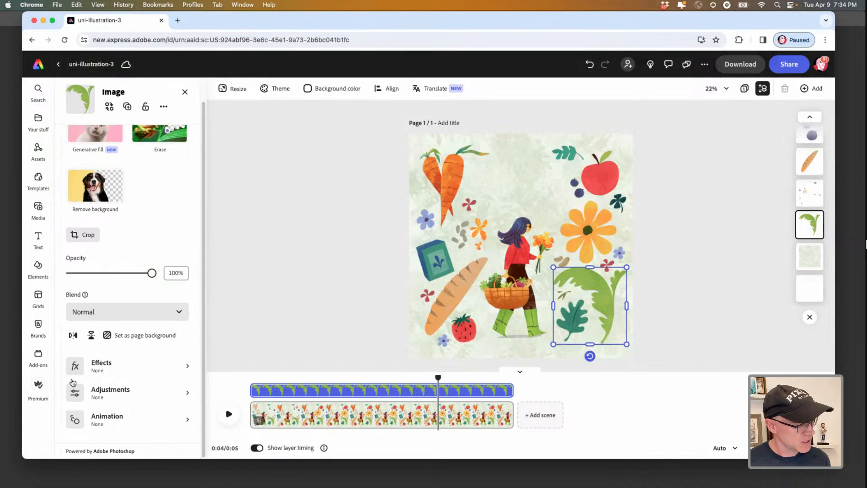
pyautogui.click(80, 416)
pyautogui.click(82, 169)
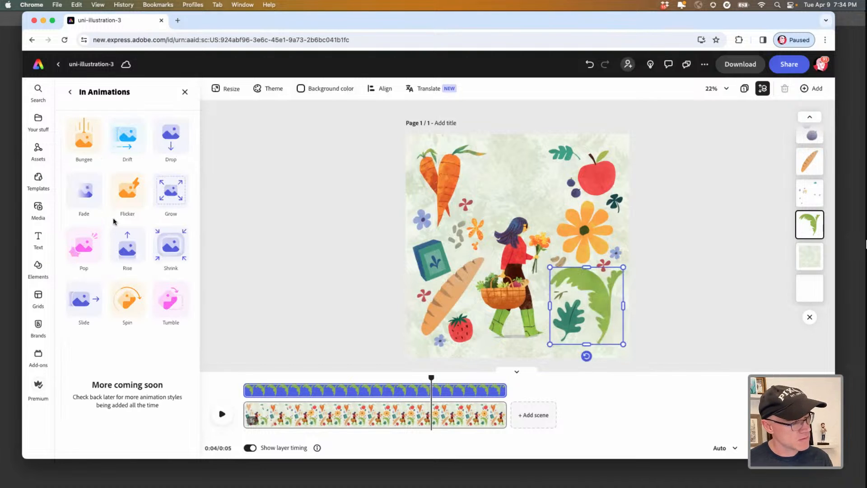
pyautogui.click(128, 256)
pyautogui.click(108, 273)
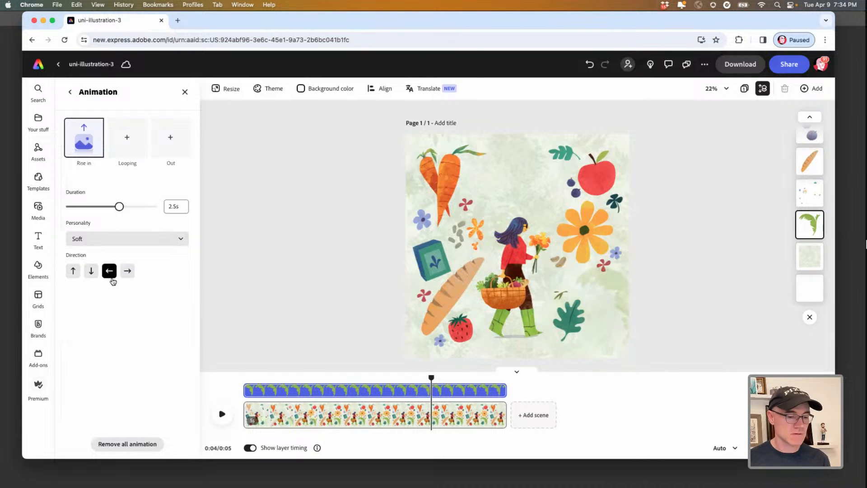
# Step: Try a Pulse looping animation on the large green leaf with speed 52 and intensity 2, and remove it
pyautogui.click(126, 143)
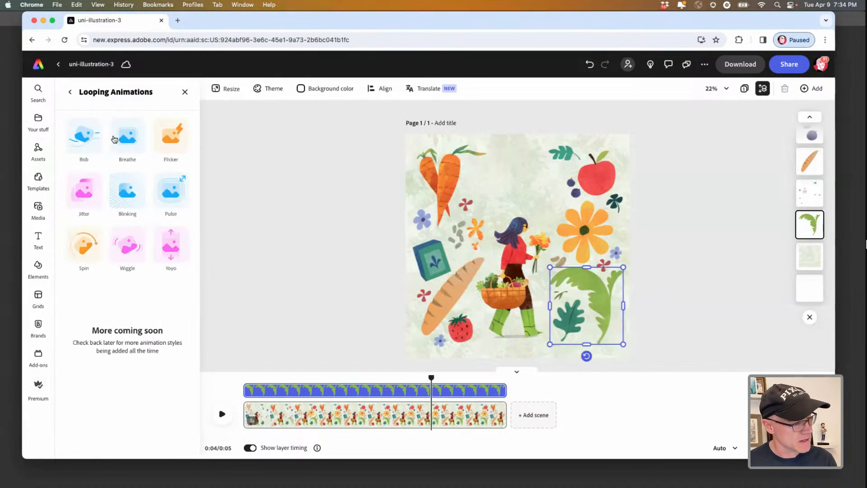
pyautogui.click(170, 192)
pyautogui.moveTo(88, 273); pyautogui.dragTo(66, 277)
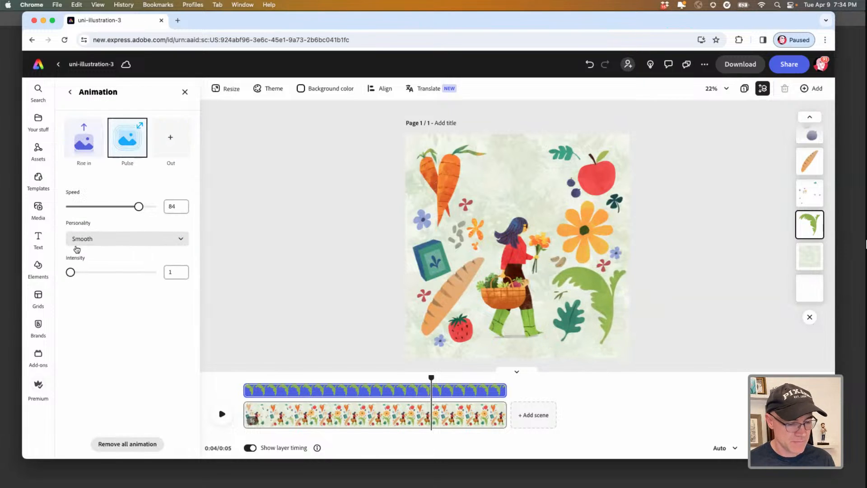
pyautogui.click(112, 207)
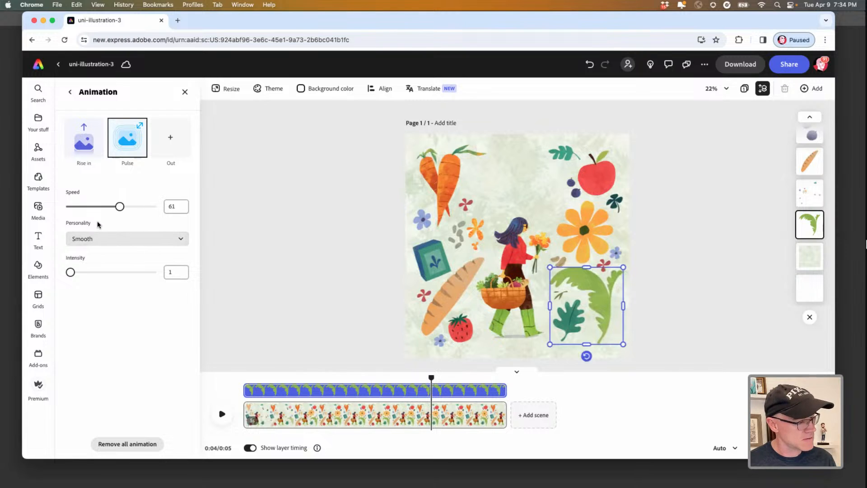
pyautogui.click(70, 273)
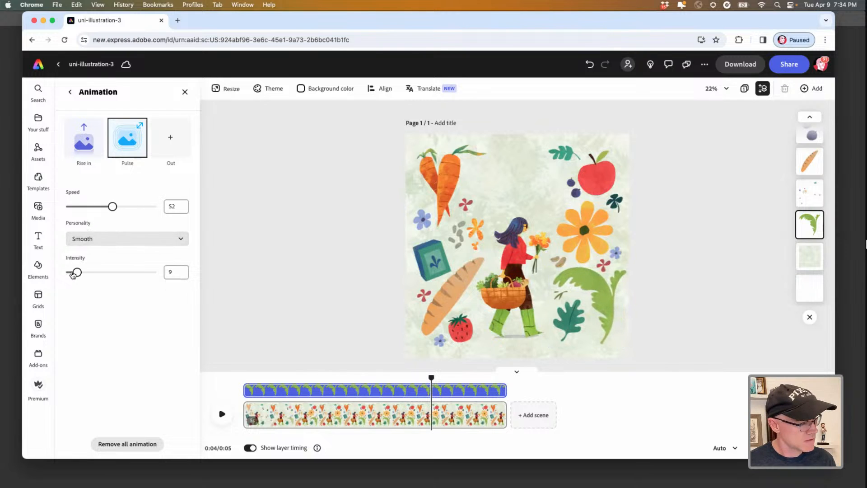
pyautogui.click(71, 272)
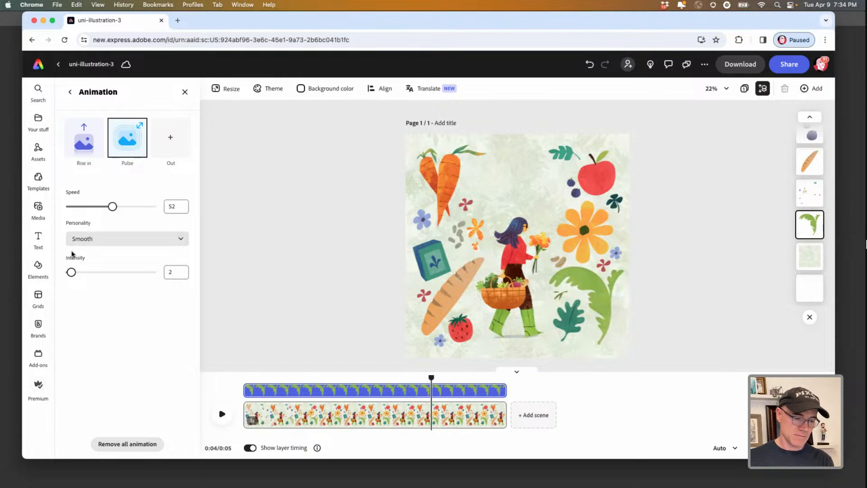
pyautogui.click(126, 141)
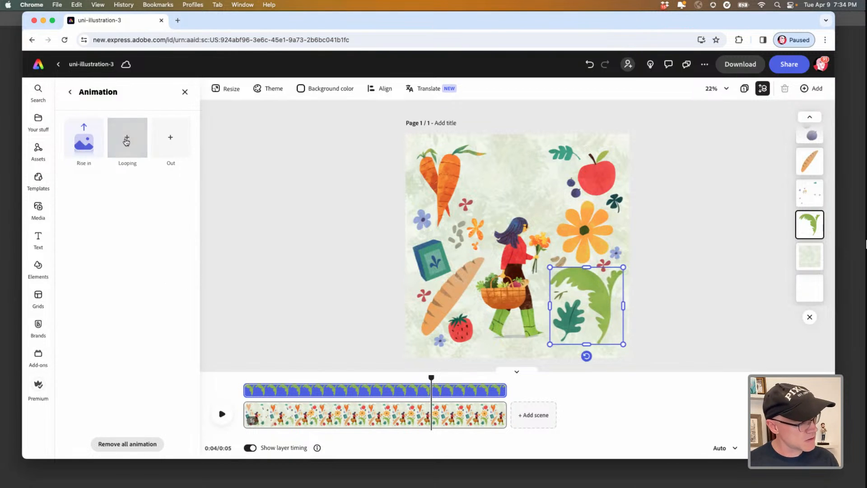
# Step: Add a Yoyo looping animation to the large green leaf with speed 41 and intensity 1
pyautogui.click(125, 145)
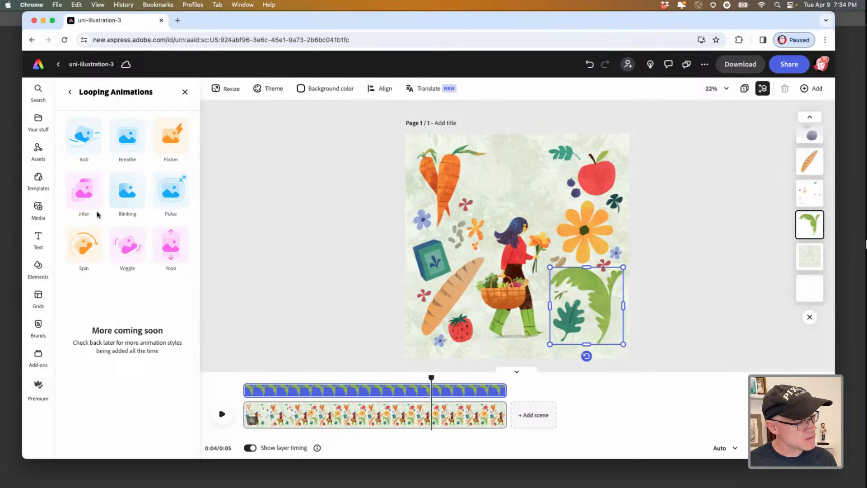
pyautogui.click(166, 245)
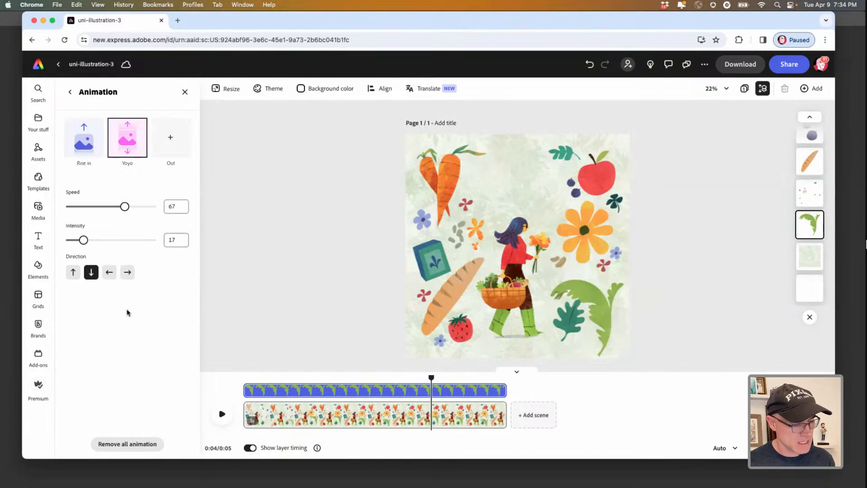
pyautogui.click(72, 242)
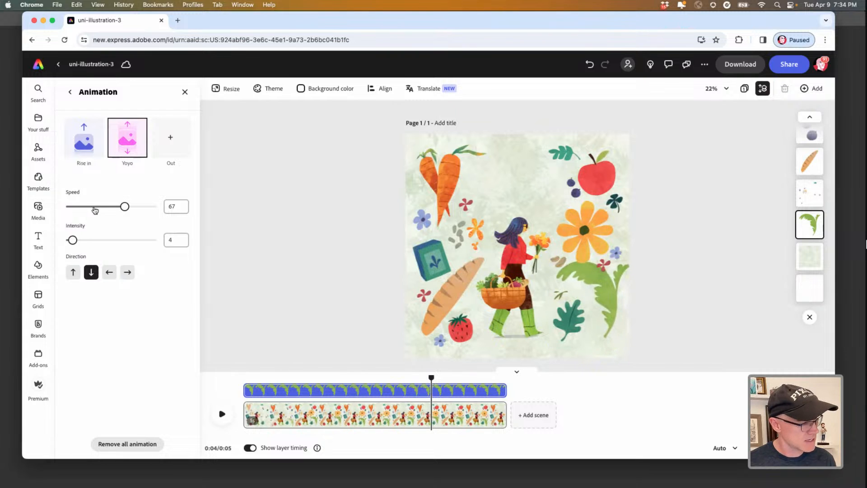
pyautogui.moveTo(68, 240); pyautogui.dragTo(68, 239)
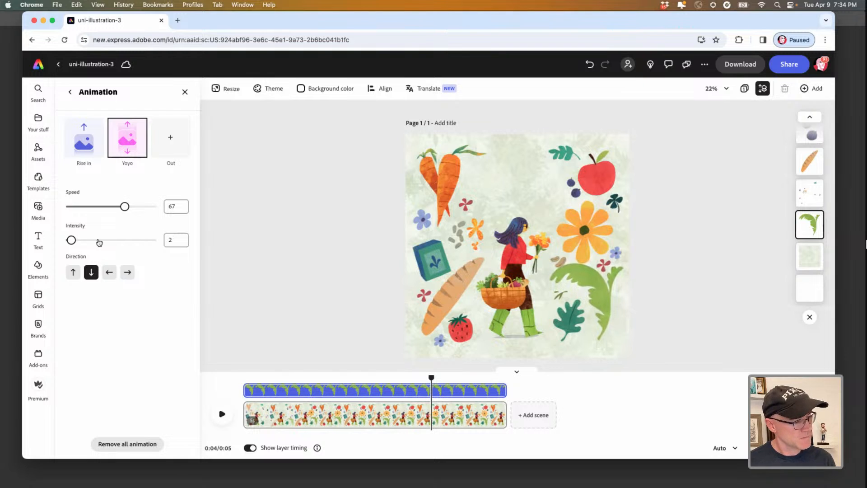
pyautogui.click(101, 211)
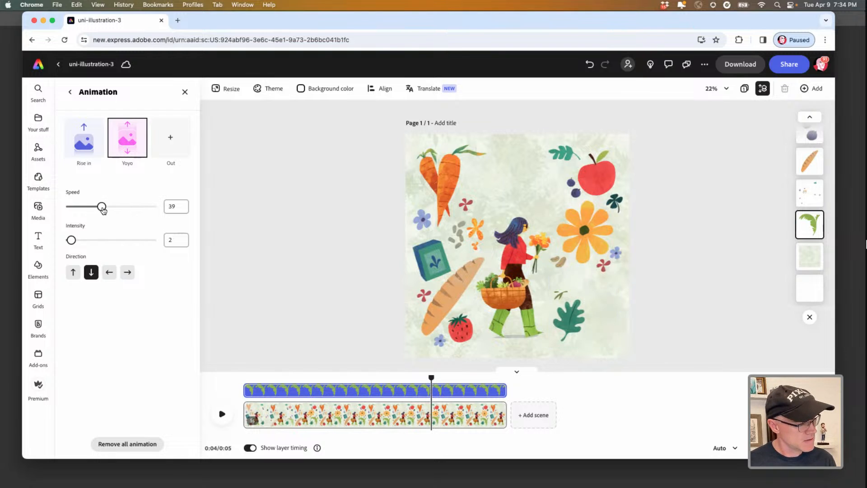
pyautogui.click(68, 239)
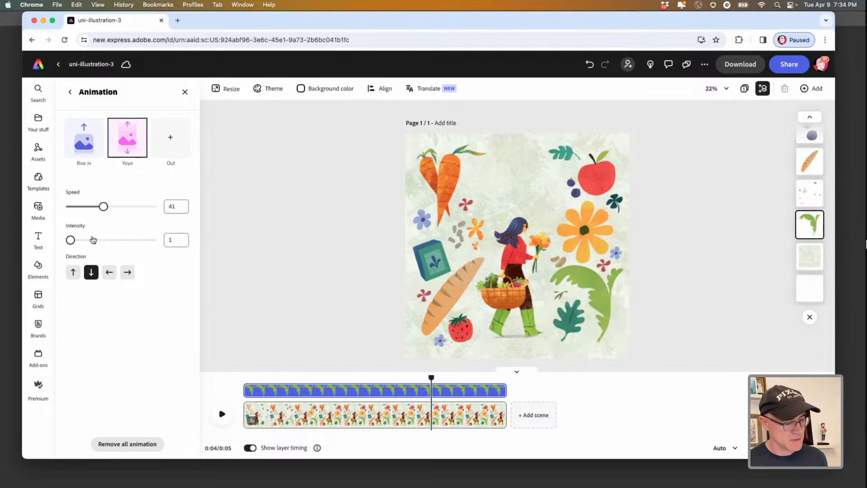
# Step: Trim the start of the green leaf's layer to a length of about 4.2 s and preview the playback
pyautogui.moveTo(244, 391); pyautogui.dragTo(293, 391)
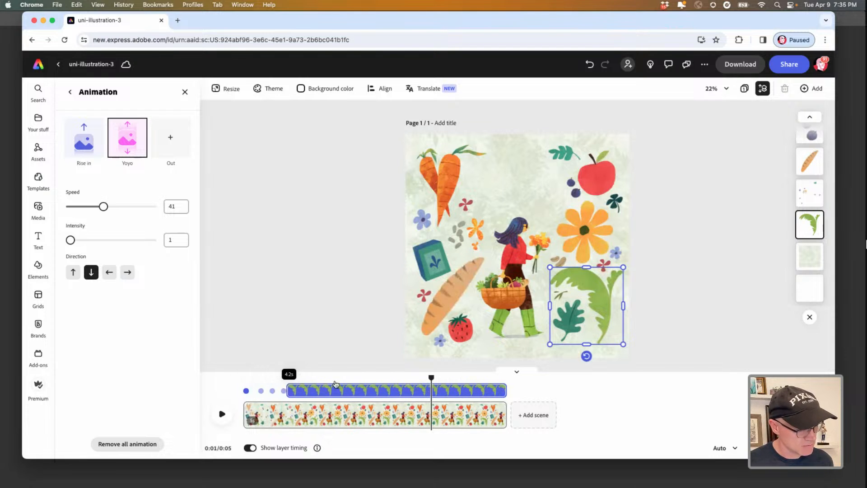
pyautogui.click(222, 414)
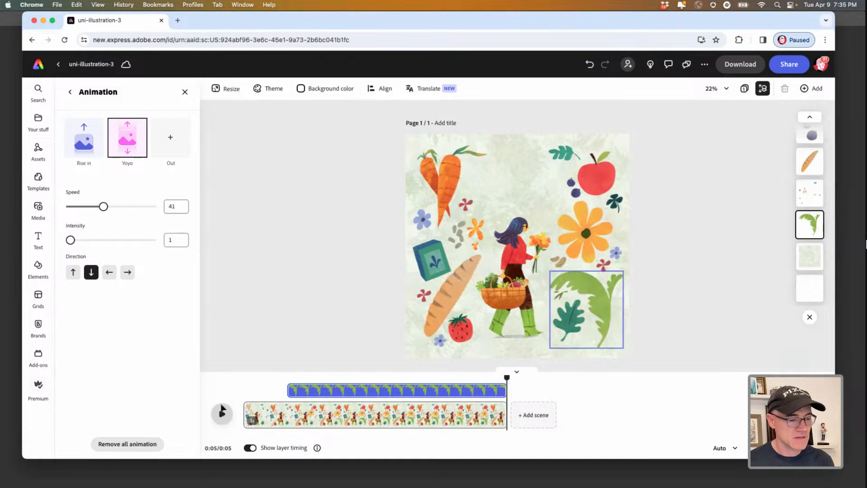
# Step: Add a Wiggle looping animation to the green book with intensity 9 and speed 52
pyautogui.click(432, 260)
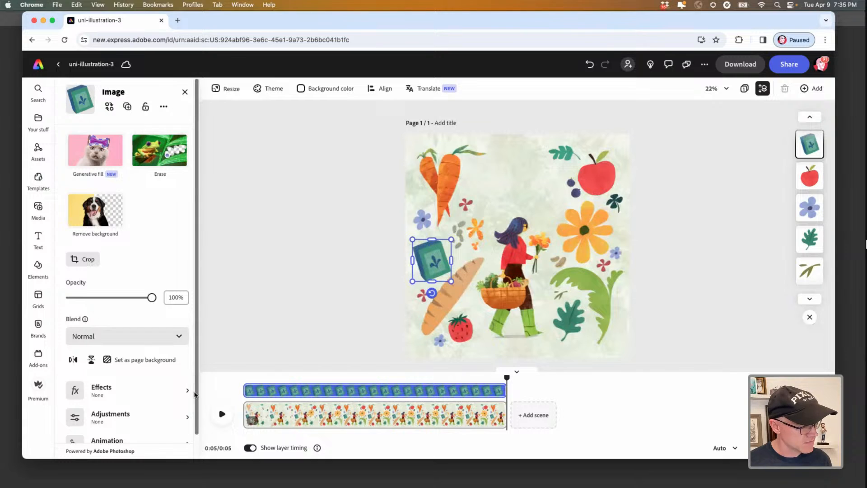
pyautogui.scroll(-1, 166, 384)
pyautogui.click(76, 421)
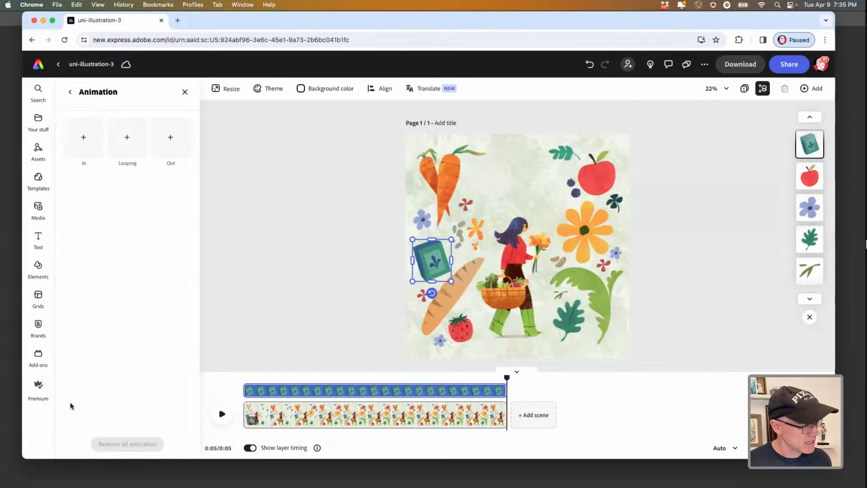
pyautogui.click(126, 136)
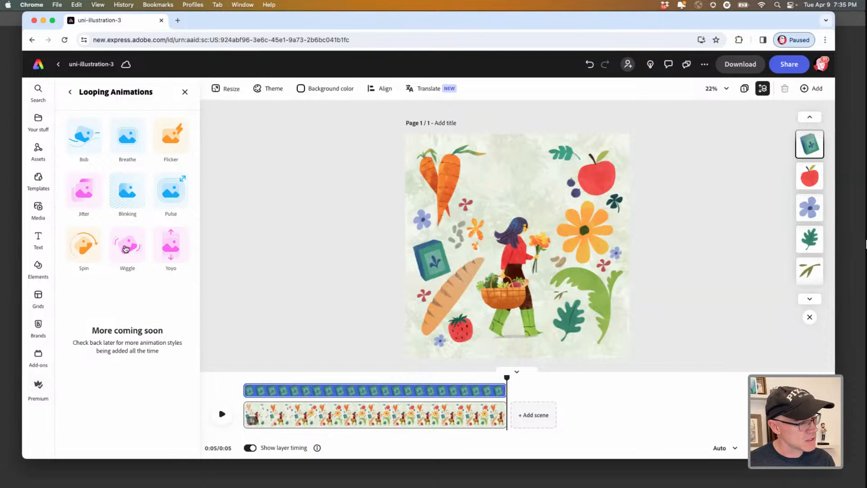
pyautogui.click(126, 250)
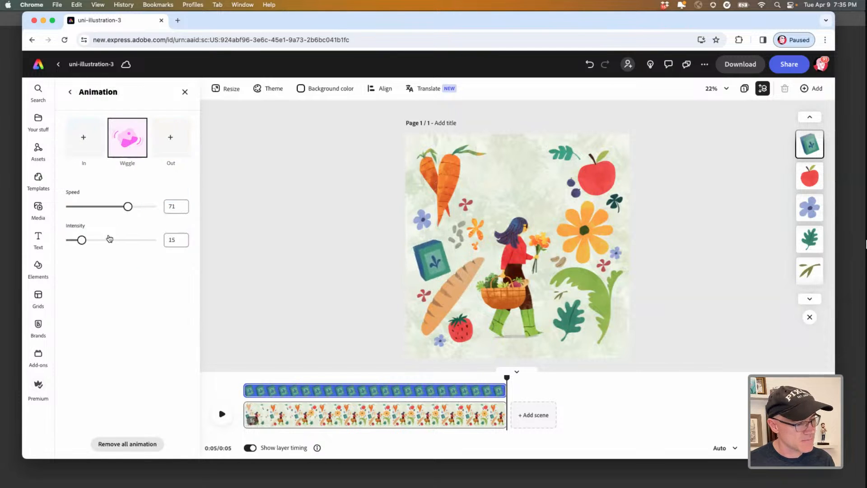
pyautogui.moveTo(82, 240); pyautogui.dragTo(75, 243)
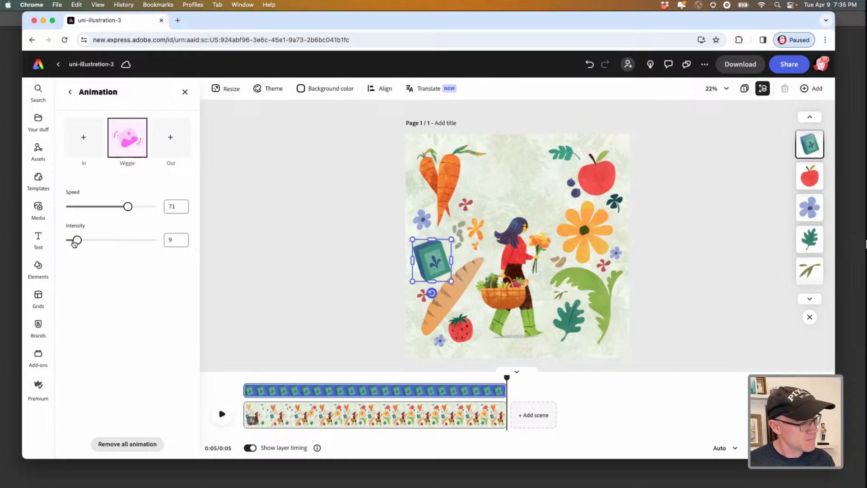
pyautogui.click(113, 207)
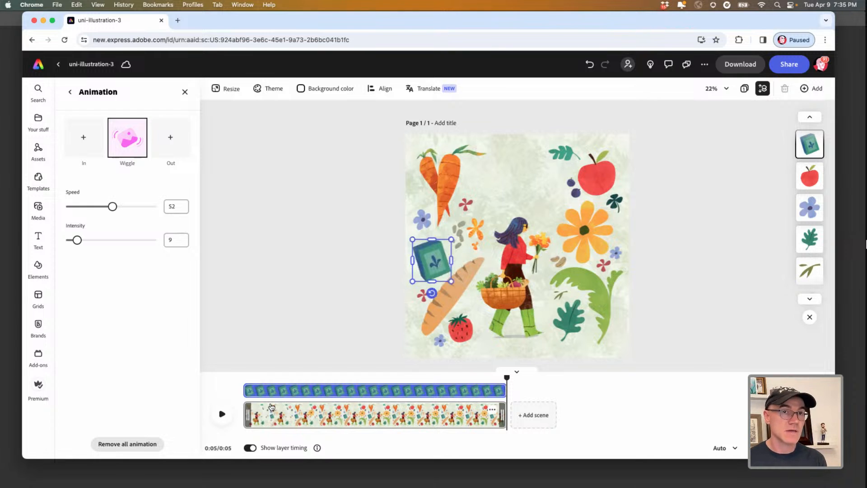
# Step: Leave the book's animation settings and search the saved libraries for "uni"
pyautogui.click(70, 92)
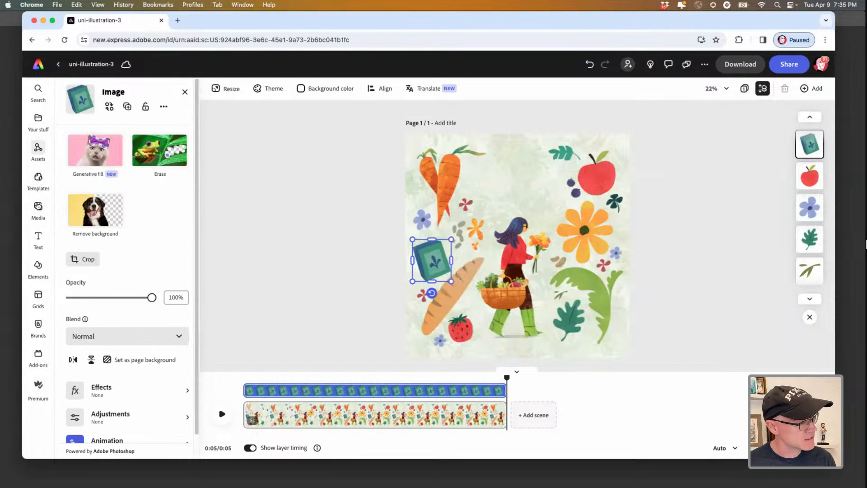
pyautogui.click(39, 123)
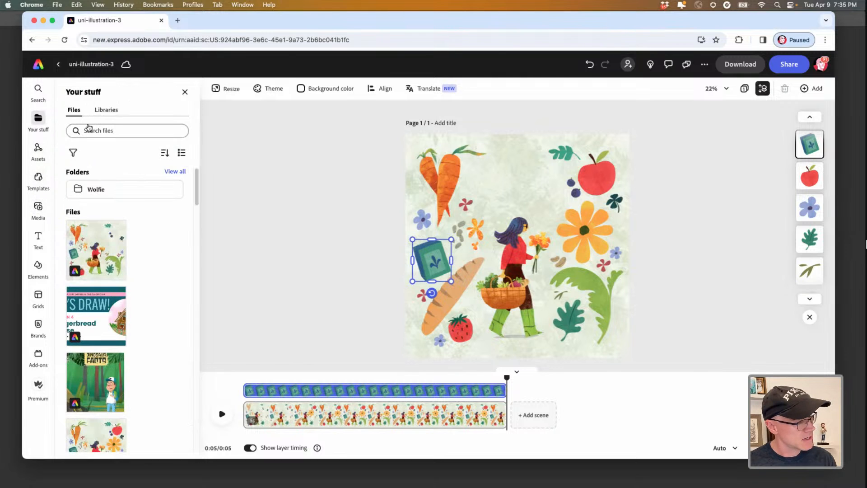
pyautogui.click(97, 110)
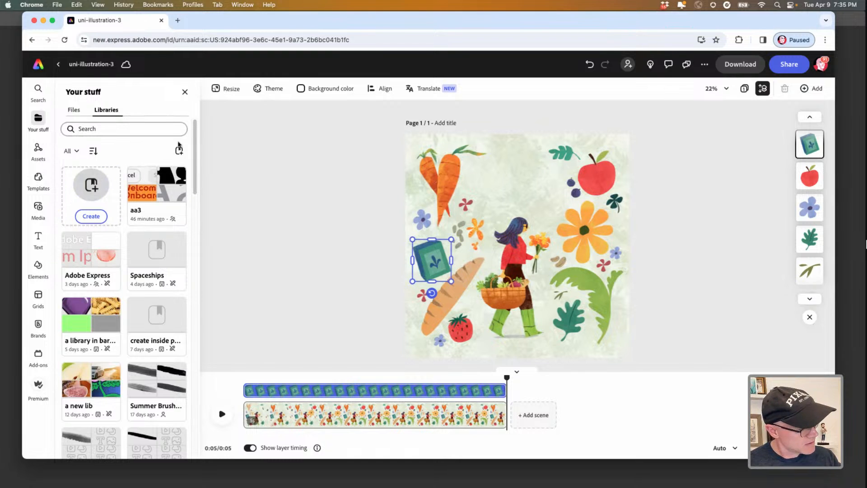
pyautogui.click(113, 128)
pyautogui.write('un')
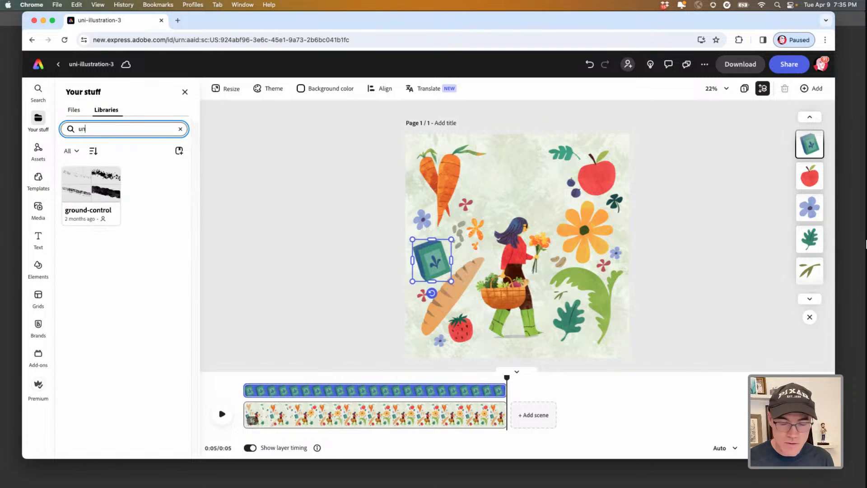
pyautogui.write('i')
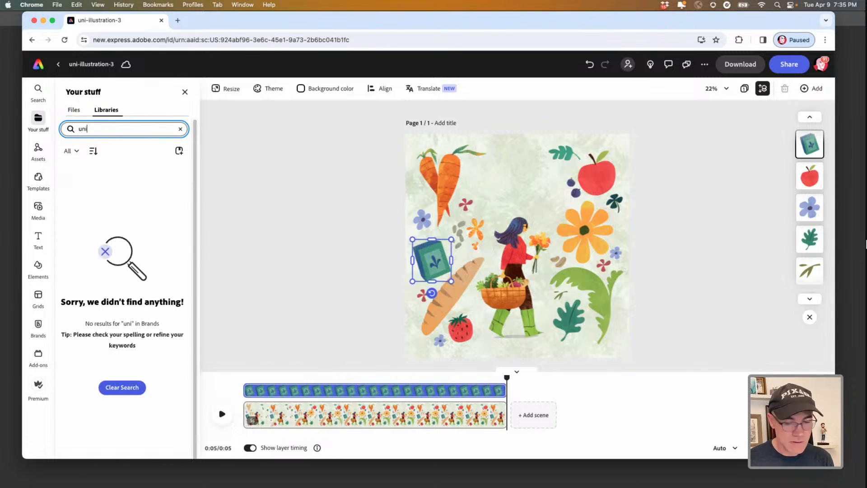
# Step: Clear the library search and filter the libraries to show only Yours
pyautogui.press('BackSpace')
pyautogui.press('BackSpace')
pyautogui.press('BackSpace')
pyautogui.click(92, 151)
pyautogui.click(69, 152)
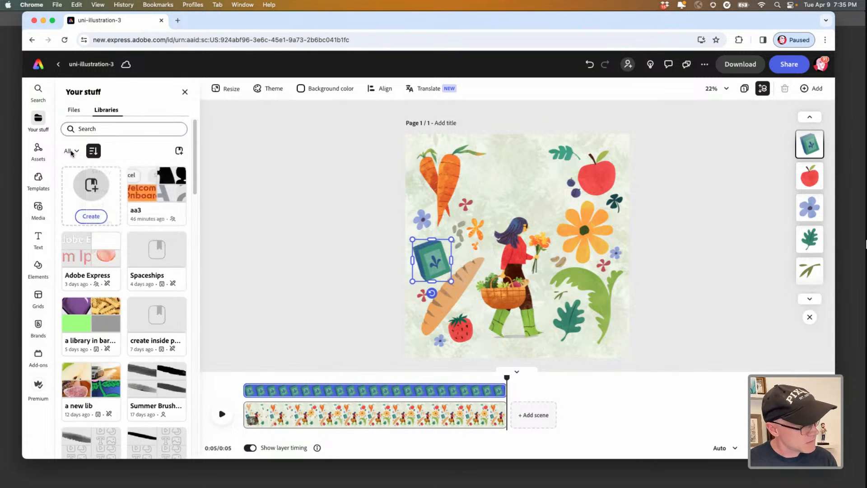
pyautogui.click(88, 182)
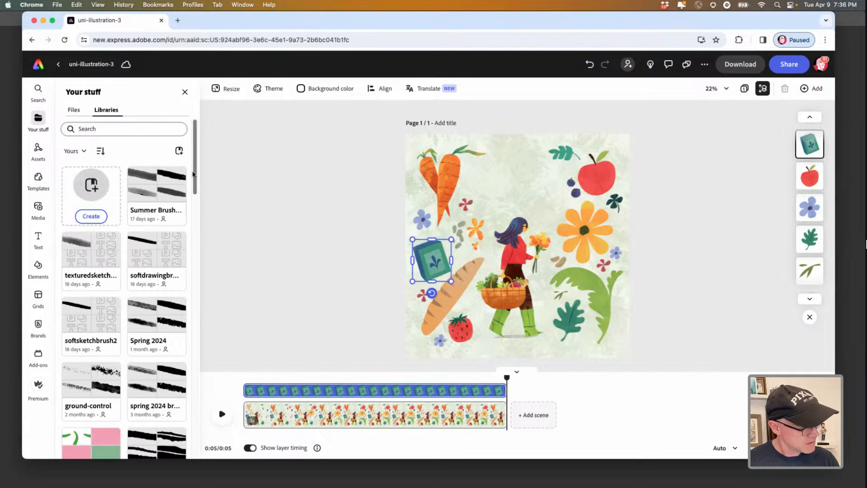
# Step: Search the personal libraries for "uni", clear the search, and look through the list of saved libraries
pyautogui.moveTo(194, 171); pyautogui.dragTo(83, 130)
pyautogui.click(82, 129)
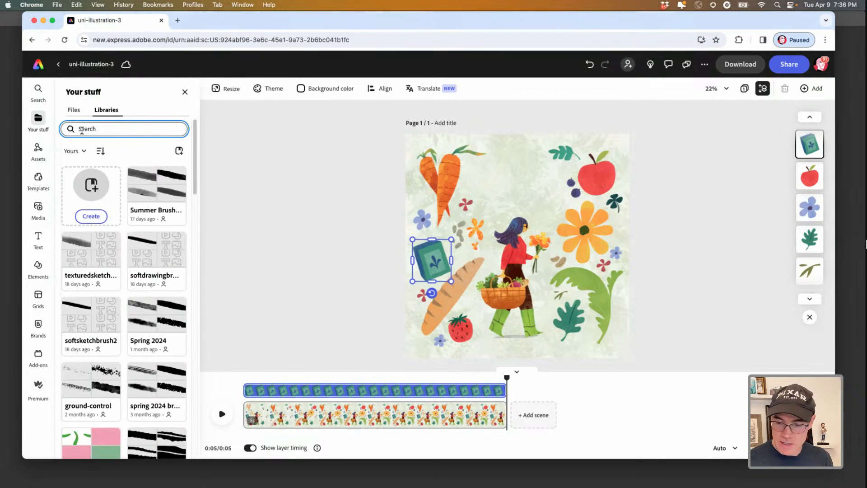
pyautogui.write('uni')
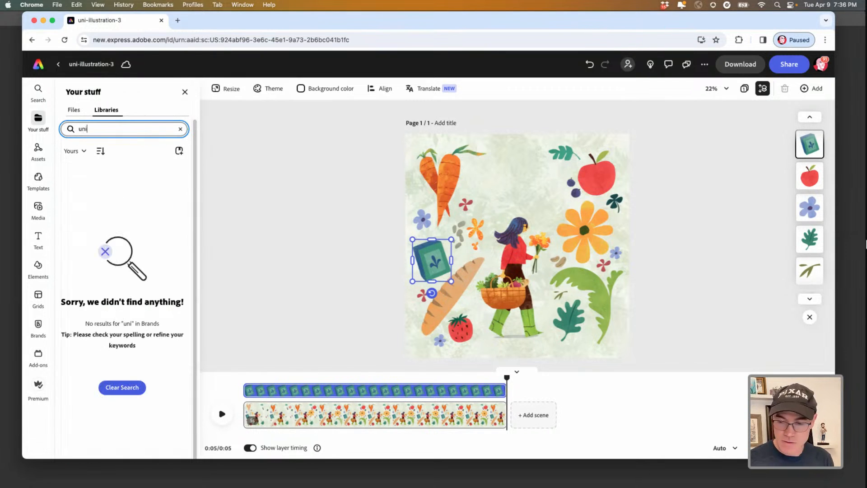
pyautogui.press('BackSpace')
pyautogui.press('BackSpace')
pyautogui.press('BackSpace')
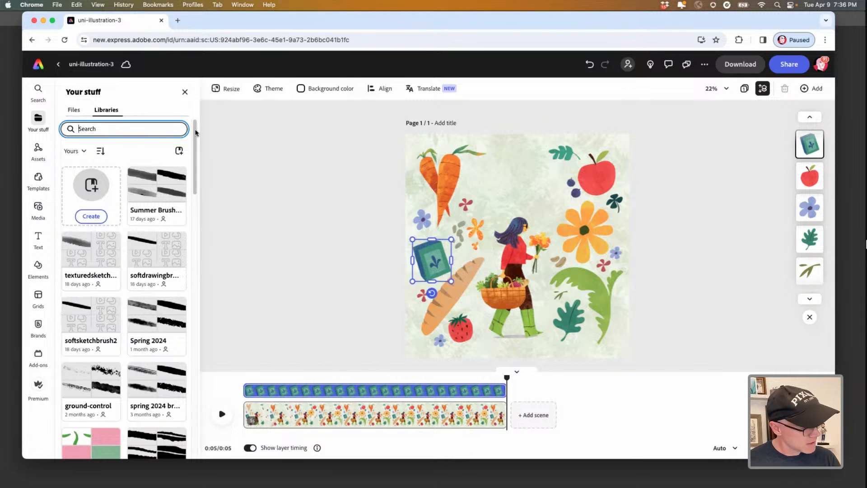
pyautogui.scroll(-7, 178, 143)
pyautogui.scroll(7, 166, 213)
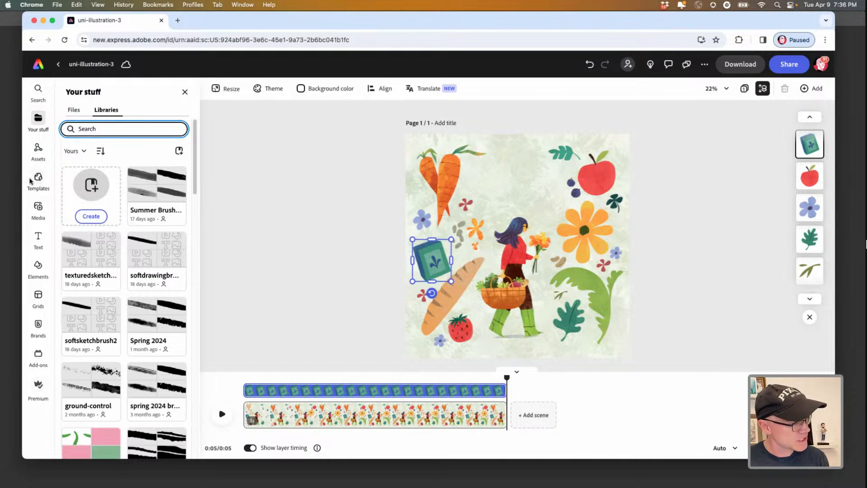
# Step: Upload UNI-MARKET.png from the device's Creative Campus folder and place it on the page as an image
pyautogui.click(38, 210)
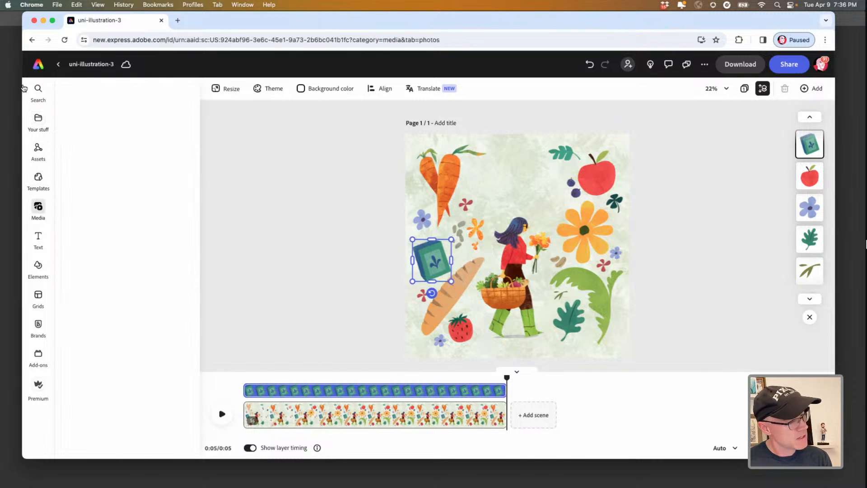
pyautogui.click(108, 133)
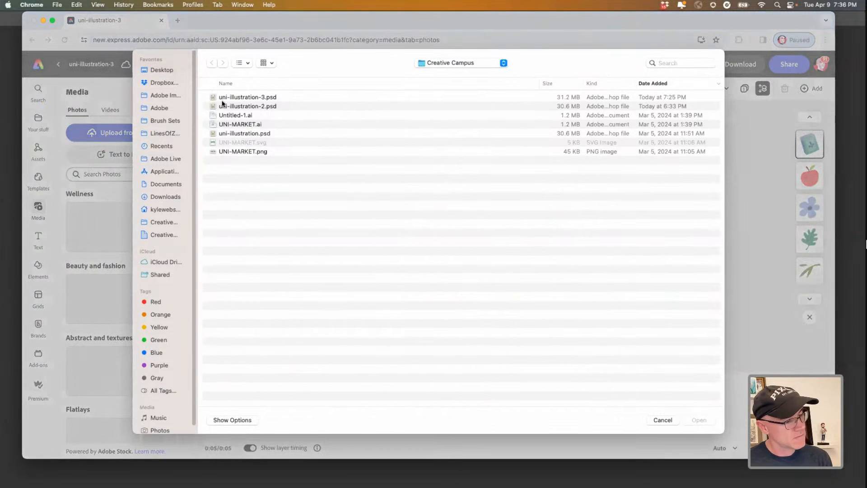
pyautogui.click(249, 151)
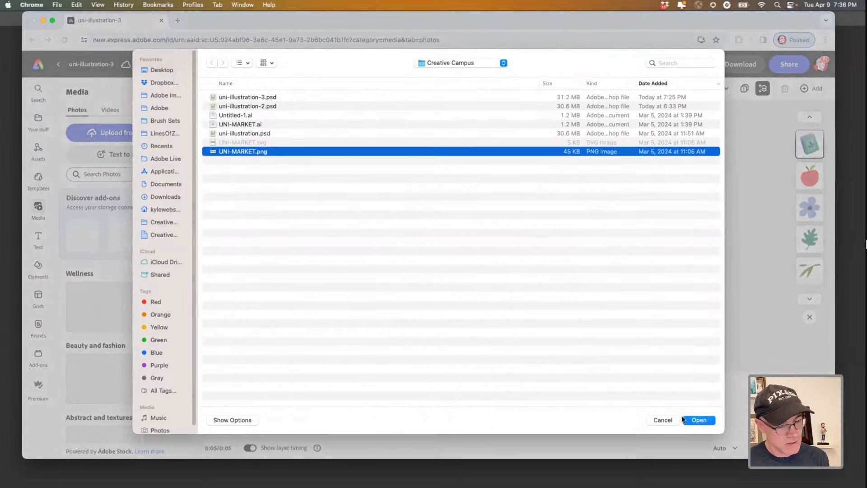
pyautogui.click(700, 420)
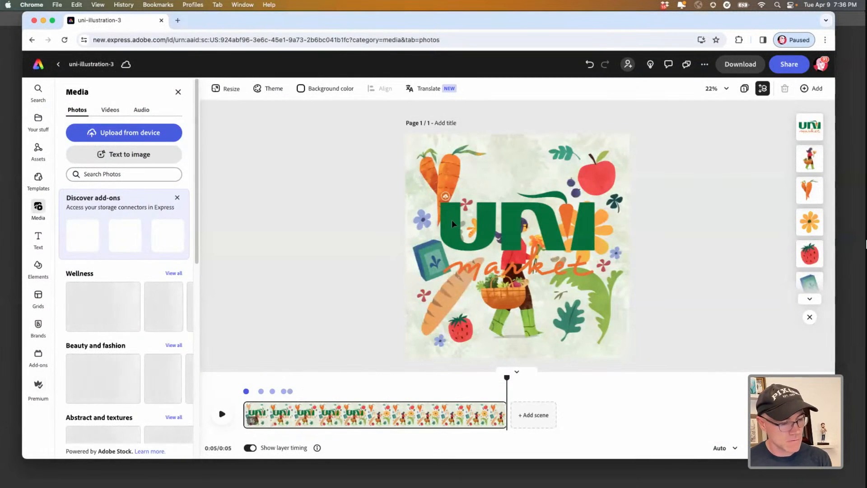
# Step: Scale down the UNI market logo, centre it above the woman between the carrots and the apple, and deselect it
pyautogui.moveTo(445, 196); pyautogui.dragTo(493, 171)
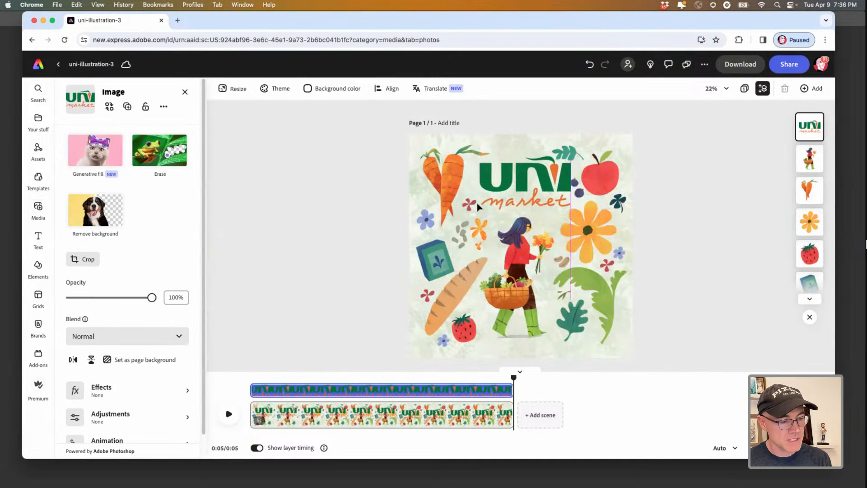
pyautogui.moveTo(480, 209); pyautogui.dragTo(508, 189)
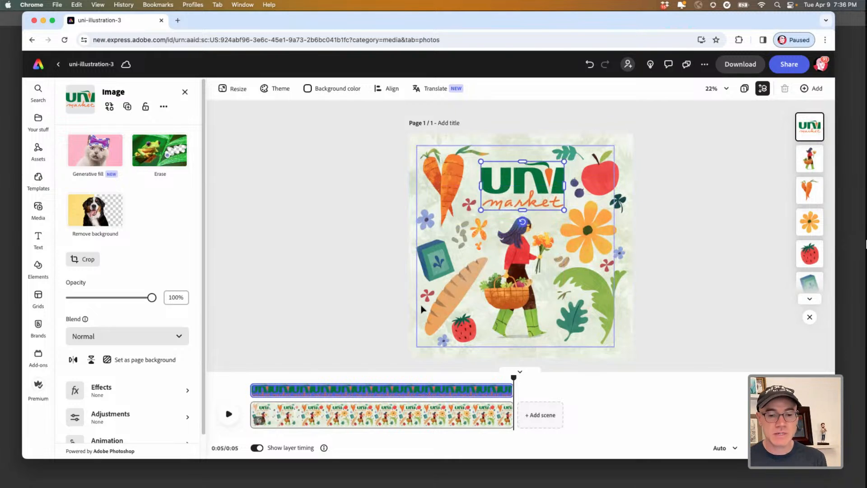
pyautogui.moveTo(808, 138); pyautogui.dragTo(808, 120)
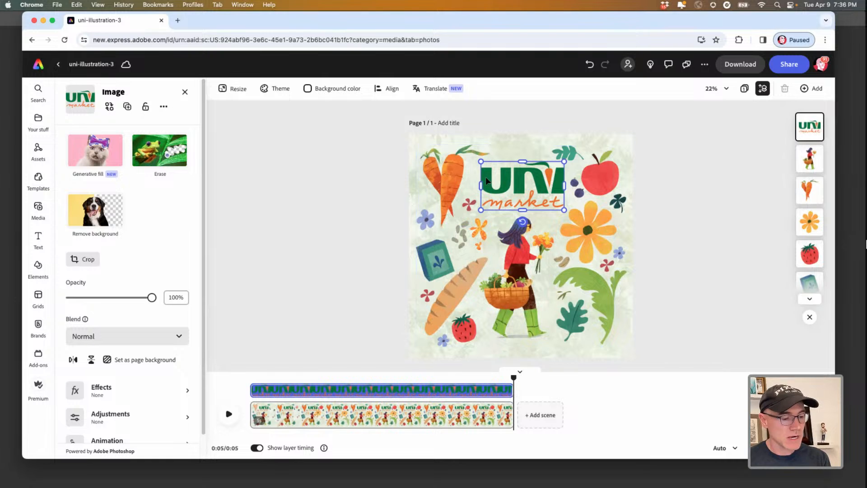
pyautogui.click(387, 185)
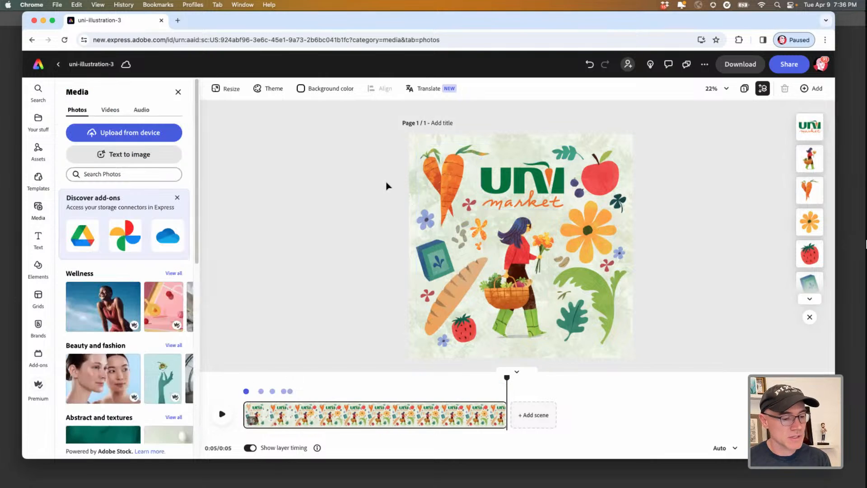
# Step: Add a Drift entrance animation to the UNI market logo with its direction set to downward
pyautogui.click(488, 186)
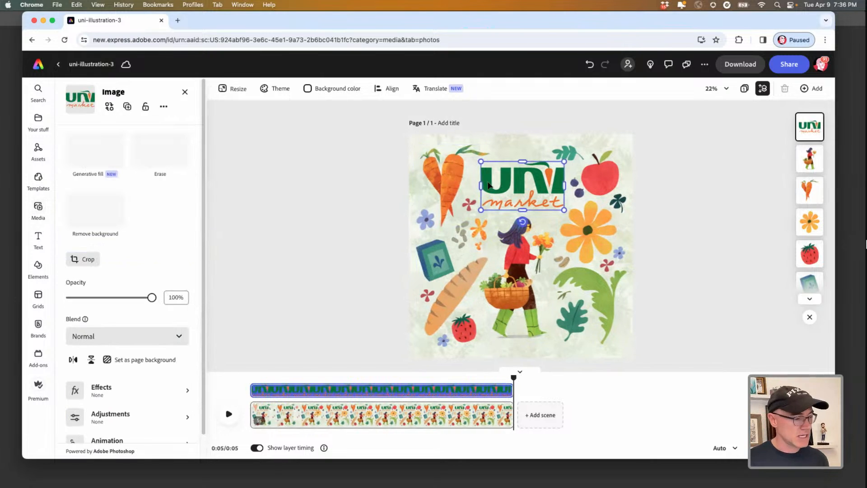
pyautogui.scroll(-2, 181, 362)
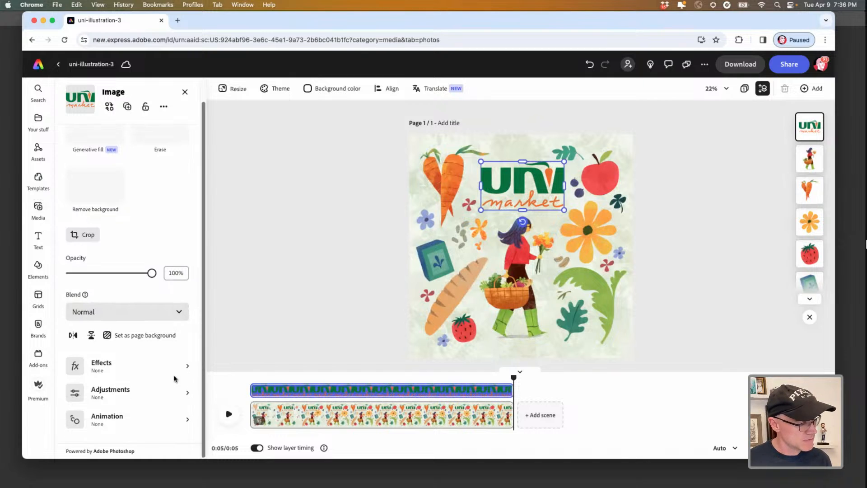
pyautogui.click(76, 421)
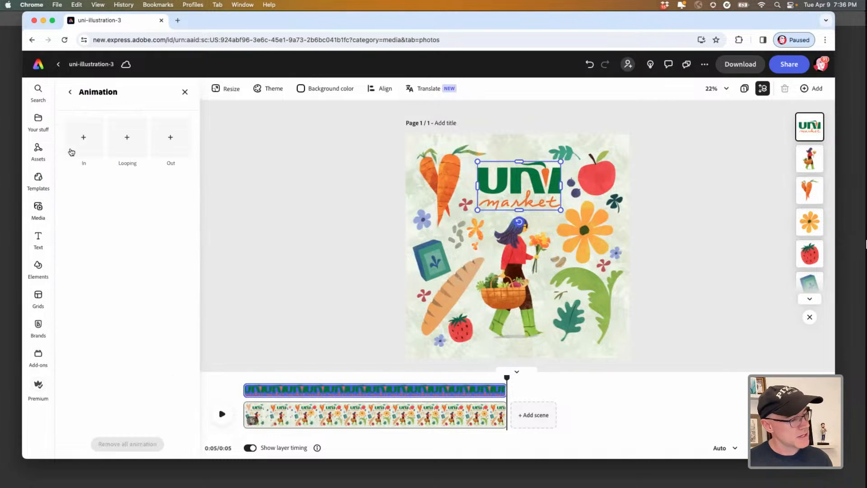
pyautogui.click(88, 139)
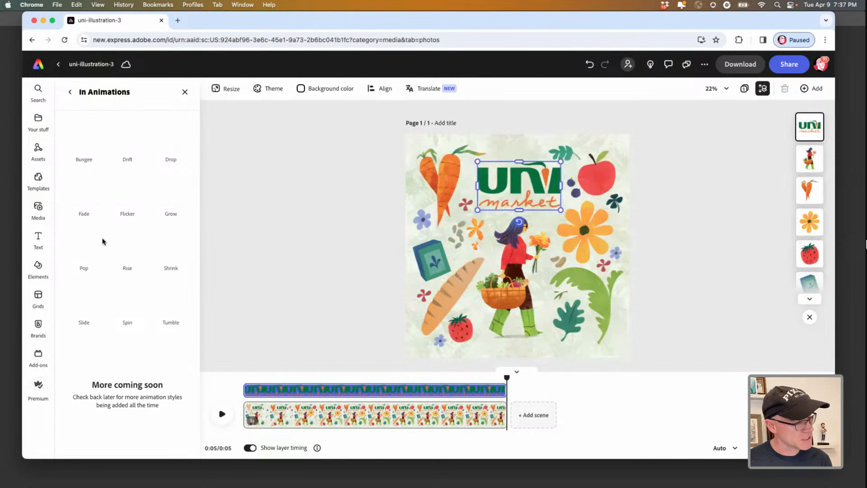
pyautogui.click(126, 156)
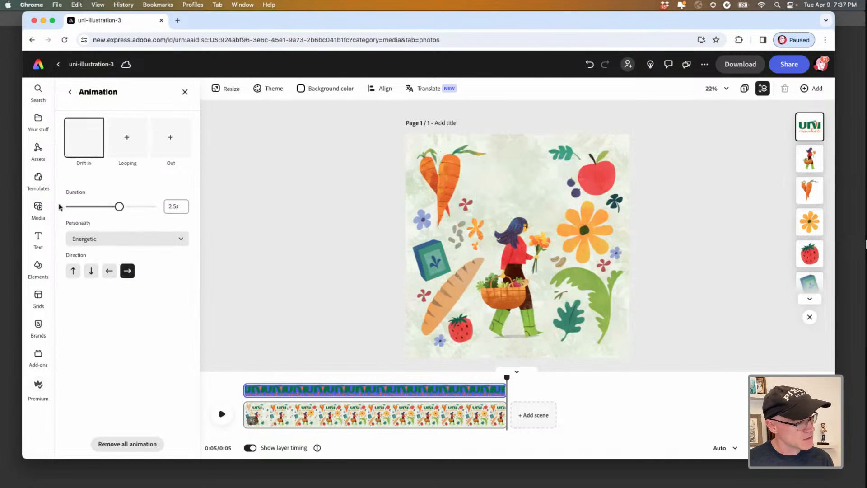
pyautogui.click(89, 270)
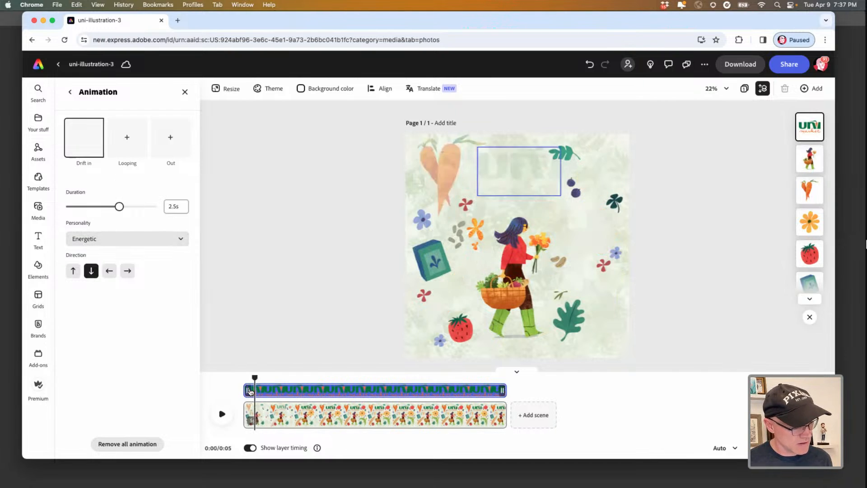
# Step: Trim the start of the logo's layer to begin about 1 s into the scene and preview the playback
pyautogui.moveTo(245, 391); pyautogui.dragTo(303, 391)
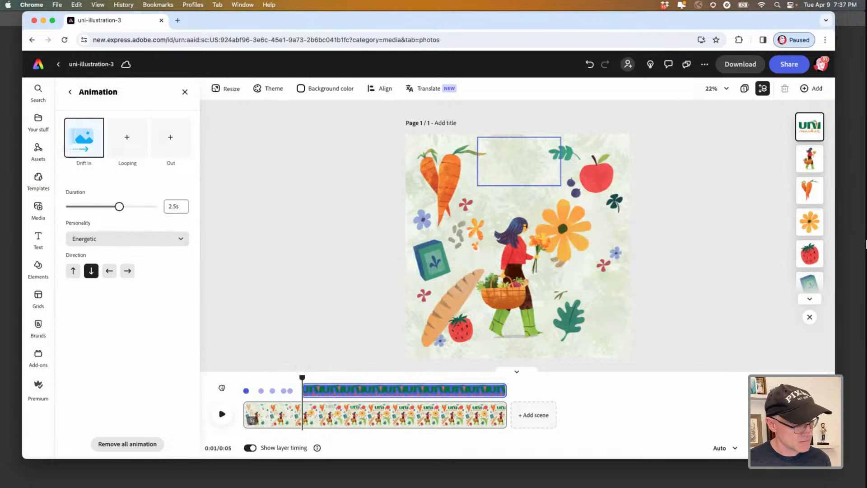
pyautogui.click(223, 414)
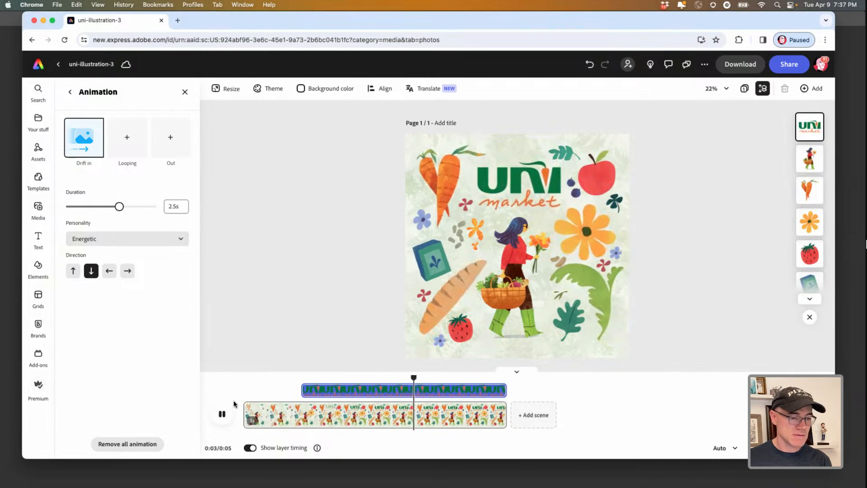
pyautogui.click(220, 401)
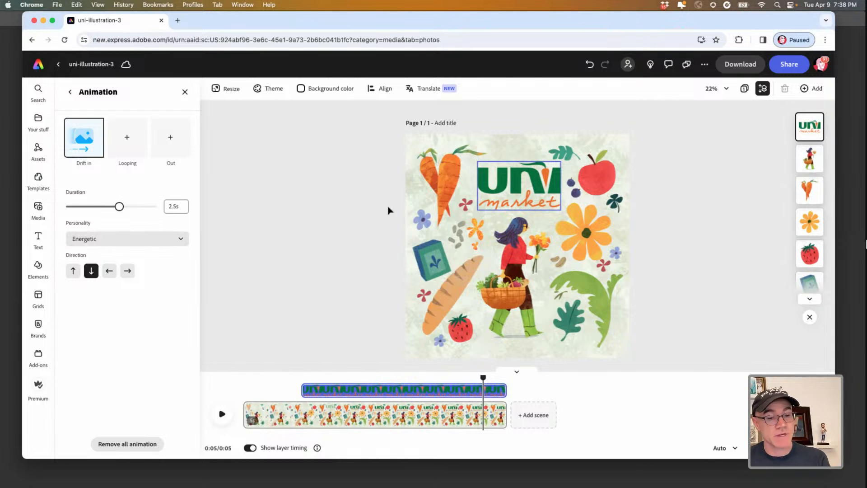
# Step: Open the design's share options for scheduling a post and view the available social media channels
pyautogui.click(789, 67)
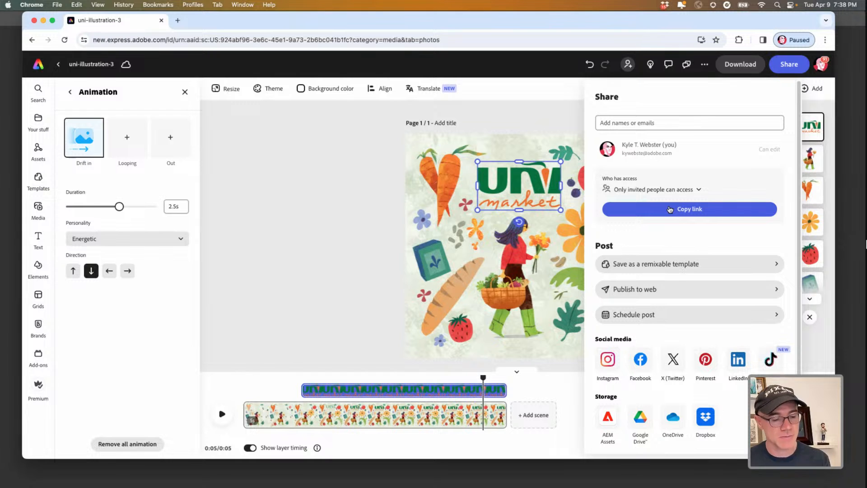
pyautogui.click(628, 314)
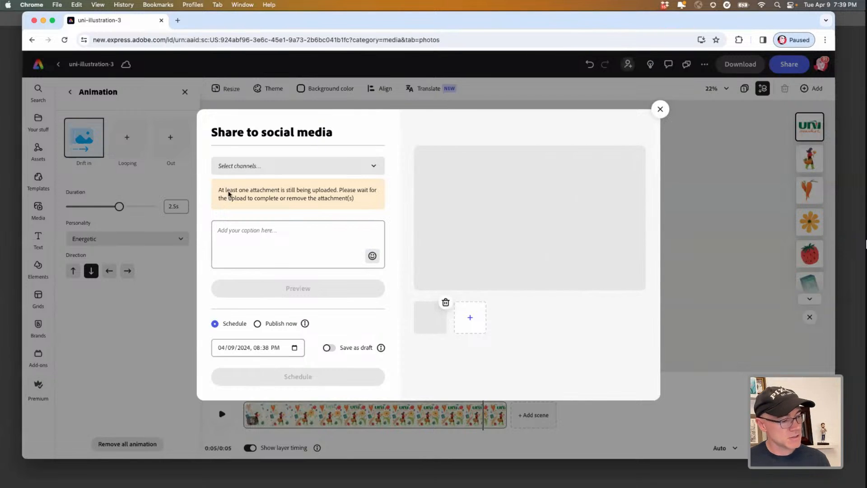
pyautogui.click(238, 166)
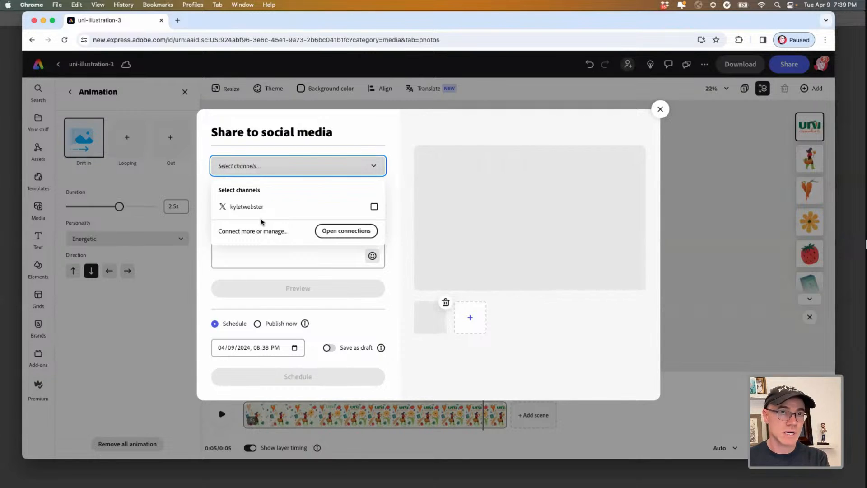
pyautogui.click(258, 138)
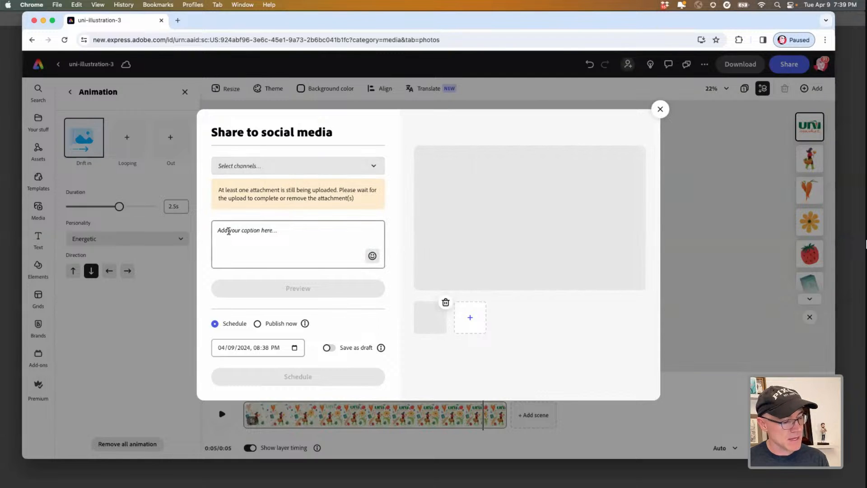
# Step: Examine the month and year choices for the post's scheduled date, and close the social media sharing dialog without scheduling
pyautogui.click(294, 348)
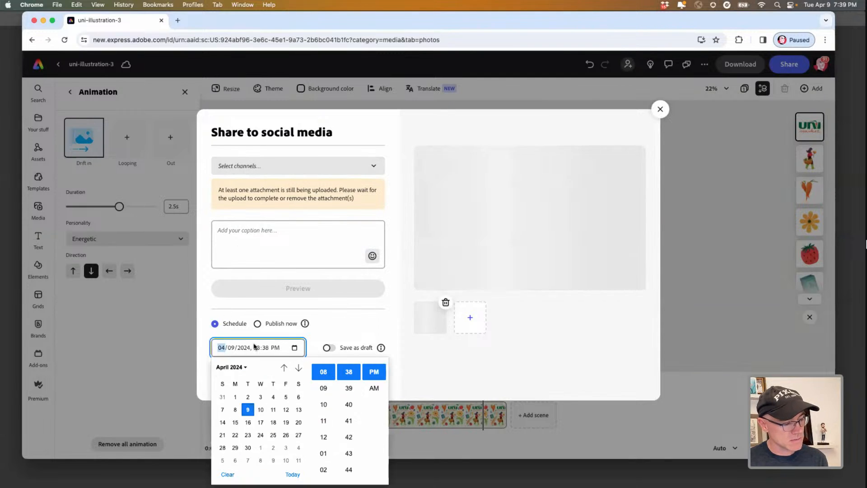
pyautogui.click(244, 368)
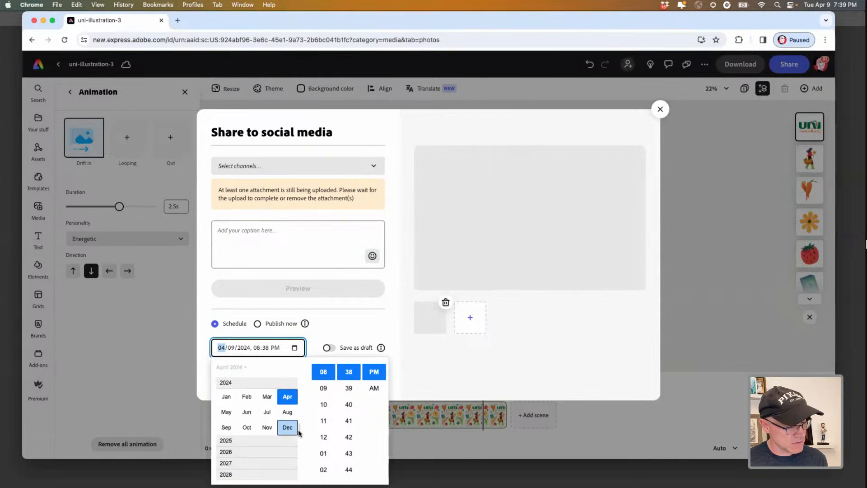
pyautogui.scroll(-5, 287, 475)
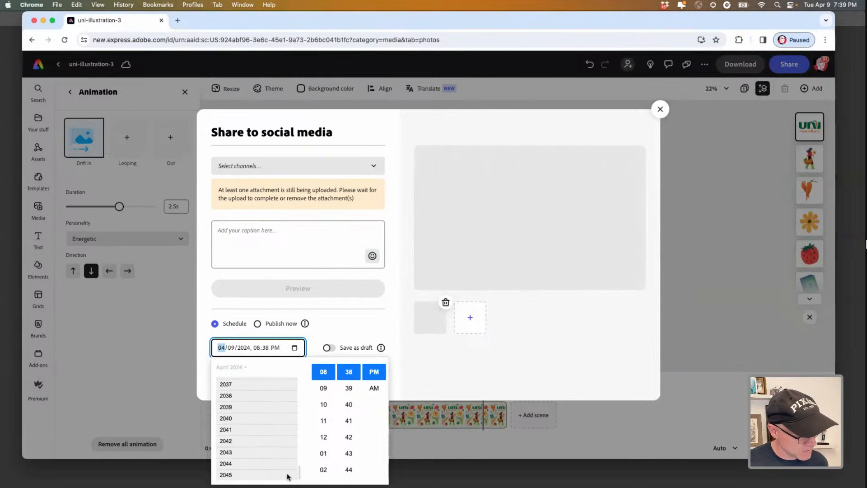
pyautogui.scroll(-10, 288, 474)
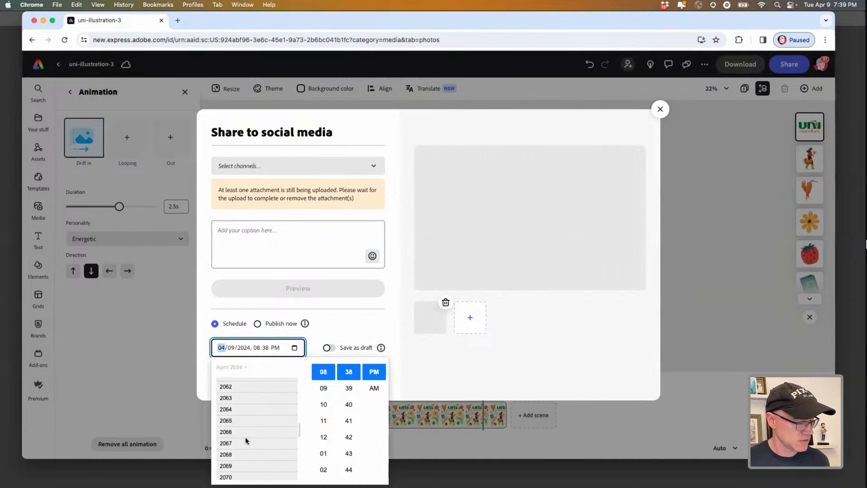
pyautogui.click(343, 319)
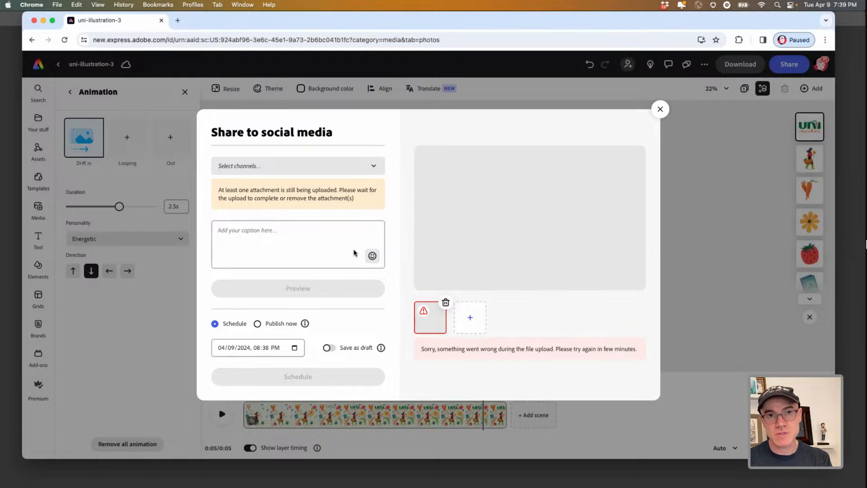
pyautogui.click(660, 109)
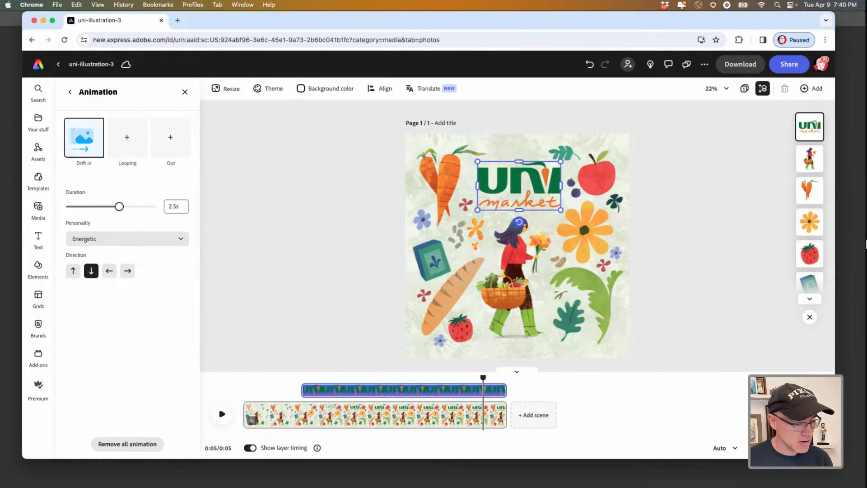
# Step: Deselect the logo, scrub the animation back to its start, and shorten the scene to about 4 s
pyautogui.click(341, 257)
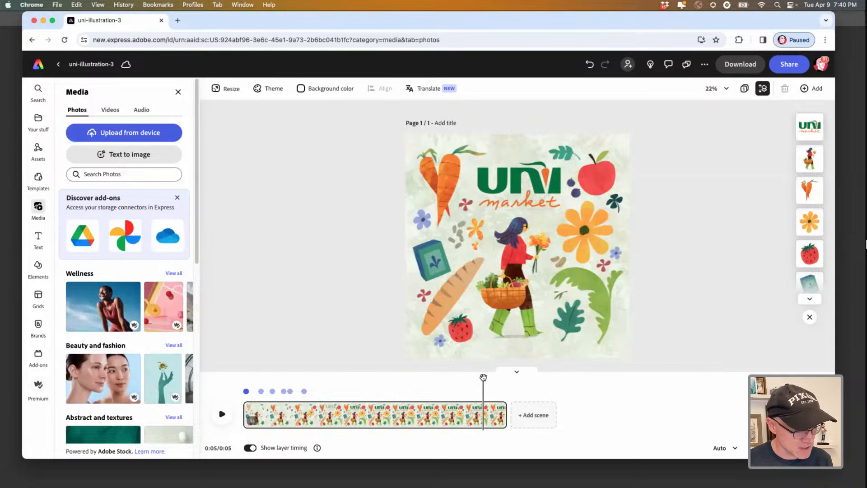
pyautogui.moveTo(483, 377); pyautogui.dragTo(356, 377)
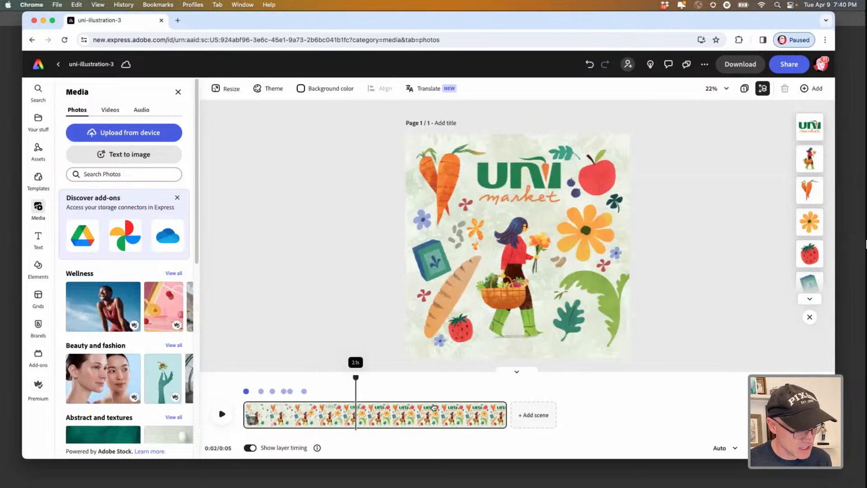
pyautogui.moveTo(434, 408); pyautogui.dragTo(240, 403)
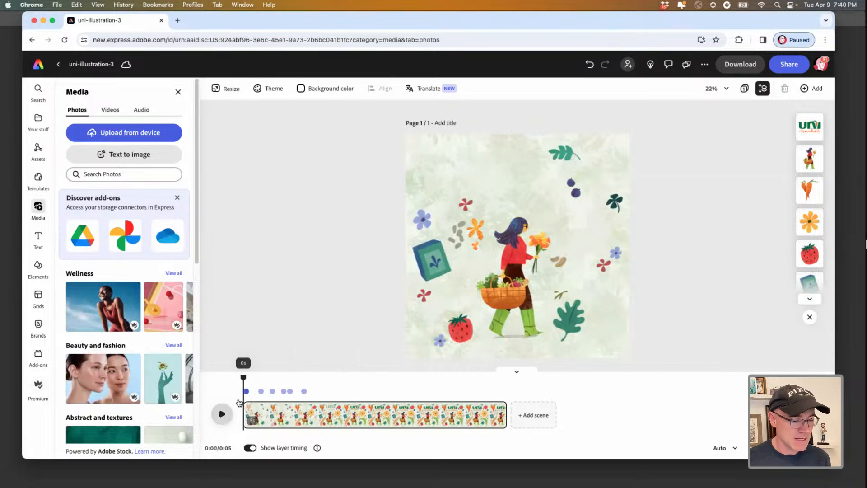
pyautogui.moveTo(506, 415); pyautogui.dragTo(442, 423)
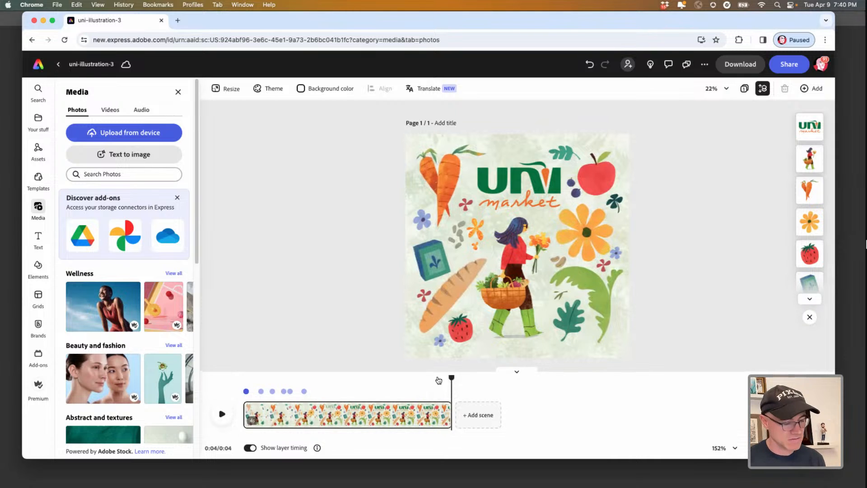
# Step: Preview the scene, extend its length to about 6 s, and return the playhead to the start
pyautogui.press('space')
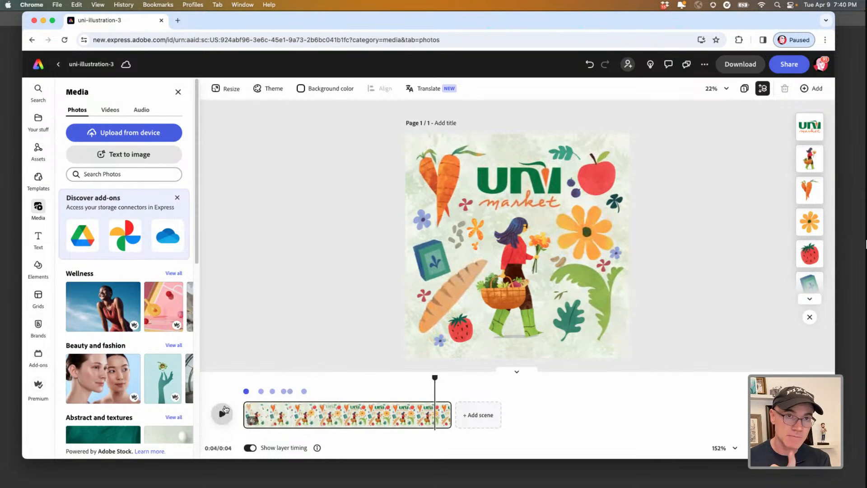
pyautogui.moveTo(451, 415); pyautogui.dragTo(559, 423)
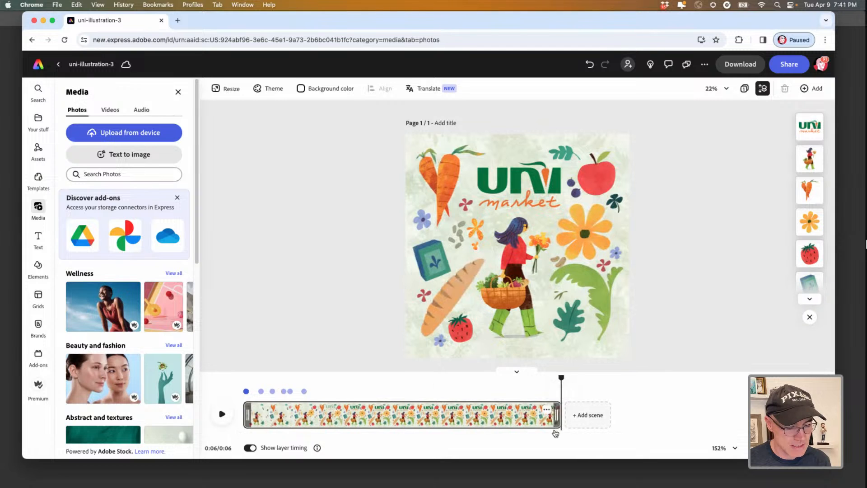
pyautogui.moveTo(560, 378); pyautogui.dragTo(243, 377)
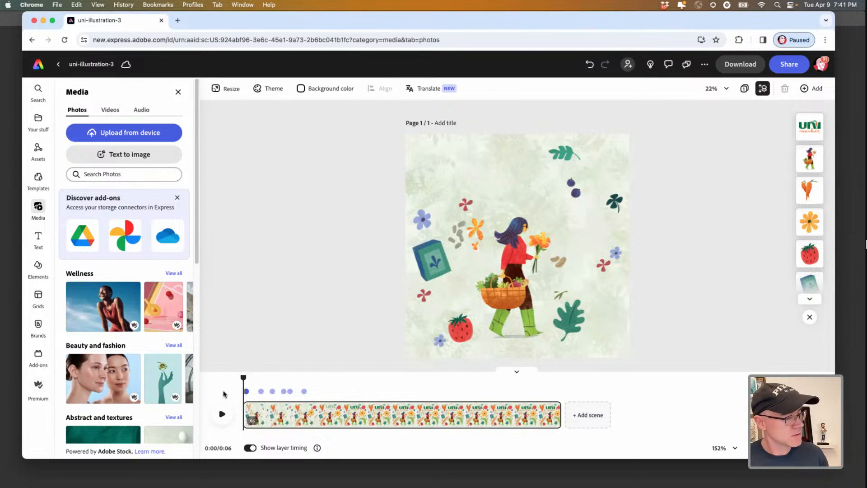
# Step: Record a voiceover from the default microphone over the scene, finishing after the animation has played through
pyautogui.click(142, 110)
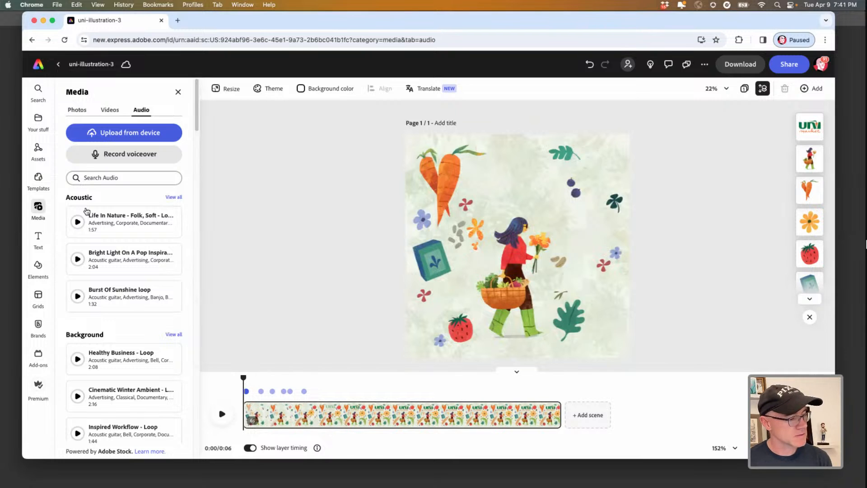
pyautogui.click(111, 155)
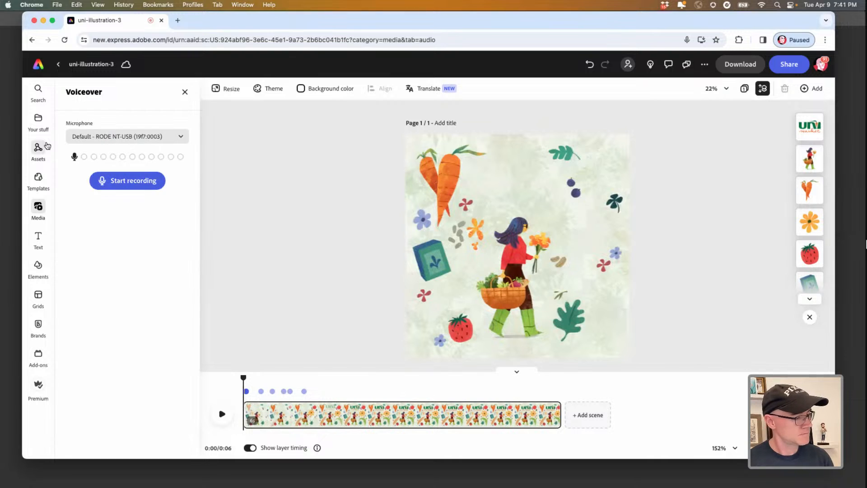
pyautogui.click(118, 183)
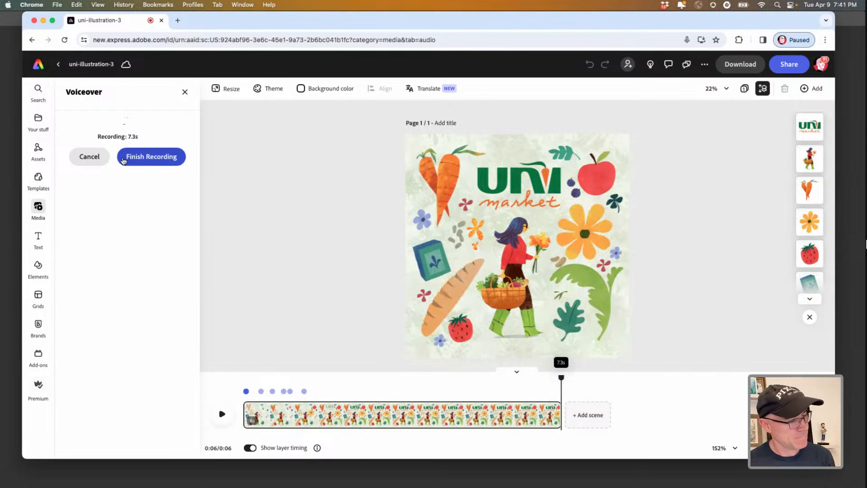
pyautogui.click(145, 162)
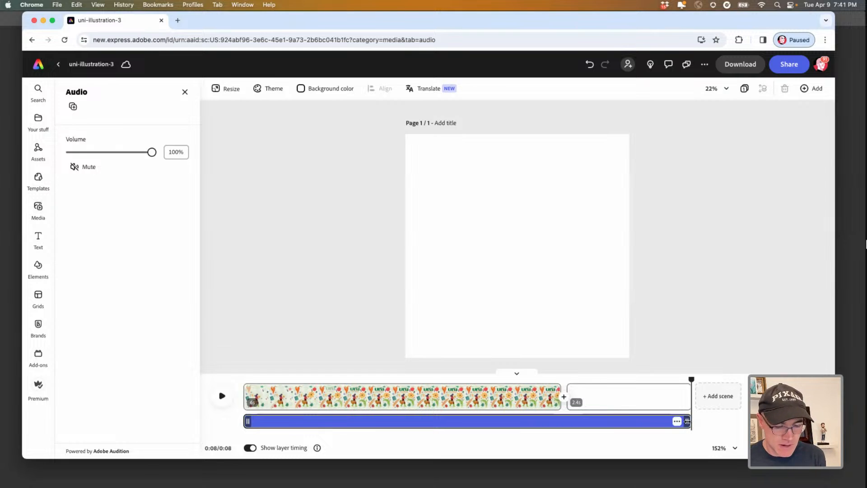
# Step: Trim the end of the voiceover clip to about 6 s to match the illustrated scene, and delete the empty extra scene
pyautogui.moveTo(690, 421); pyautogui.dragTo(560, 426)
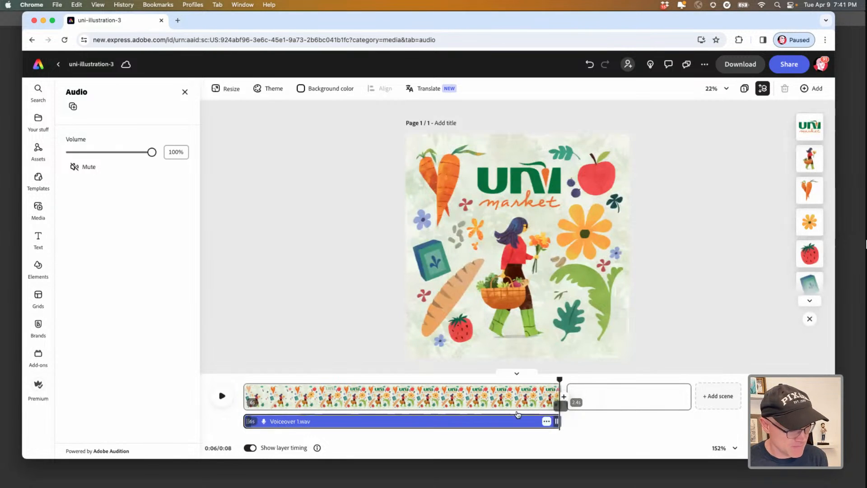
pyautogui.click(221, 396)
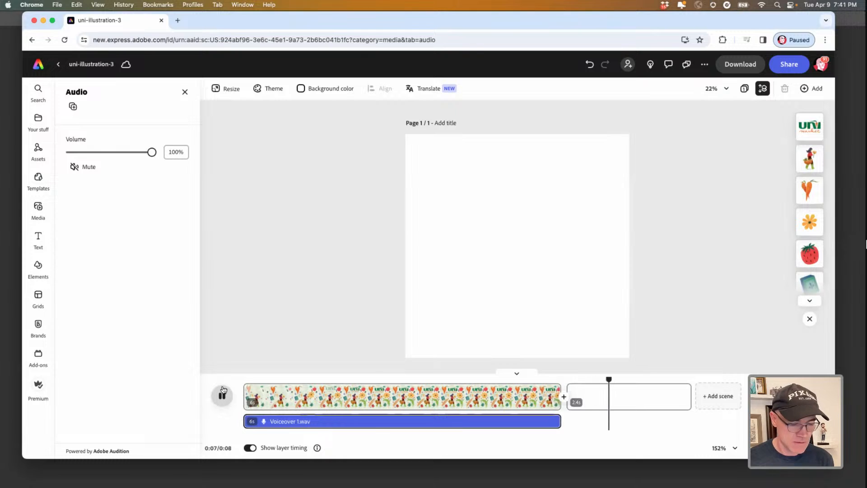
pyautogui.click(222, 395)
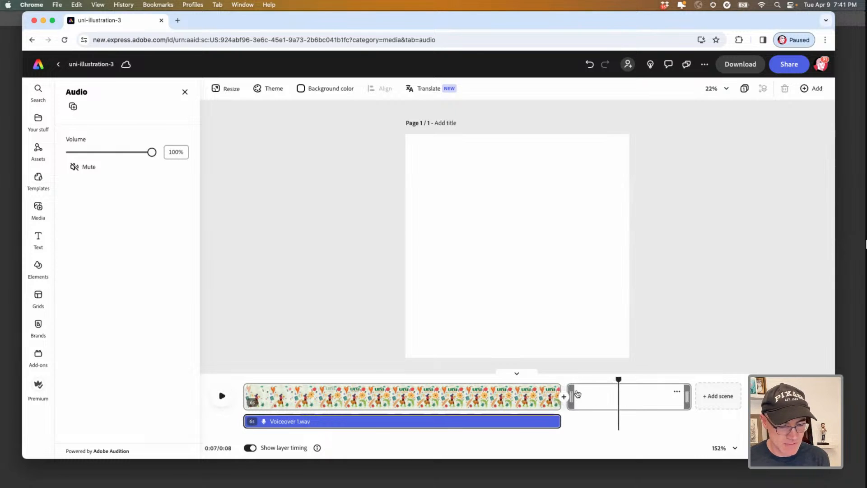
pyautogui.click(677, 397)
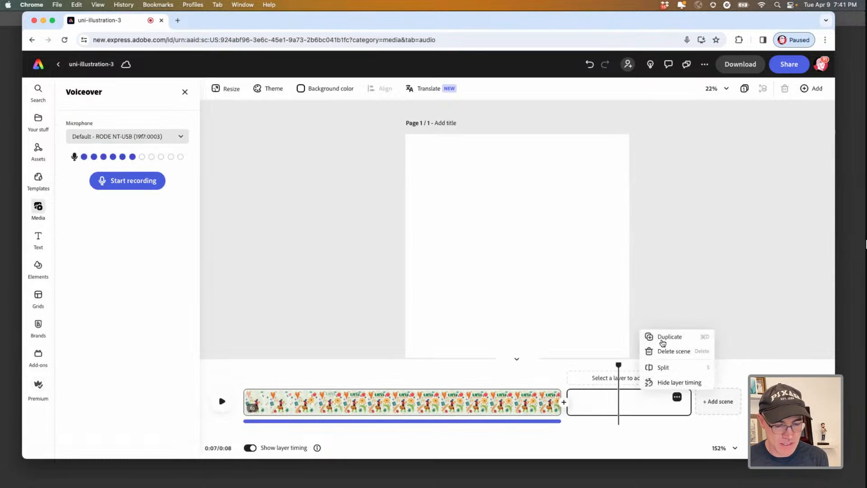
pyautogui.click(662, 352)
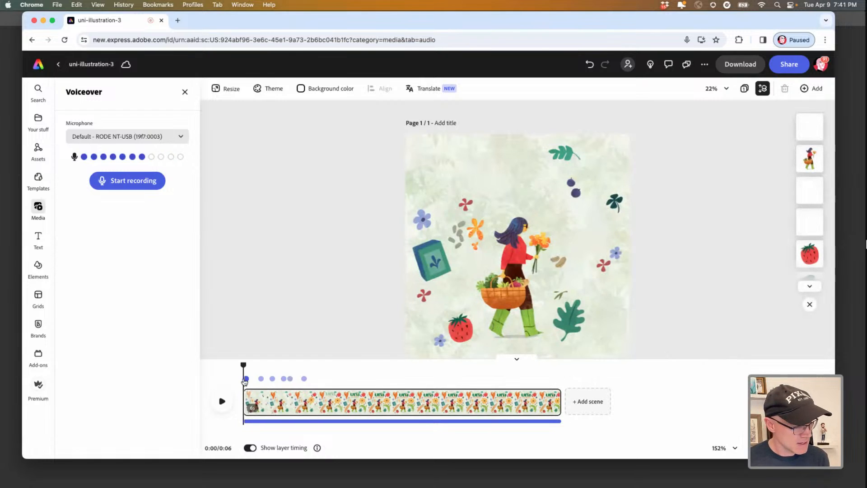
# Step: Preview the scene with its trimmed voiceover and return the playhead to the start
pyautogui.click(222, 401)
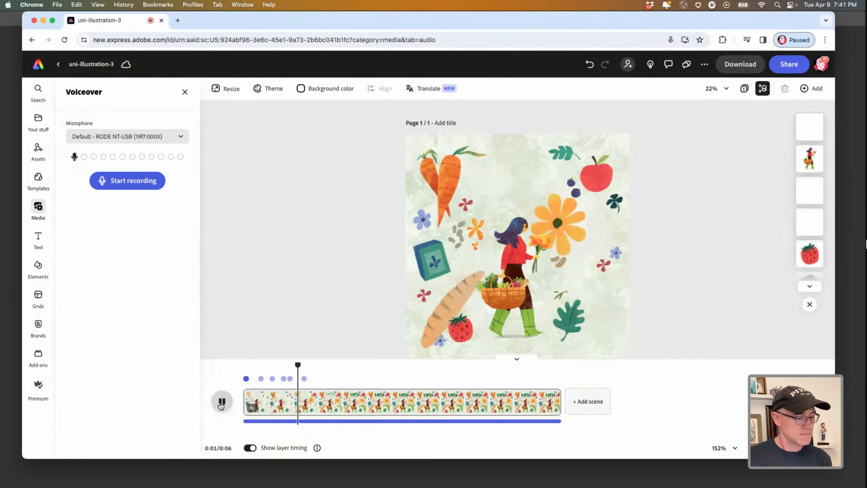
pyautogui.click(223, 399)
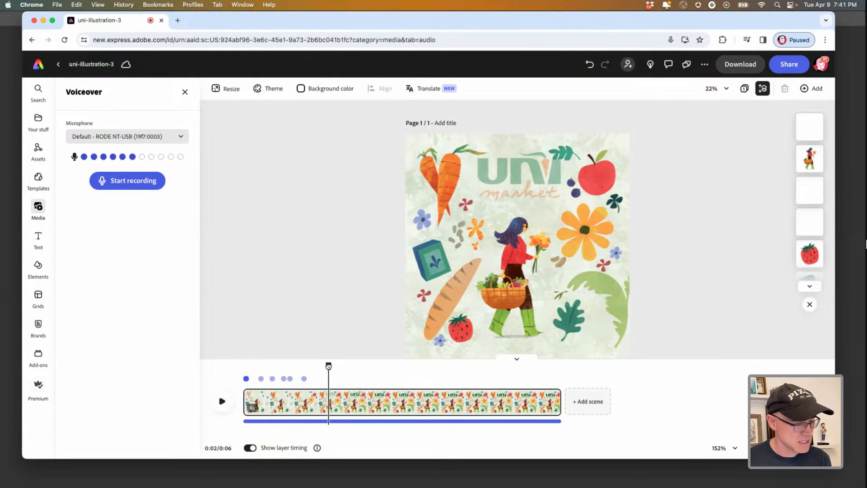
pyautogui.click(243, 375)
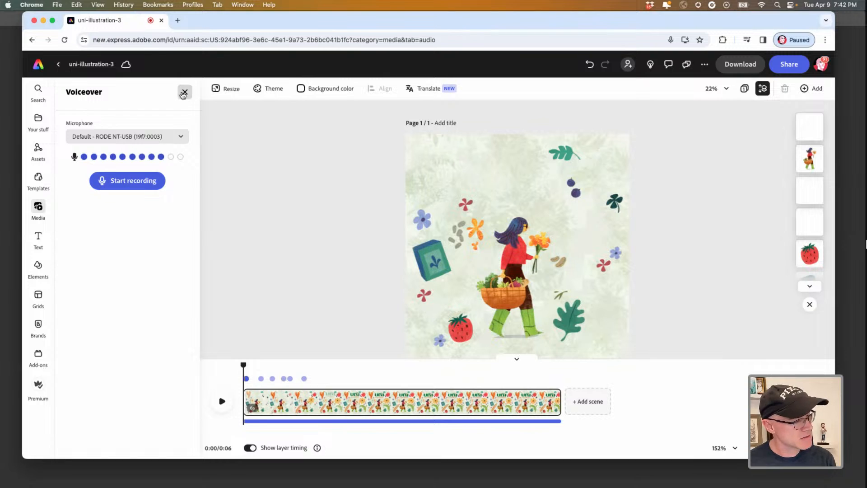
# Step: Leave voiceover recording, browse the stock music, and audition Burst Of Sunshine loop and Life In Nature - Folk, Soft
pyautogui.click(184, 92)
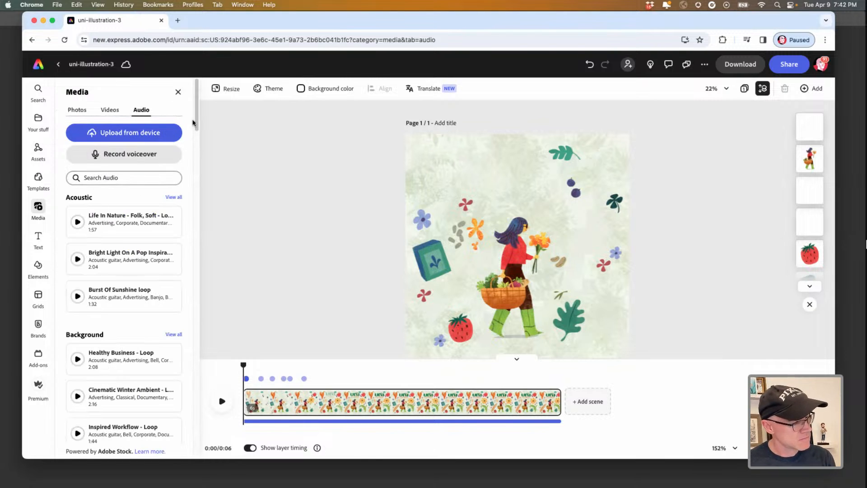
pyautogui.scroll(-7, 162, 316)
pyautogui.scroll(7, 124, 113)
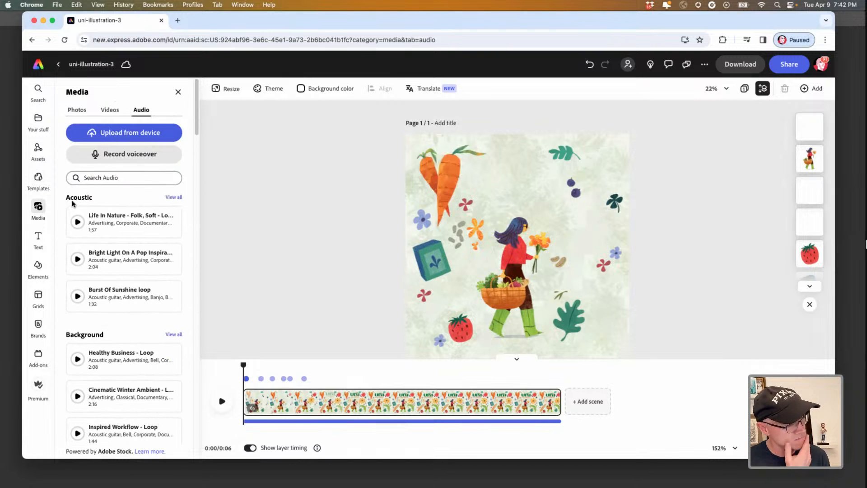
pyautogui.click(79, 296)
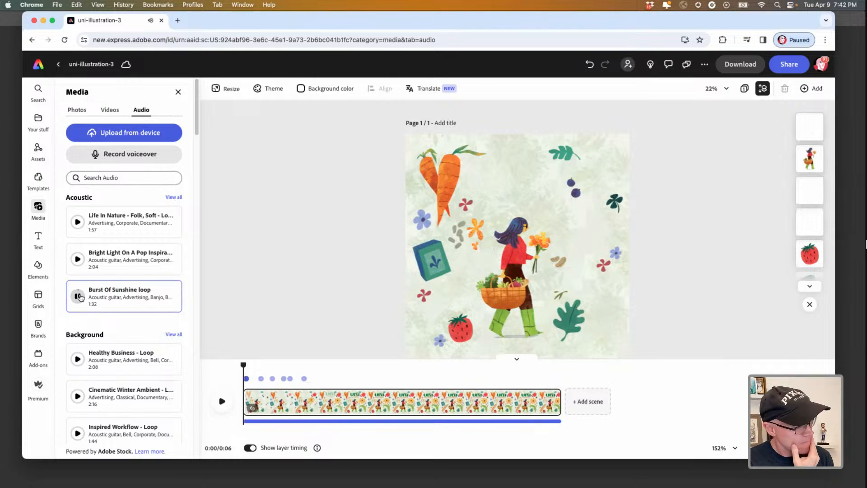
pyautogui.click(78, 222)
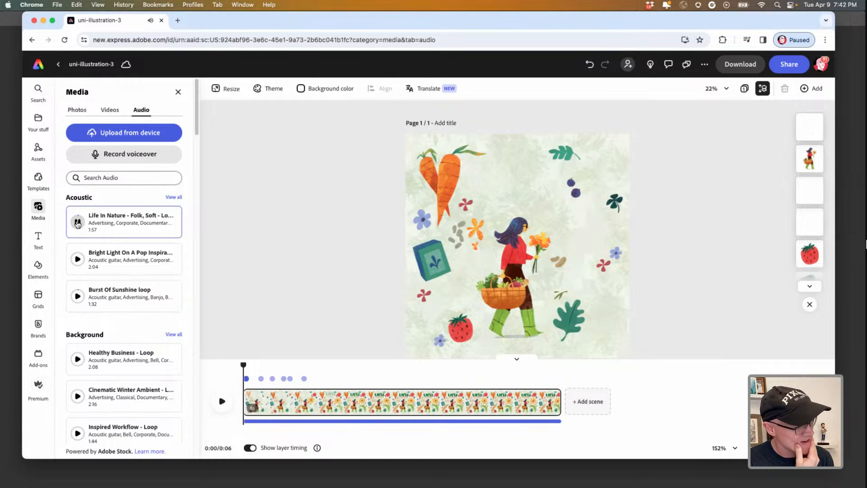
# Step: Add the Life In Nature - Folk, Soft - Loop track to the scene, lower its volume to 26%, and preview the mix
pyautogui.click(111, 216)
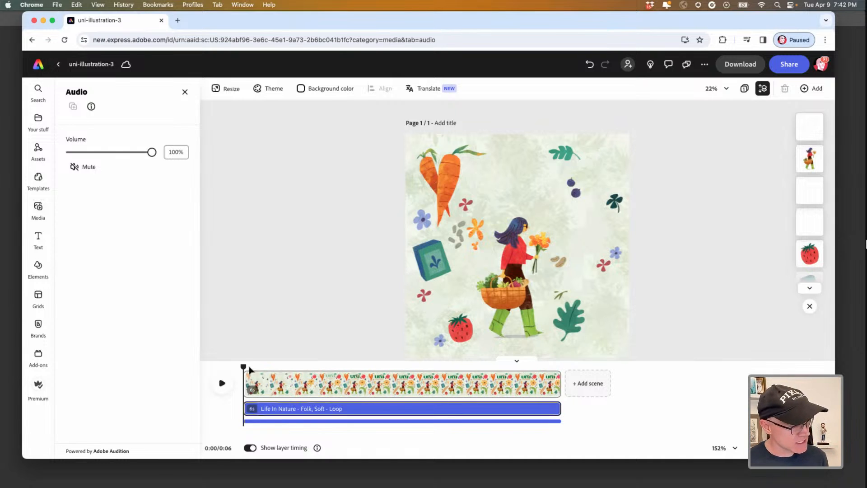
pyautogui.moveTo(151, 152); pyautogui.dragTo(91, 153)
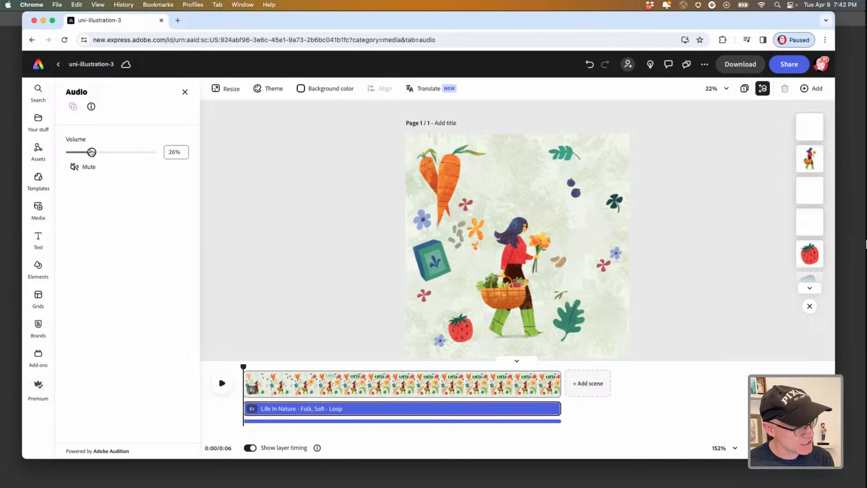
pyautogui.click(224, 383)
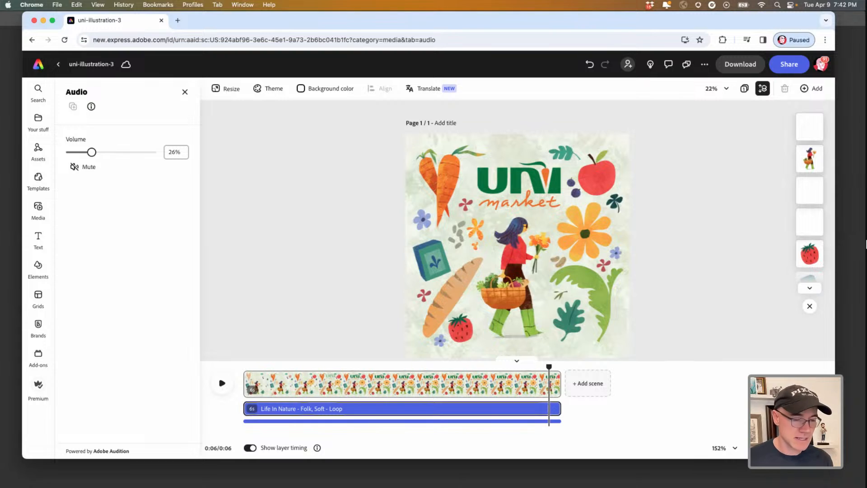
# Step: Download the animated design as an MP4 at its original size
pyautogui.click(737, 66)
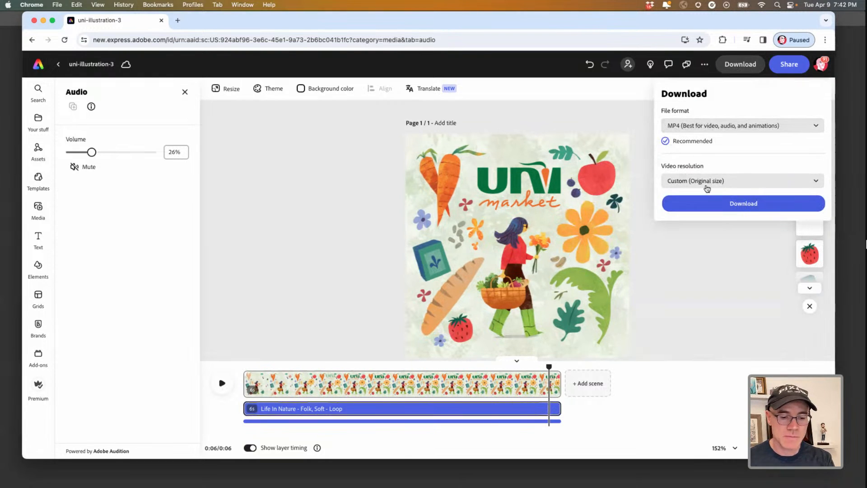
pyautogui.click(705, 204)
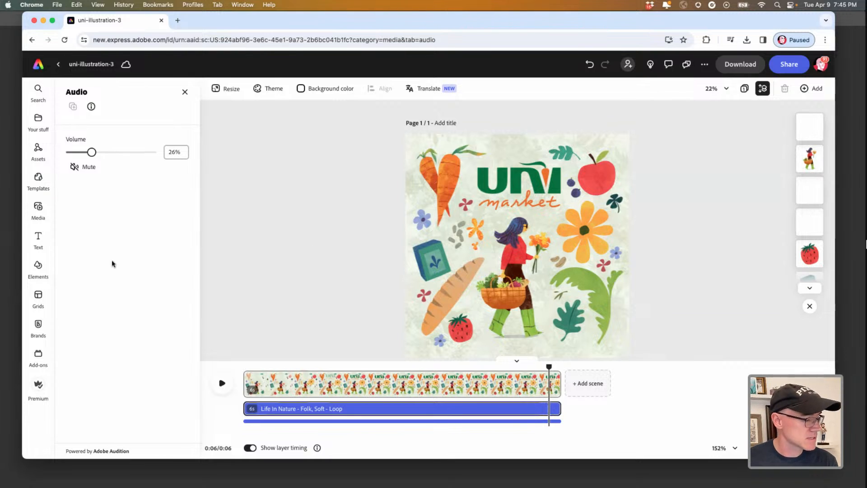
# Step: Open the Uni Demo brand and examine its logos, colors, fonts, and assets
pyautogui.click(39, 329)
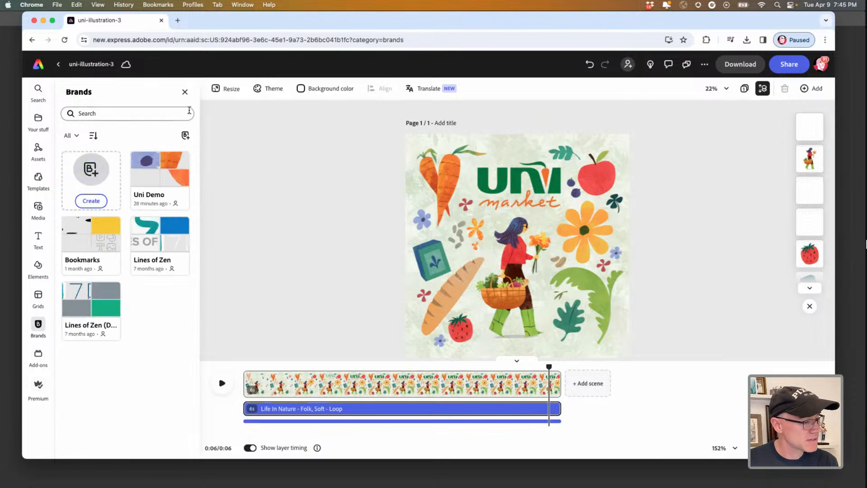
pyautogui.click(149, 195)
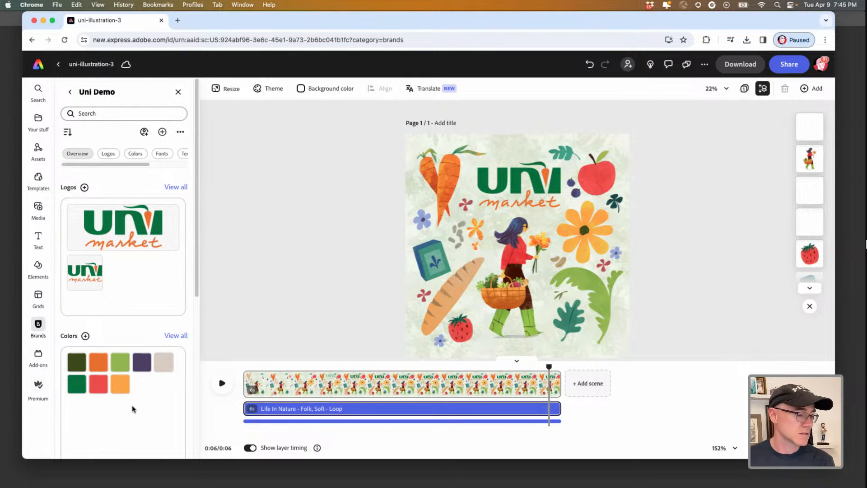
pyautogui.scroll(-5, 146, 345)
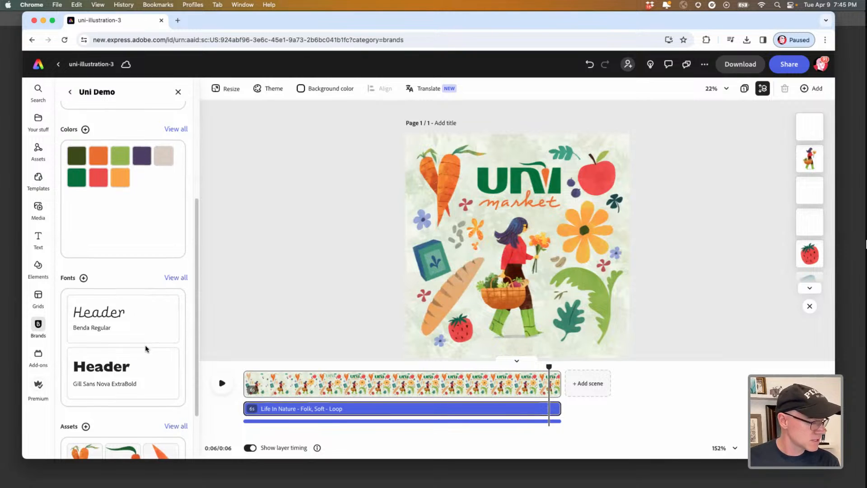
pyautogui.scroll(-2, 147, 347)
pyautogui.scroll(-1, 120, 331)
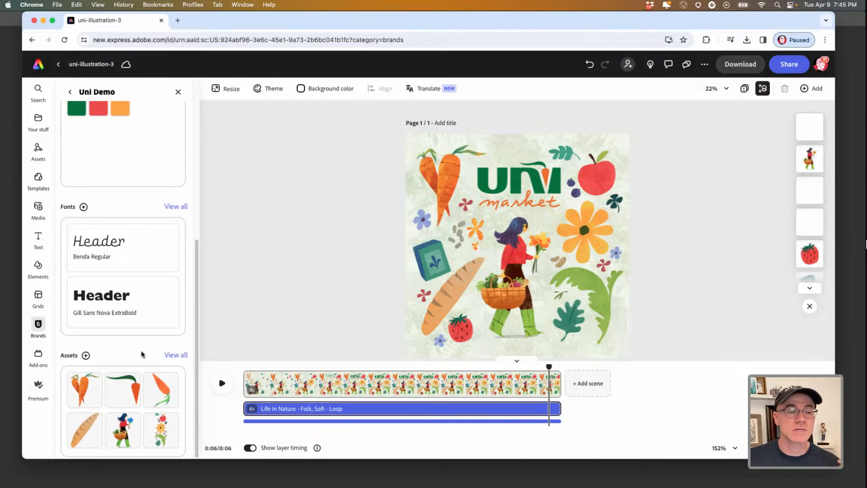
pyautogui.scroll(10, 141, 355)
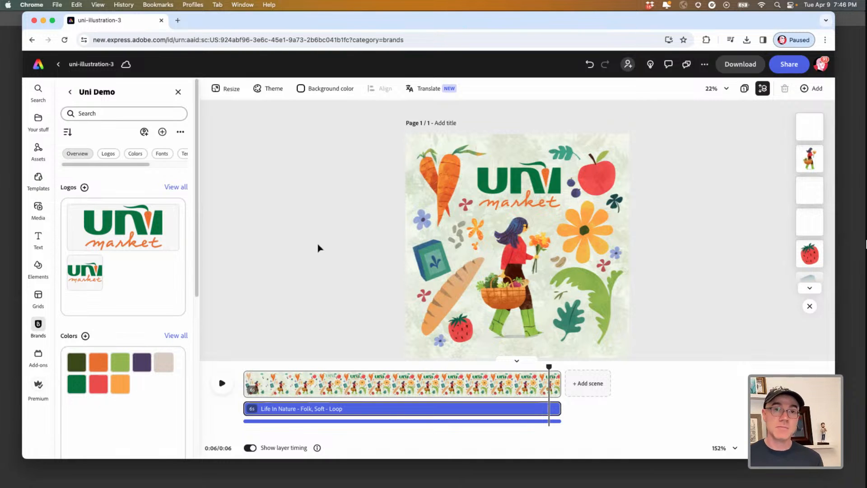
pyautogui.click(653, 233)
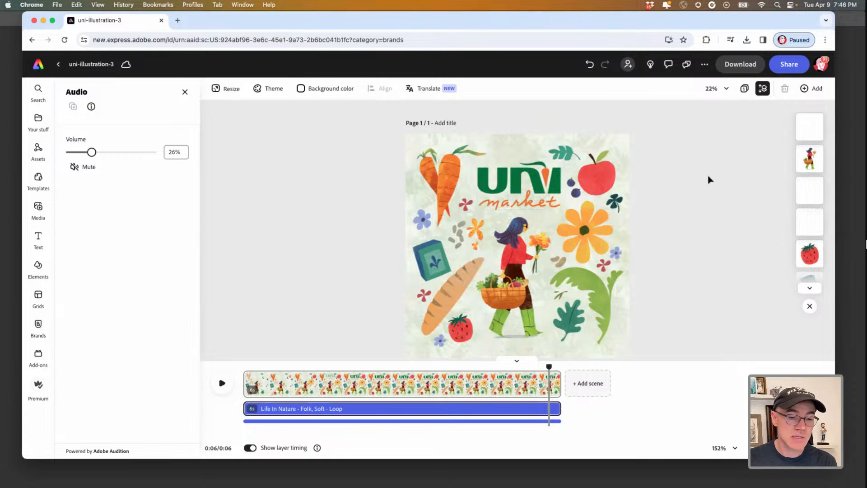
# Step: Duplicate the animated page in the page overview and open the copy for editing
pyautogui.click(744, 89)
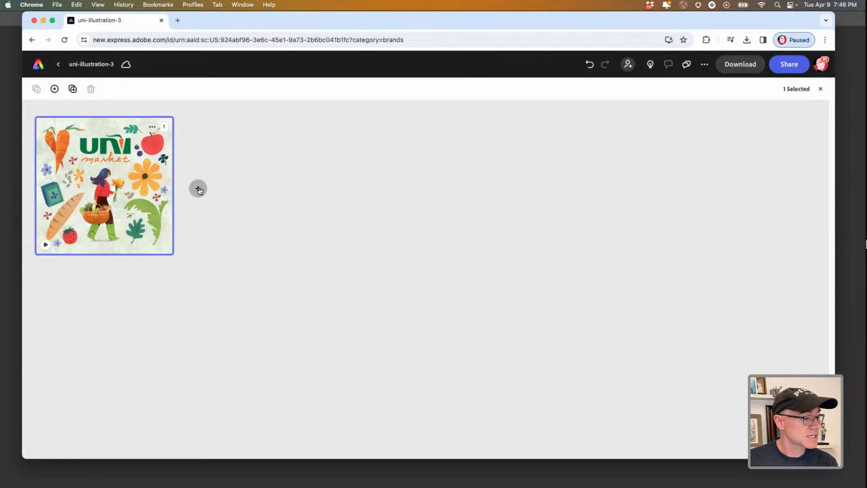
pyautogui.click(72, 89)
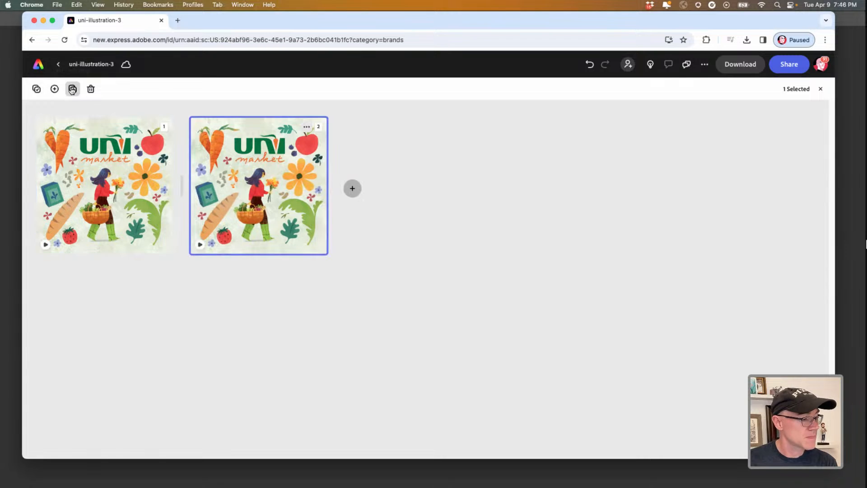
pyautogui.doubleClick(291, 175)
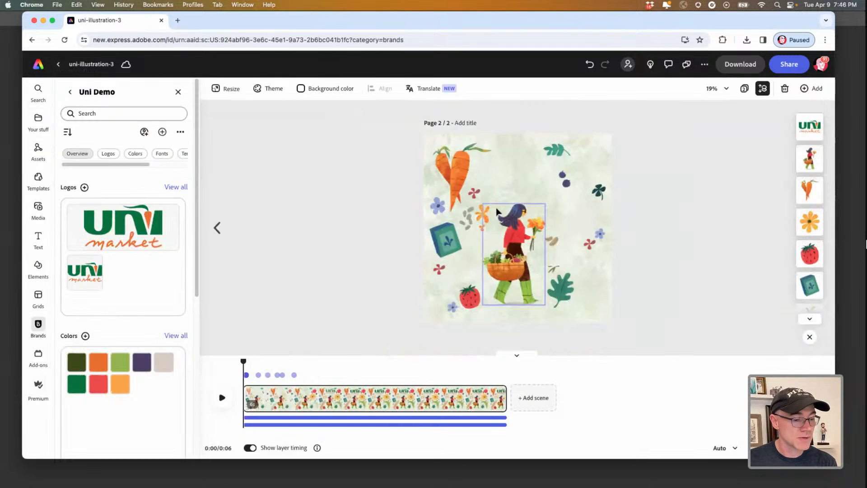
# Step: Resize the duplicated page to the suggested Video format, 1920 x 1080 px
pyautogui.click(226, 88)
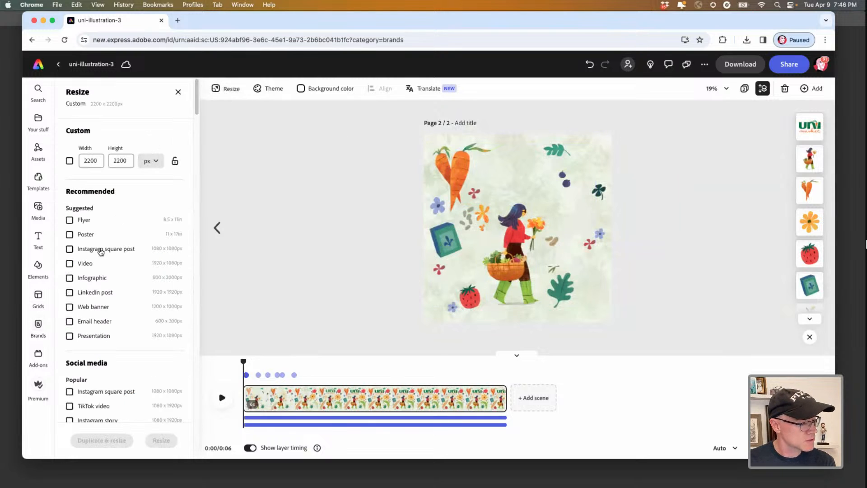
pyautogui.click(92, 263)
pyautogui.click(161, 440)
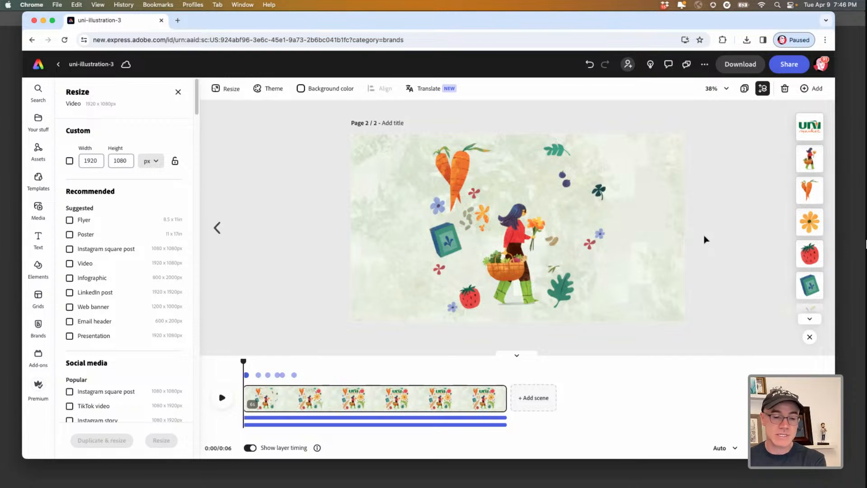
pyautogui.moveTo(426, 123); pyautogui.dragTo(639, 350)
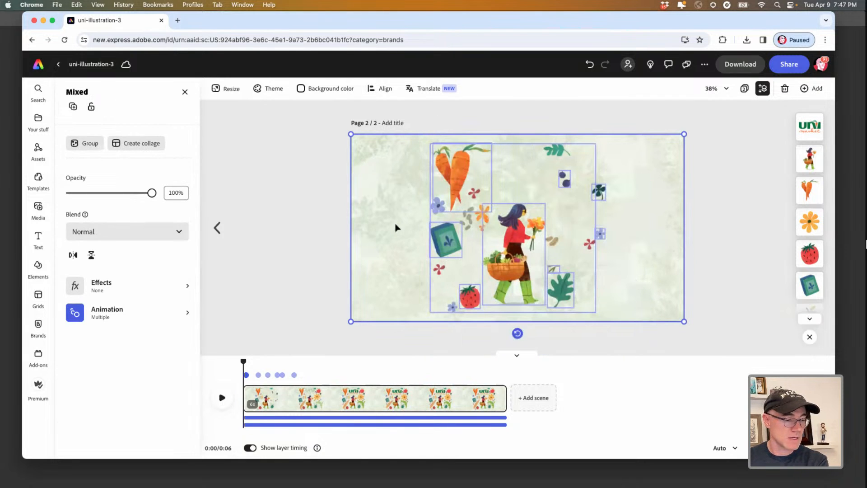
pyautogui.moveTo(457, 199); pyautogui.dragTo(466, 198)
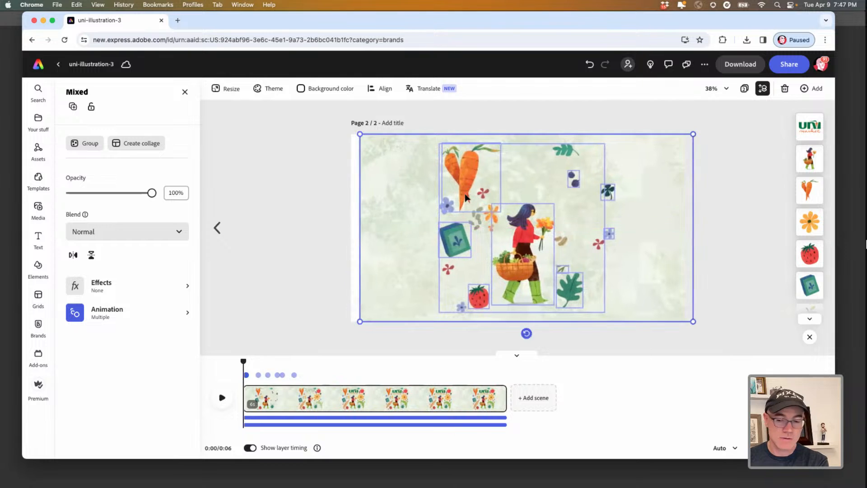
pyautogui.press('super+z')
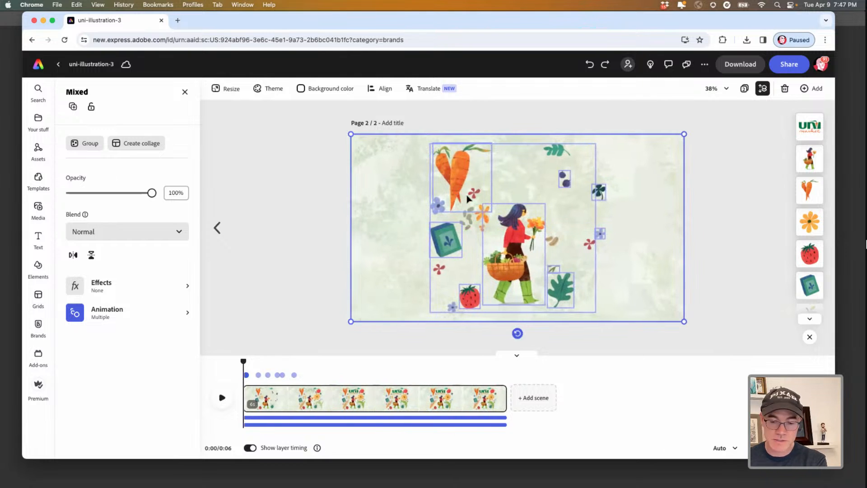
pyautogui.click(664, 194)
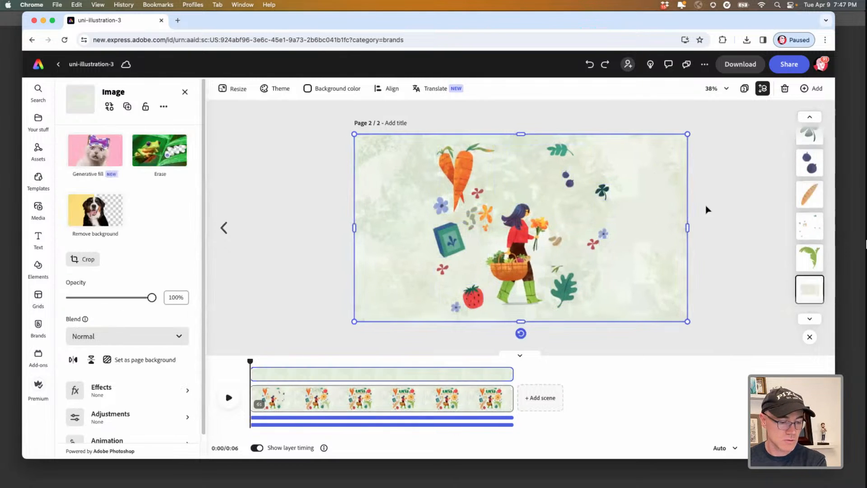
pyautogui.click(720, 211)
# Step: Try moving the elements visible at the first frame toward the page's right side, and play the animation to check the arrangement
pyautogui.moveTo(614, 341); pyautogui.dragTo(438, 152)
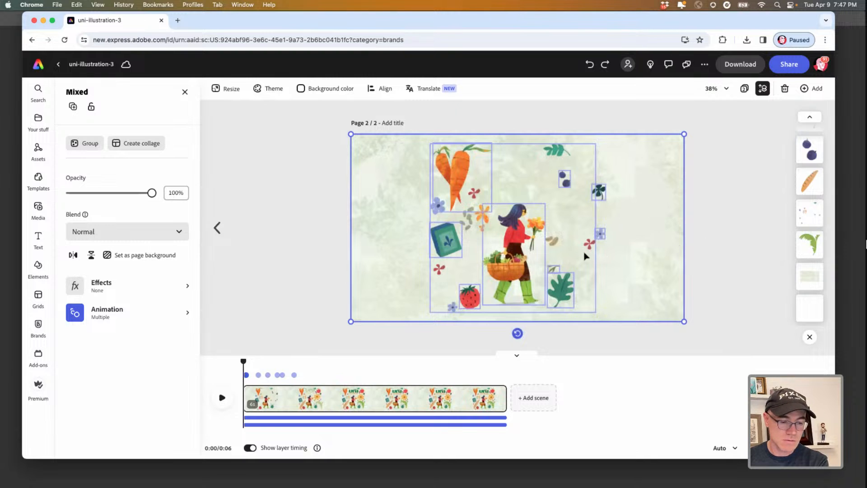
pyautogui.moveTo(569, 250); pyautogui.dragTo(639, 247)
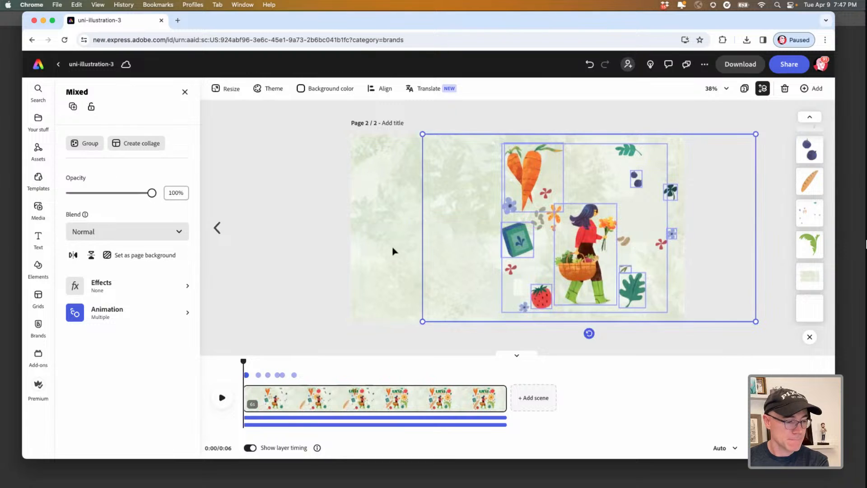
pyautogui.click(332, 246)
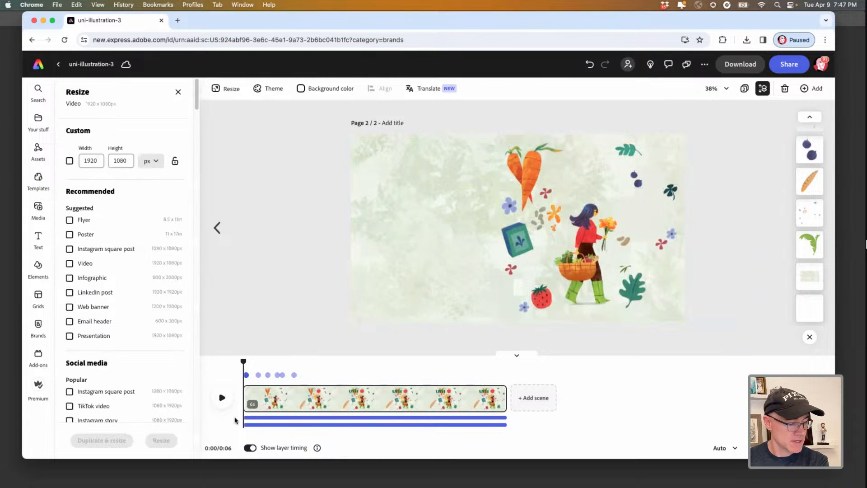
pyautogui.click(221, 398)
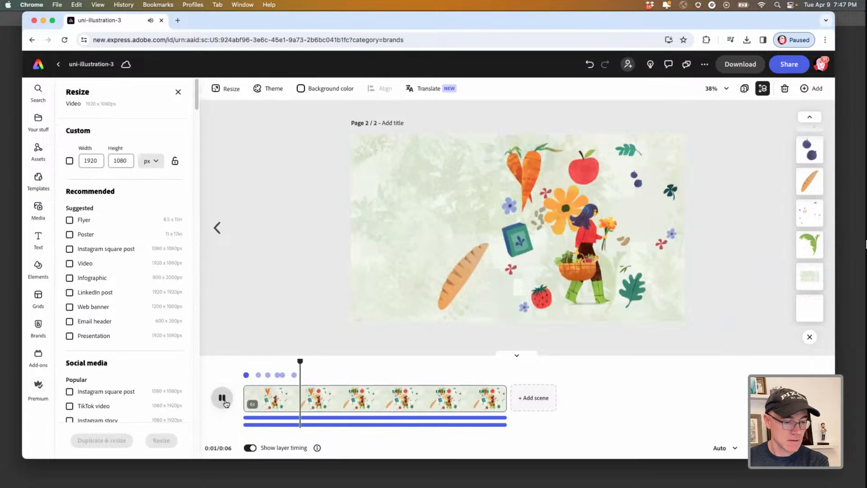
pyautogui.click(226, 402)
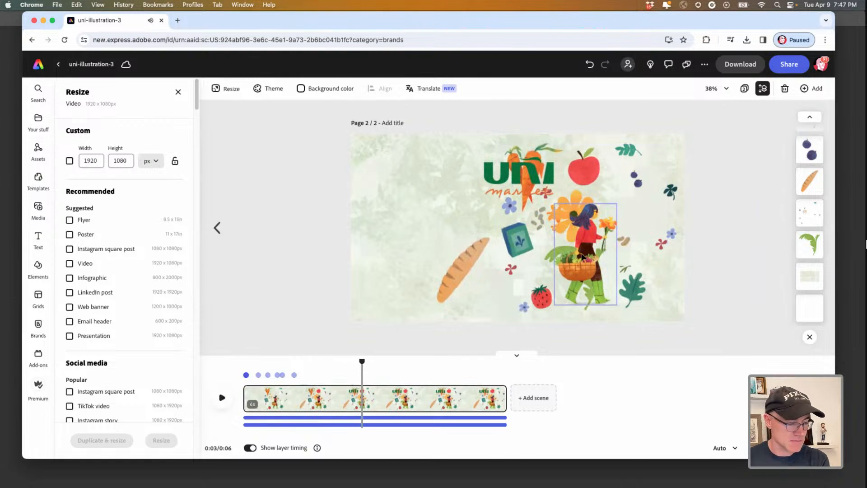
pyautogui.press('super+a')
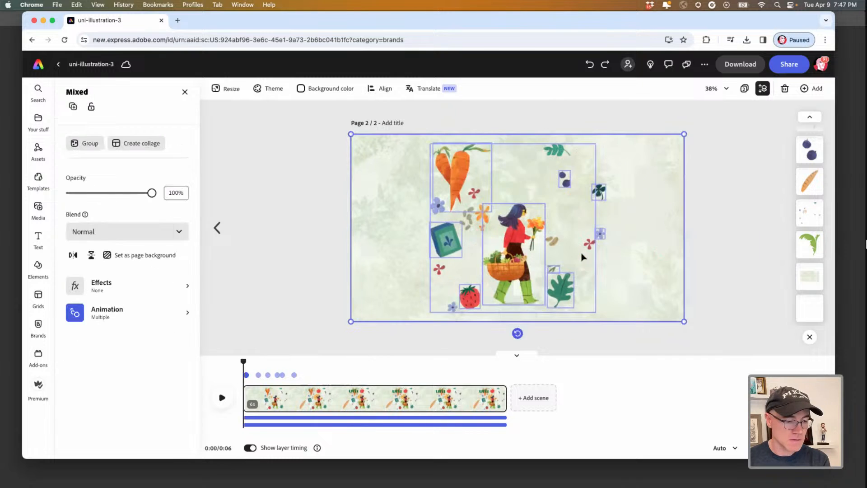
# Step: At about 0:05 on the timeline, select all the illustration elements with the logo and shift them to the page's right side
pyautogui.click(442, 361)
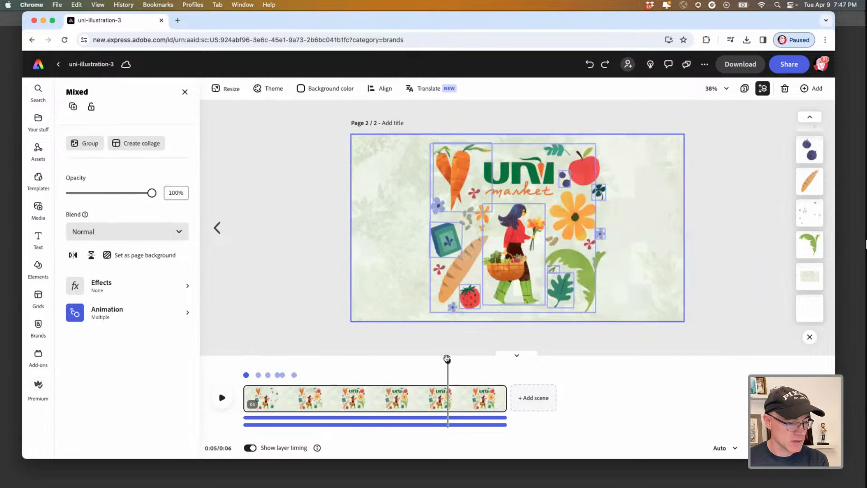
pyautogui.click(619, 346)
pyautogui.moveTo(634, 344); pyautogui.dragTo(419, 117)
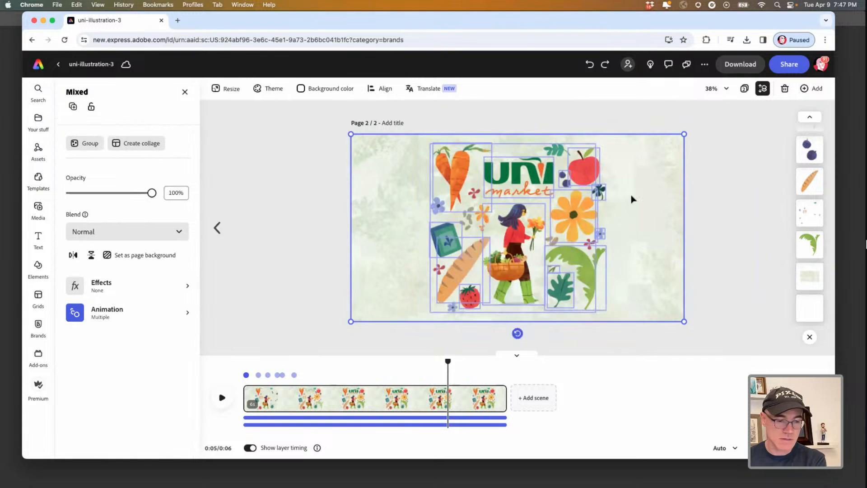
pyautogui.moveTo(575, 210); pyautogui.dragTo(641, 211)
pyautogui.click(747, 340)
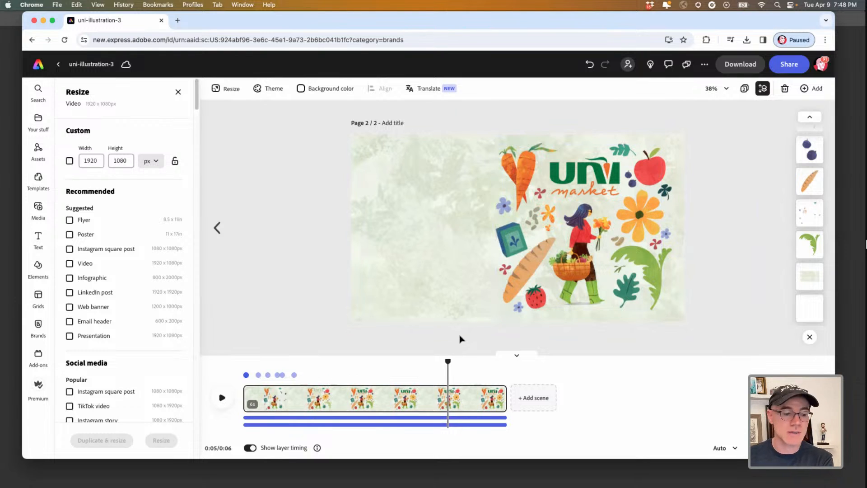
# Step: Return the playhead to the start and search the stock videos for "farmers market"
pyautogui.moveTo(449, 359); pyautogui.dragTo(217, 238)
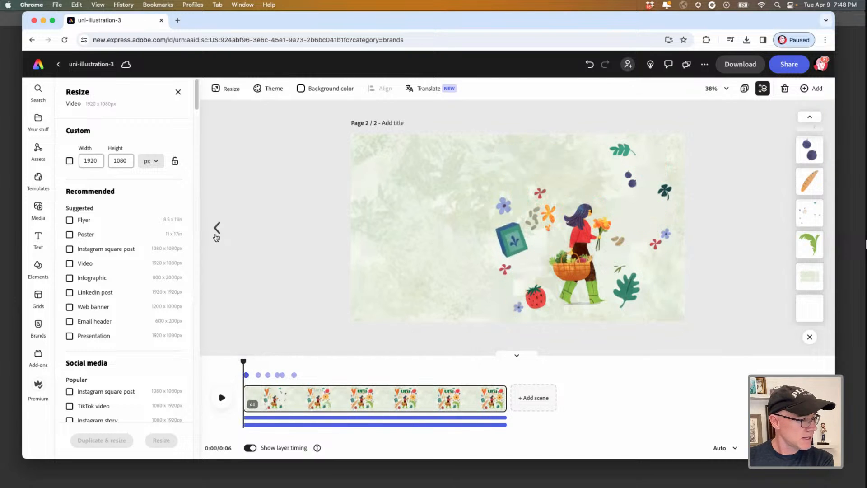
pyautogui.click(38, 207)
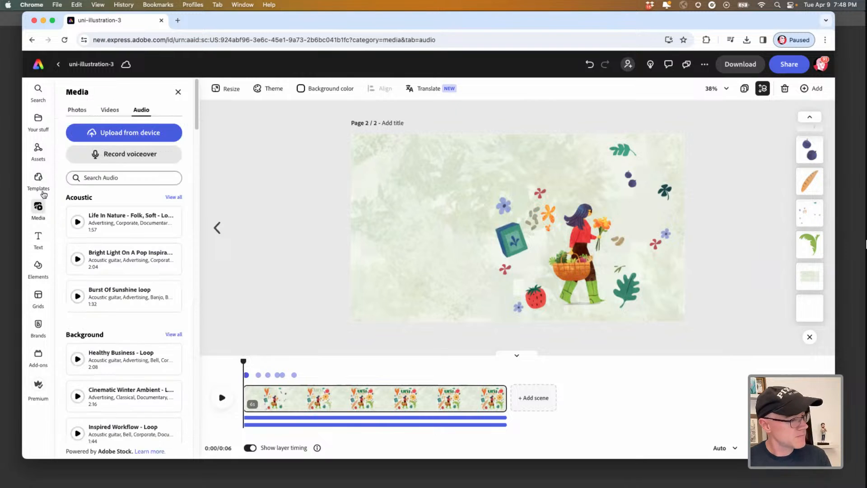
pyautogui.click(110, 112)
pyautogui.click(101, 152)
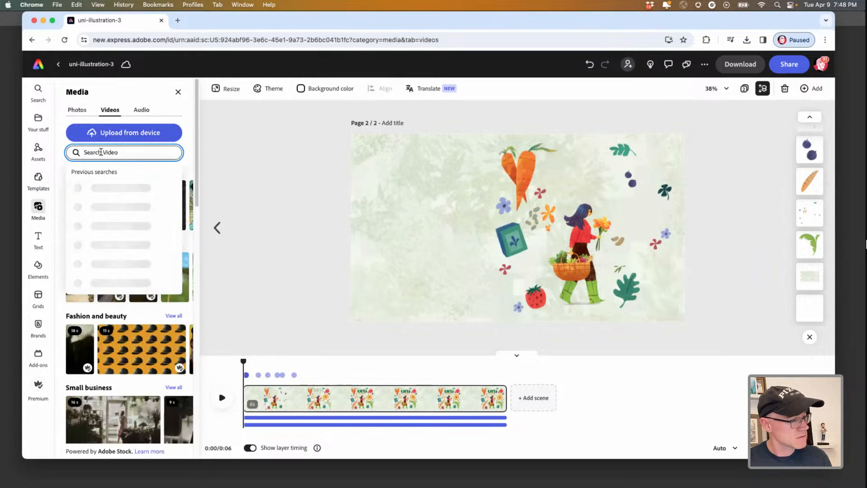
pyautogui.write('farmers m')
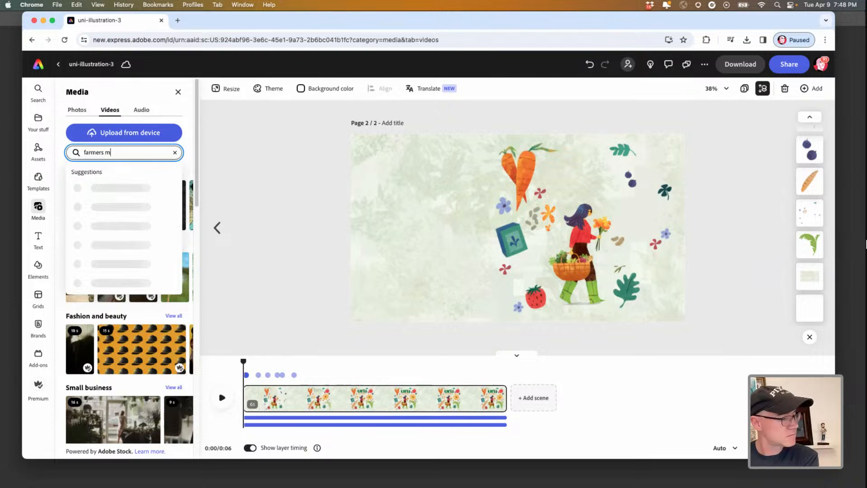
pyautogui.write('arket')
pyautogui.press('Return')
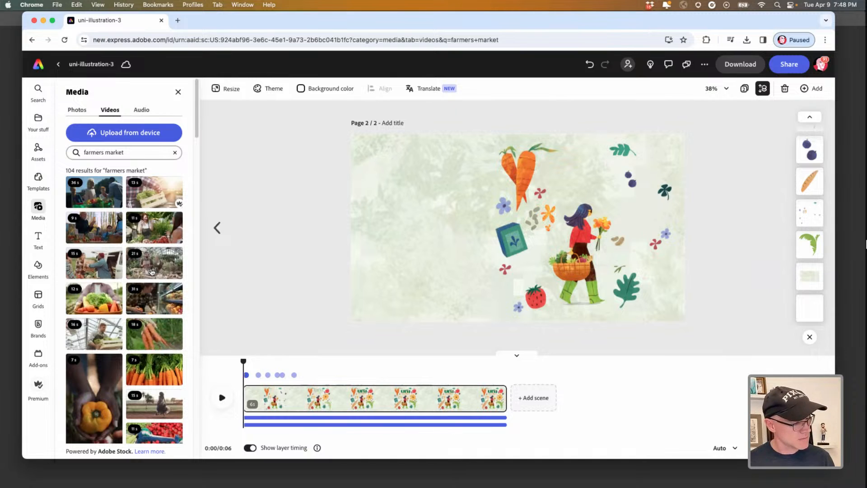
# Step: Add the 11-second clip of two women among plants and scale it to fit the page's lower-left corner beside the illustration
pyautogui.click(150, 232)
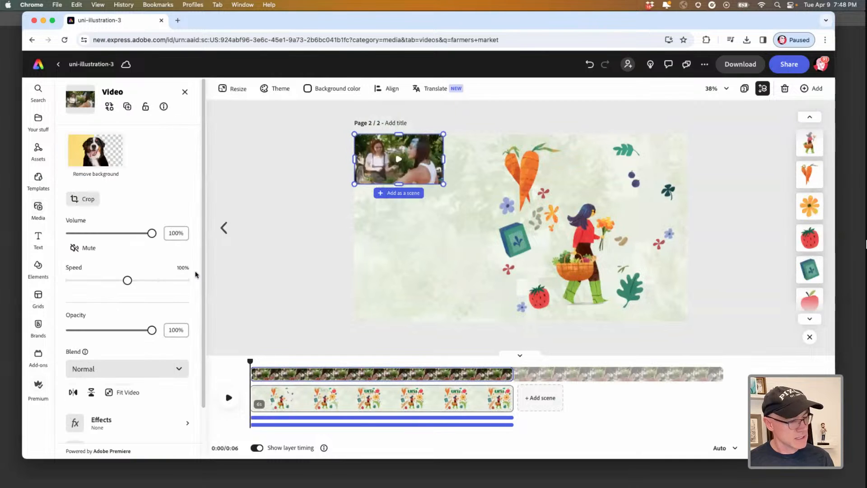
pyautogui.moveTo(373, 163); pyautogui.dragTo(345, 158)
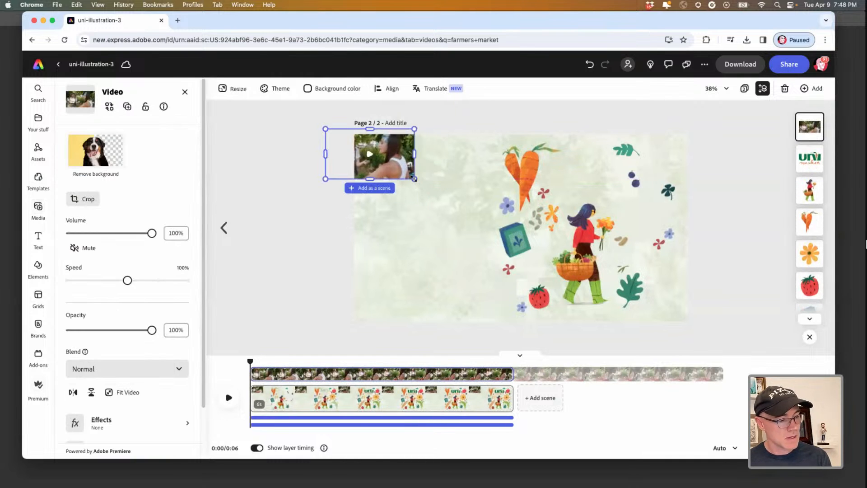
pyautogui.moveTo(414, 180); pyautogui.dragTo(660, 337)
pyautogui.moveTo(575, 300); pyautogui.dragTo(574, 299)
pyautogui.moveTo(553, 205); pyautogui.dragTo(546, 251)
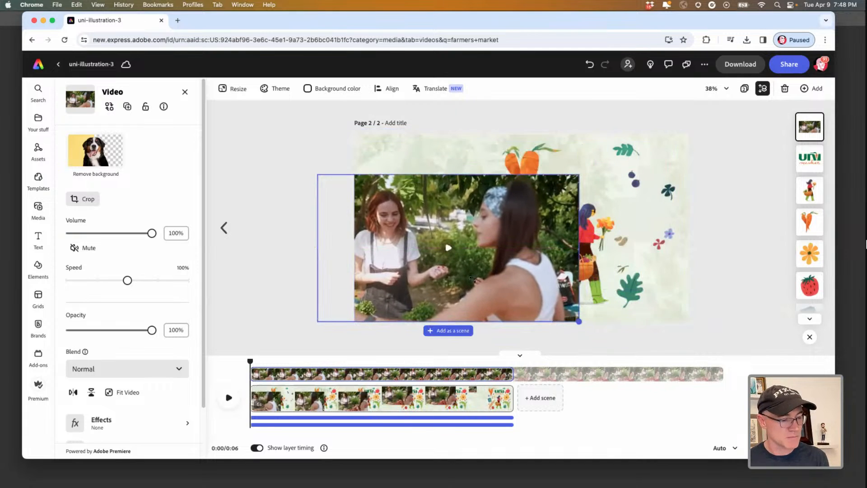
pyautogui.moveTo(579, 321); pyautogui.dragTo(480, 266)
pyautogui.moveTo(390, 251); pyautogui.dragTo(405, 305)
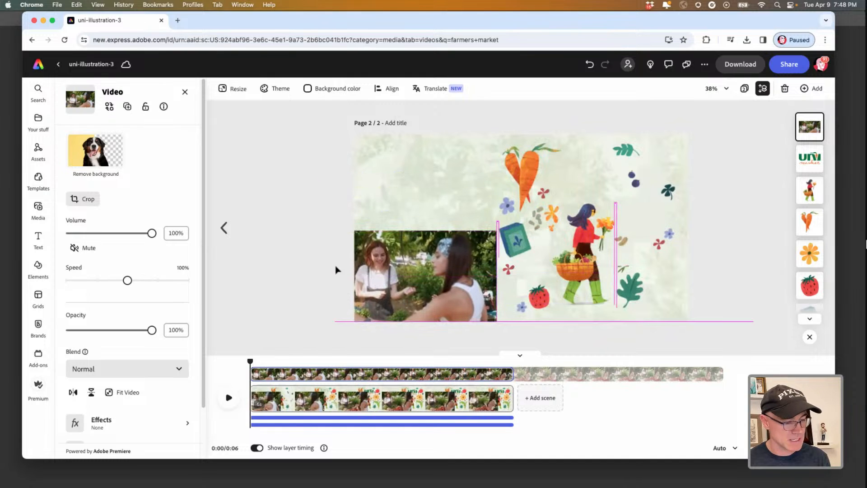
# Step: Crop the video clip to a square and shift the footage slightly right within the crop frame
pyautogui.click(83, 199)
pyautogui.click(174, 145)
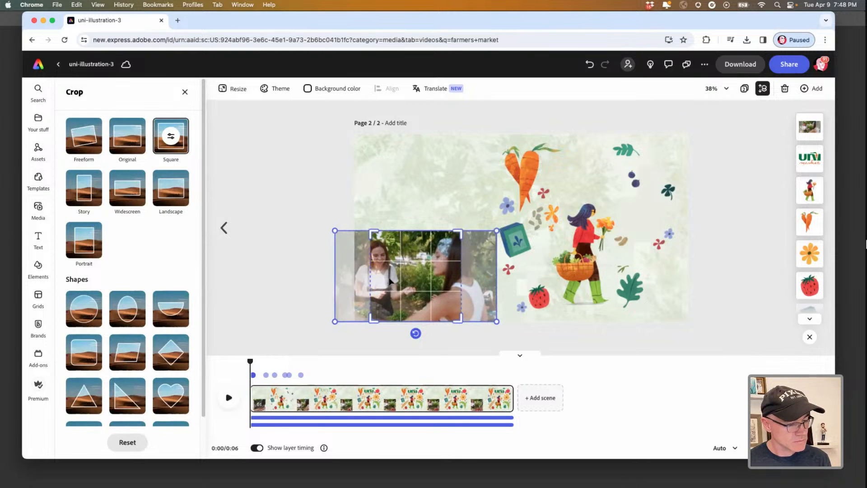
pyautogui.moveTo(389, 281); pyautogui.dragTo(395, 279)
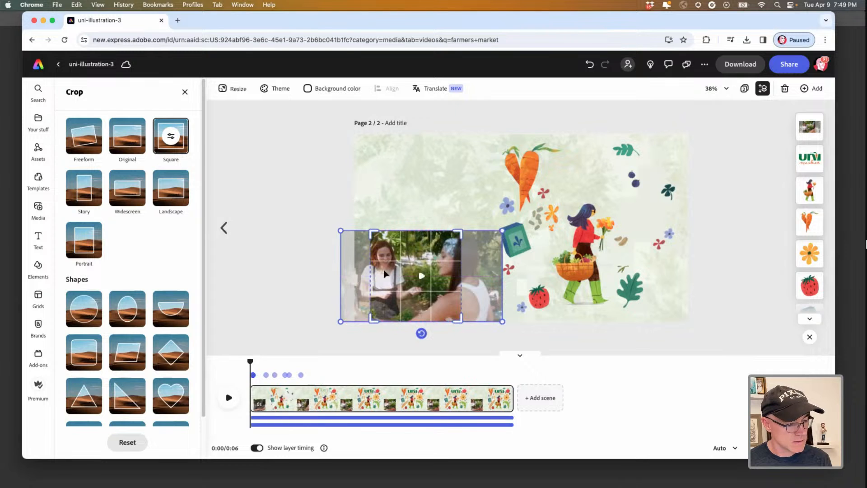
pyautogui.click(324, 243)
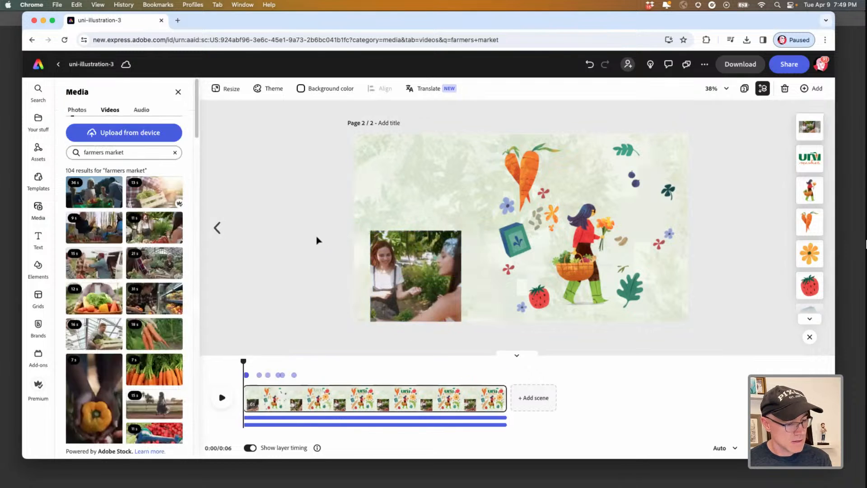
# Step: Align the square clip with the page's left edge and enlarge it to reach the bottom edge
pyautogui.click(385, 273)
pyautogui.moveTo(380, 260); pyautogui.dragTo(367, 260)
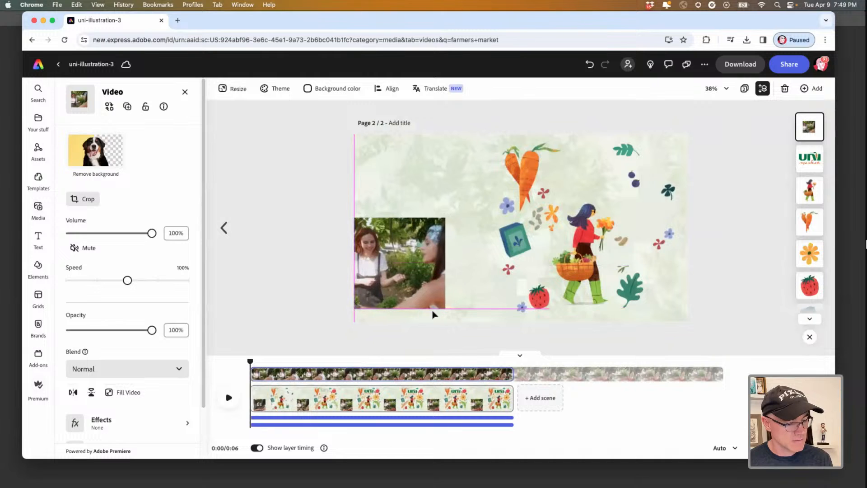
pyautogui.moveTo(447, 311); pyautogui.dragTo(458, 322)
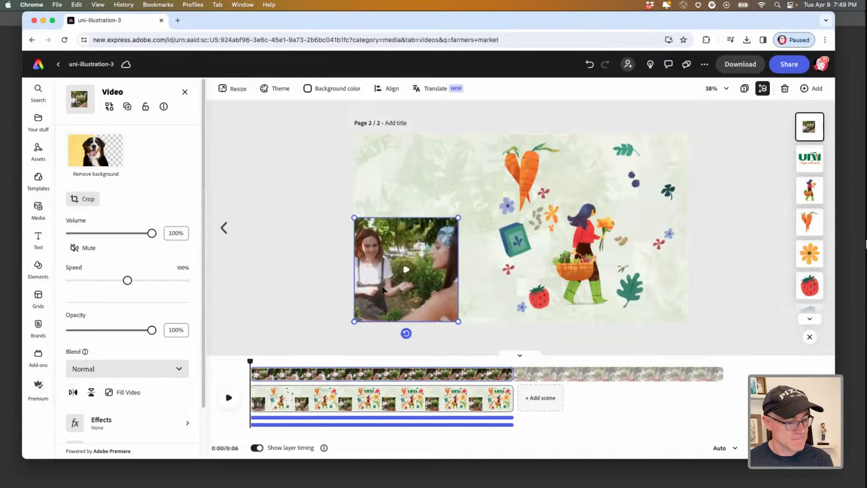
pyautogui.click(327, 224)
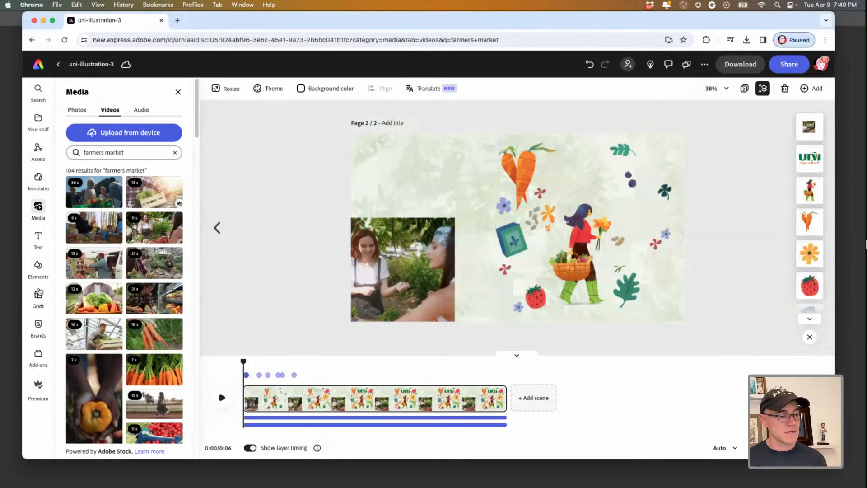
# Step: Add a solid black rectangle, rotate it upright, and place its layer directly above the textured background image
pyautogui.click(38, 268)
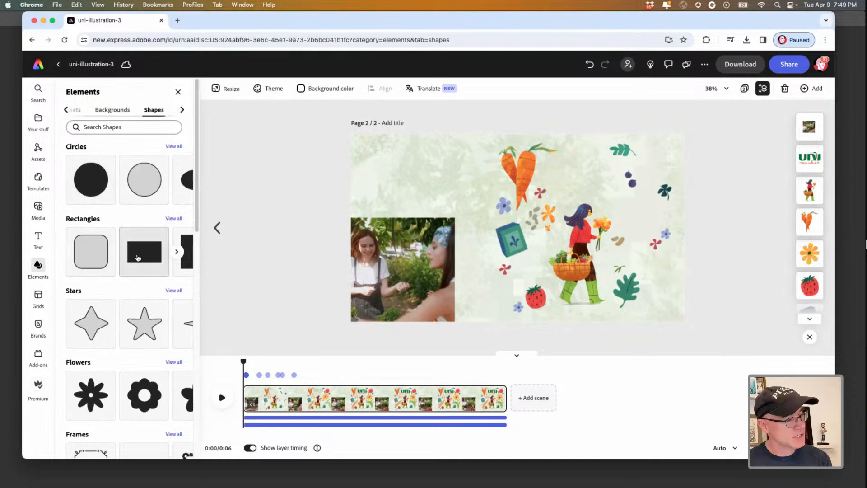
pyautogui.click(139, 253)
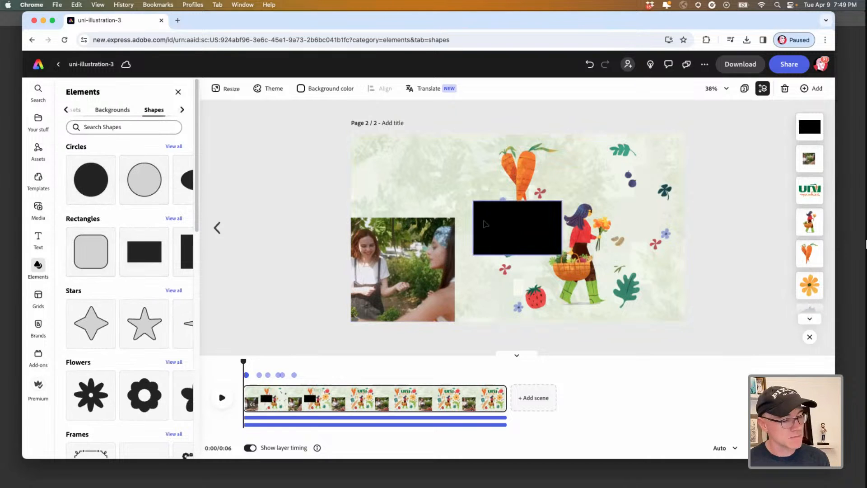
pyautogui.moveTo(517, 266); pyautogui.dragTo(493, 216)
pyautogui.moveTo(810, 127); pyautogui.dragTo(808, 296)
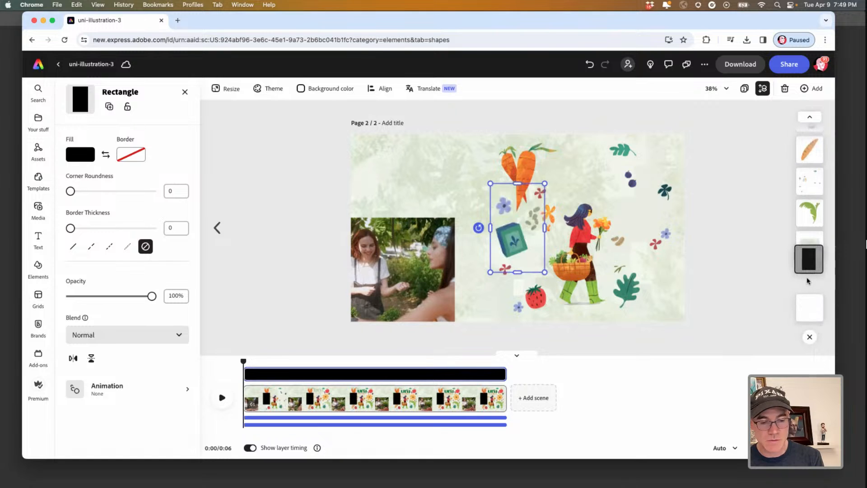
pyautogui.moveTo(806, 247); pyautogui.dragTo(809, 253)
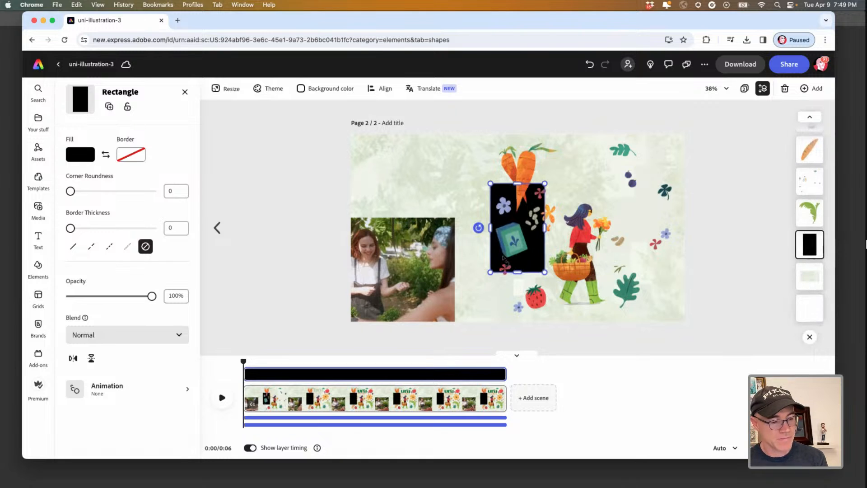
# Step: Move the rectangle to the page's top-left corner and scale it to match the video clip's width
pyautogui.moveTo(495, 196); pyautogui.dragTo(352, 143)
pyautogui.moveTo(406, 219); pyautogui.dragTo(445, 307)
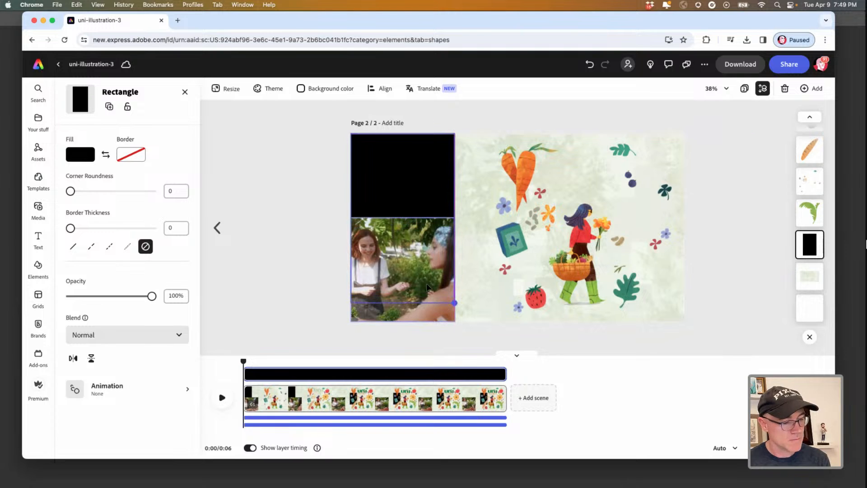
# Step: Fill the black rectangle with the light green sampled from the woman's boots in the illustration
pyautogui.click(81, 154)
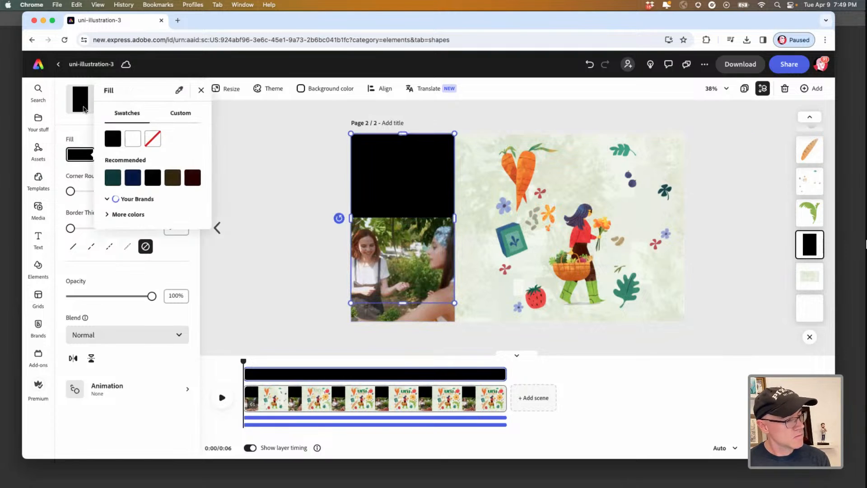
pyautogui.click(178, 93)
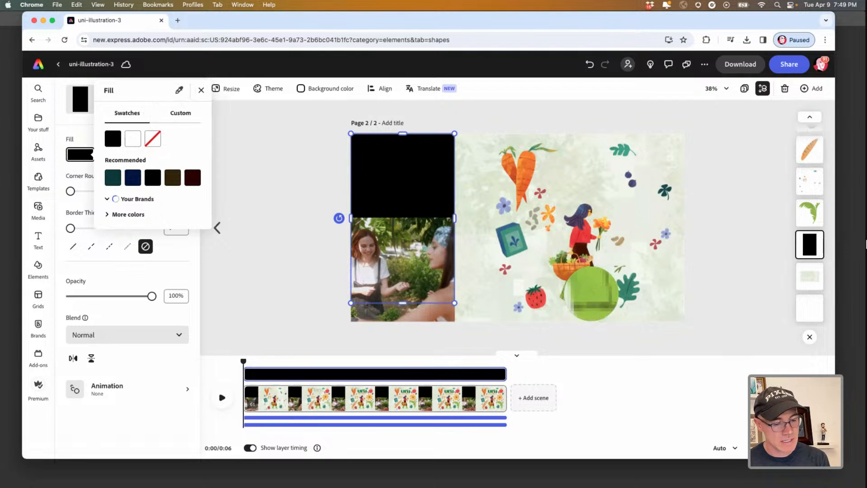
pyautogui.click(592, 291)
pyautogui.click(301, 180)
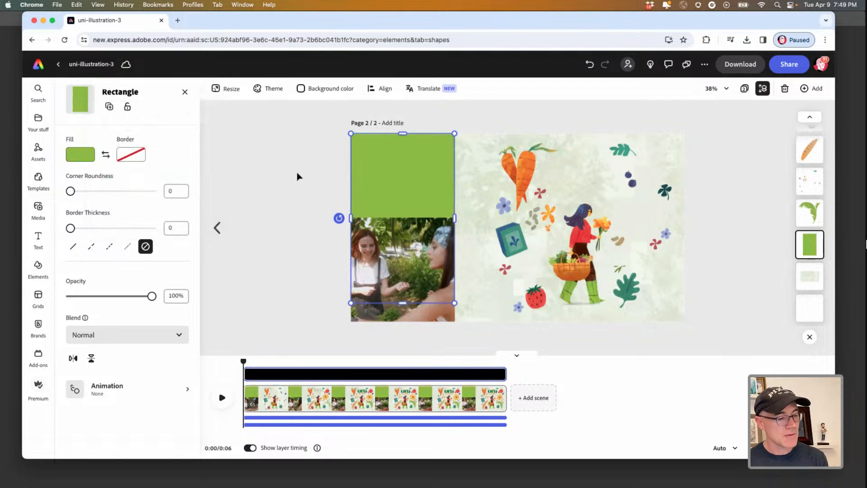
pyautogui.click(297, 174)
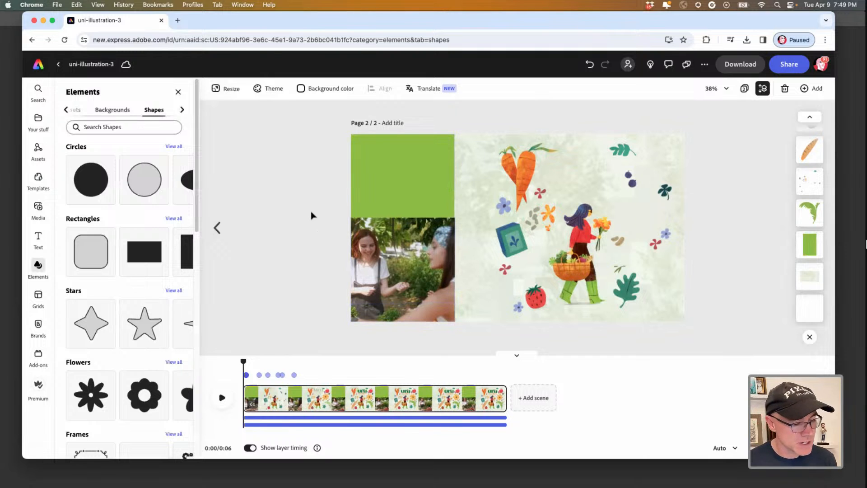
# Step: Change the video clip's crop from the plain square to the rounded square shape
pyautogui.click(396, 292)
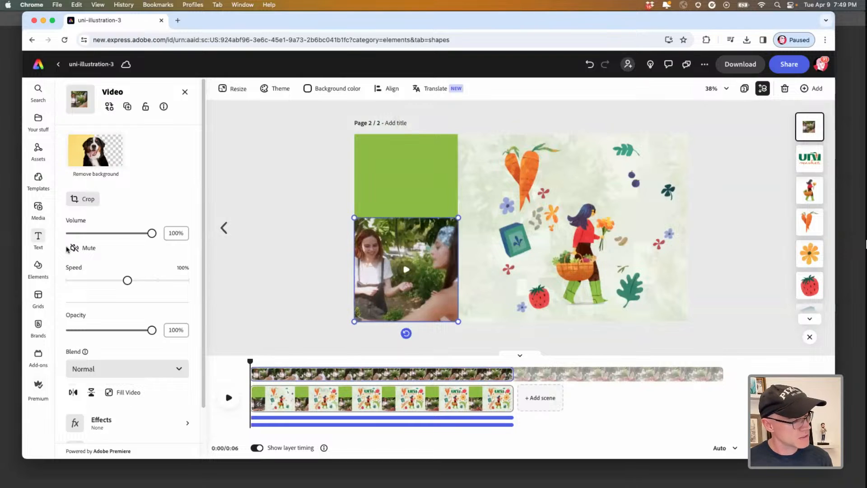
pyautogui.click(71, 199)
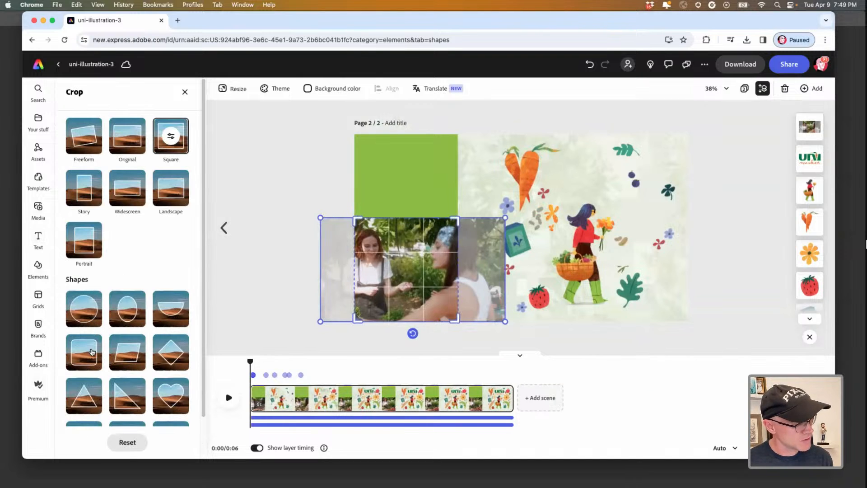
pyautogui.click(90, 351)
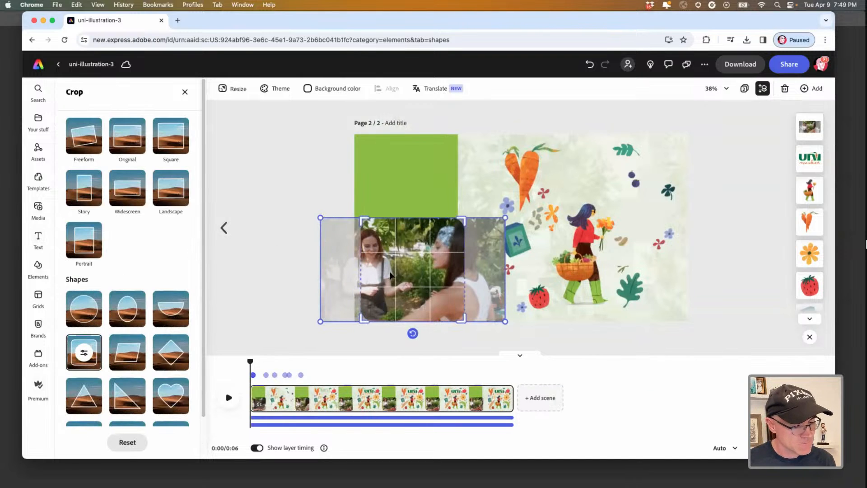
pyautogui.click(297, 252)
pyautogui.click(370, 293)
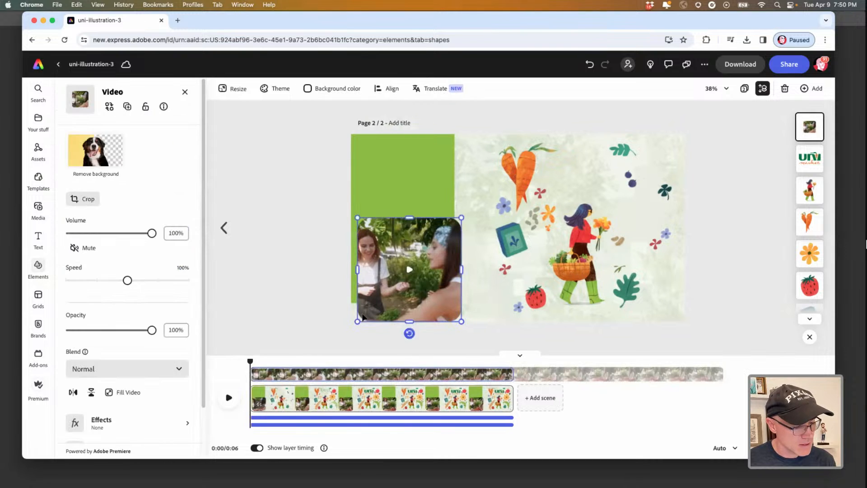
# Step: Move the rounded video clip to the upper end of the green column and shrink it to leave a narrow margin around it
pyautogui.moveTo(380, 279); pyautogui.dragTo(377, 199)
pyautogui.moveTo(359, 234); pyautogui.dragTo(385, 202)
pyautogui.click(321, 176)
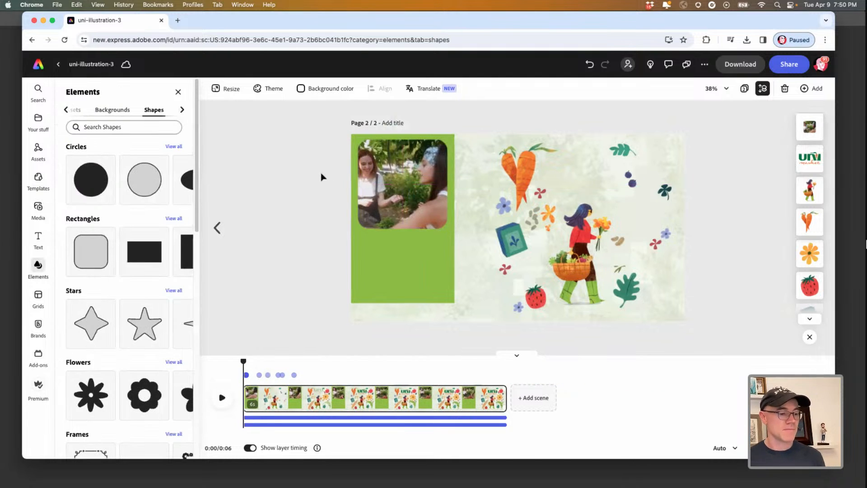
# Step: Stretch the green rectangle down to the page's bottom edge and play the animation briefly to preview it
pyautogui.click(403, 284)
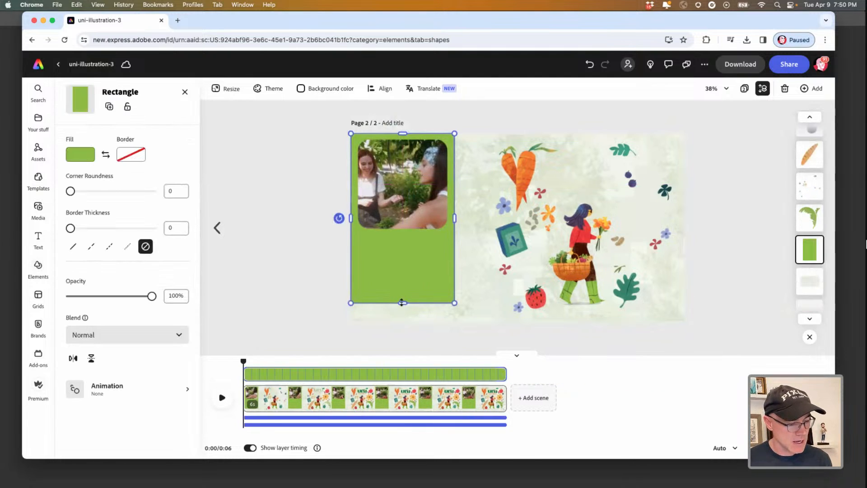
pyautogui.moveTo(402, 303); pyautogui.dragTo(401, 322)
pyautogui.click(321, 289)
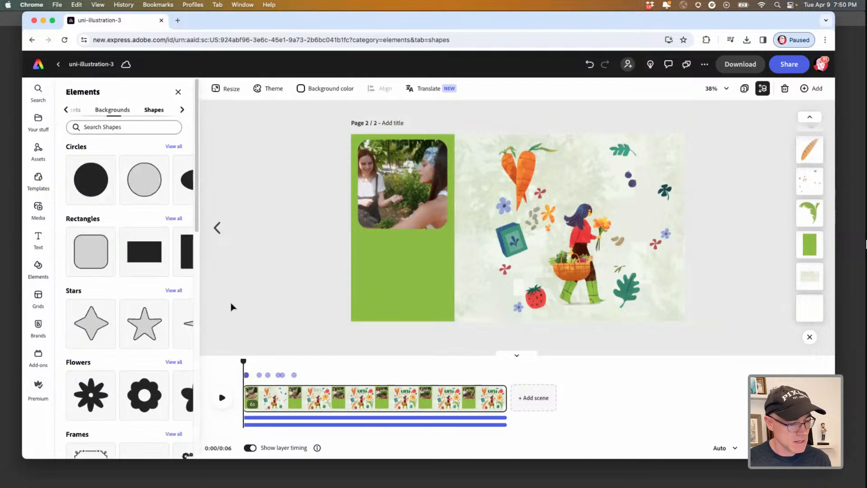
pyautogui.click(222, 399)
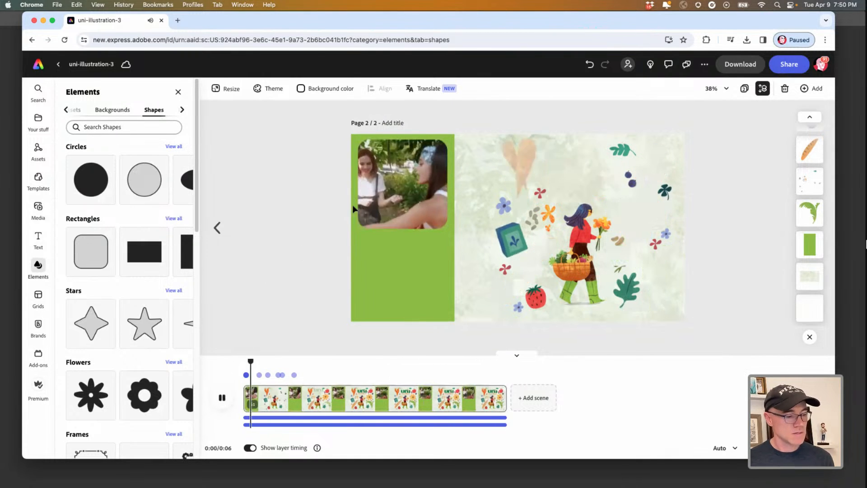
pyautogui.click(404, 192)
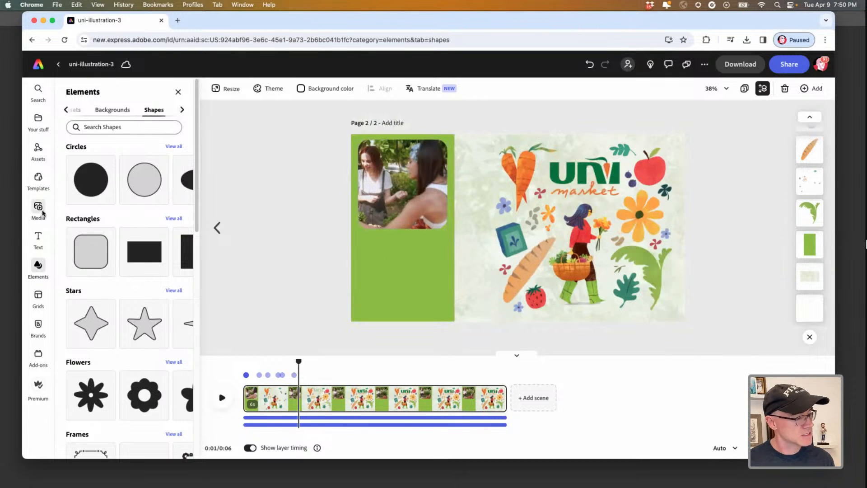
# Step: Add a text box reading EVERY SATURDAY, FROM and 9AM-11AM on three separate lines
pyautogui.click(39, 239)
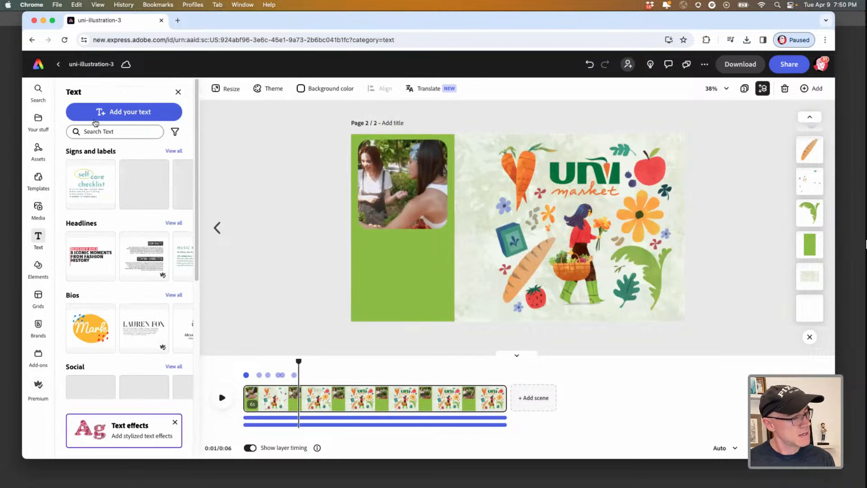
pyautogui.click(102, 114)
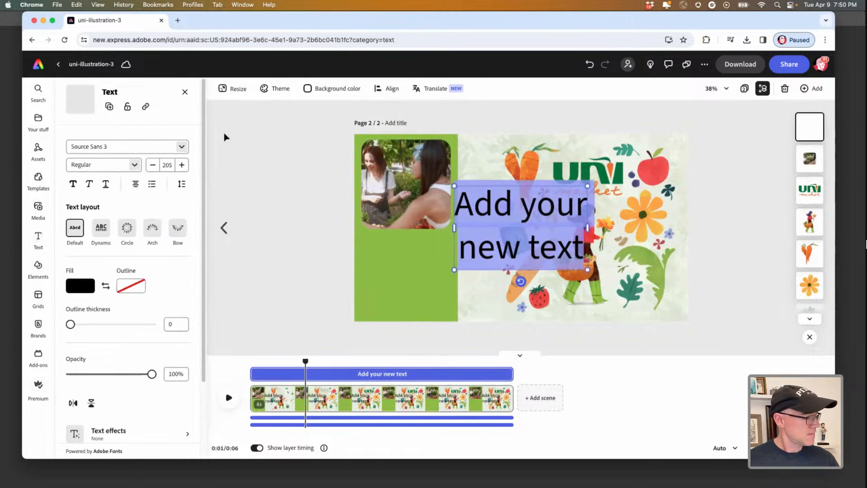
pyautogui.write('EV')
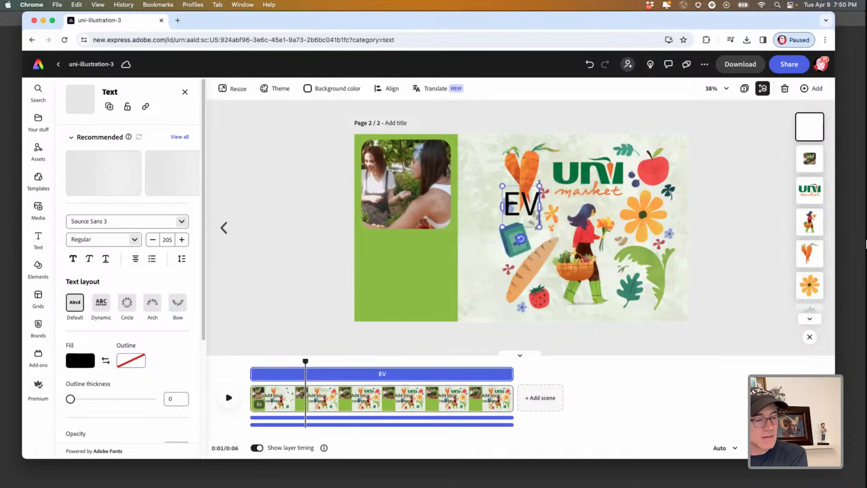
pyautogui.write('ERY SATURDAY')
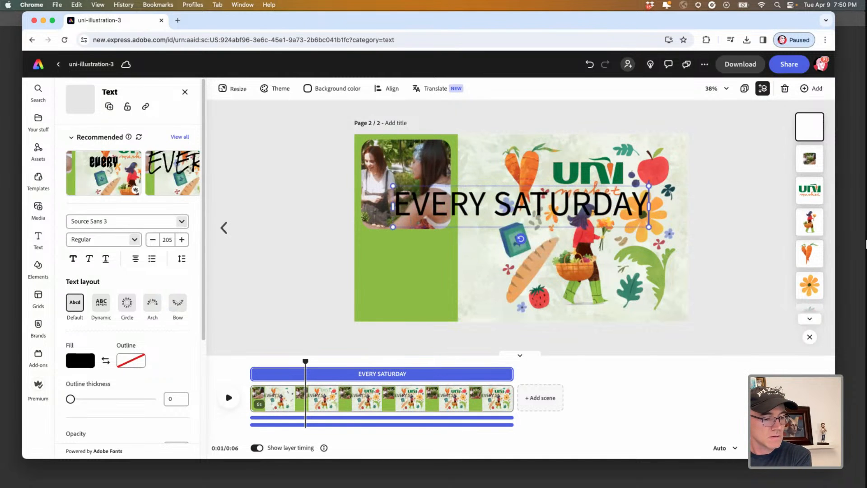
pyautogui.press('Return')
pyautogui.write('FROM')
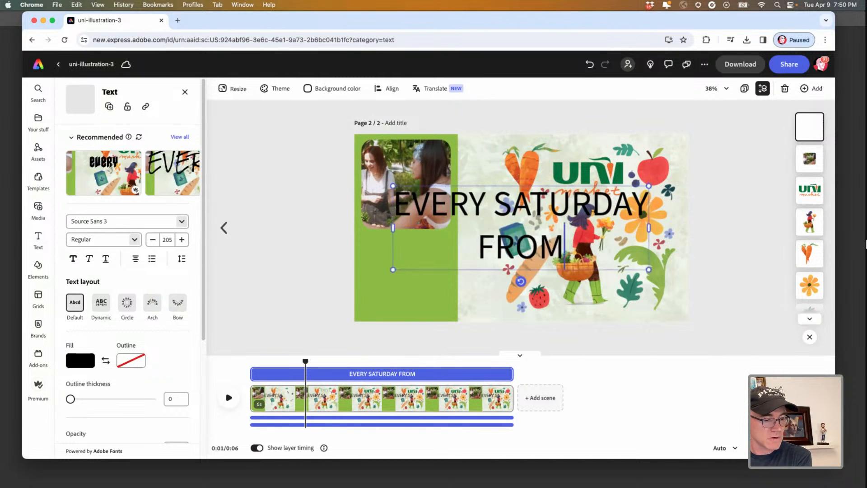
pyautogui.press('Return')
pyautogui.write('9')
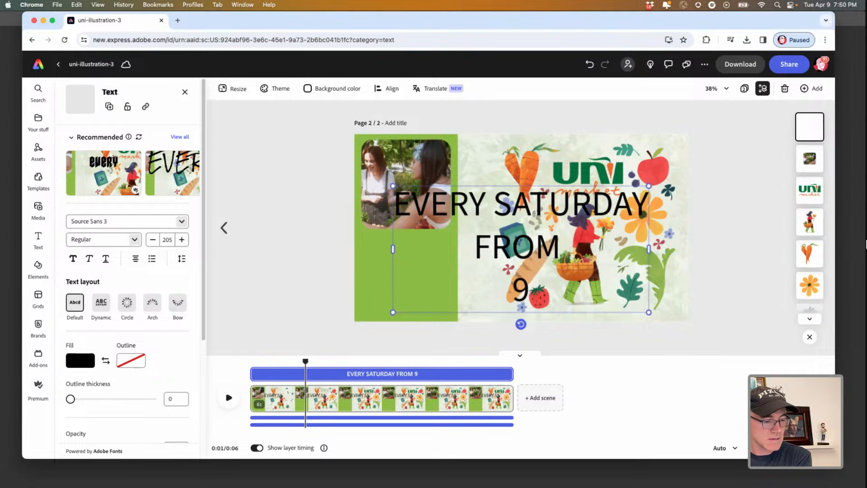
pyautogui.write('AM-11AM')
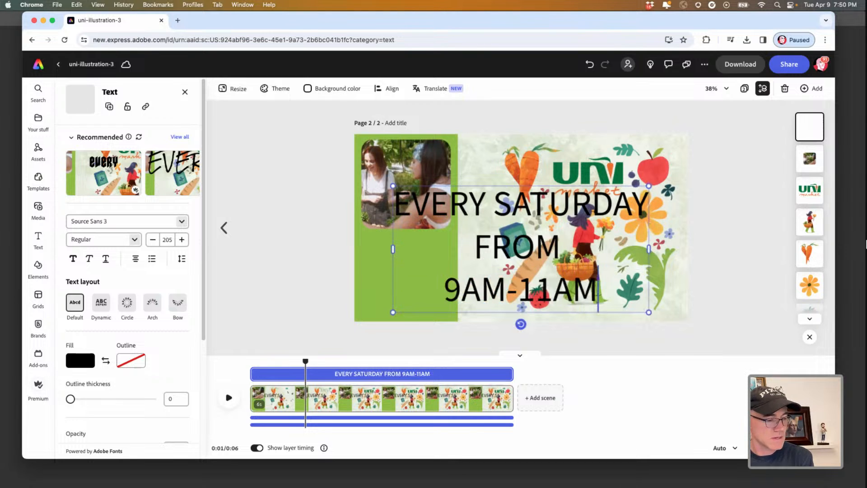
# Step: Give the text the Dynamic layout, narrow it so EVERY and SATURDAY stack, and apply the recommended AWConqueror Std Didot Bold font
pyautogui.press('super+a')
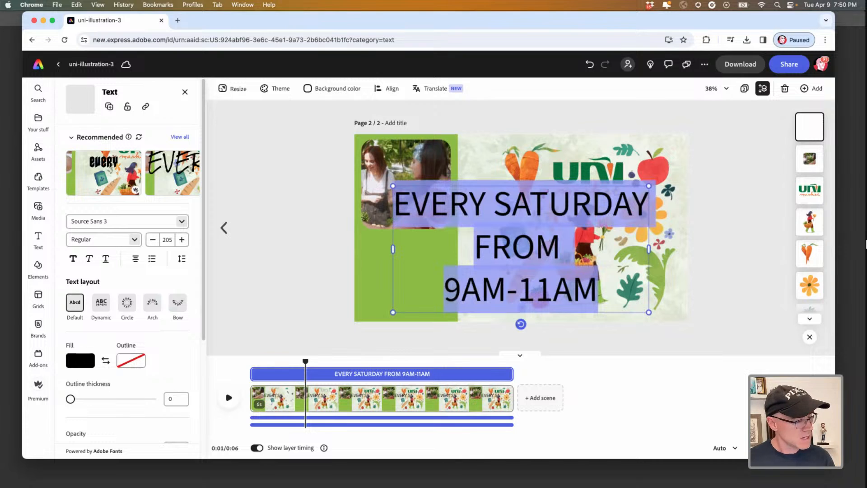
pyautogui.click(101, 301)
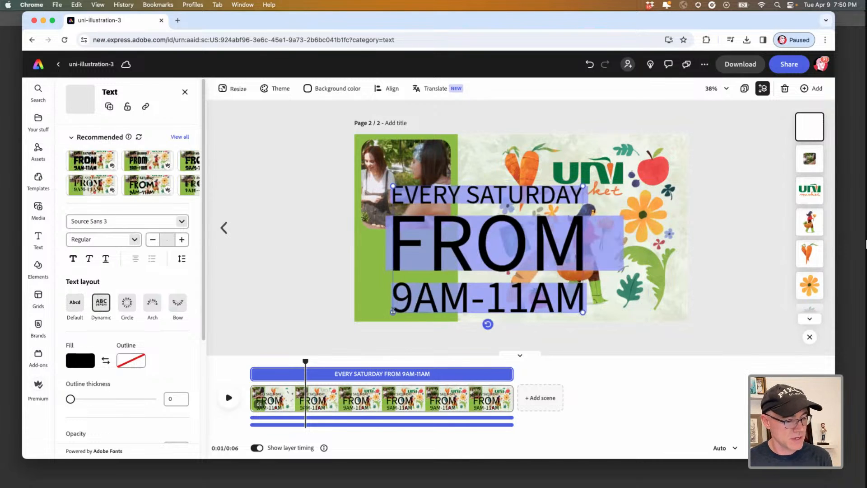
pyautogui.moveTo(393, 311); pyautogui.dragTo(491, 302)
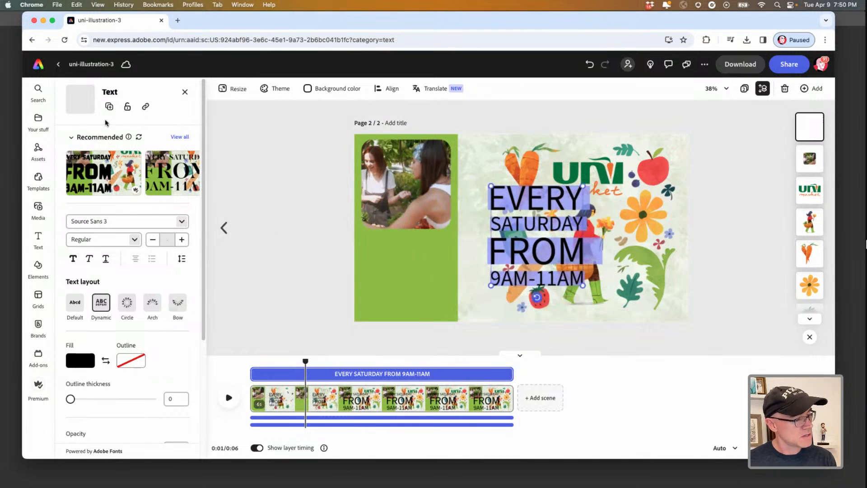
pyautogui.click(155, 171)
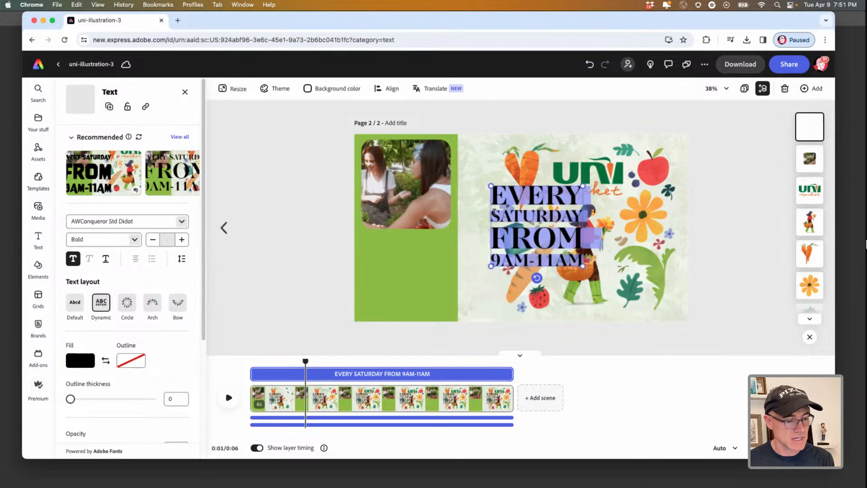
# Step: Fit the text block inside the green column below the video and delete its FROM line
pyautogui.moveTo(505, 221); pyautogui.dragTo(381, 269)
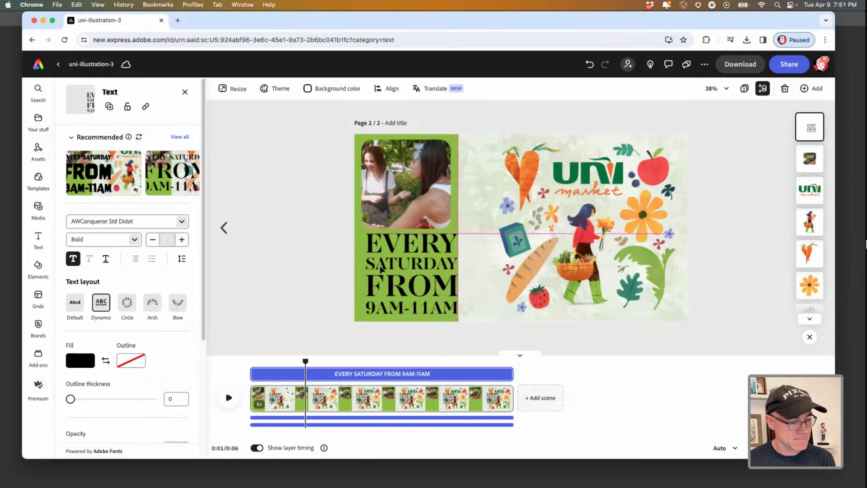
pyautogui.moveTo(365, 314); pyautogui.dragTo(383, 282)
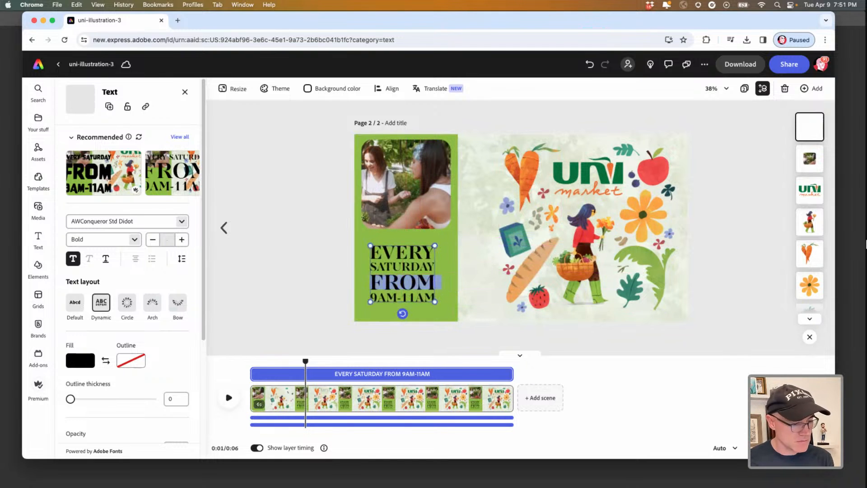
pyautogui.press('BackSpace')
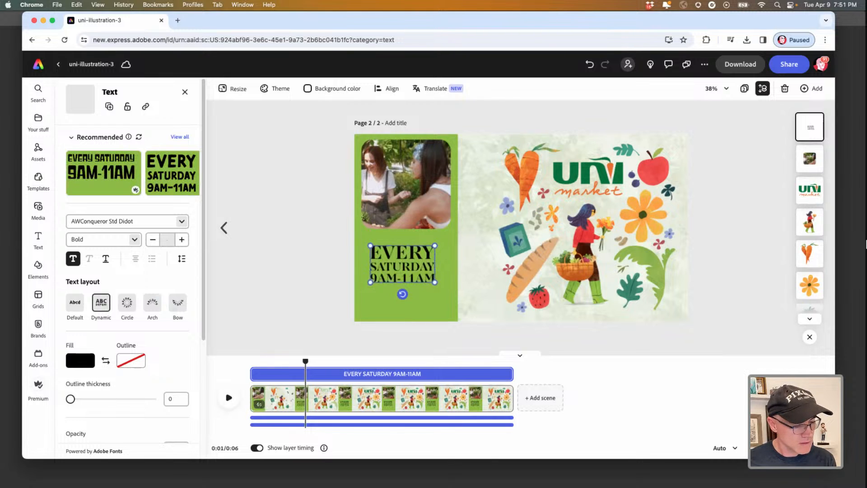
# Step: Scale the EVERY SATURDAY 9AM-11AM text to the video clip's width and position it just below the clip
pyautogui.moveTo(402, 265); pyautogui.dragTo(406, 261)
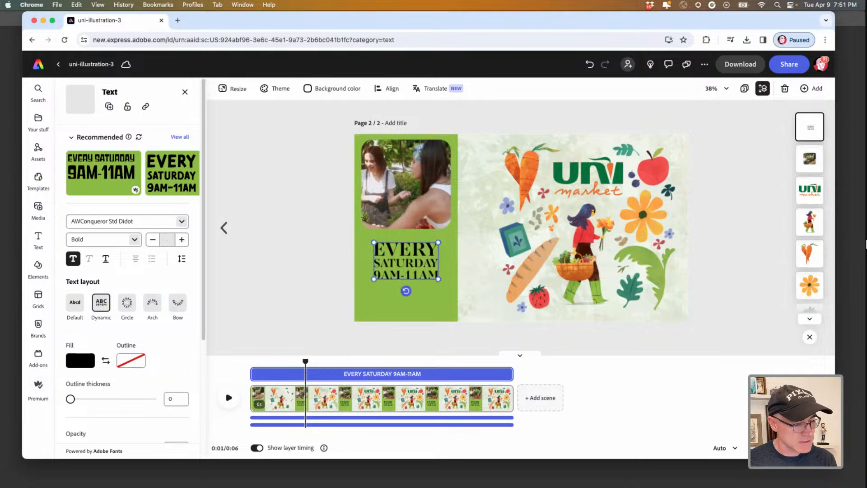
pyautogui.moveTo(374, 280); pyautogui.dragTo(364, 294)
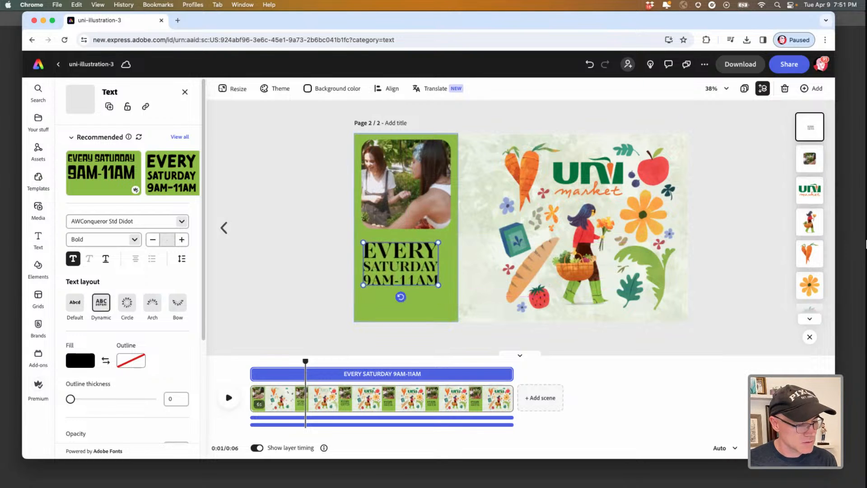
pyautogui.moveTo(438, 294); pyautogui.dragTo(450, 293)
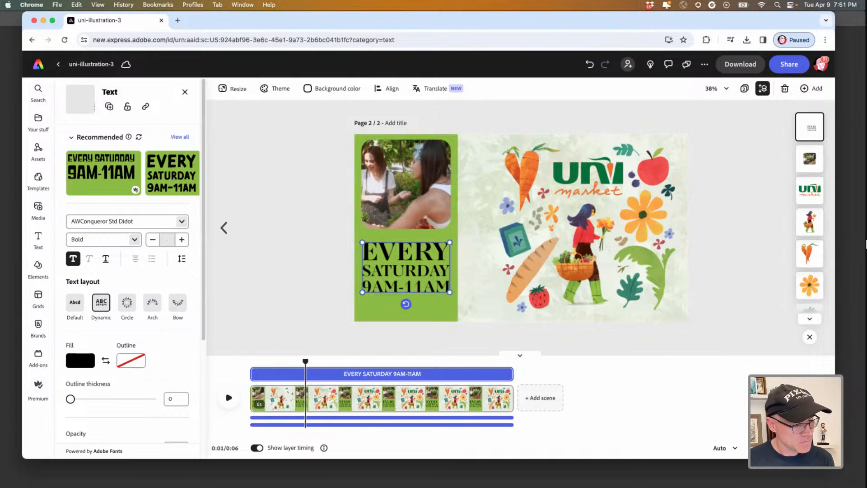
pyautogui.press('Left')
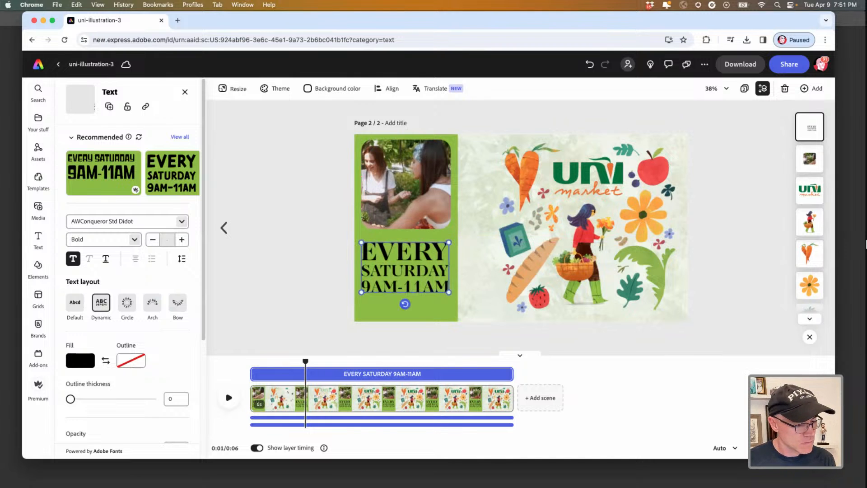
pyautogui.moveTo(449, 292); pyautogui.dragTo(450, 294)
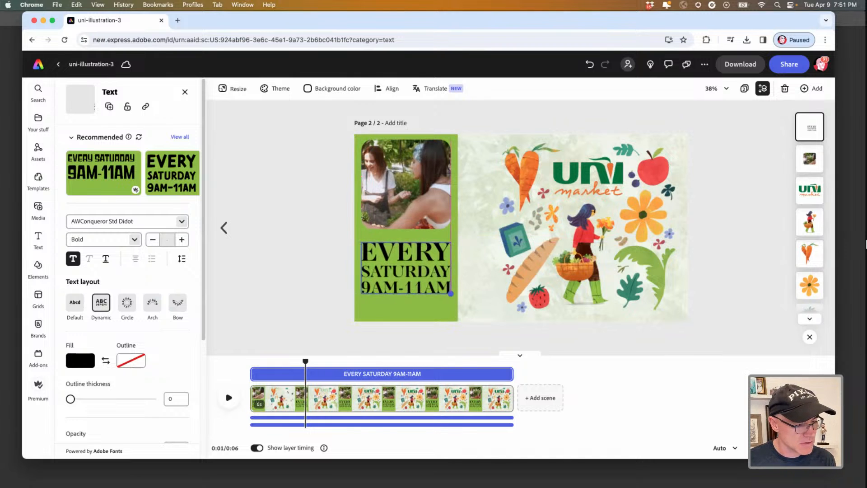
pyautogui.press('Escape')
pyautogui.moveTo(405, 271); pyautogui.dragTo(405, 269)
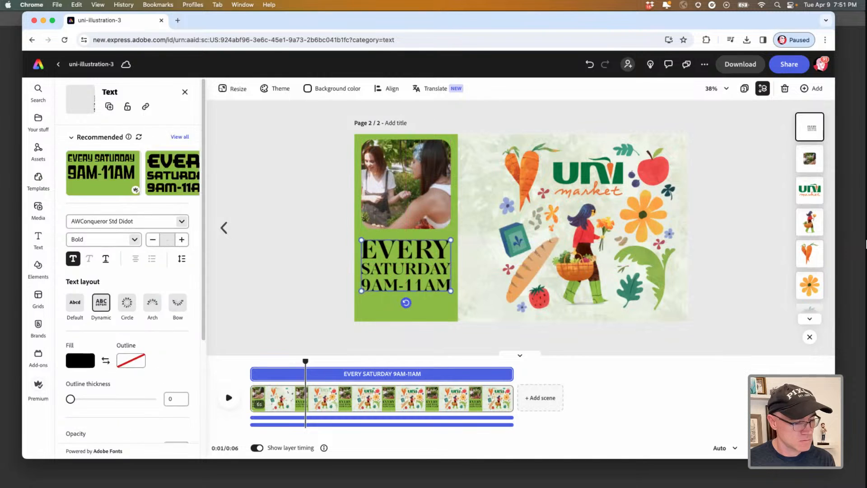
pyautogui.press('Escape')
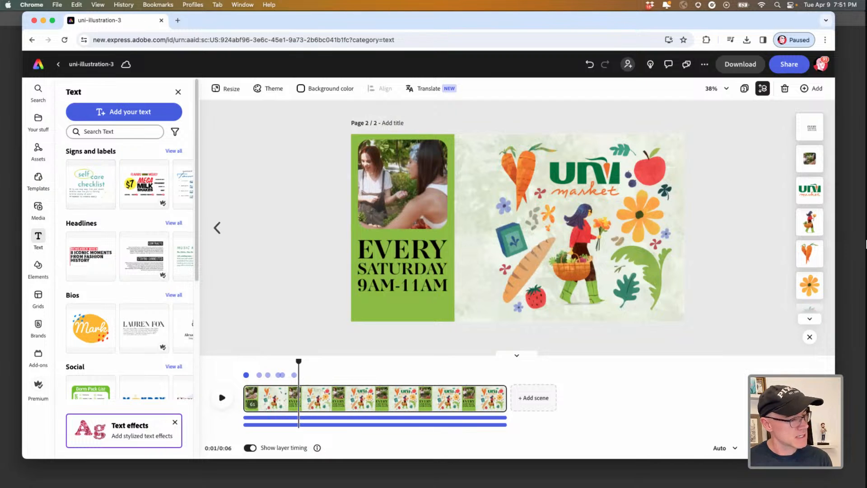
# Step: Add a text box reading UNI-MARKET-FOODS.COM
pyautogui.click(124, 111)
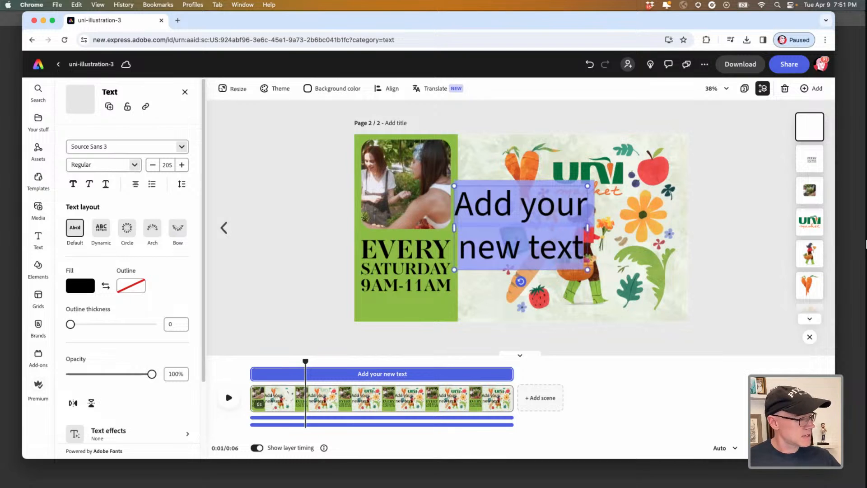
pyautogui.write('UNI')
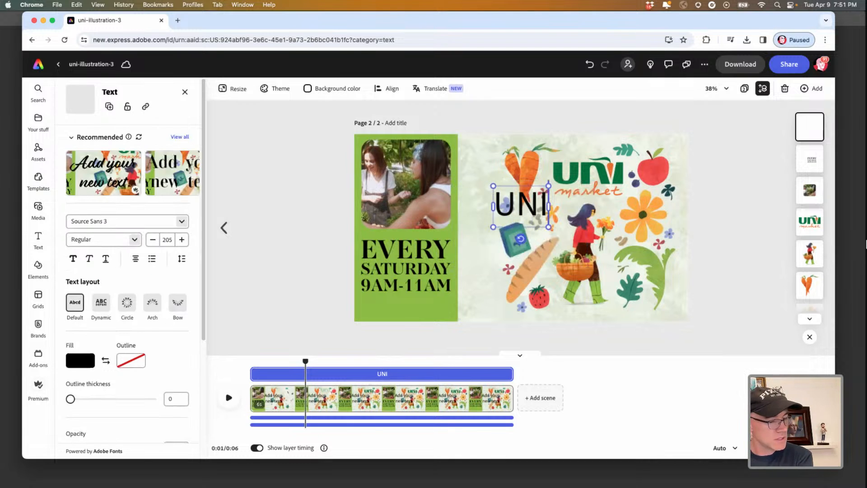
pyautogui.write('-MAKR')
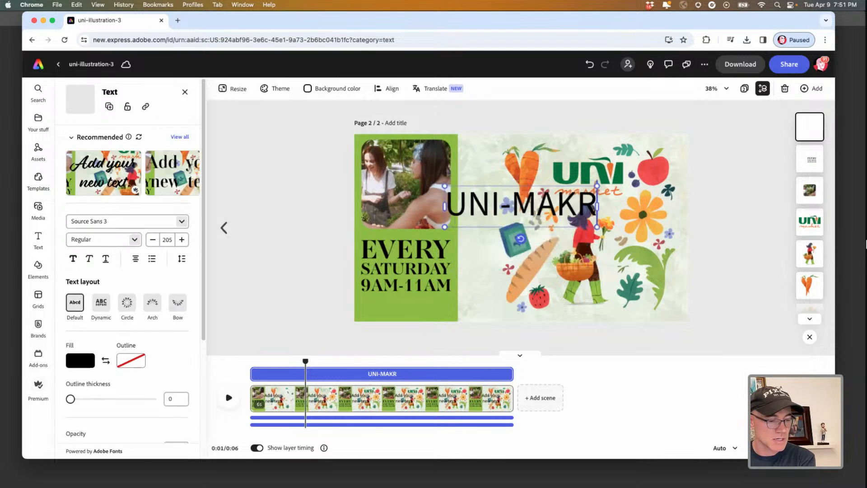
pyautogui.press('BackSpace')
pyautogui.press('BackSpace')
pyautogui.write('RKET')
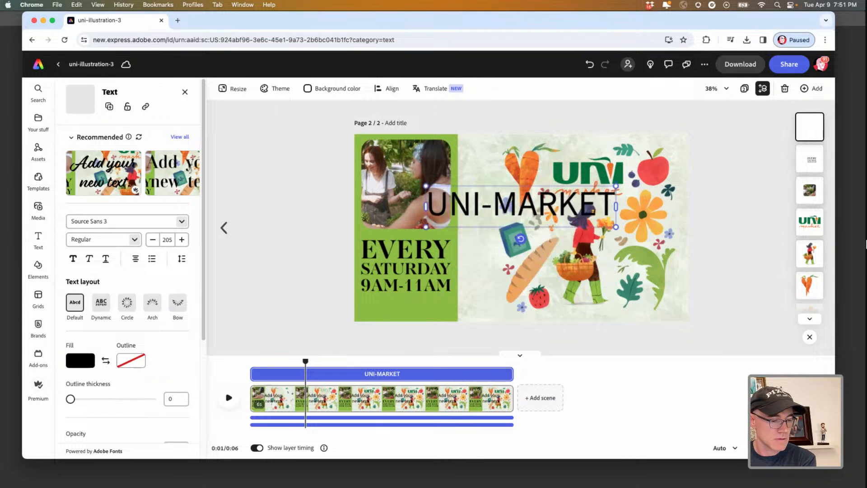
pyautogui.write('-FOODS.COM')
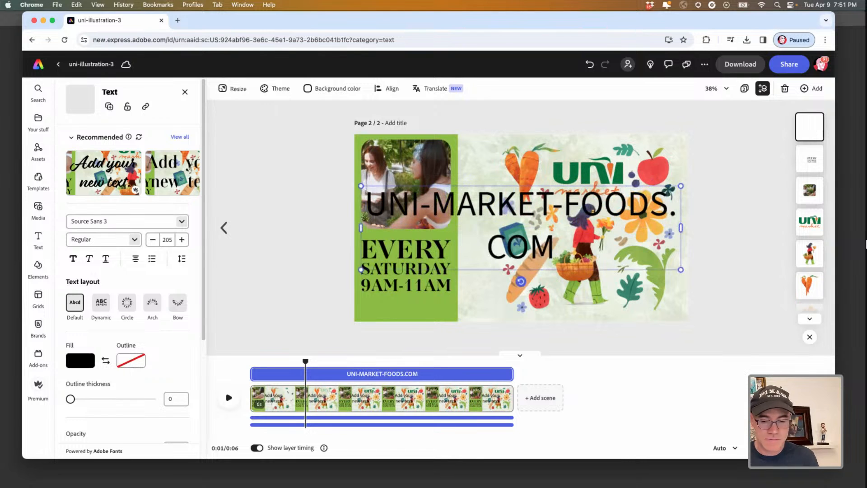
# Step: Reduce the web address to font size 90, scale it down further to 45 and place it at the foot of the green column
pyautogui.press('super+a')
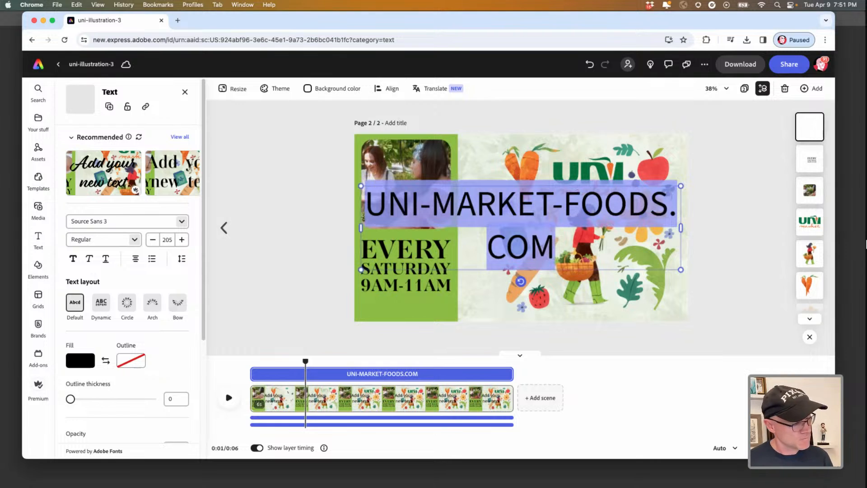
pyautogui.click(162, 244)
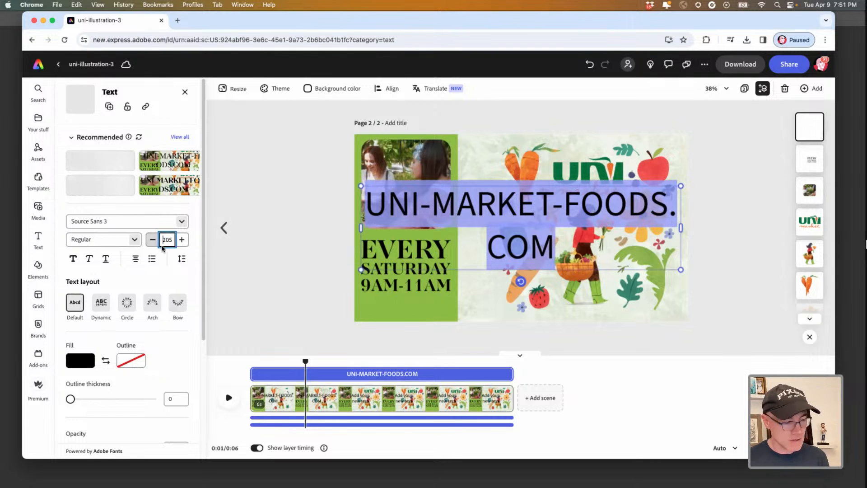
pyautogui.doubleClick(164, 239)
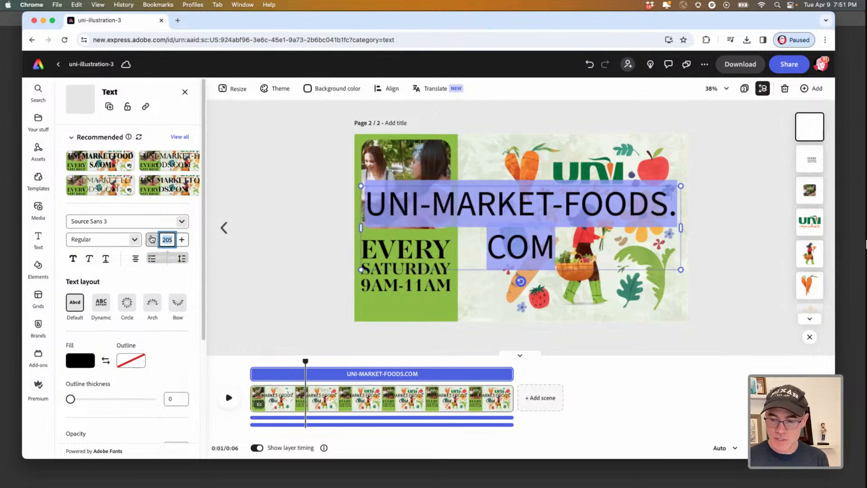
pyautogui.write('90')
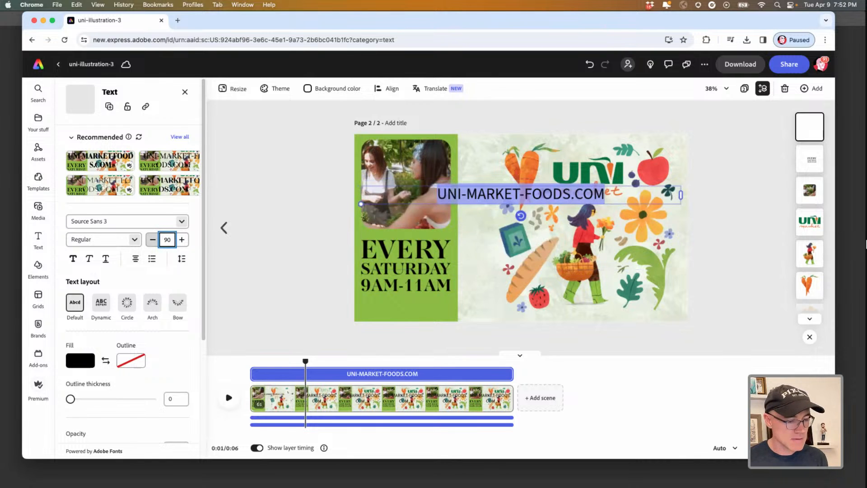
pyautogui.moveTo(384, 203); pyautogui.dragTo(457, 284)
pyautogui.moveTo(514, 280); pyautogui.dragTo(382, 305)
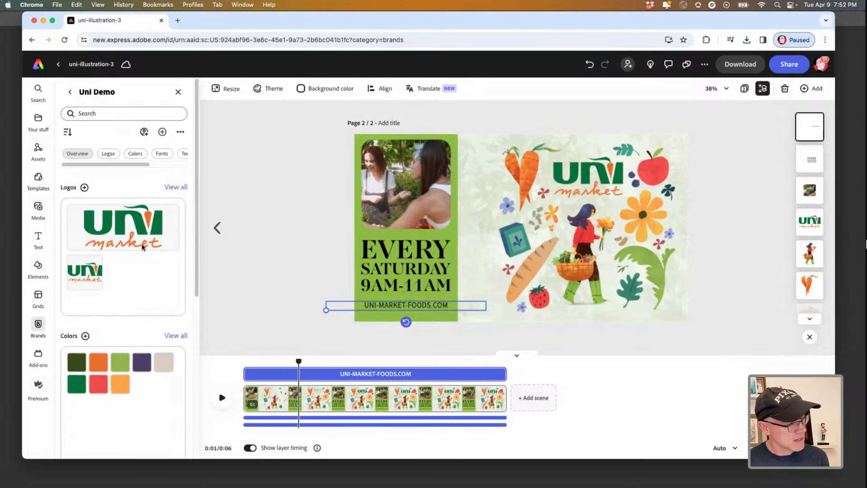
# Step: Try to apply the Uni Demo brand's Gill Sans Nova ExtraBold header font to the web address
pyautogui.click(38, 323)
pyautogui.scroll(-5, 177, 236)
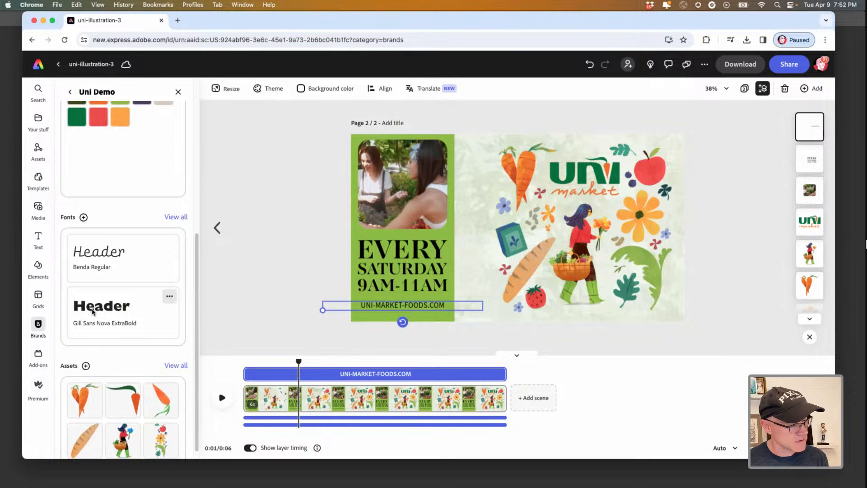
pyautogui.doubleClick(376, 307)
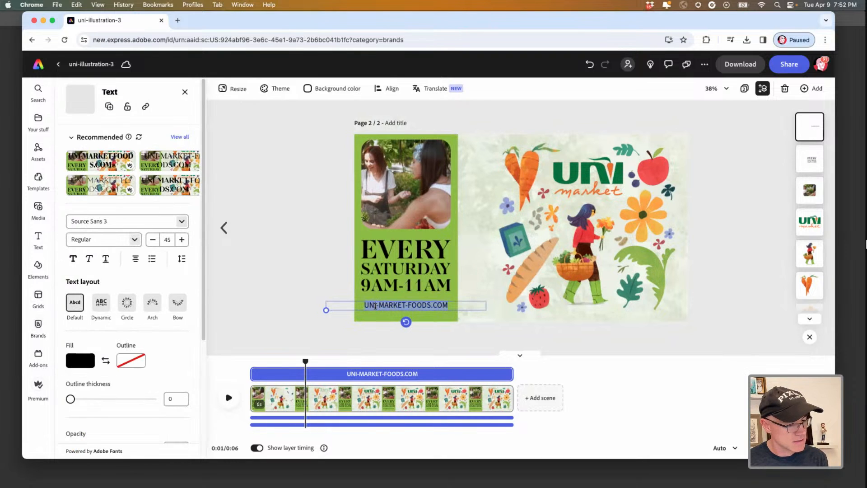
pyautogui.click(38, 325)
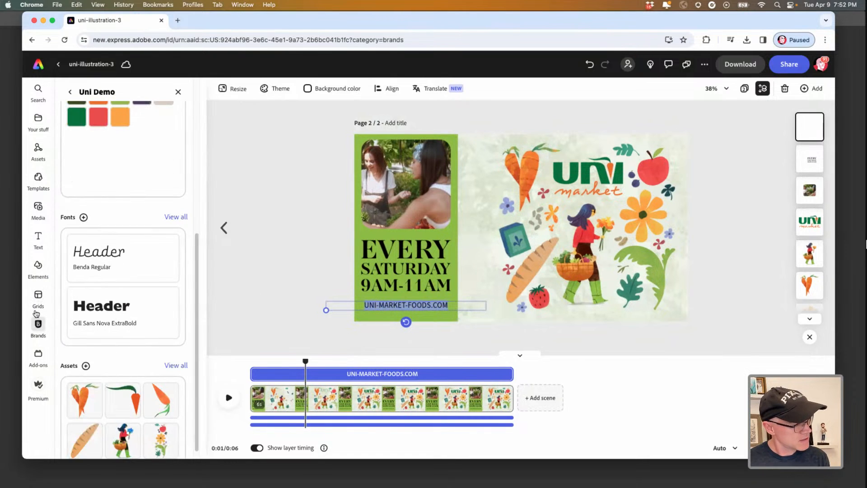
pyautogui.click(168, 296)
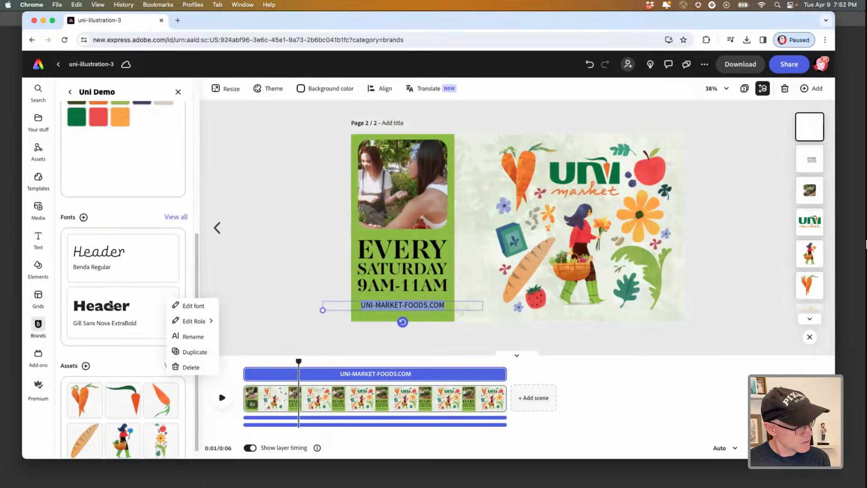
pyautogui.click(109, 308)
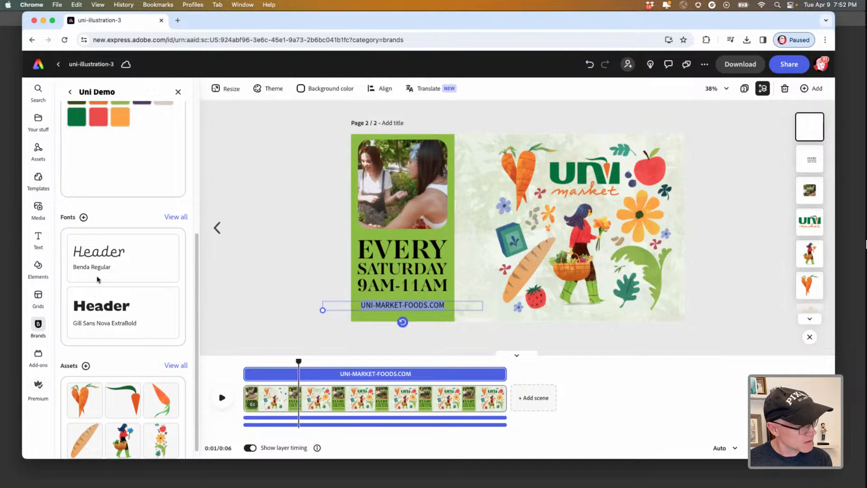
pyautogui.press('Escape')
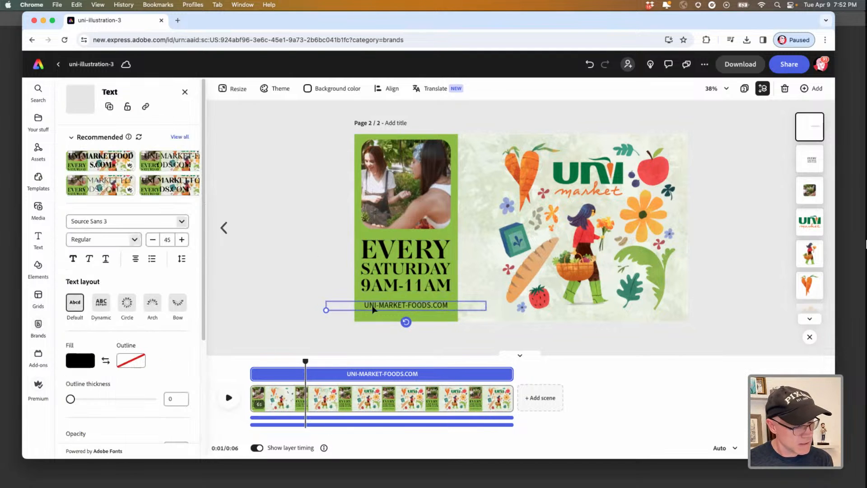
# Step: Scale the web address down to font size 37 and center it in the green column below the event text
pyautogui.moveTo(326, 310); pyautogui.dragTo(377, 304)
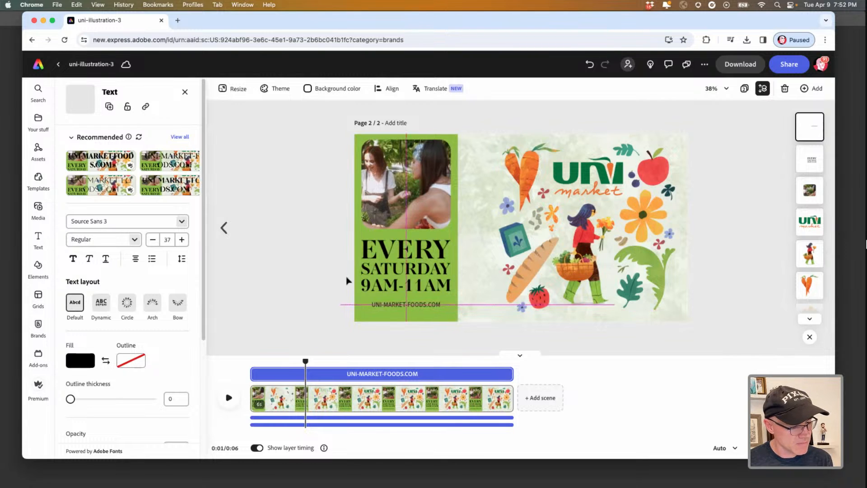
pyautogui.click(329, 256)
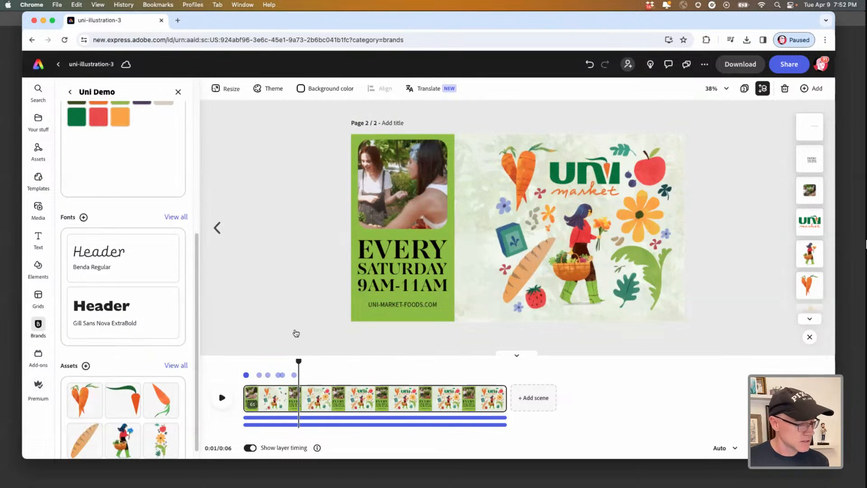
# Step: Trim the start of the EVERY SATURDAY 9AM-11AM layer so it lasts 5.4 s and give it the Shrink in animation
pyautogui.click(391, 285)
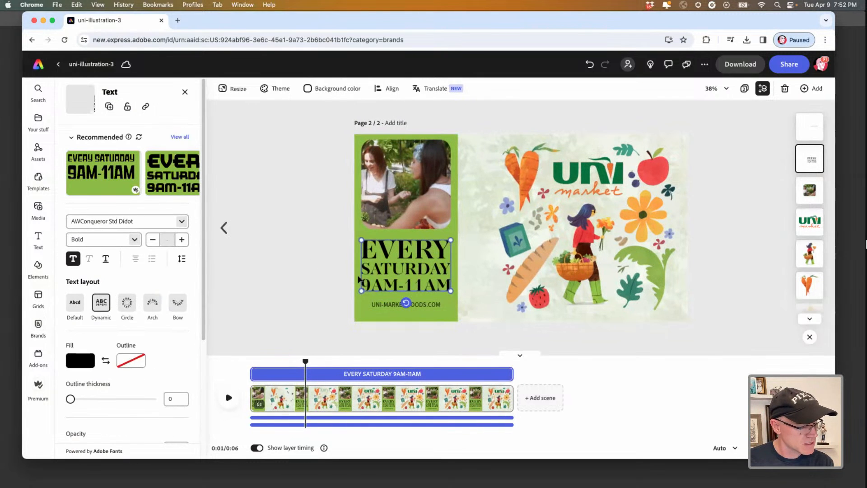
pyautogui.moveTo(255, 373); pyautogui.dragTo(278, 374)
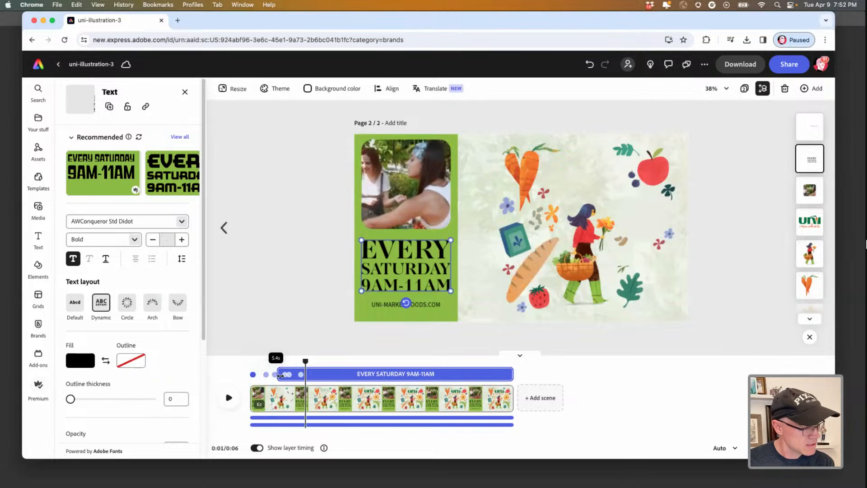
pyautogui.scroll(-5, 149, 348)
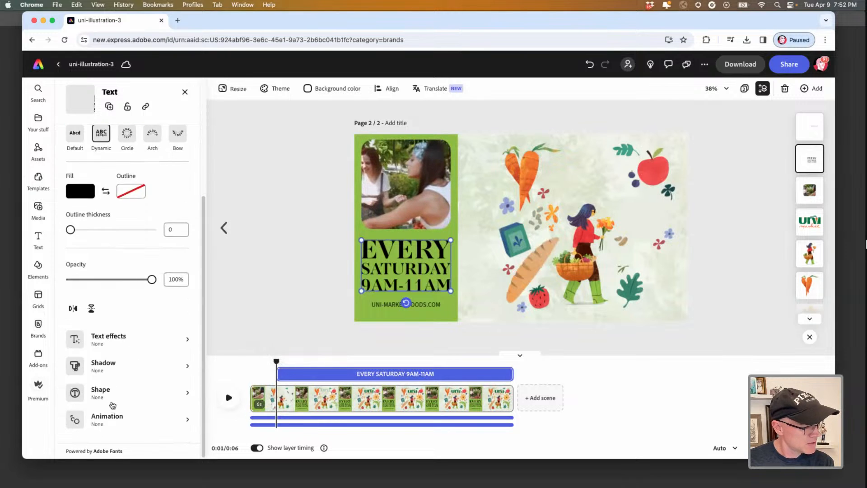
pyautogui.click(110, 419)
pyautogui.click(82, 137)
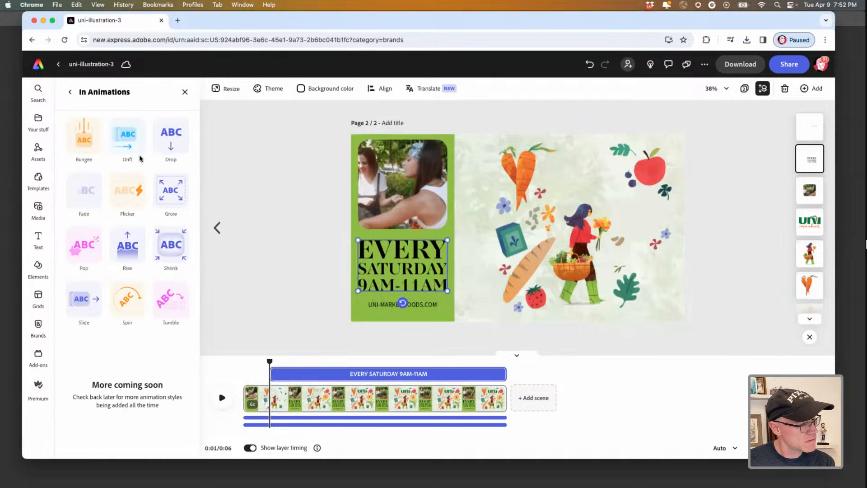
pyautogui.click(169, 244)
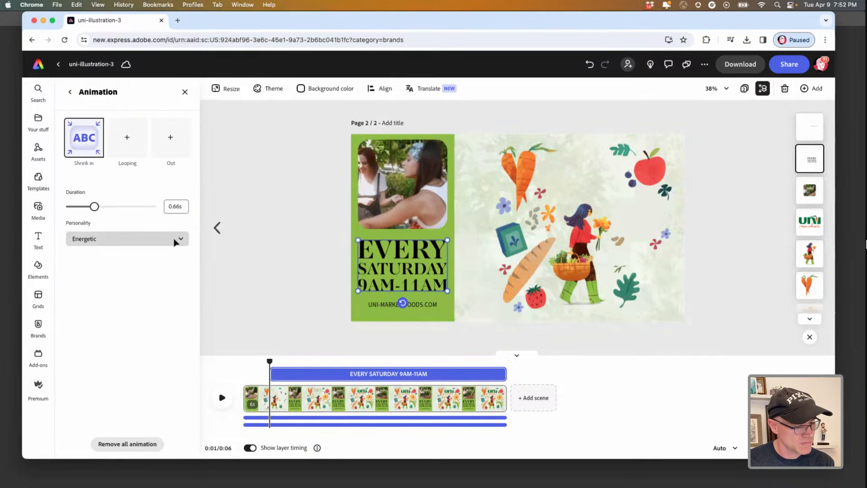
pyautogui.click(268, 251)
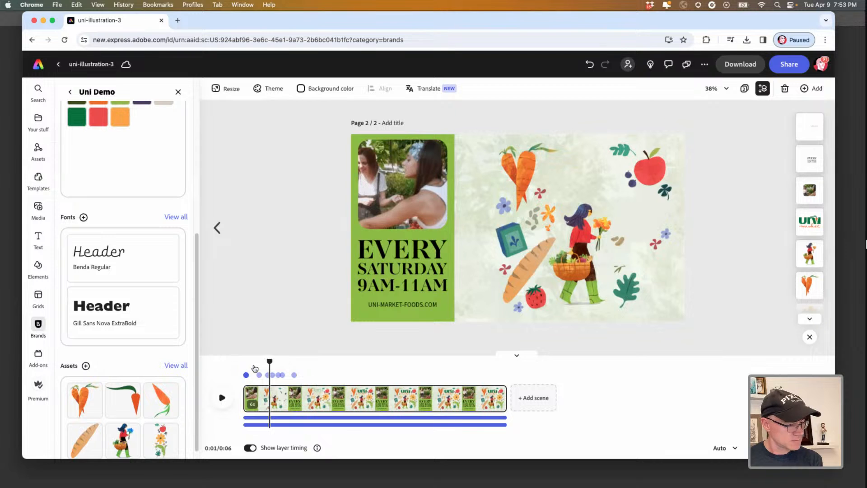
# Step: Play the scene to check the event text's entrance animation
pyautogui.click(222, 398)
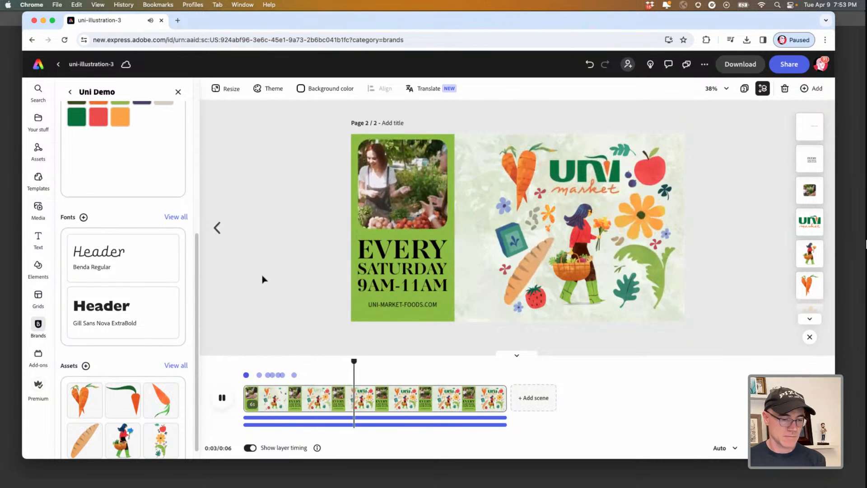
pyautogui.press('space')
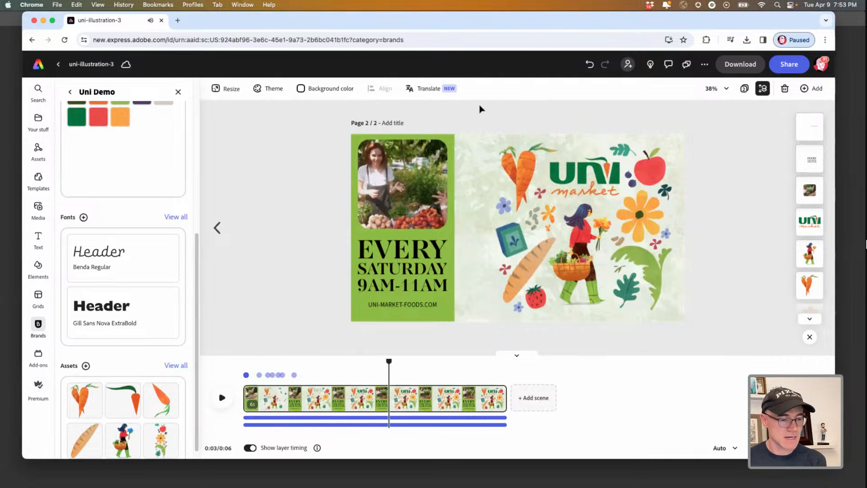
# Step: Shift the illustration artwork and its background slightly left and enlarge them a little, leaving the green column and its contents in place
pyautogui.moveTo(480, 105); pyautogui.dragTo(713, 338)
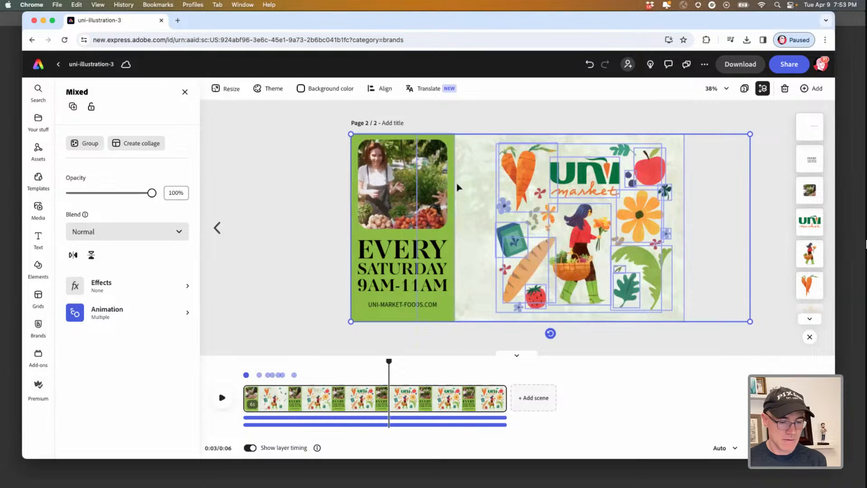
pyautogui.moveTo(560, 181); pyautogui.dragTo(550, 181)
pyautogui.press('super+z')
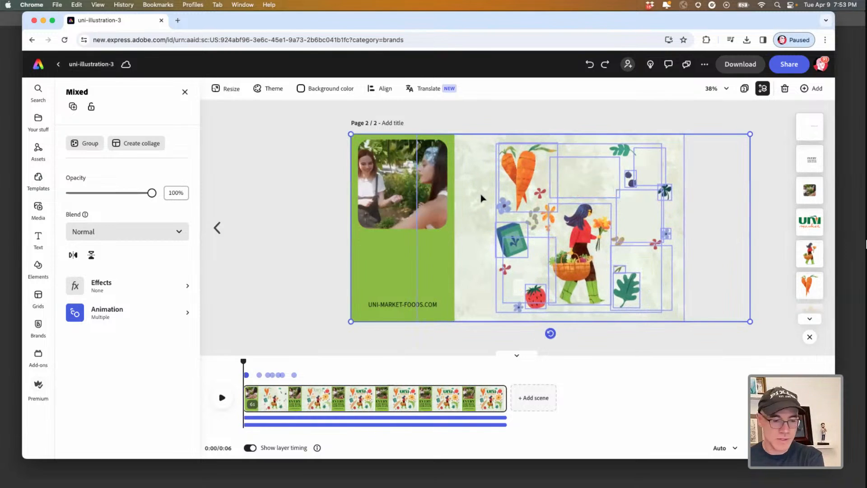
pyautogui.moveTo(518, 182); pyautogui.dragTo(508, 185)
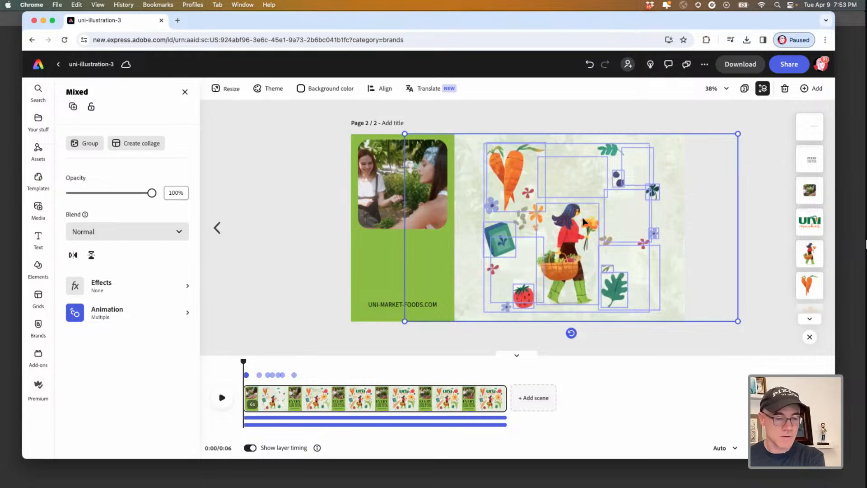
pyautogui.moveTo(738, 320); pyautogui.dragTo(746, 325)
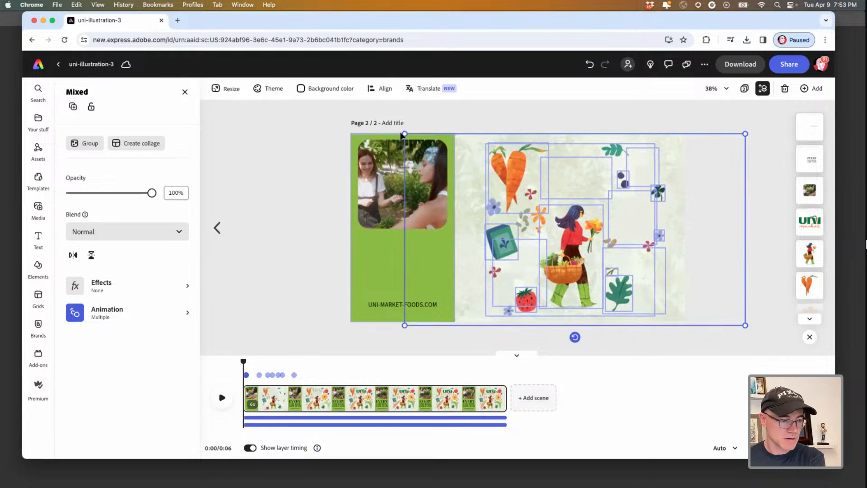
pyautogui.moveTo(404, 134); pyautogui.dragTo(397, 129)
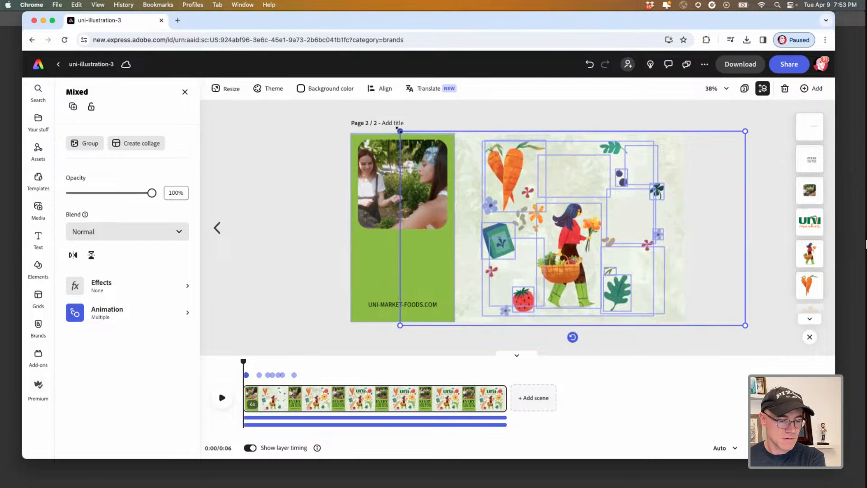
pyautogui.press('Left')
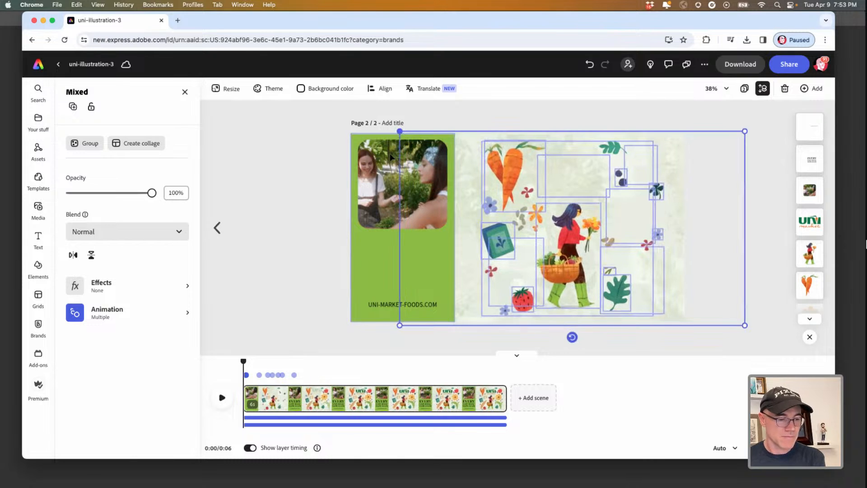
pyautogui.click(320, 162)
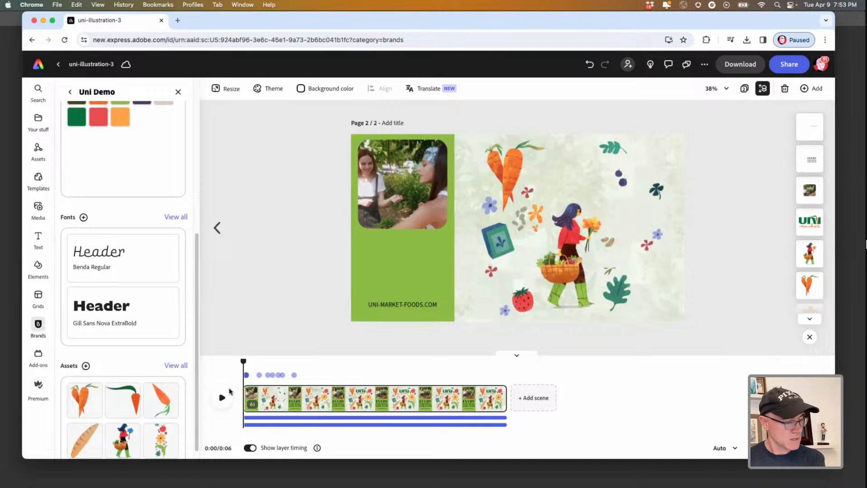
# Step: Play the scene from the start to review the repositioned illustration together with the column
pyautogui.press('space')
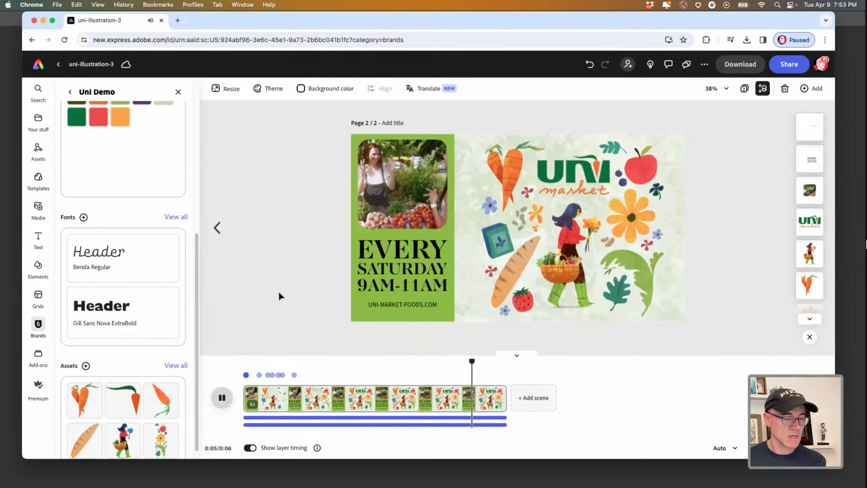
pyautogui.press('space')
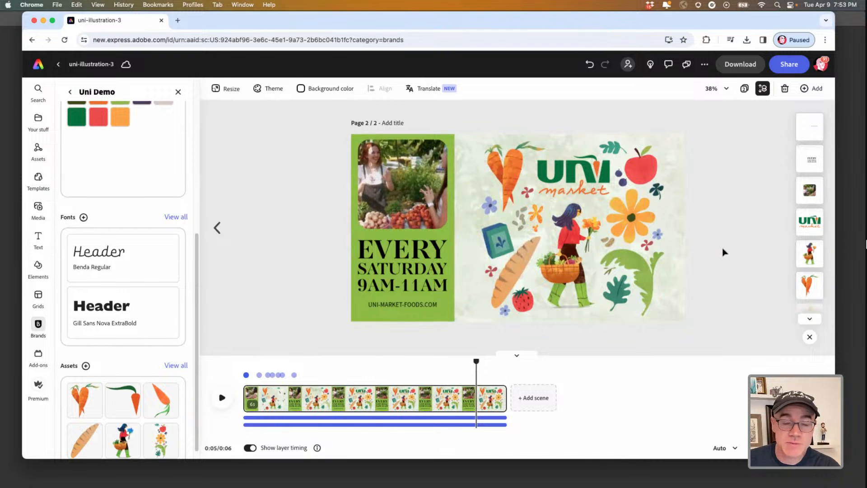
# Step: Duplicate the square illustration on page 1 and open the copy for editing
pyautogui.click(744, 88)
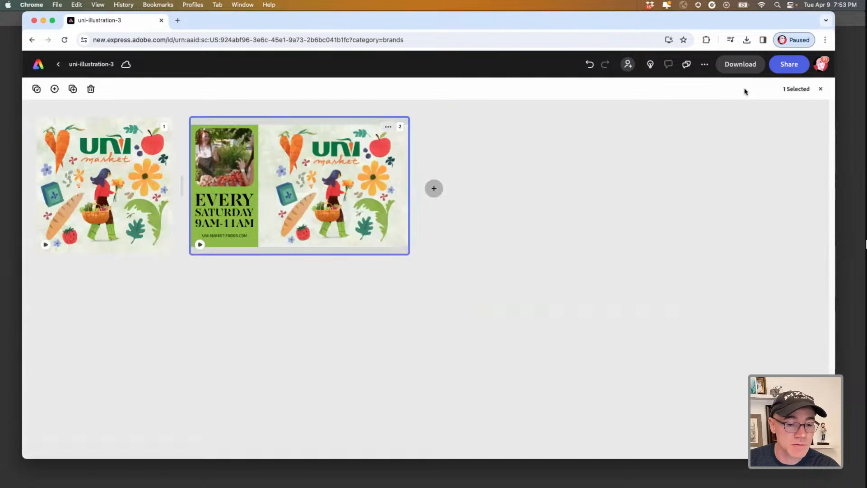
pyautogui.click(111, 151)
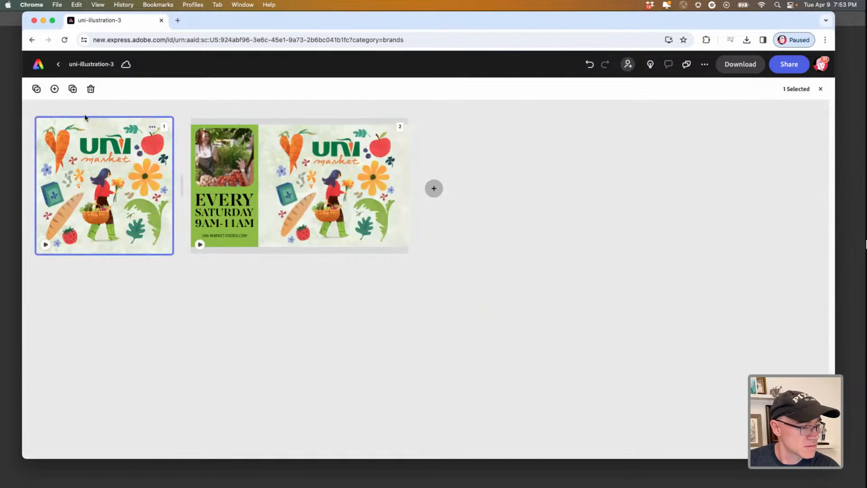
pyautogui.click(73, 89)
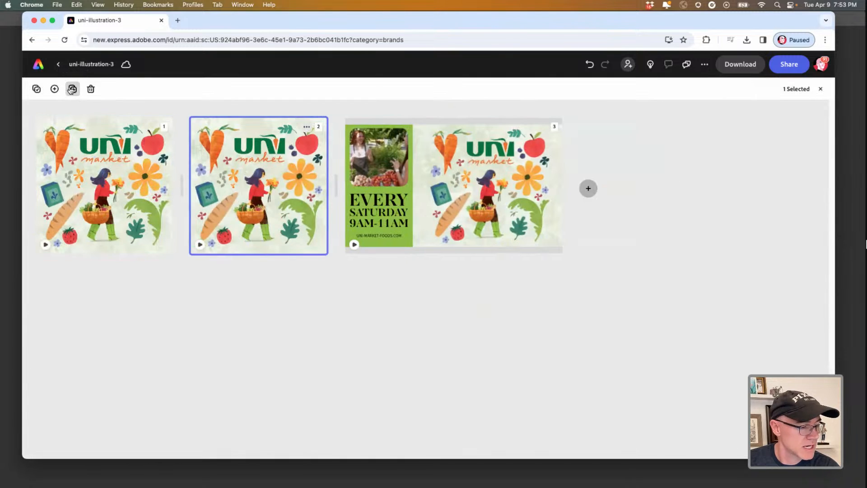
pyautogui.doubleClick(247, 197)
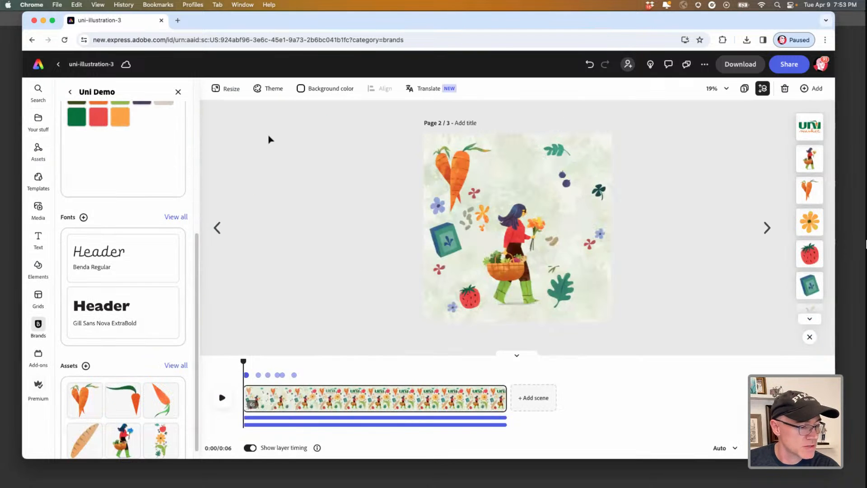
# Step: Resize the duplicated page to the 11 x 17 in Poster format
pyautogui.click(231, 89)
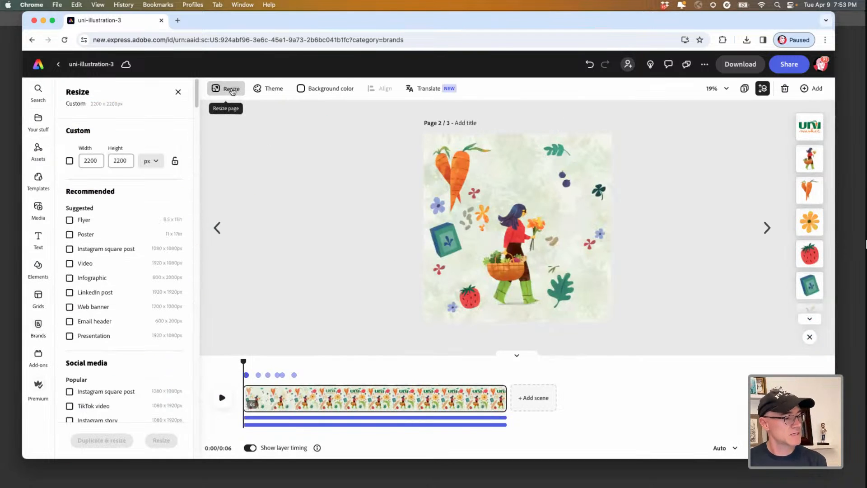
pyautogui.click(84, 236)
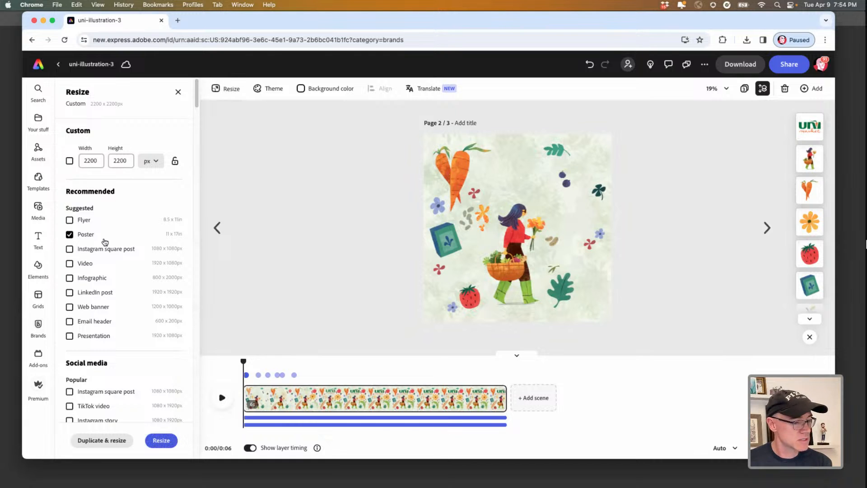
pyautogui.click(162, 440)
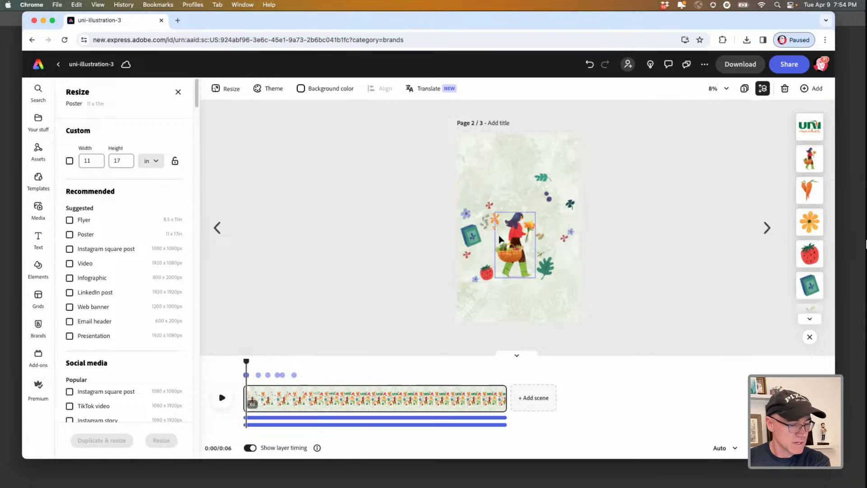
# Step: Inspect the seed packet's Wiggle animation and the separate illustration elements on the poster page
pyautogui.click(473, 238)
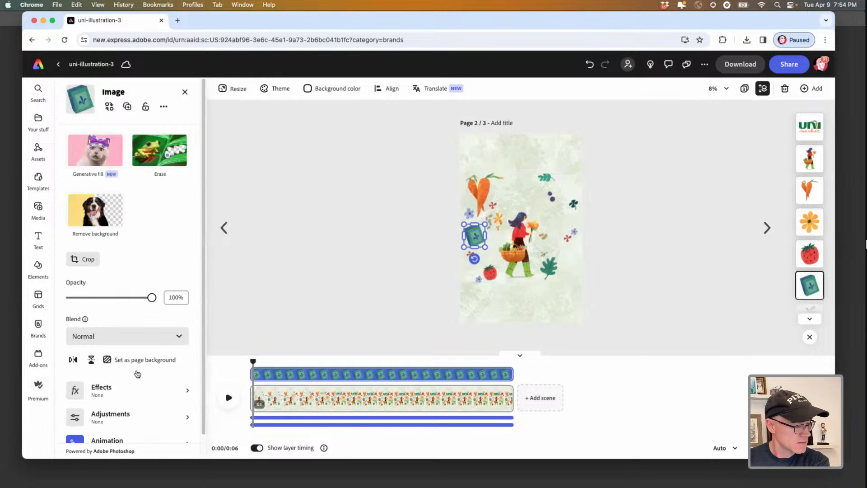
pyautogui.click(107, 441)
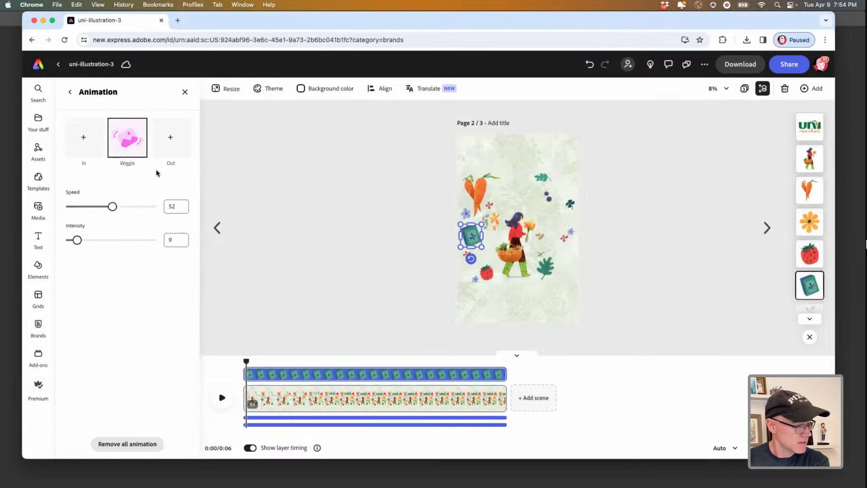
pyautogui.click(127, 138)
pyautogui.click(472, 192)
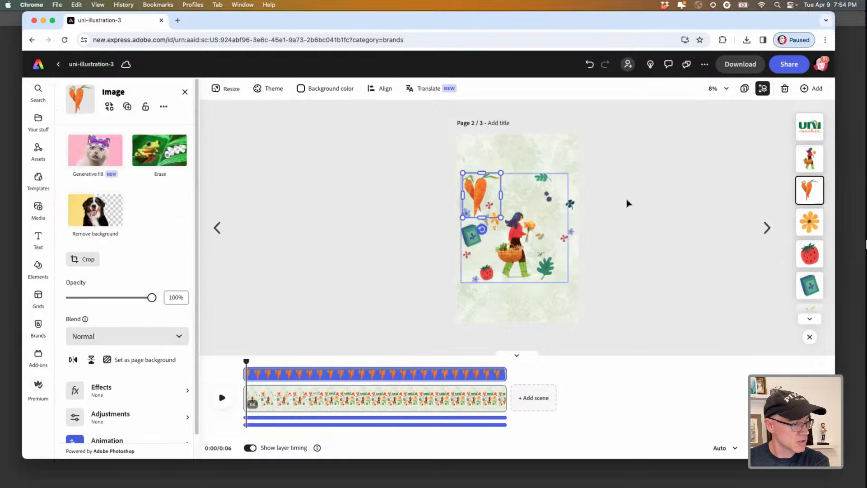
pyautogui.click(619, 259)
pyautogui.moveTo(414, 148); pyautogui.dragTo(668, 302)
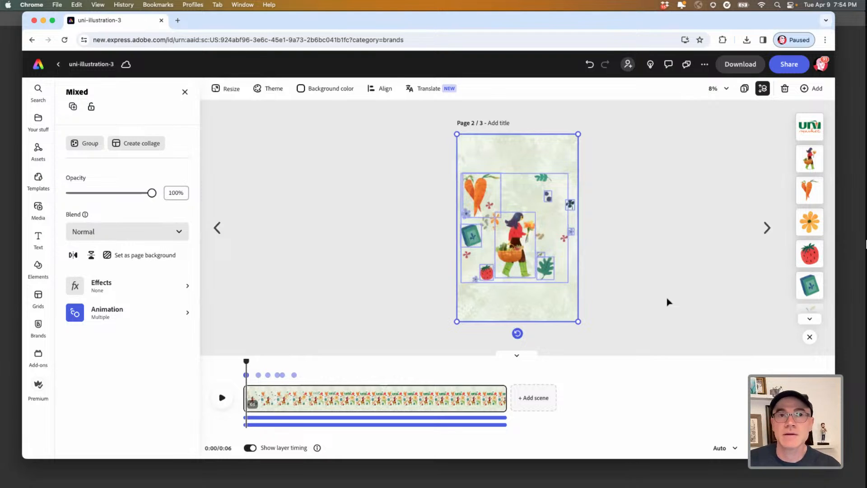
pyautogui.click(424, 233)
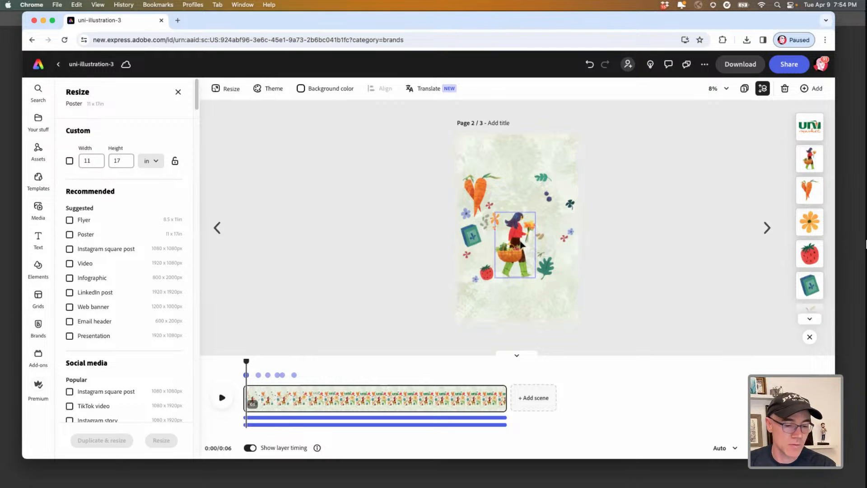
# Step: Delete the image of small scattered flowers and leaves that overlays the poster illustration
pyautogui.click(487, 227)
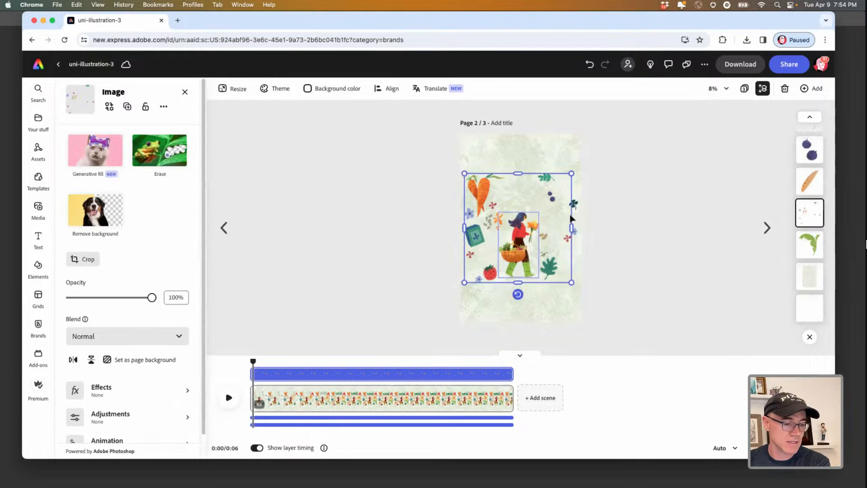
pyautogui.click(625, 221)
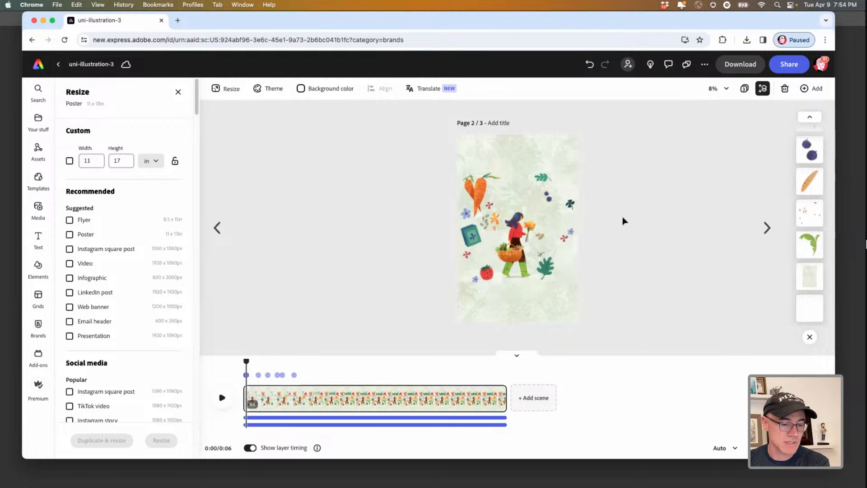
pyautogui.click(488, 222)
pyautogui.press('Delete')
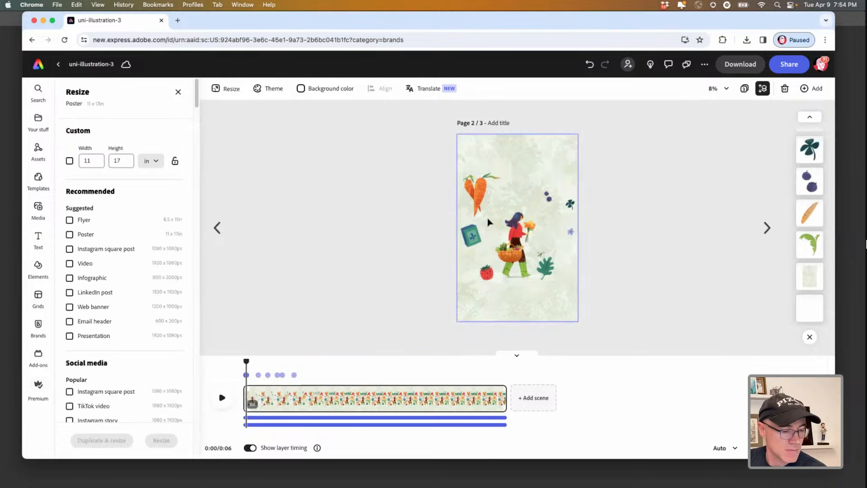
# Step: Remove the seed packet and cluster the carrots, strawberry, lobed green leaf and dark clover to the left of the woman
pyautogui.moveTo(487, 272); pyautogui.dragTo(497, 240)
pyautogui.click(495, 203)
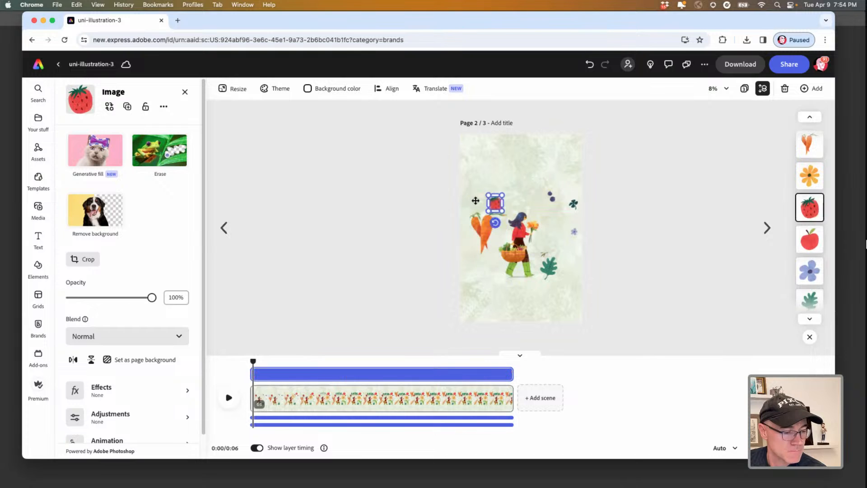
pyautogui.moveTo(475, 200); pyautogui.dragTo(477, 201)
pyautogui.moveTo(549, 266); pyautogui.dragTo(493, 197)
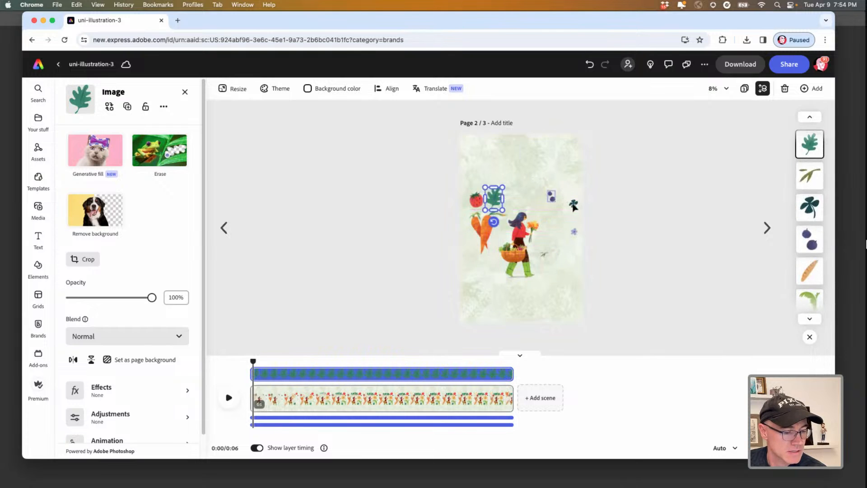
pyautogui.moveTo(573, 204); pyautogui.dragTo(475, 254)
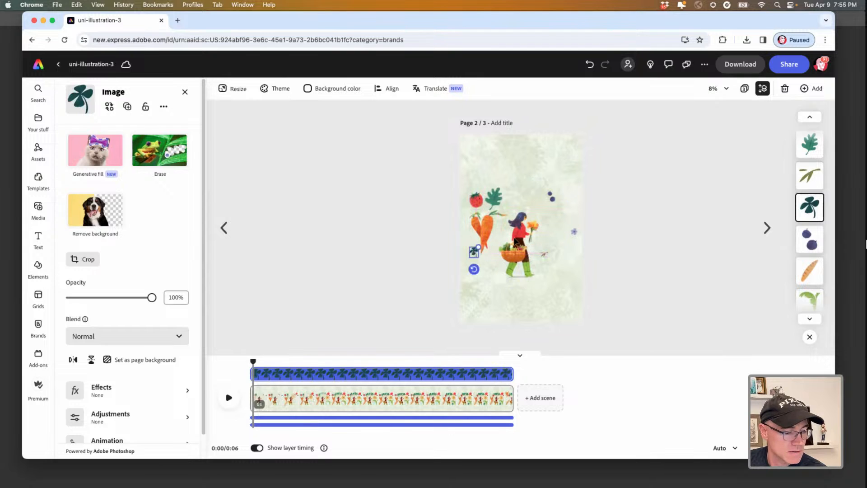
# Step: Move the woman with the basket up beside the carrots and enlarge her slightly
pyautogui.moveTo(520, 218); pyautogui.dragTo(518, 220)
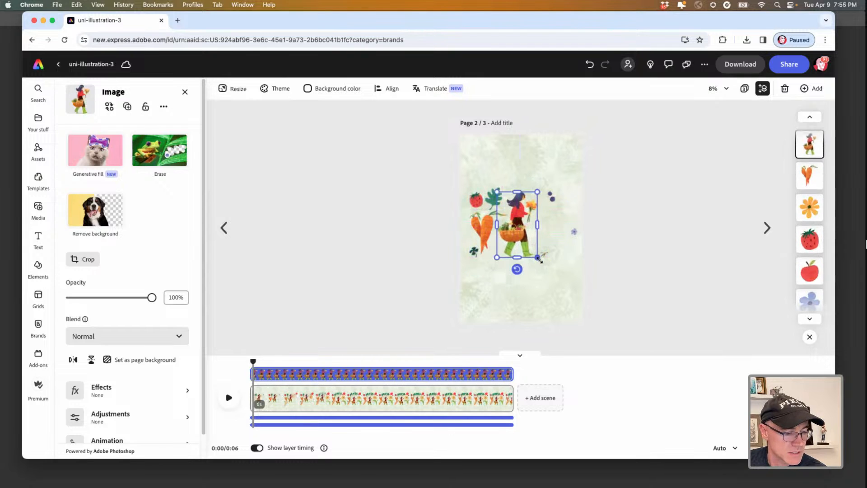
pyautogui.moveTo(538, 258); pyautogui.dragTo(539, 261)
pyautogui.moveTo(522, 223); pyautogui.dragTo(519, 225)
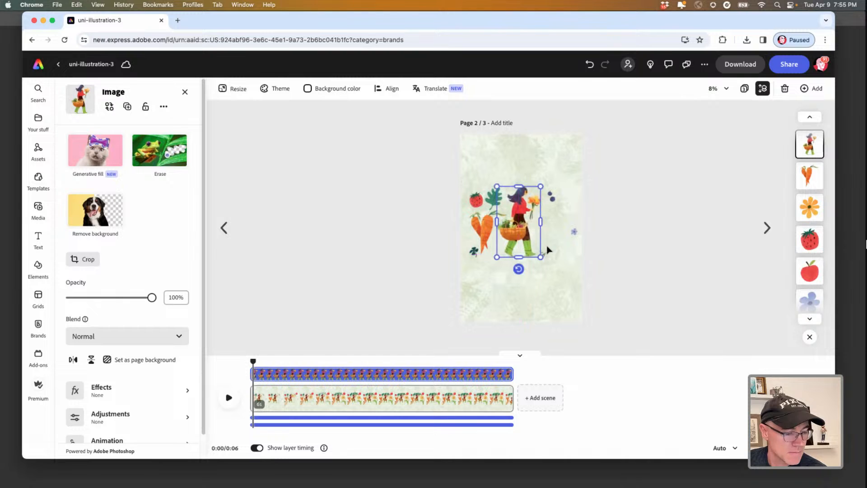
# Step: Remove the small green sprig and place the blue flower beside the woman's boots and the purple berries above the clover
pyautogui.click(571, 234)
pyautogui.click(572, 232)
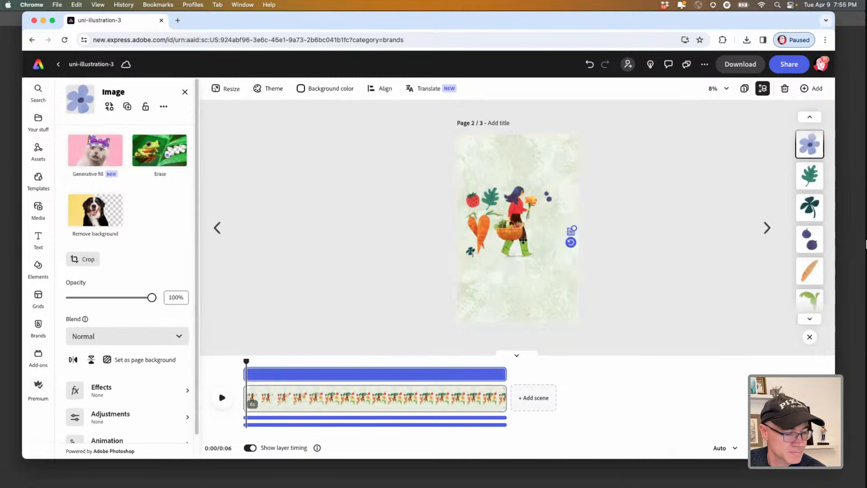
pyautogui.moveTo(523, 239); pyautogui.dragTo(499, 242)
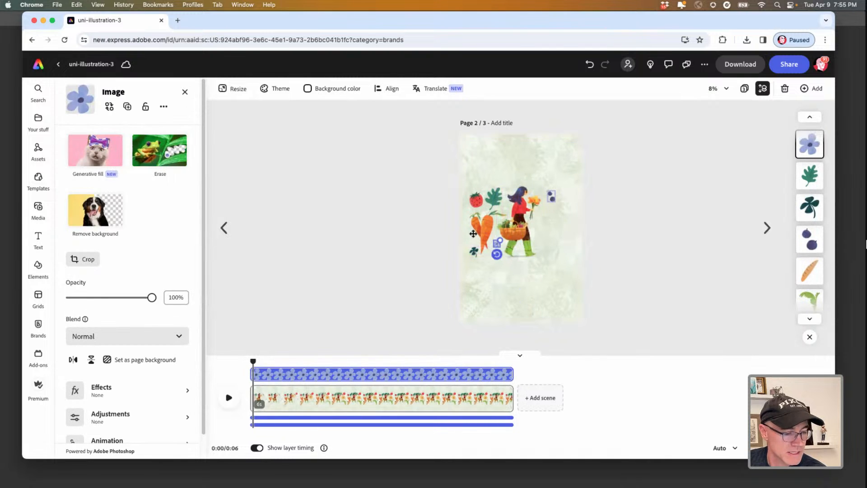
pyautogui.moveTo(551, 197); pyautogui.dragTo(473, 242)
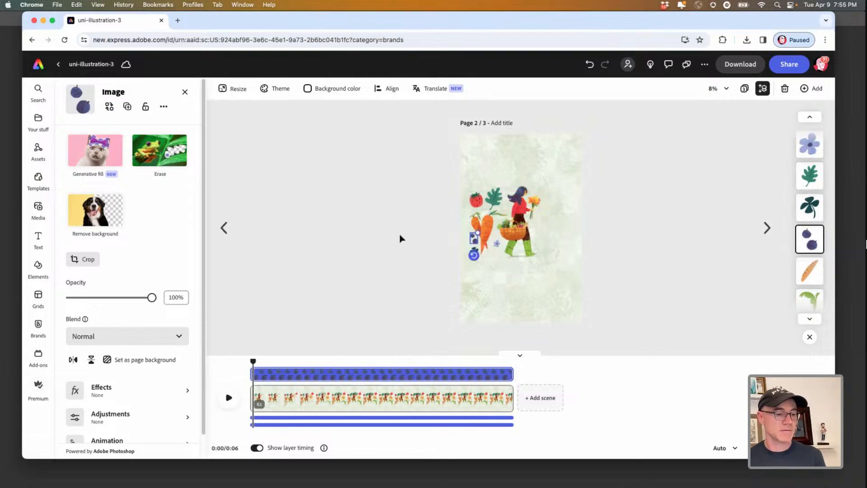